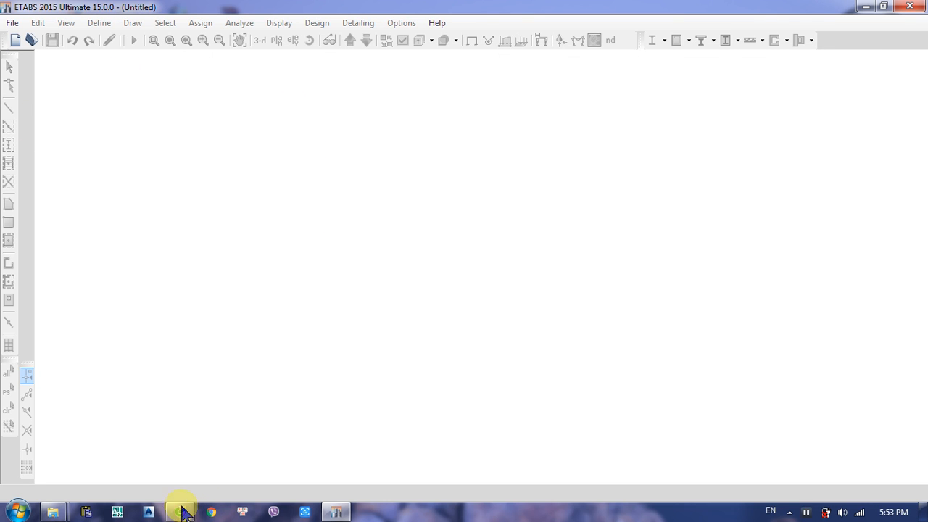
Step: Open the assignment PDF on the 10-storey building from Upload\New folder on DATA (D:) and minimize the file browser
{"action": "mouse_move", "coordinate": [56, 512]}
{"action": "left_click", "coordinate": [232, 439]}
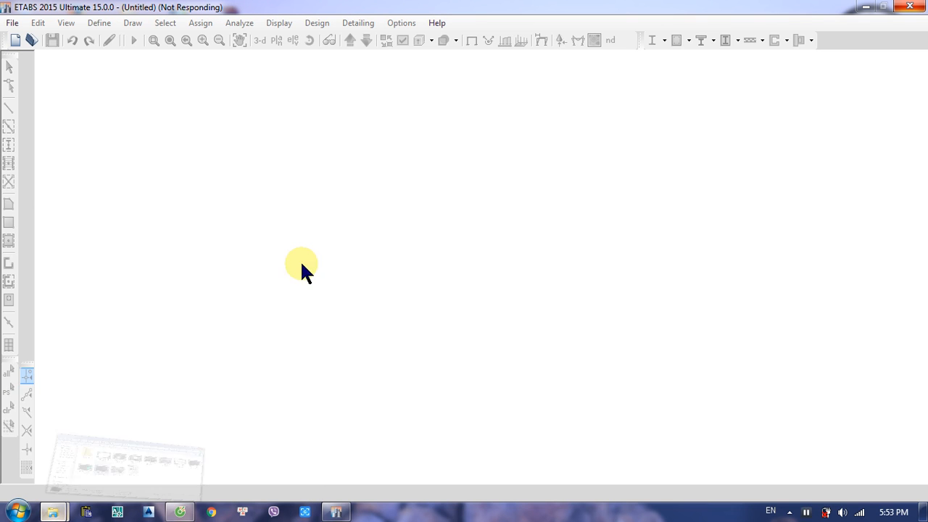
{"action": "left_click_drag", "start_coordinate": [726, 331], "coordinate": [349, 333]}
{"action": "scroll", "coordinate": [109, 348], "scroll_direction": "down", "scroll_amount": 1}
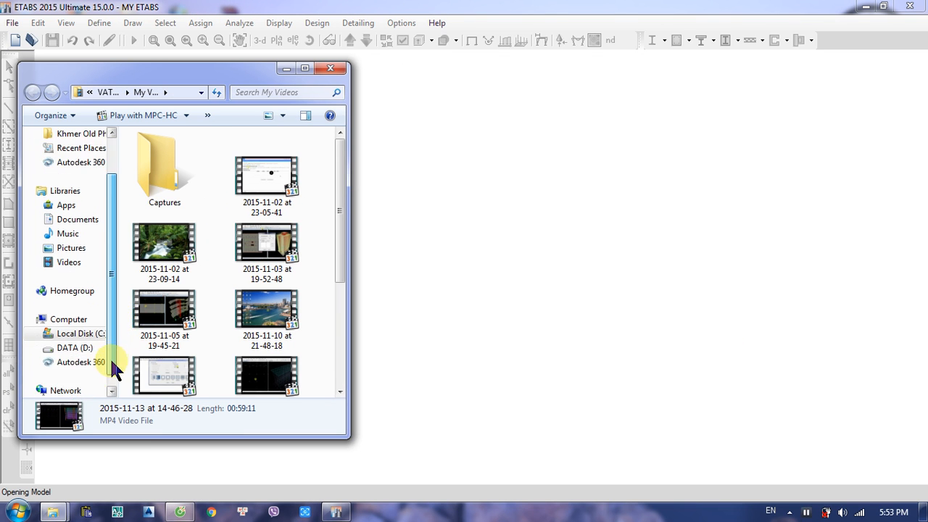
{"action": "left_click", "coordinate": [80, 349]}
{"action": "left_click_drag", "start_coordinate": [256, 82], "coordinate": [369, 65]}
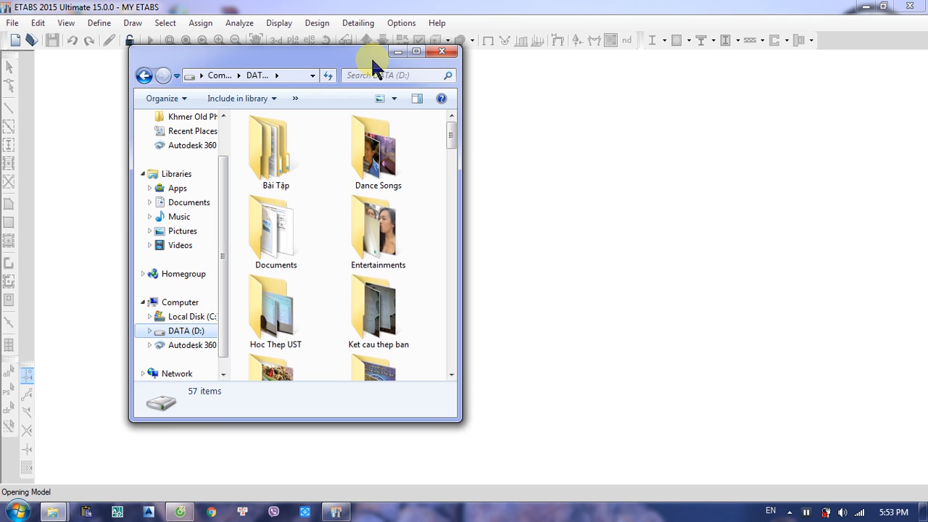
{"action": "left_click_drag", "start_coordinate": [454, 134], "coordinate": [469, 202]}
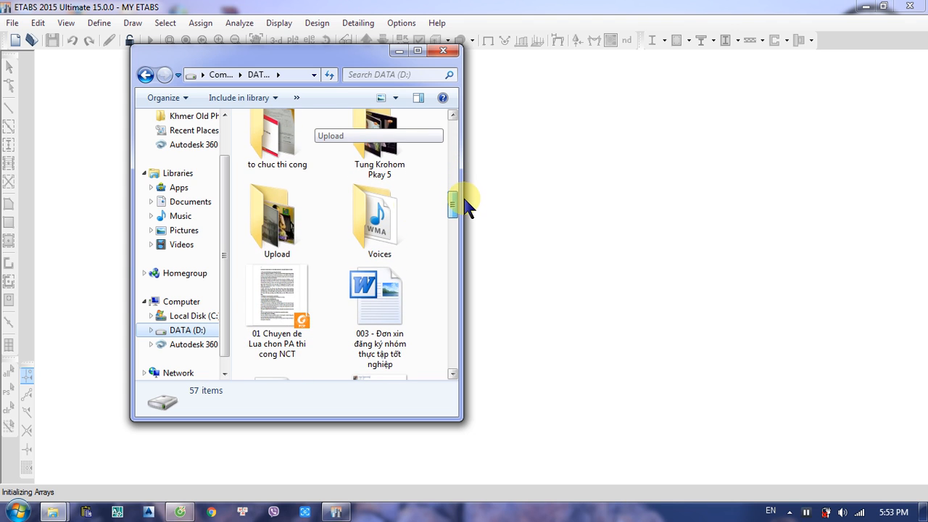
{"action": "double_click", "coordinate": [305, 247]}
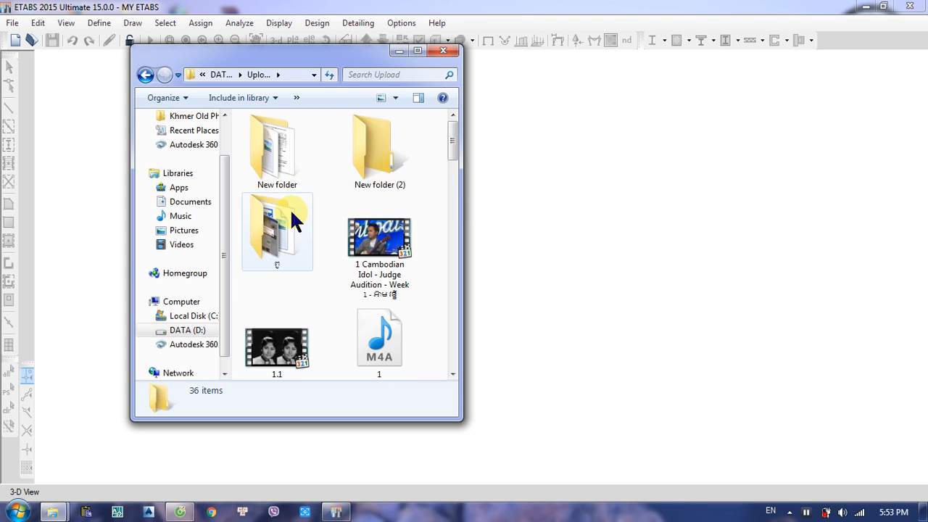
{"action": "double_click", "coordinate": [273, 171]}
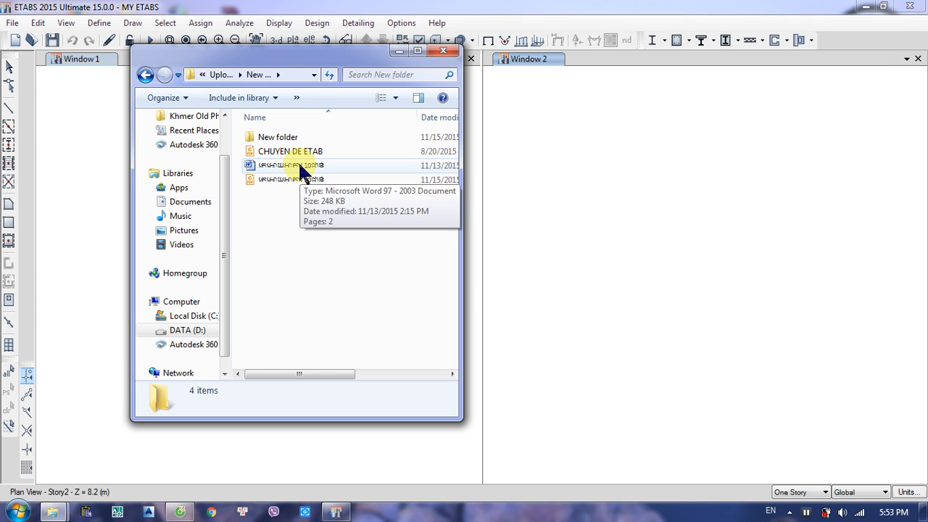
{"action": "double_click", "coordinate": [301, 178]}
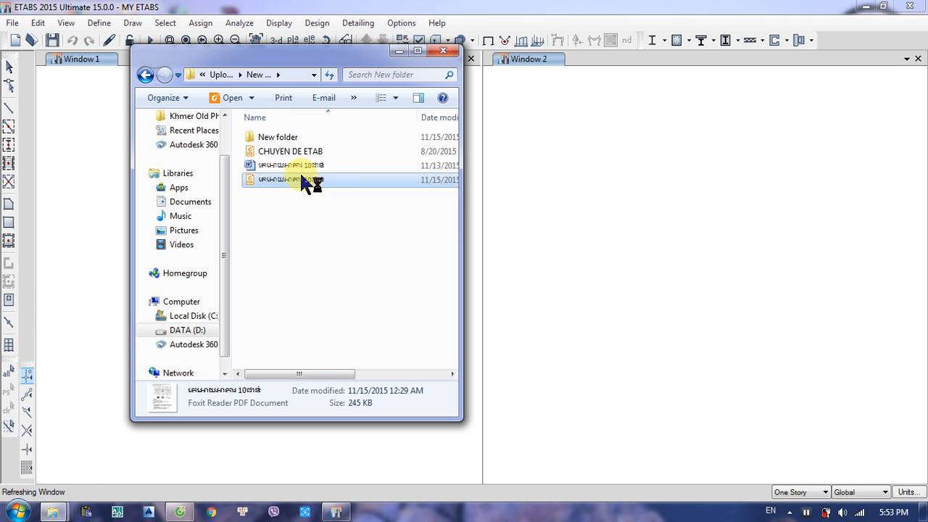
{"action": "left_click", "coordinate": [400, 51]}
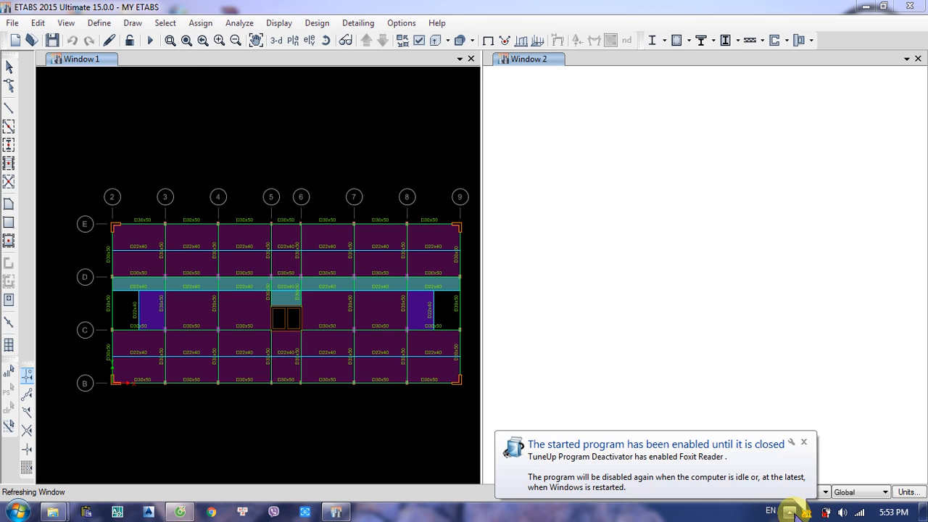
{"action": "left_click", "coordinate": [789, 512]}
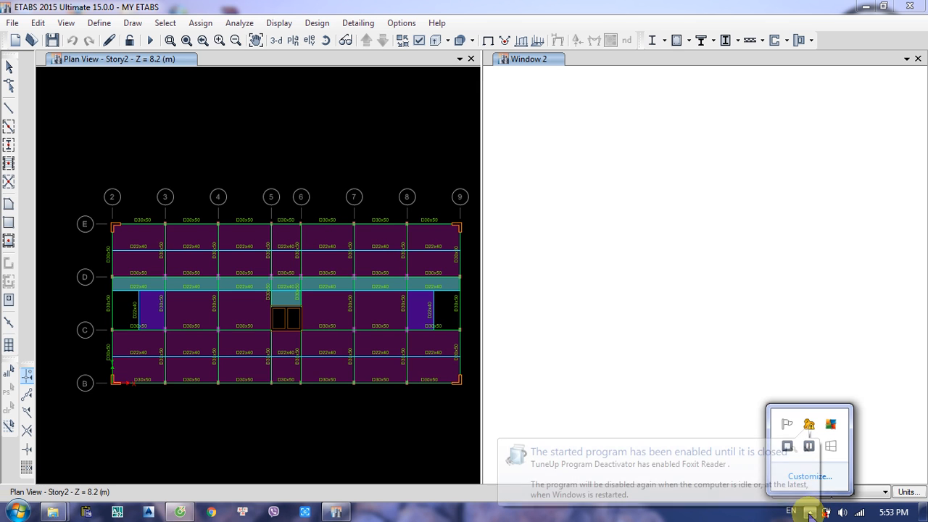
{"action": "left_click", "coordinate": [789, 512]}
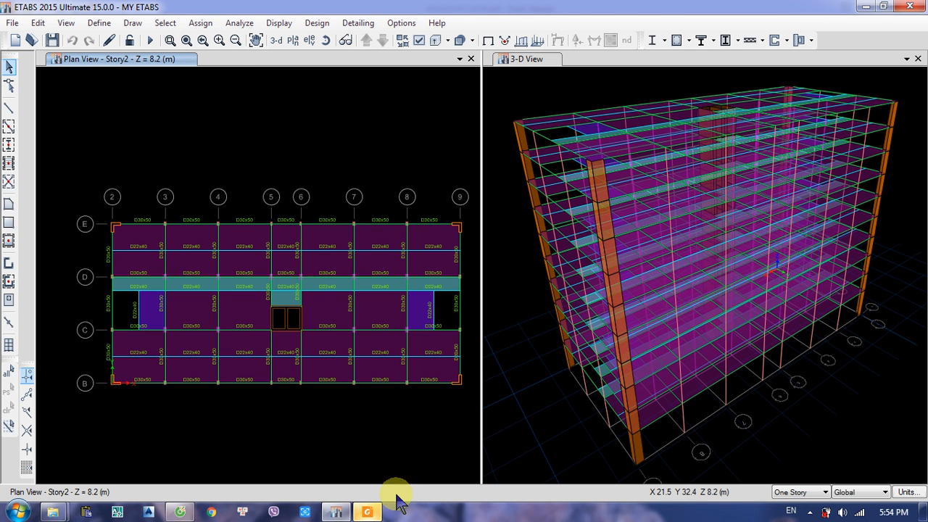
Step: Switch to Foxit Reader and review the loads, materials, sections and floor plan in the assignment, returning to ETABS
{"action": "left_click", "coordinate": [370, 514]}
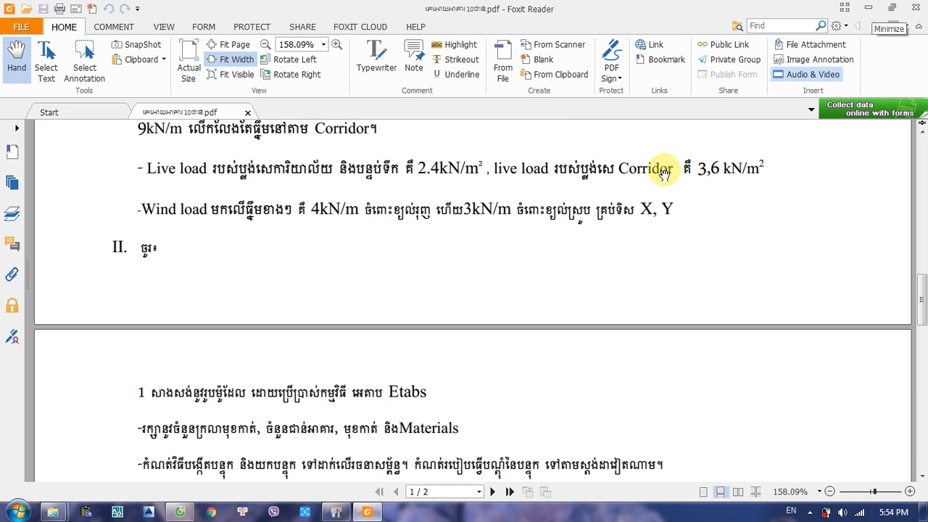
{"action": "scroll", "coordinate": [559, 304], "scroll_direction": "up", "scroll_amount": 3}
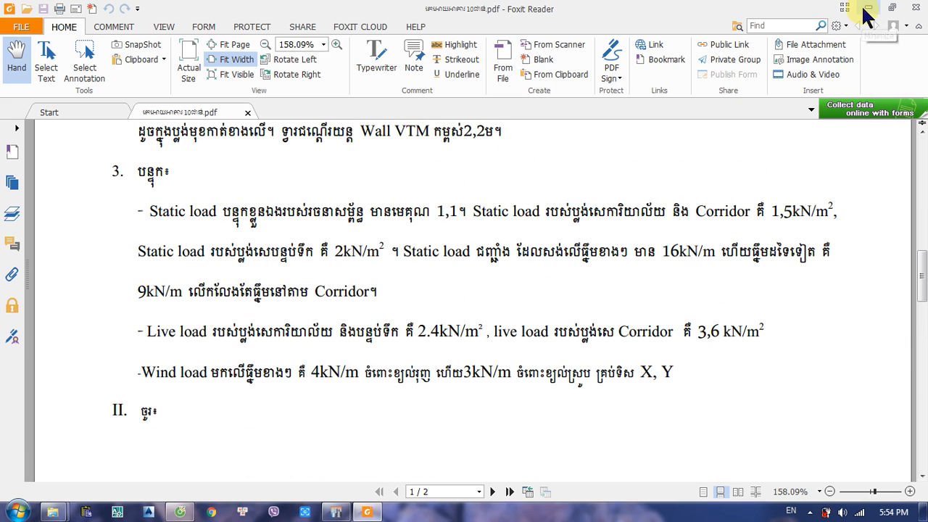
{"action": "left_click", "coordinate": [868, 8]}
{"action": "middle_click_drag", "start_coordinate": [342, 149], "coordinate": [331, 138]}
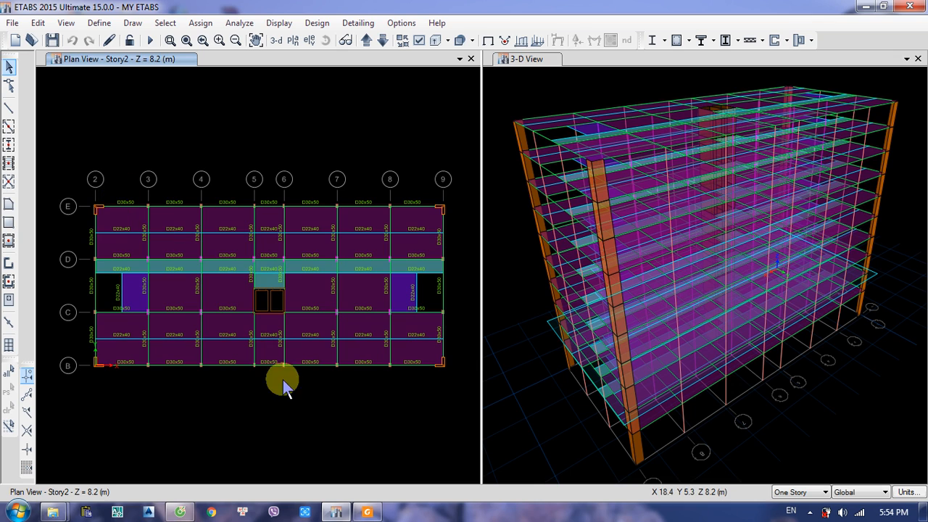
{"action": "left_click", "coordinate": [367, 512]}
{"action": "scroll", "coordinate": [433, 218], "scroll_direction": "up", "scroll_amount": 5}
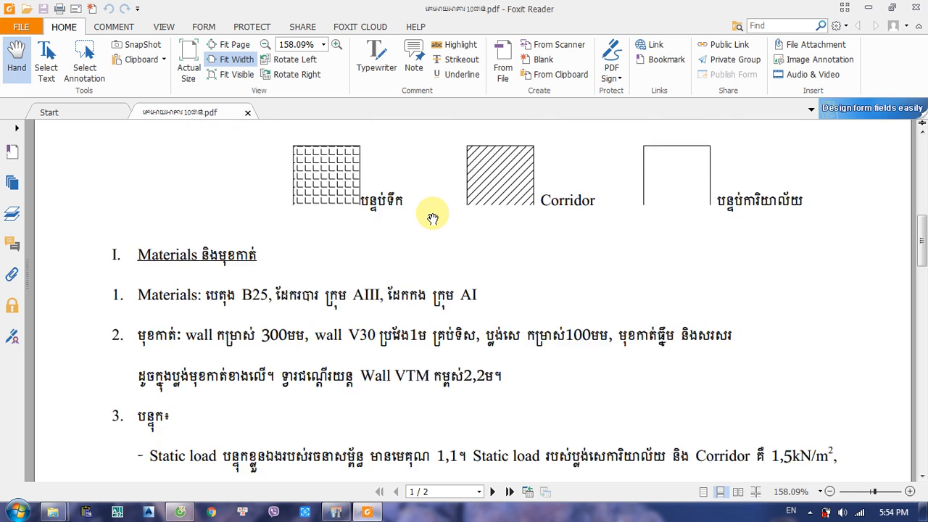
{"action": "scroll", "coordinate": [433, 218], "scroll_direction": "up", "scroll_amount": 8}
{"action": "scroll", "coordinate": [780, 147], "scroll_direction": "up", "scroll_amount": 2}
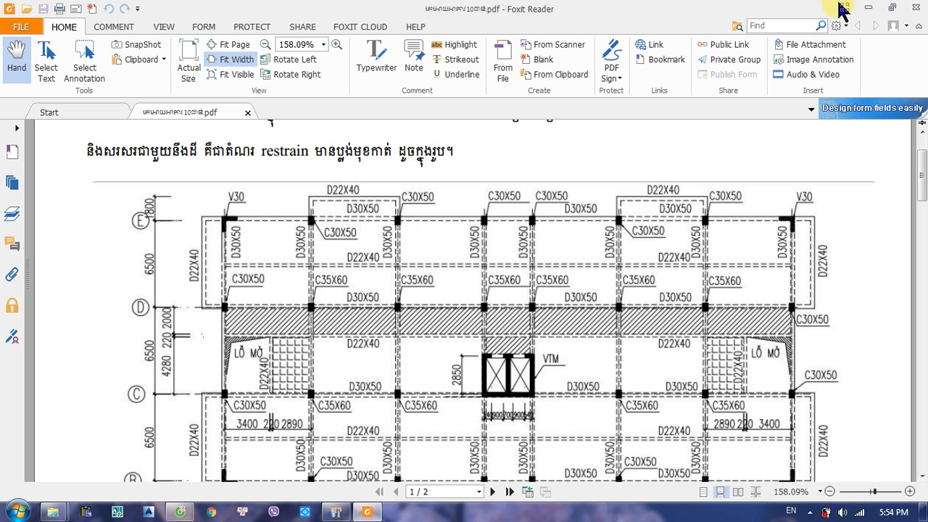
{"action": "left_click", "coordinate": [872, 3]}
Step: Set the story scope for the Story2 plan view to All Stories
{"action": "scroll", "coordinate": [131, 225], "scroll_direction": "up", "scroll_amount": 3}
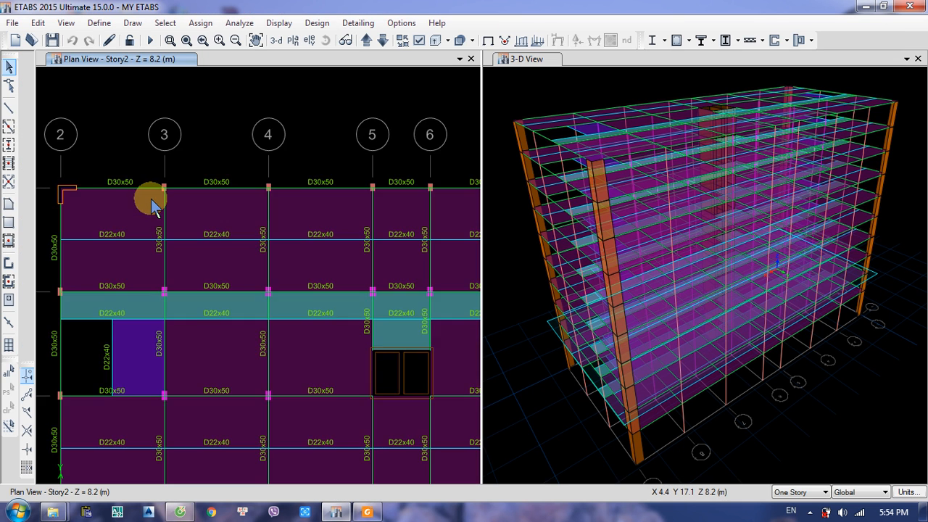
{"action": "scroll", "coordinate": [153, 202], "scroll_direction": "down", "scroll_amount": 3}
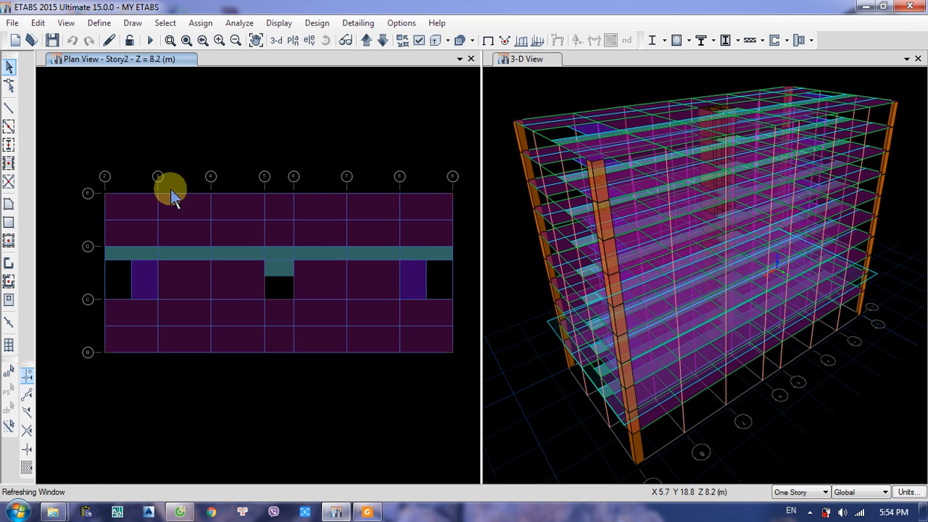
{"action": "left_click", "coordinate": [802, 492]}
{"action": "left_click", "coordinate": [789, 472]}
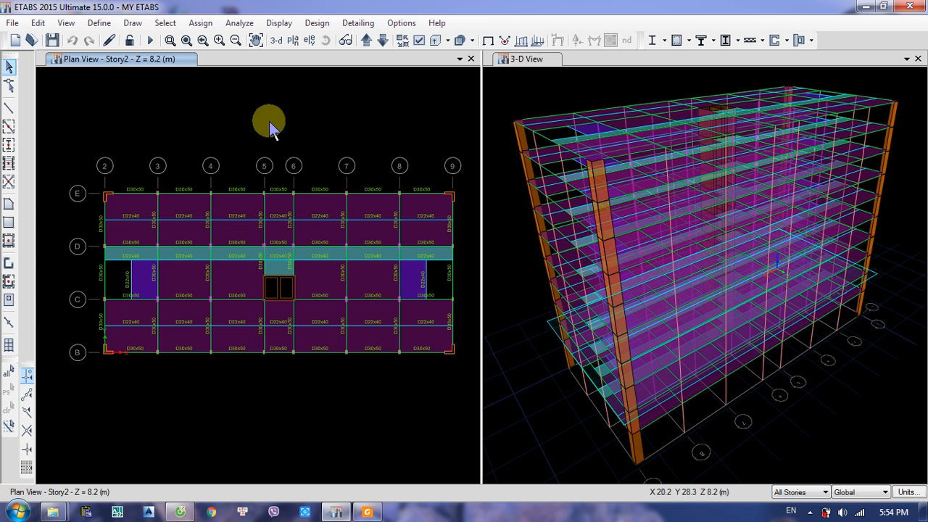
Step: Start the beam drawing tool and check the D22X40 overhang beams beyond grid line E on the PDF floor plan
{"action": "left_click", "coordinate": [7, 109]}
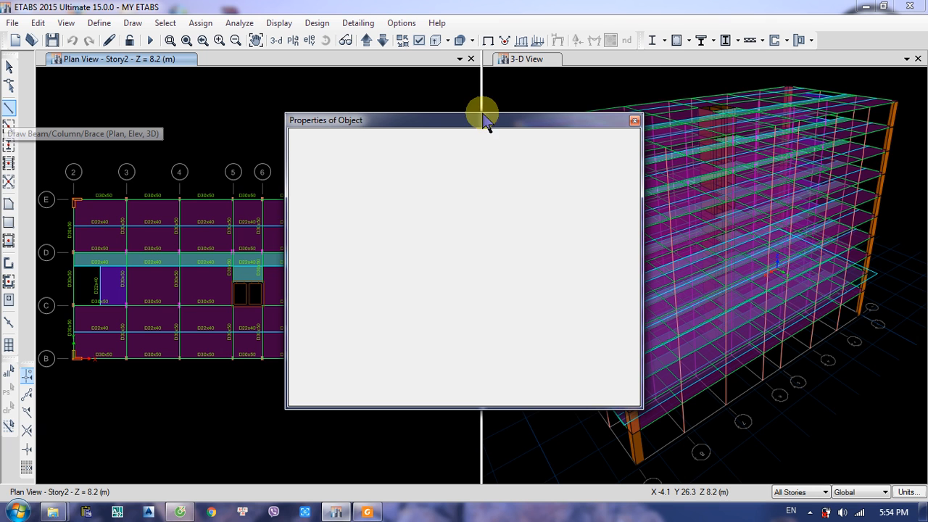
{"action": "left_click", "coordinate": [368, 512]}
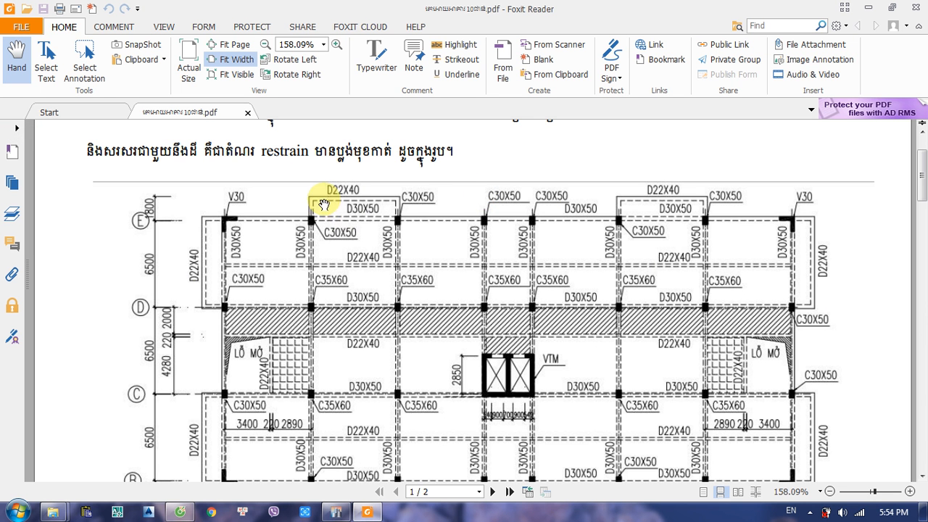
{"action": "left_click", "coordinate": [869, 7]}
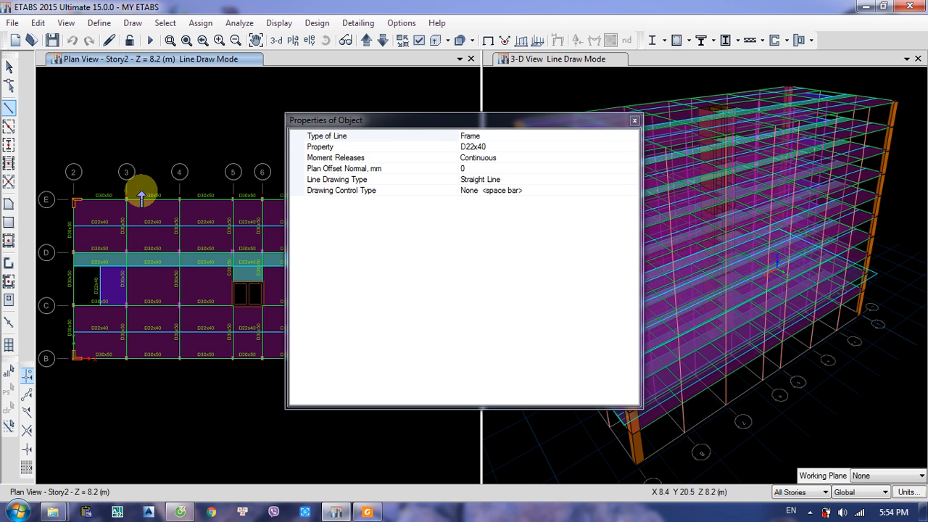
{"action": "scroll", "coordinate": [141, 191], "scroll_direction": "up", "scroll_amount": 2}
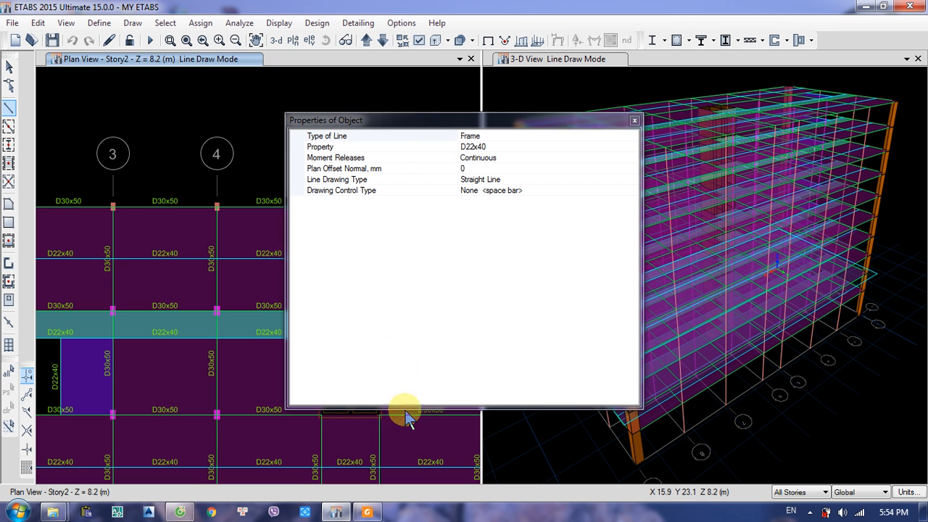
{"action": "left_click", "coordinate": [367, 512]}
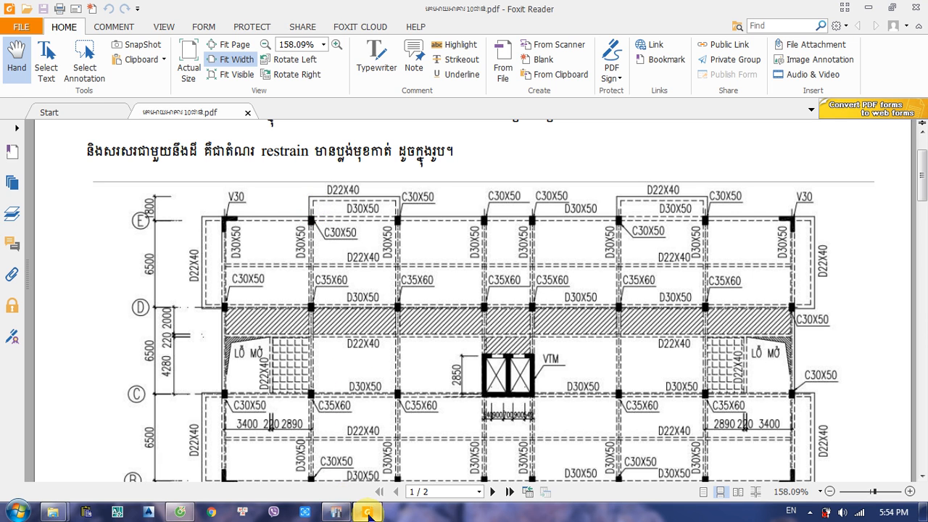
{"action": "left_click", "coordinate": [336, 512]}
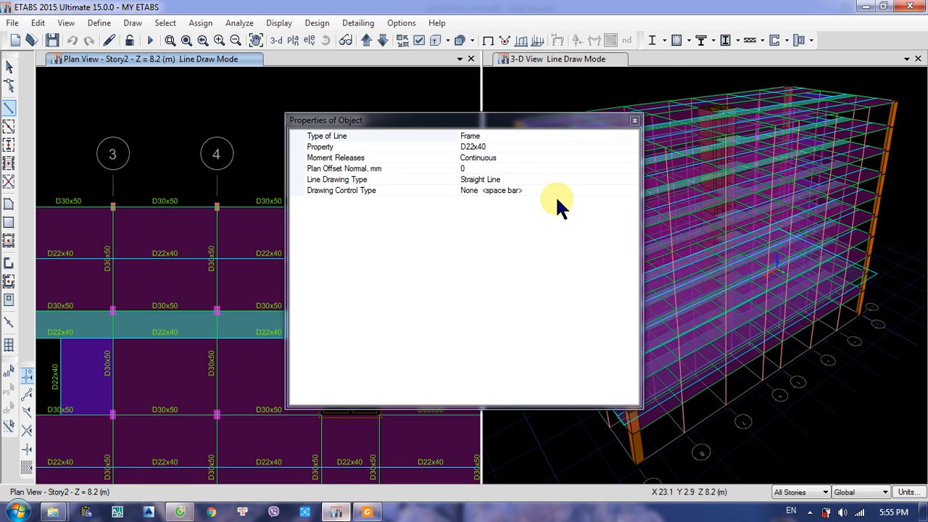
Step: Try to draw a D22x40 beam from grid point 3-E with a plan offset normal of -1690 mm
{"action": "left_click", "coordinate": [511, 168]}
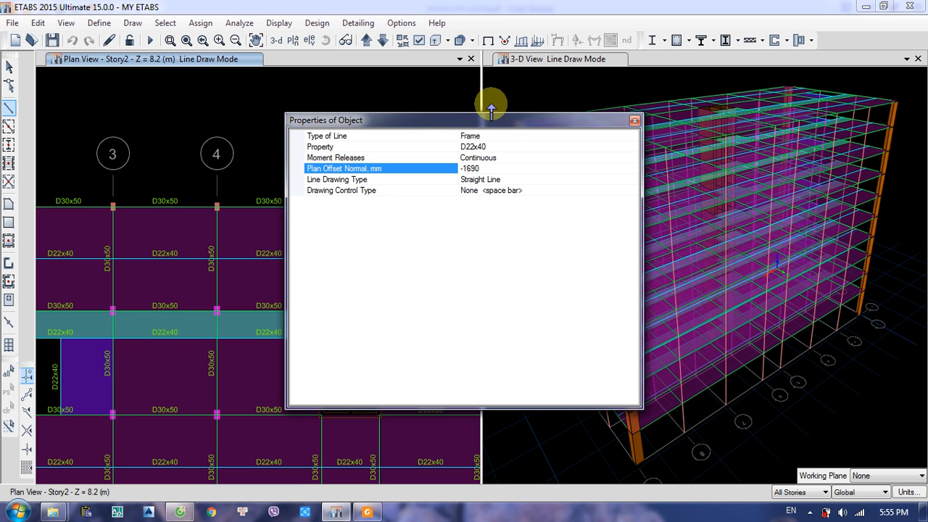
{"action": "left_click_drag", "start_coordinate": [408, 118], "coordinate": [701, 113]}
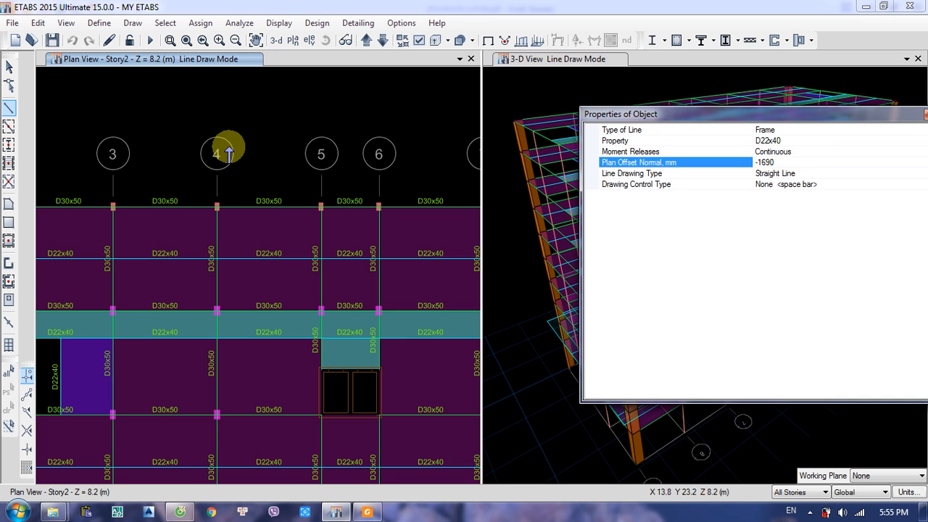
{"action": "middle_click_drag", "start_coordinate": [229, 153], "coordinate": [321, 124]}
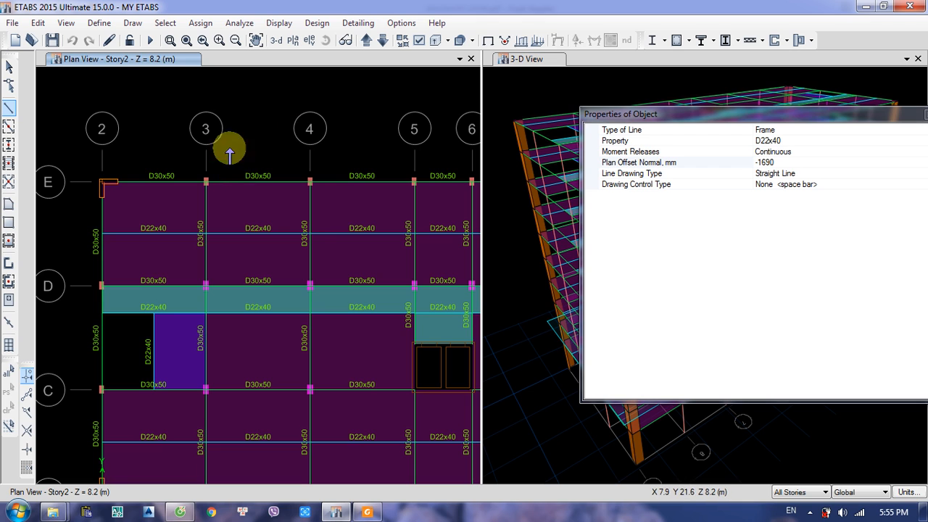
{"action": "left_click", "coordinate": [206, 181]}
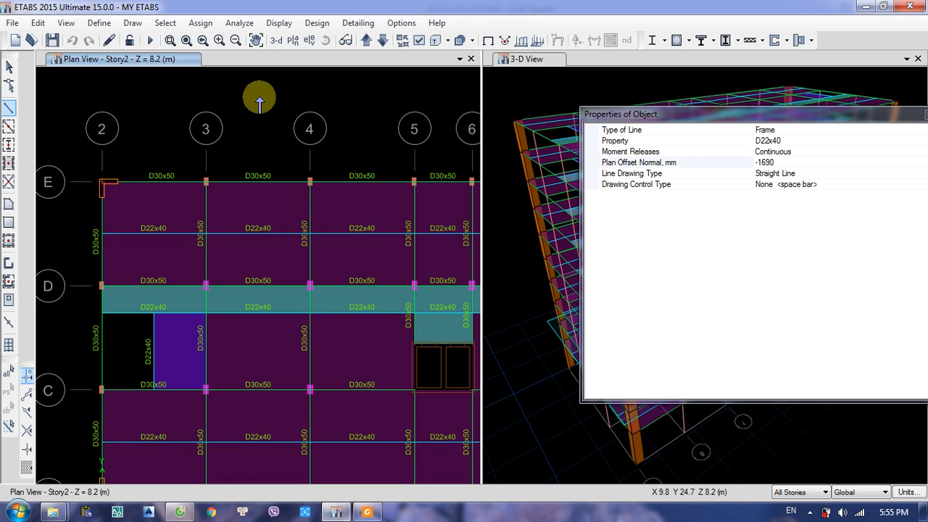
Step: Set the plan offset normal to 1690 mm and draw a D22x40 beam along grid line E from grid 3 to 4
{"action": "left_click", "coordinate": [783, 162]}
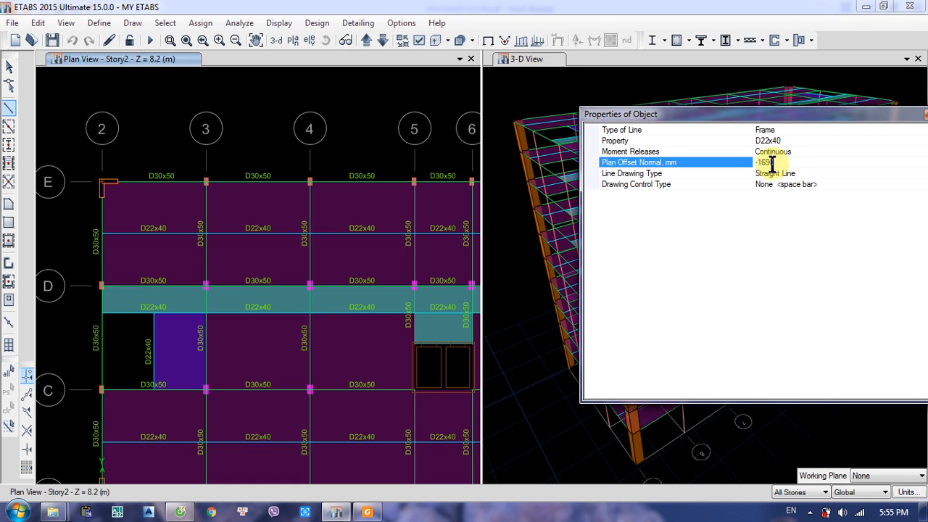
{"action": "left_click", "coordinate": [760, 162]}
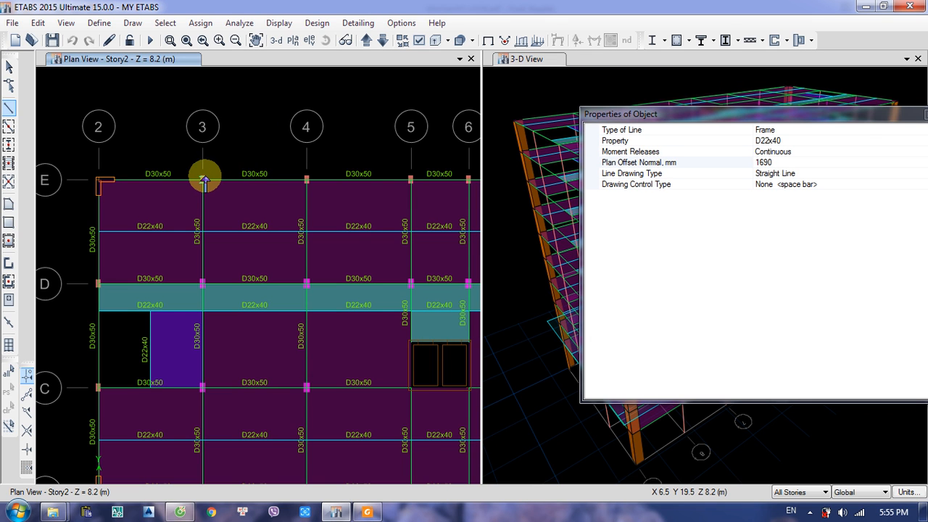
{"action": "left_click", "coordinate": [203, 181]}
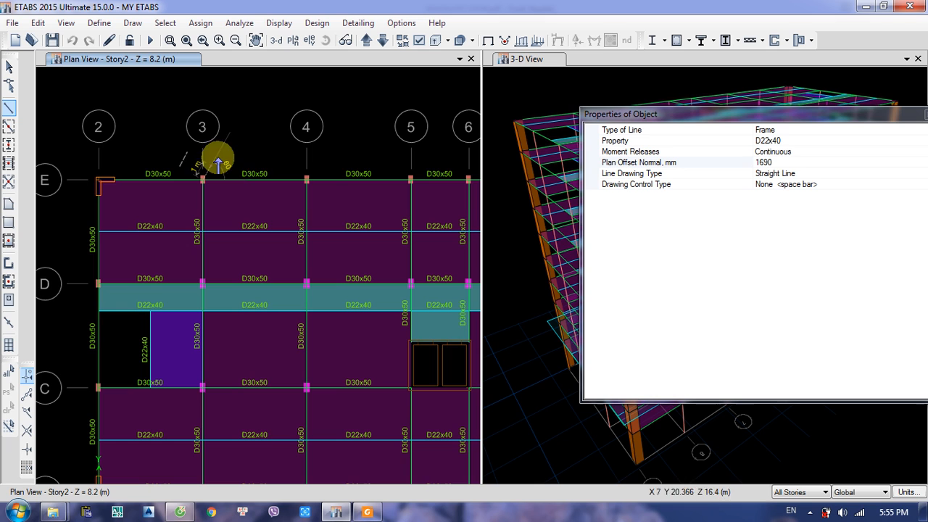
{"action": "double_click", "coordinate": [307, 181]}
Step: Draw a matching offset D22x40 beam along grid line E from grid 7 to 8
{"action": "middle_click_drag", "start_coordinate": [412, 138], "coordinate": [187, 170]}
{"action": "middle_click_drag", "start_coordinate": [351, 190], "coordinate": [236, 211]}
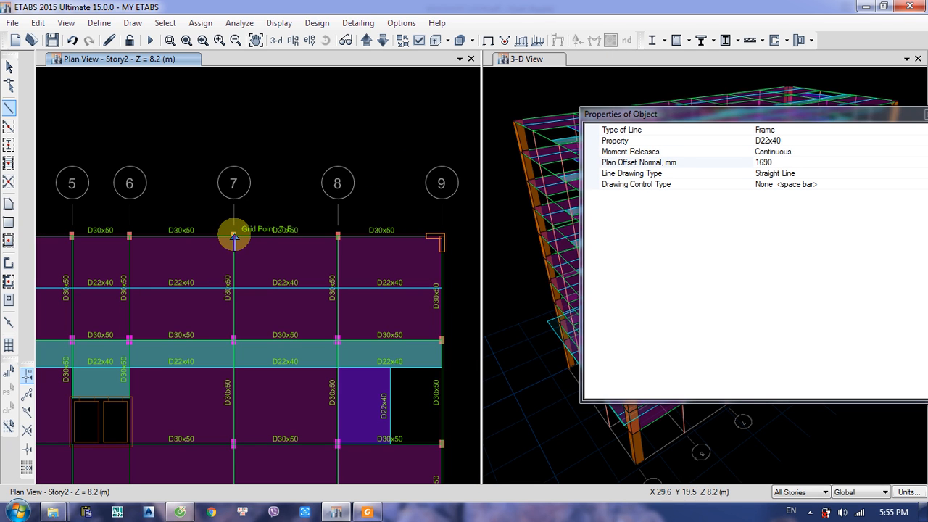
{"action": "left_click", "coordinate": [233, 236]}
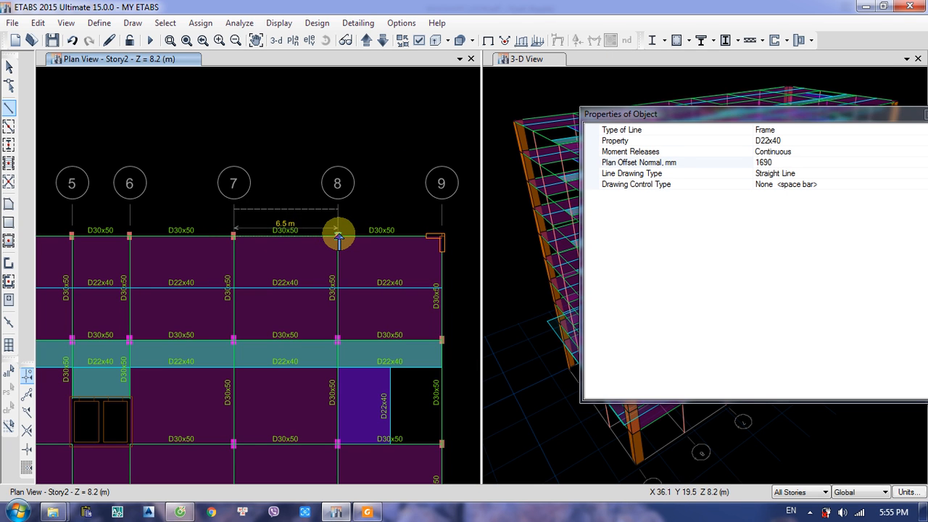
{"action": "left_click", "coordinate": [338, 237]}
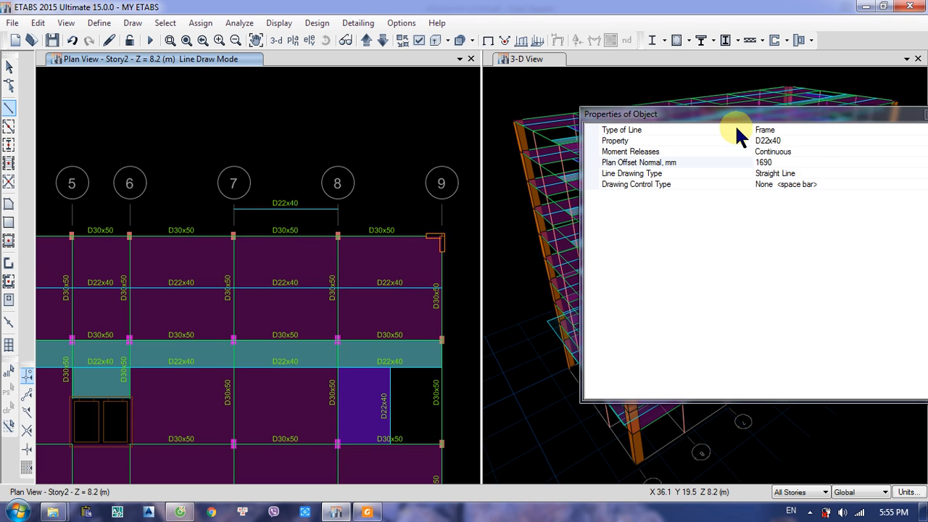
Step: Set the plan offset normal to -1690 mm and draw a D22x40 beam along grid line B from grid 3 to 4
{"action": "left_click", "coordinate": [773, 161]}
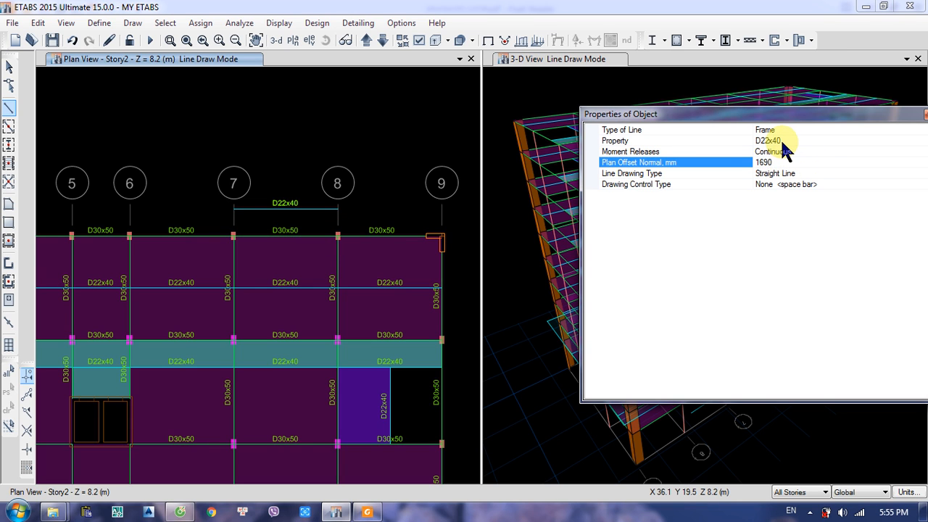
{"action": "type", "text": "-"}
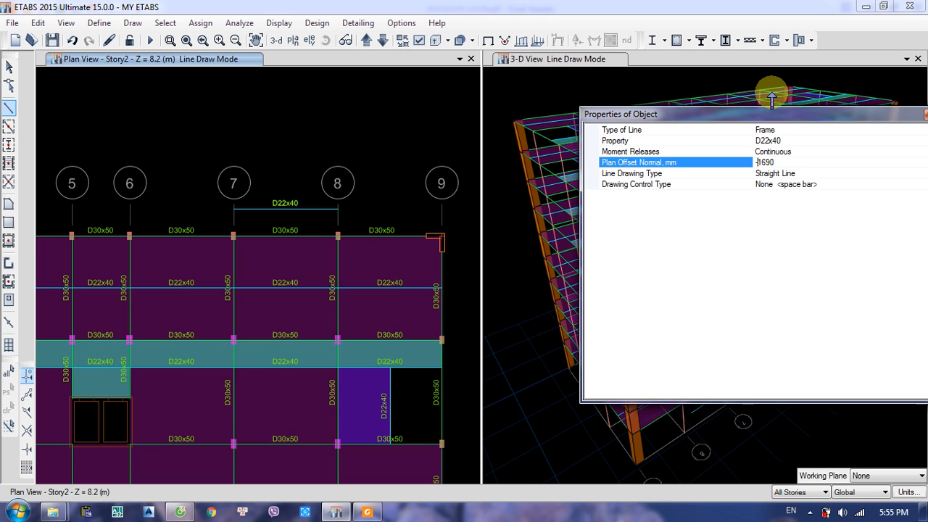
{"action": "middle_click_drag", "start_coordinate": [355, 190], "coordinate": [410, 109]}
{"action": "middle_click_drag", "start_coordinate": [226, 297], "coordinate": [425, 293]}
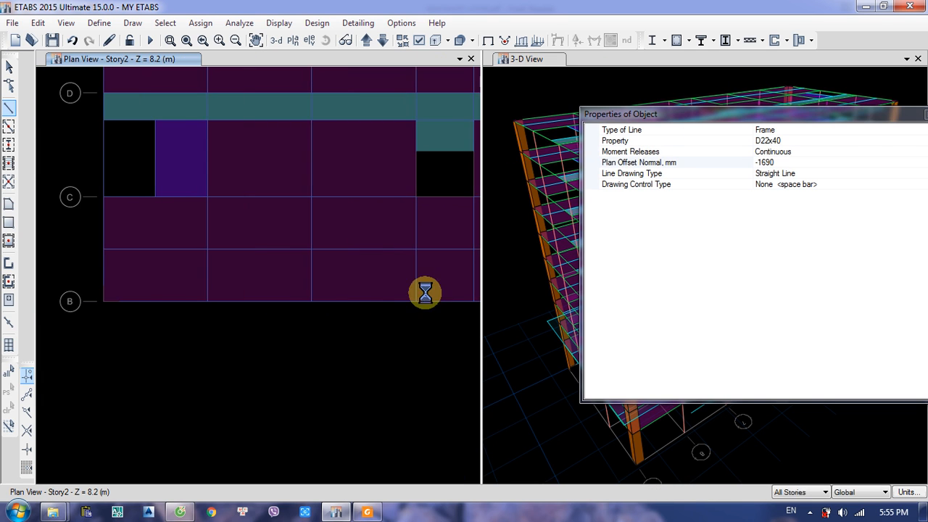
{"action": "left_click", "coordinate": [208, 300]}
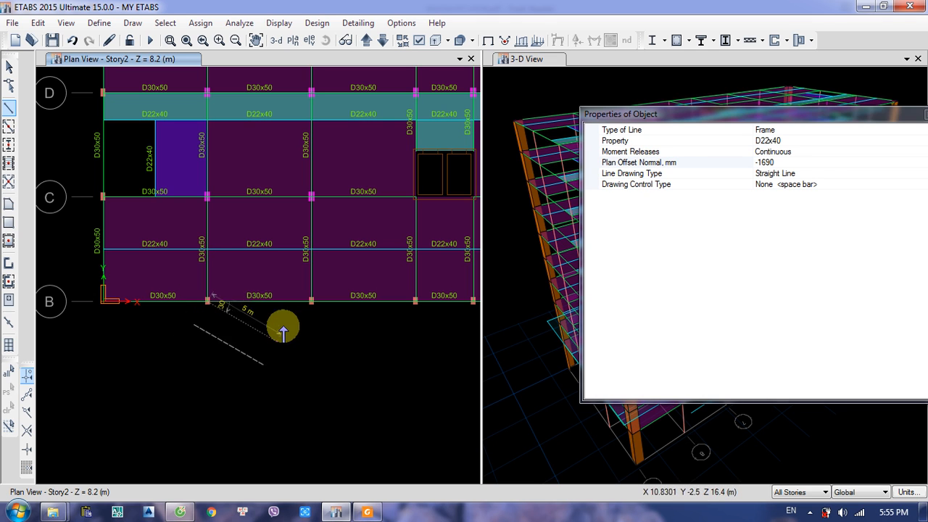
{"action": "left_click", "coordinate": [313, 300]}
Step: Draw a matching offset D22x40 beam along grid line B from grid 7 to 8
{"action": "middle_click_drag", "start_coordinate": [430, 299], "coordinate": [199, 327]}
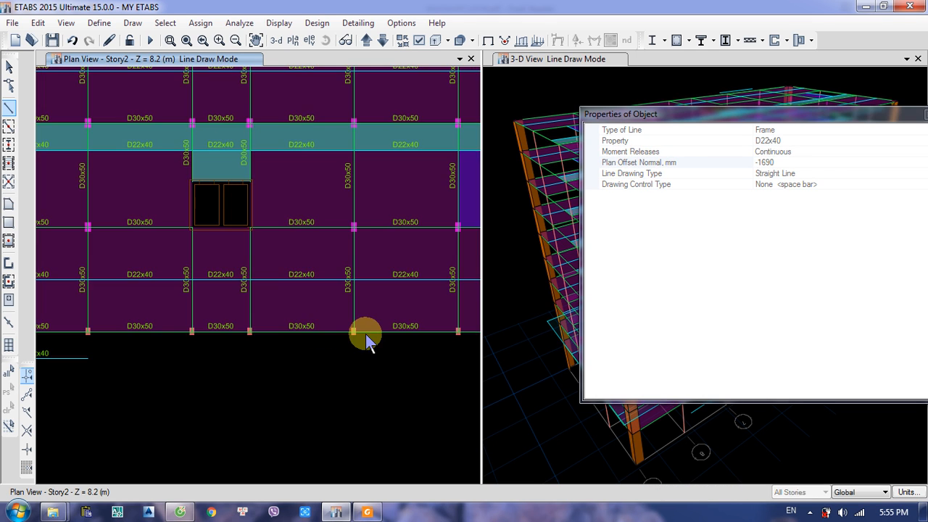
{"action": "key", "text": "Escape"}
{"action": "middle_click_drag", "start_coordinate": [348, 338], "coordinate": [208, 352]}
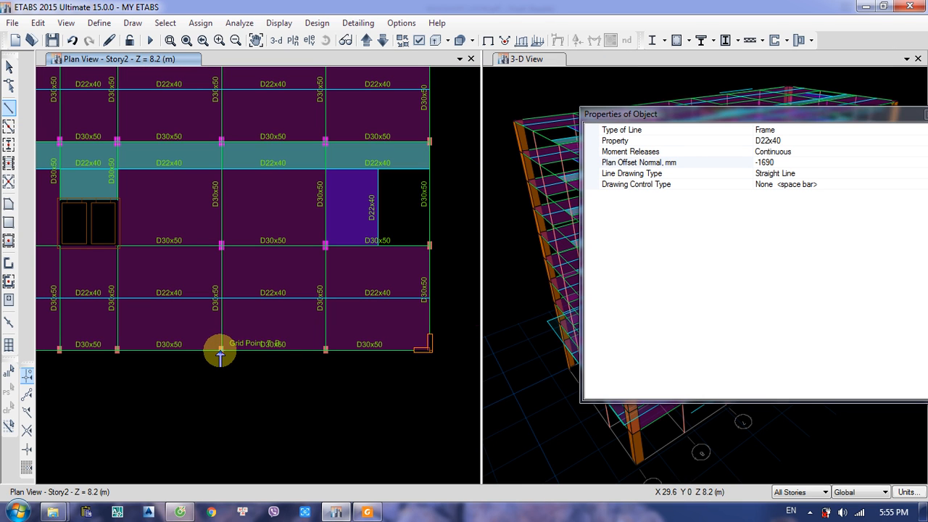
{"action": "left_click", "coordinate": [220, 351]}
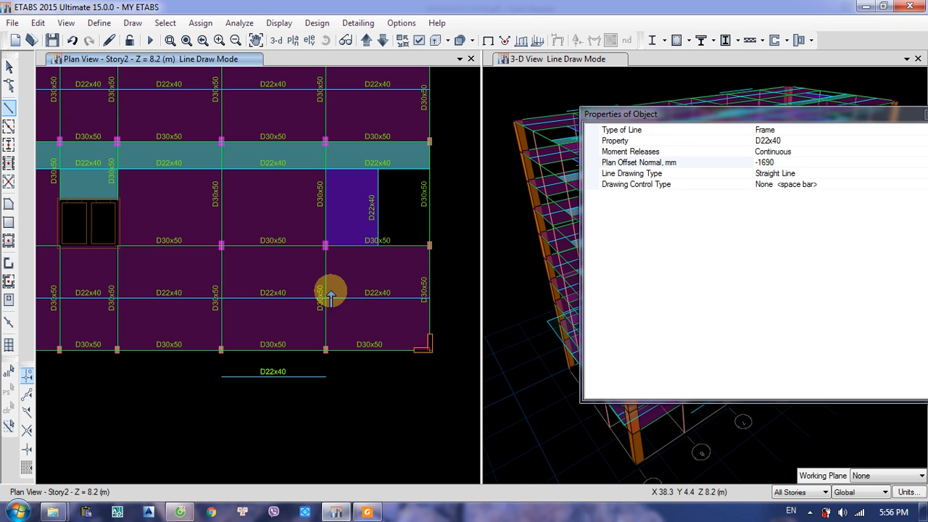
Step: Review the overhang beams drawn in plan, then switch to the Foxit Reader floor plan and check the D22X40 overhang dimension beyond grid line 2
{"action": "scroll", "coordinate": [172, 350], "scroll_direction": "down", "scroll_amount": 2}
{"action": "middle_click_drag", "start_coordinate": [174, 350], "coordinate": [248, 377]}
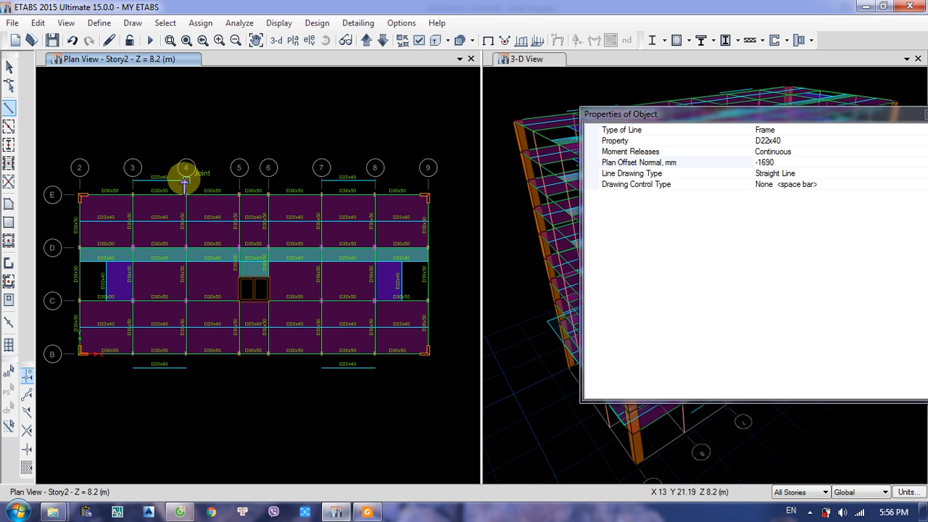
{"action": "middle_click_drag", "start_coordinate": [436, 229], "coordinate": [425, 229]}
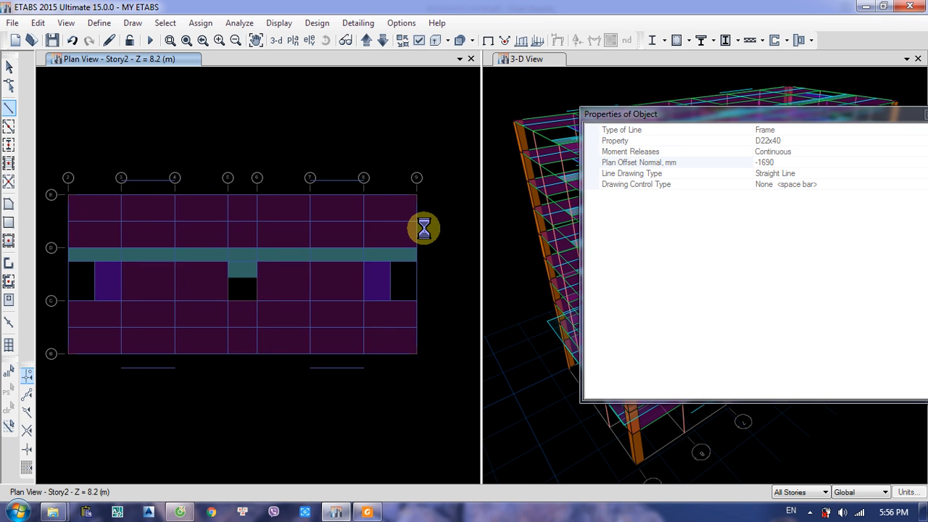
{"action": "middle_click_drag", "start_coordinate": [215, 272], "coordinate": [275, 253]}
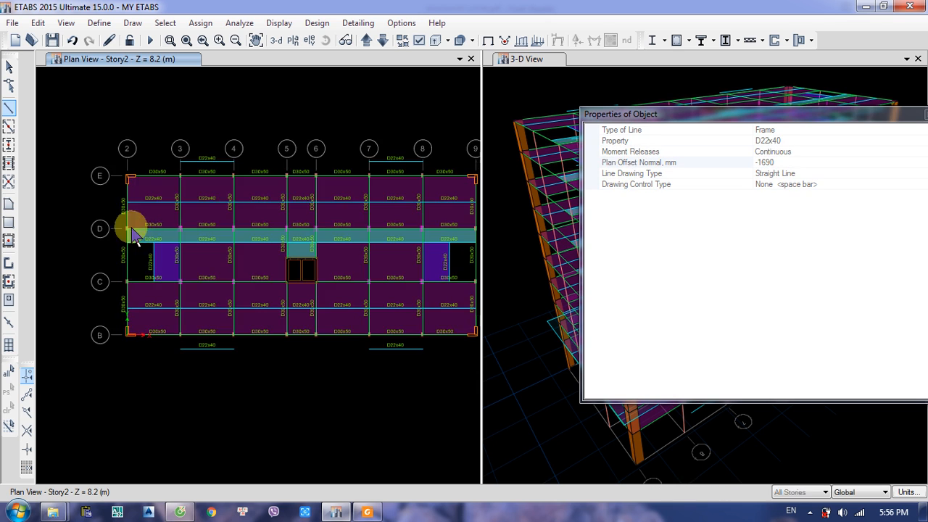
{"action": "scroll", "coordinate": [133, 236], "scroll_direction": "up", "scroll_amount": 2}
{"action": "left_click_drag", "start_coordinate": [663, 113], "coordinate": [605, 116]}
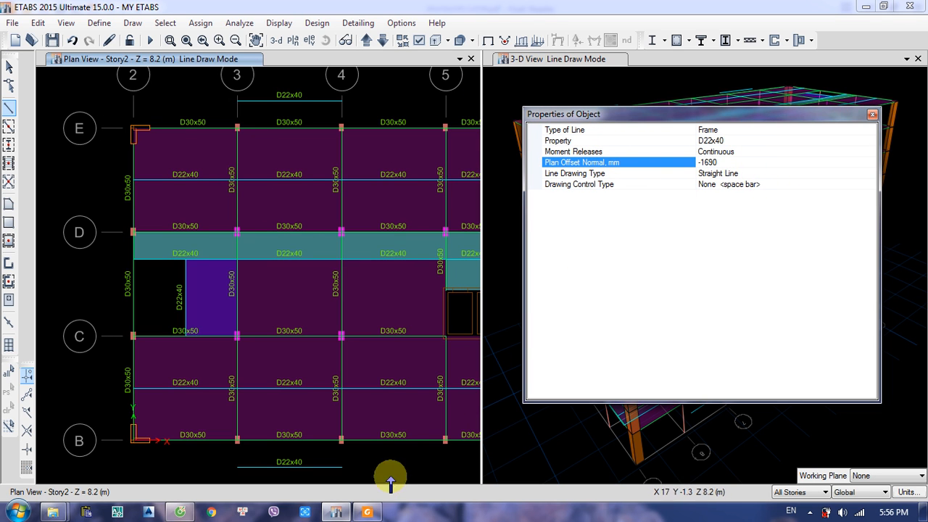
{"action": "left_click", "coordinate": [362, 512]}
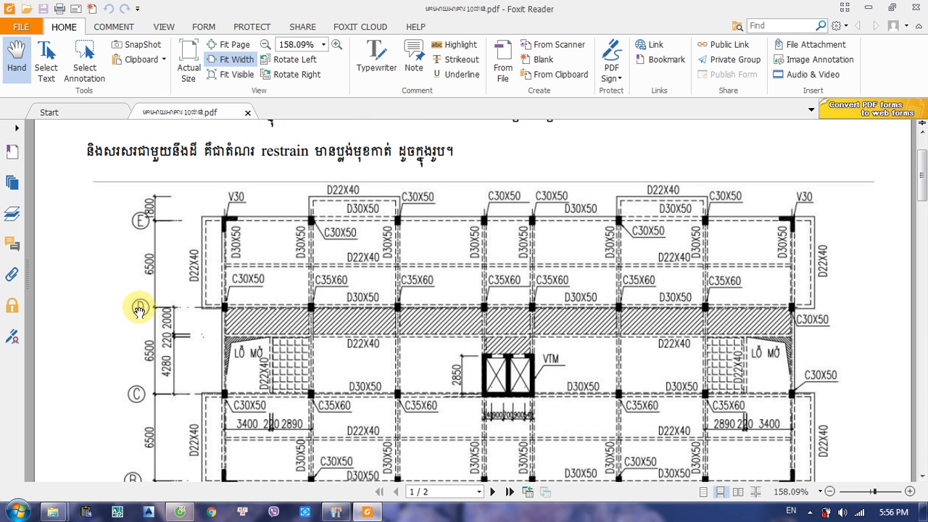
{"action": "scroll", "coordinate": [139, 310], "scroll_direction": "down", "scroll_amount": 1}
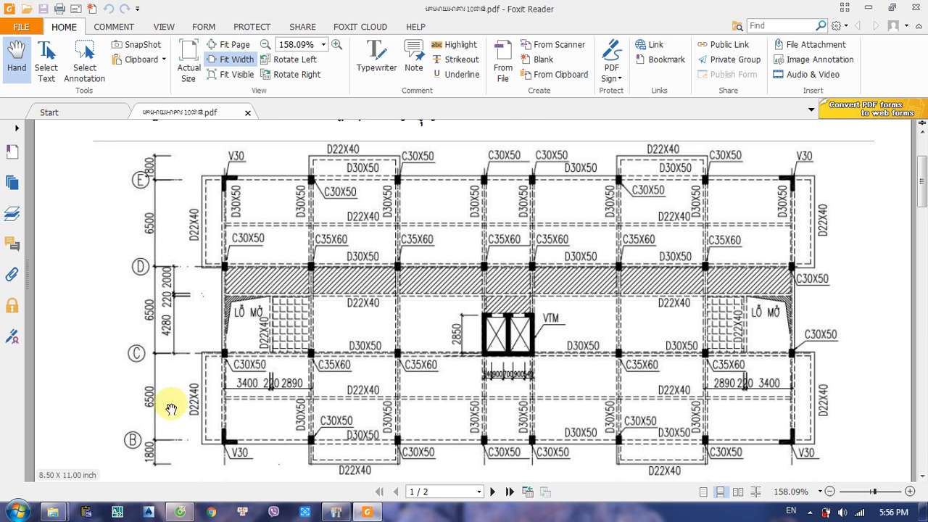
{"action": "scroll", "coordinate": [224, 437], "scroll_direction": "down", "scroll_amount": 2}
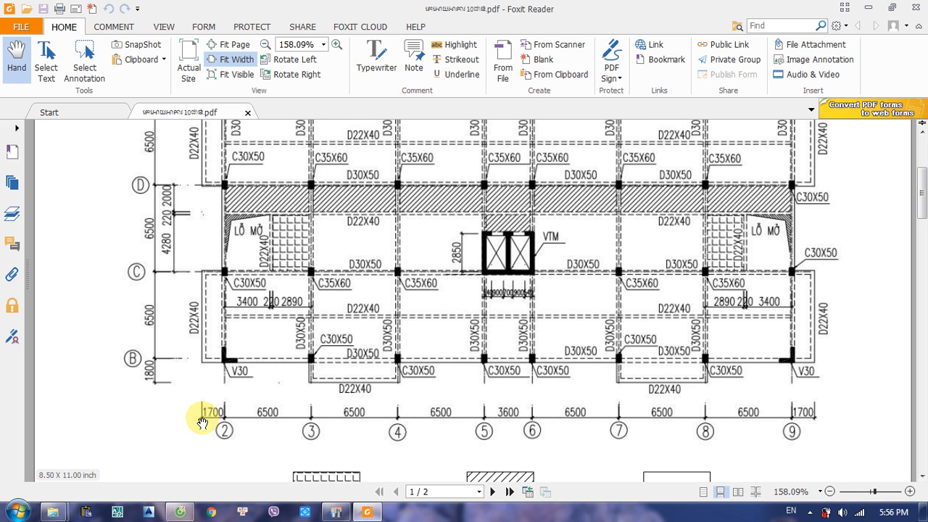
Step: Return to ETABS and try to draw a D22x40 beam along grid line 2 from B to C with a plan offset normal of -1590 mm
{"action": "left_click", "coordinate": [338, 513]}
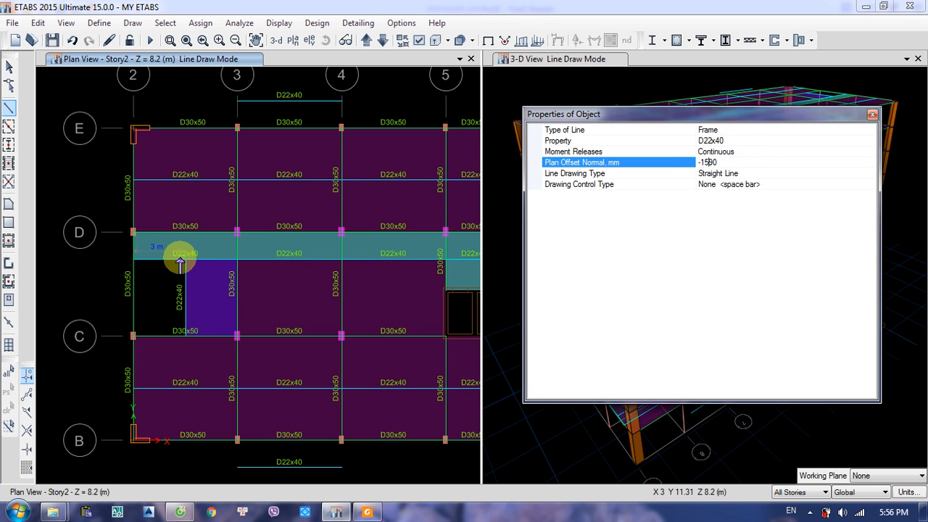
{"action": "middle_click_drag", "start_coordinate": [311, 213], "coordinate": [296, 216]}
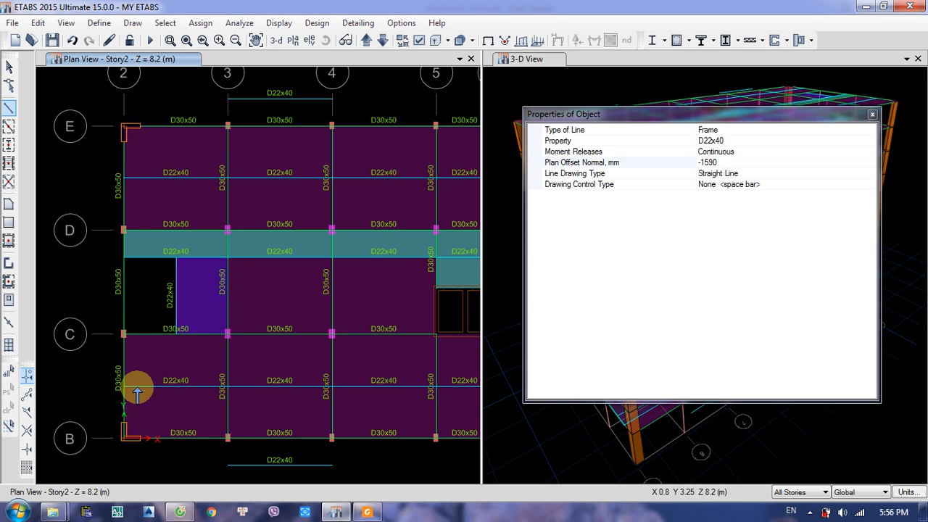
{"action": "left_click", "coordinate": [124, 438]}
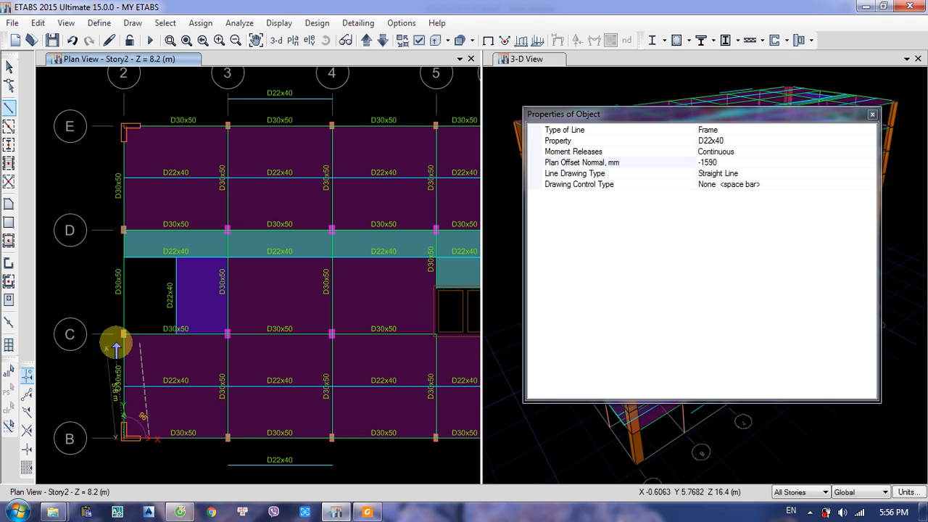
{"action": "left_click", "coordinate": [124, 334]}
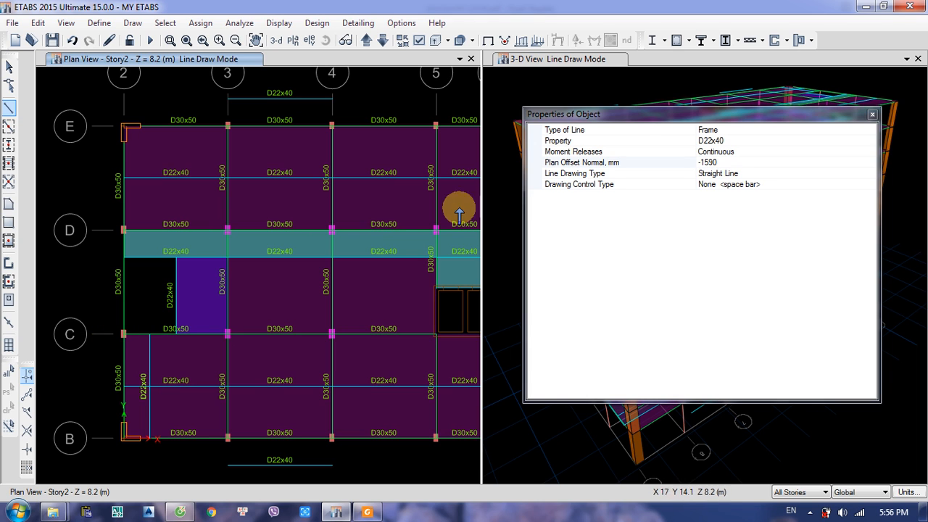
Step: Set the plan offset normal to 1590 mm and draw D22x40 beams along grid line 2 from B to C and from D to E
{"action": "left_click", "coordinate": [702, 163]}
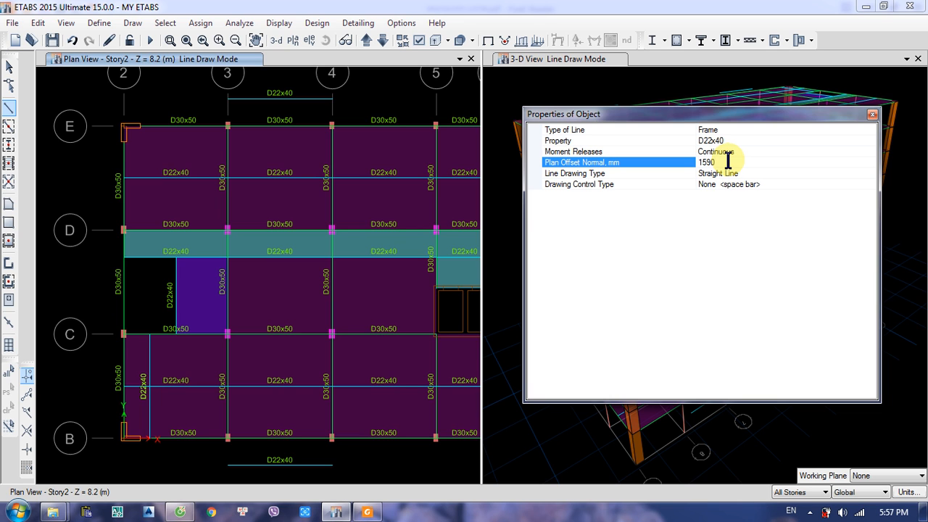
{"action": "middle_click_drag", "start_coordinate": [90, 356], "coordinate": [97, 342]}
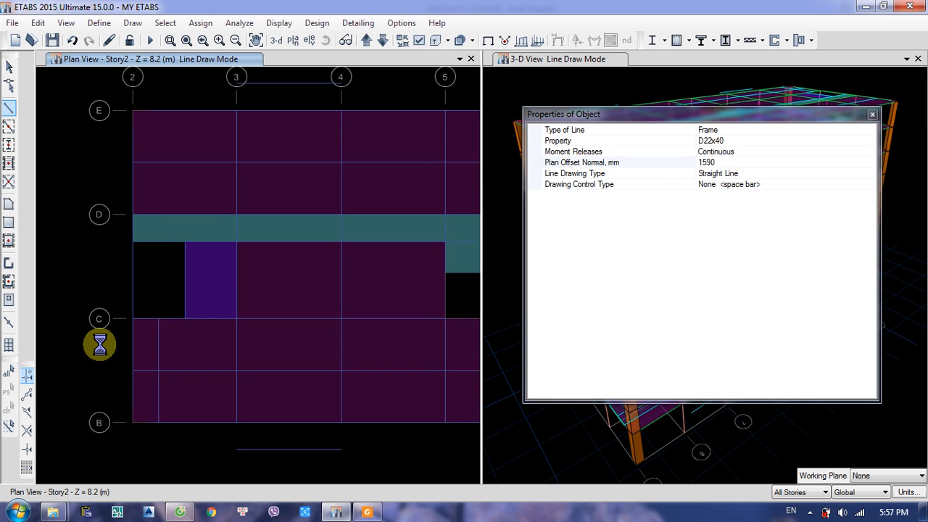
{"action": "left_click", "coordinate": [132, 424]}
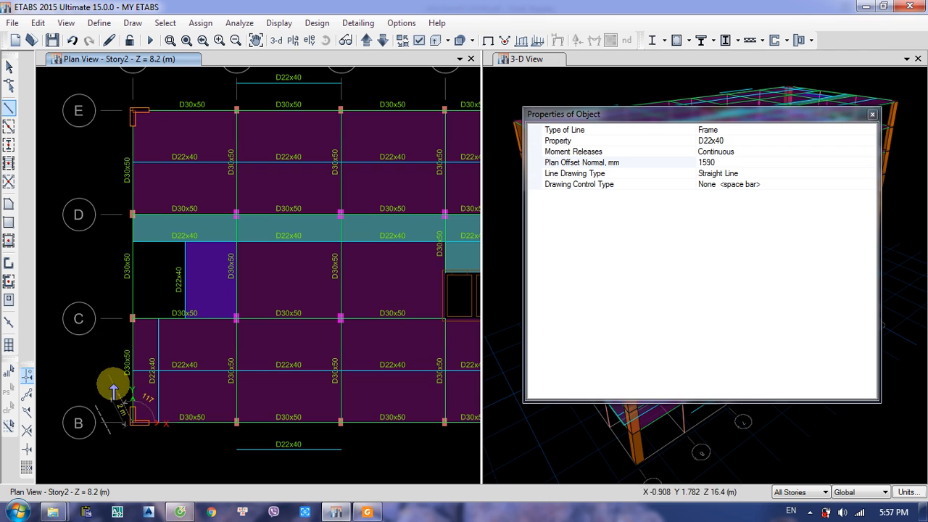
{"action": "double_click", "coordinate": [132, 319]}
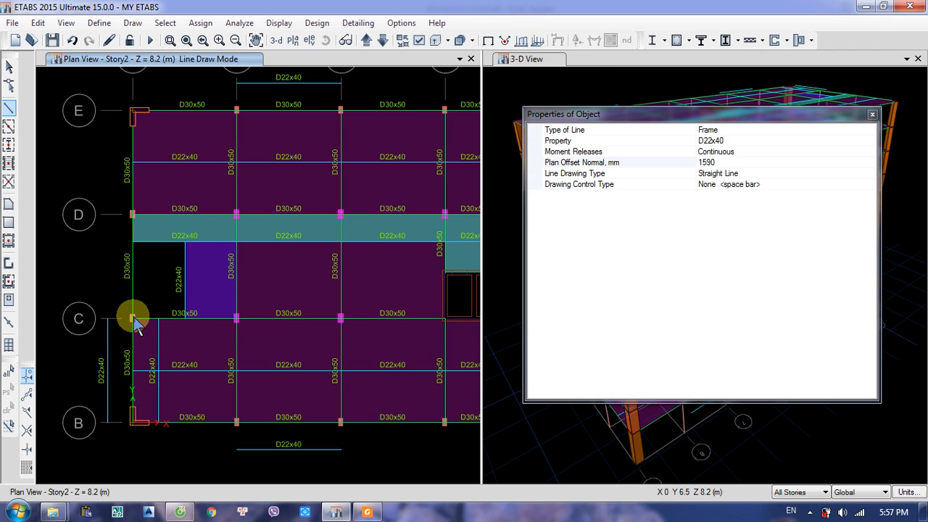
{"action": "left_click", "coordinate": [132, 215]}
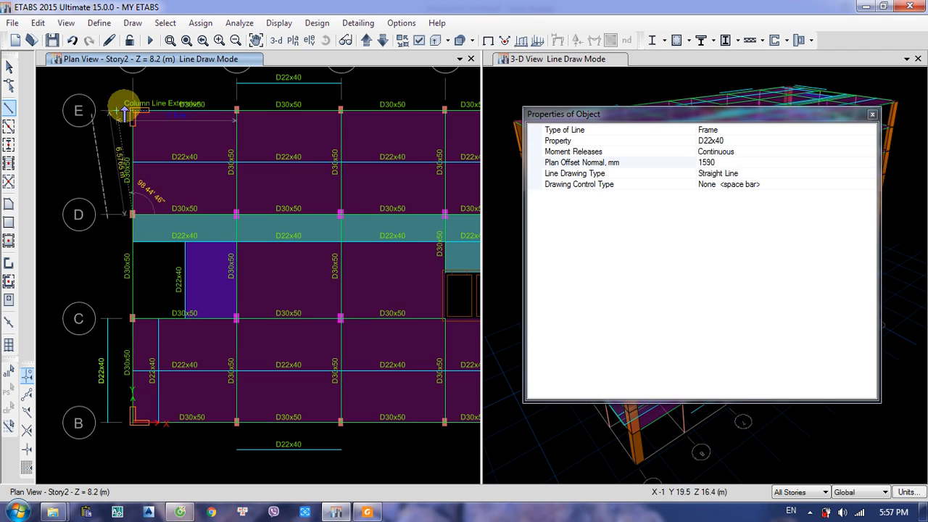
{"action": "double_click", "coordinate": [134, 111]}
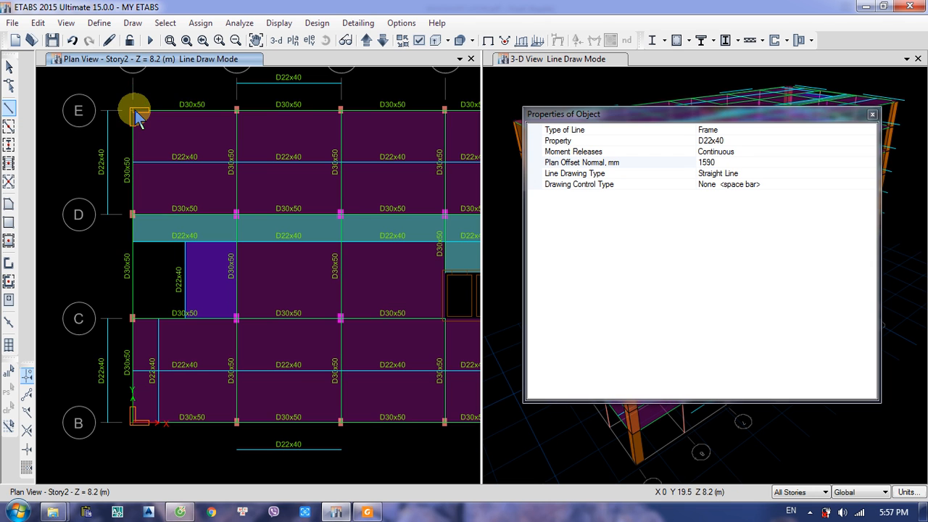
Step: Set the plan offset normal to -1590 mm and draw D22x40 beams along grid line 9 from B to C and from D to E
{"action": "middle_click_drag", "start_coordinate": [332, 207], "coordinate": [93, 239]}
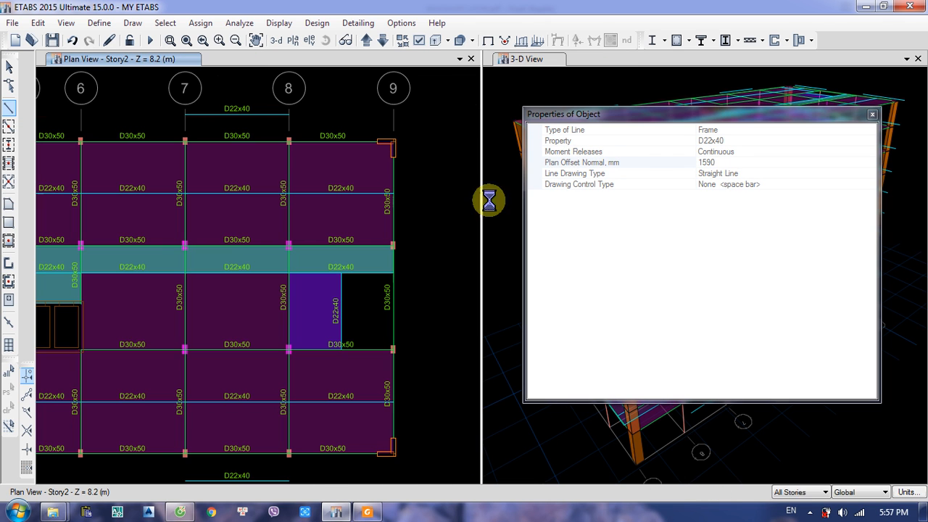
{"action": "left_click", "coordinate": [702, 164]}
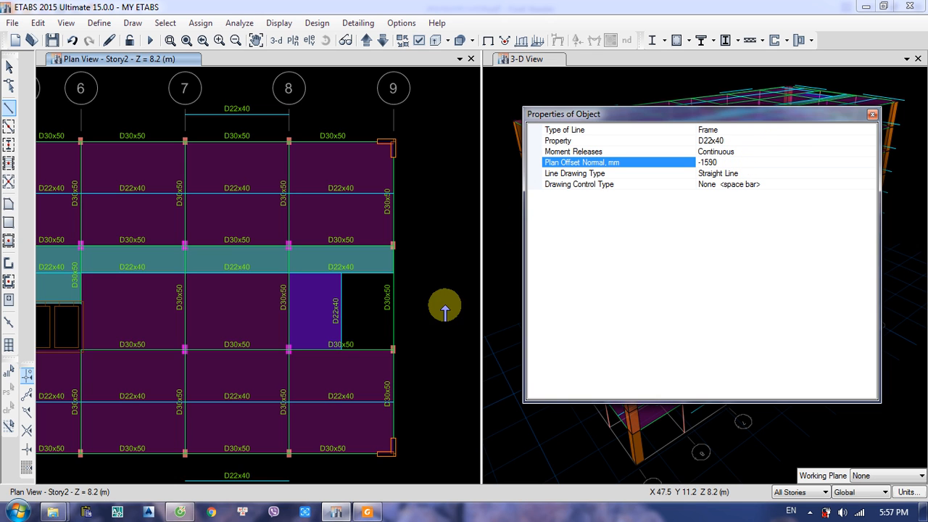
{"action": "left_click", "coordinate": [408, 330]}
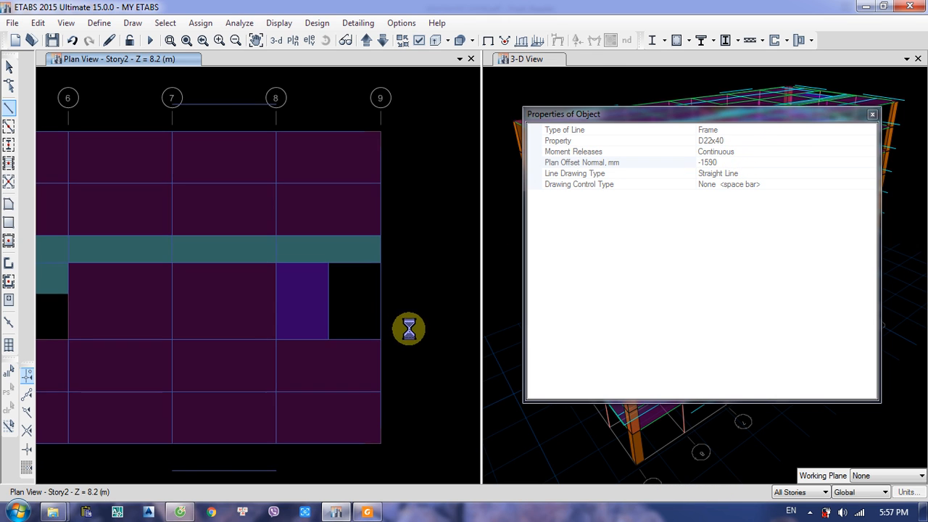
{"action": "left_click", "coordinate": [378, 444]}
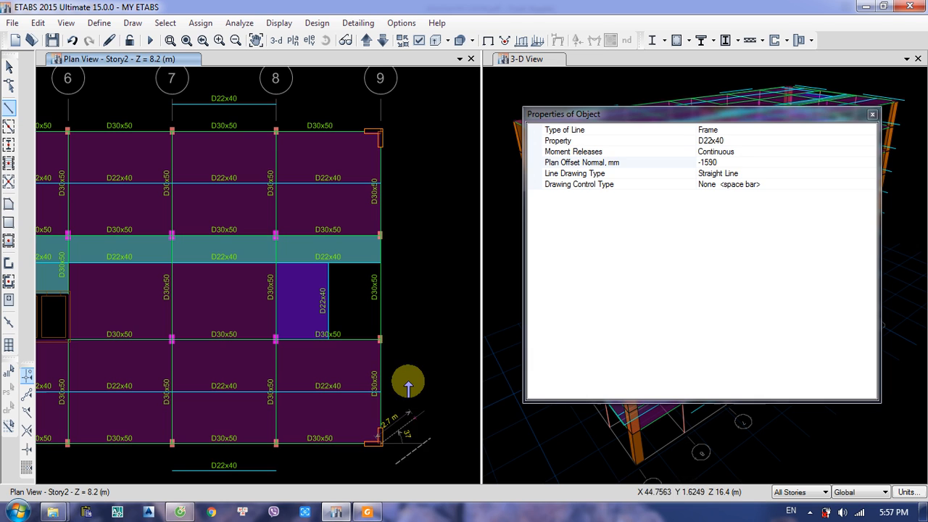
{"action": "double_click", "coordinate": [379, 339]}
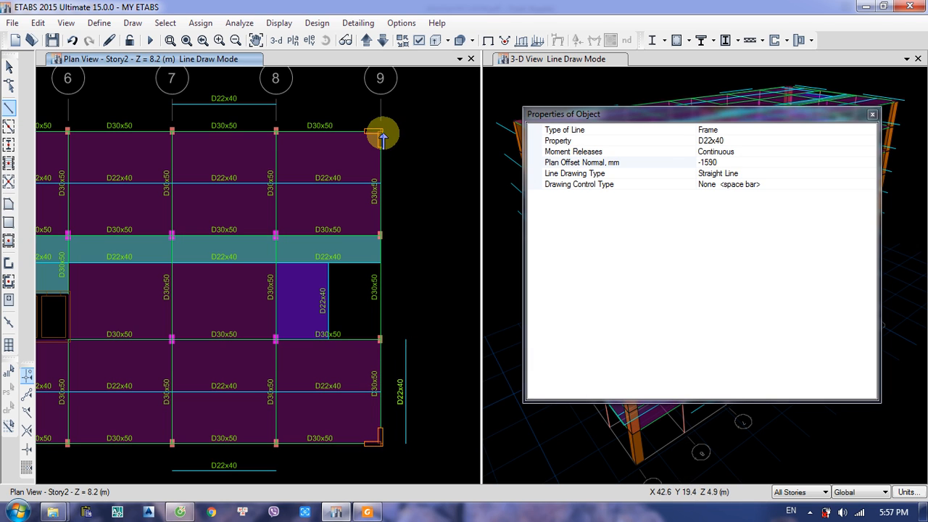
{"action": "left_click", "coordinate": [380, 235]}
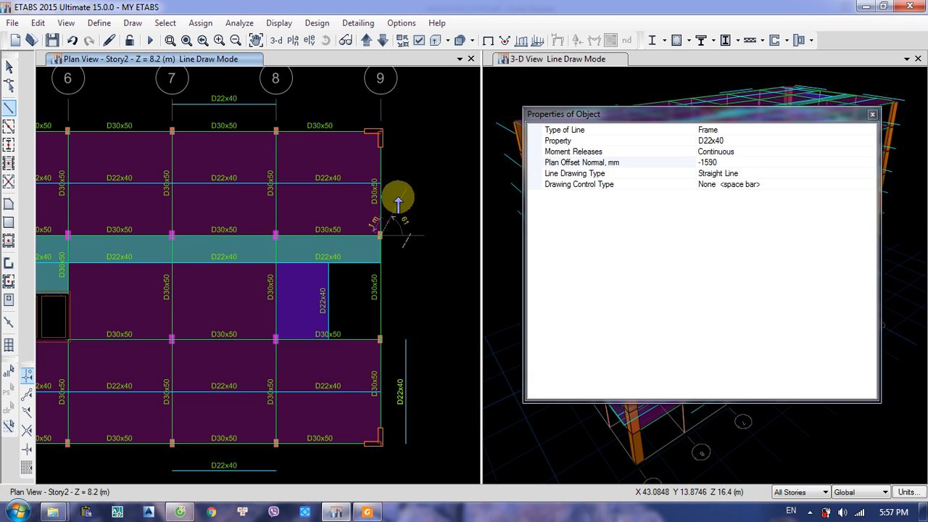
{"action": "double_click", "coordinate": [381, 133]}
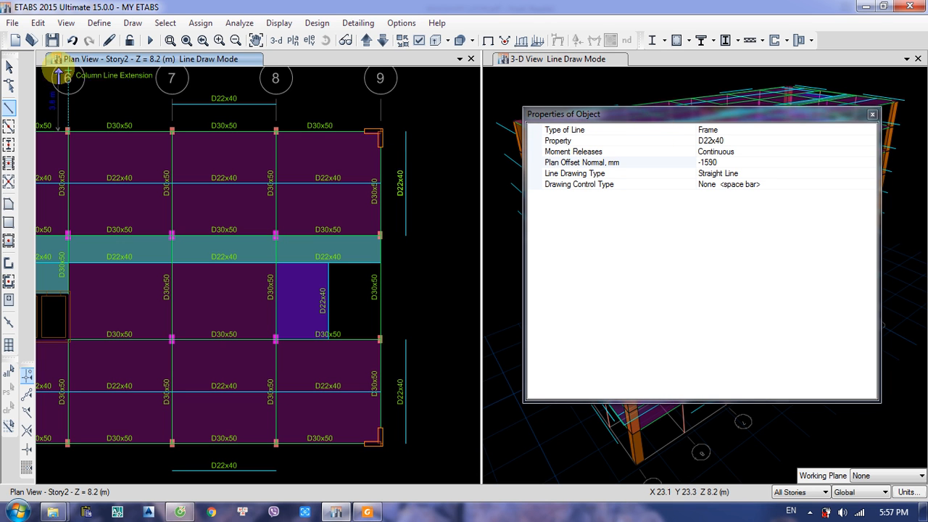
Step: Delete the misplaced D22x40 beam just inside grid line 2 between grid lines B and C
{"action": "left_click", "coordinate": [11, 70]}
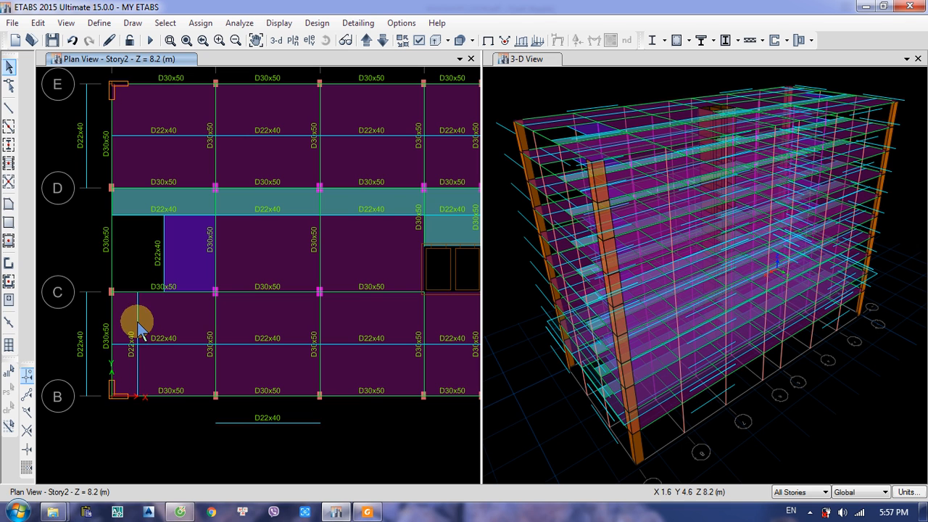
{"action": "left_click", "coordinate": [138, 329]}
{"action": "key", "text": "Delete"}
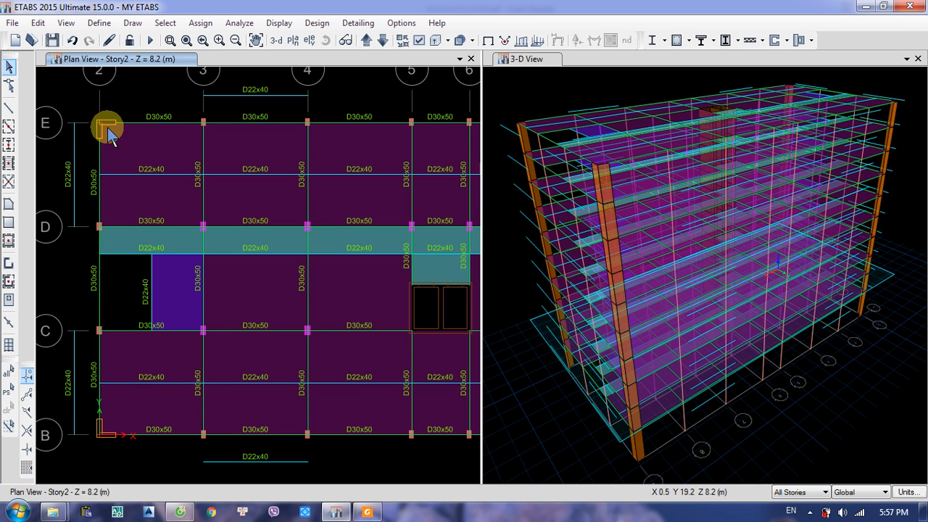
Step: Draw D30x50 beams along grid lines E, D and C from grid line 2 out to the offset D22x40 beams
{"action": "left_click", "coordinate": [11, 109]}
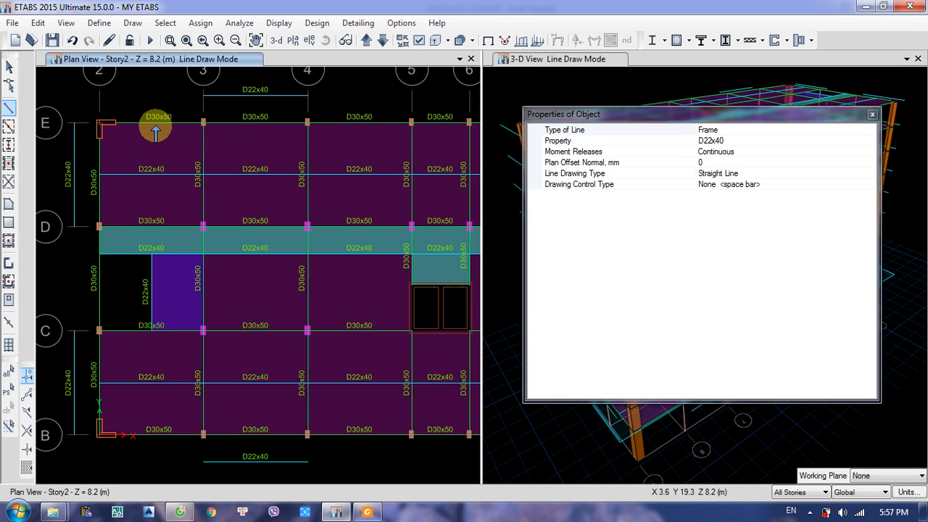
{"action": "left_click", "coordinate": [752, 141]}
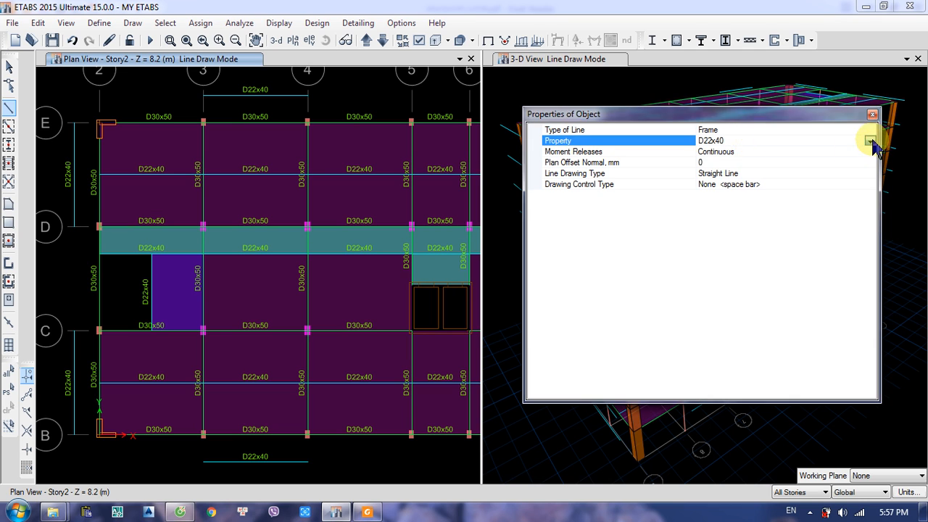
{"action": "left_click", "coordinate": [870, 141]}
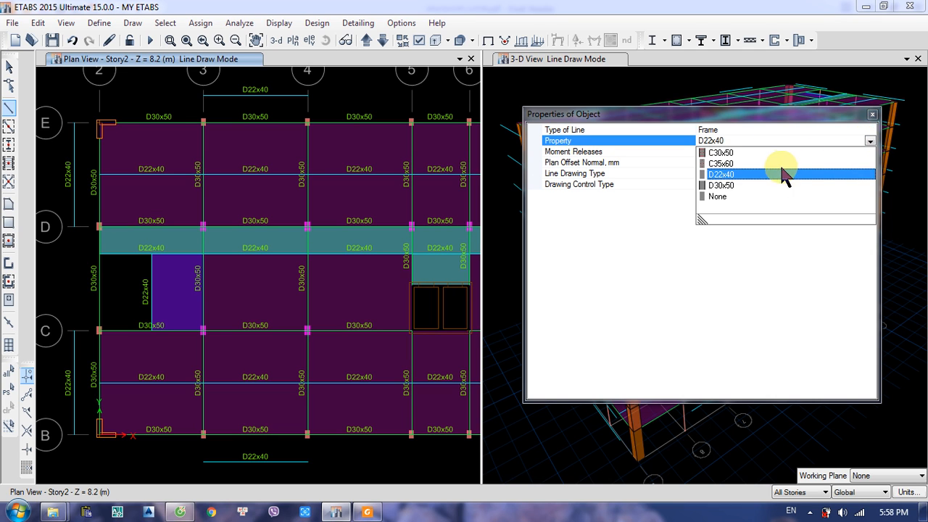
{"action": "left_click", "coordinate": [727, 187]}
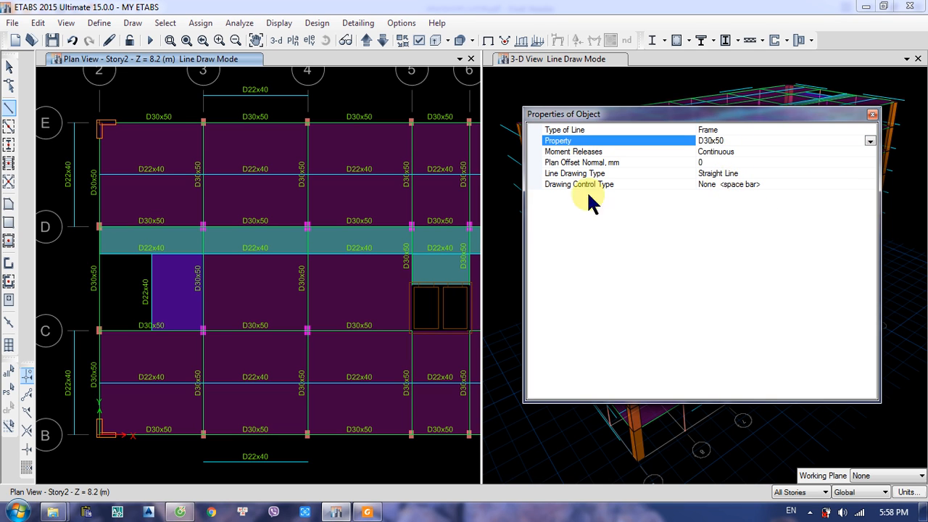
{"action": "left_click", "coordinate": [97, 125]}
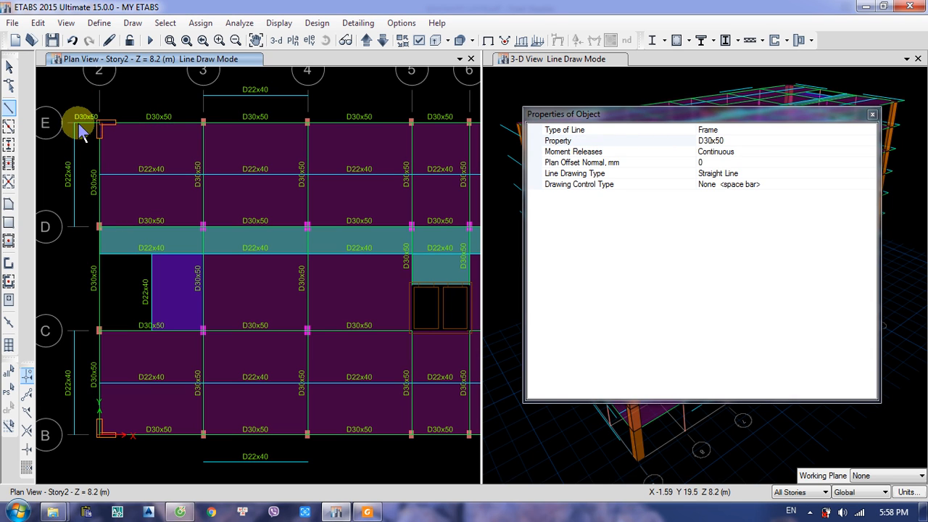
{"action": "left_click", "coordinate": [80, 228]}
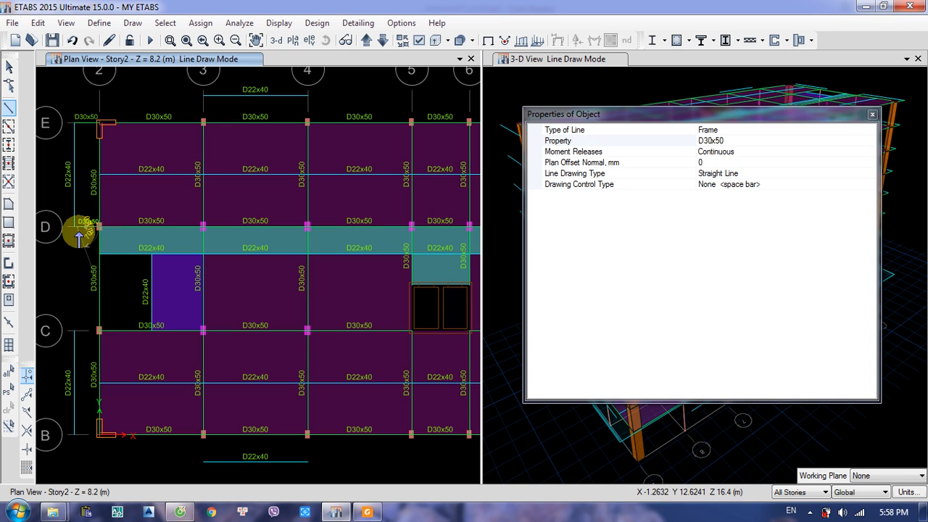
{"action": "left_click", "coordinate": [99, 332]}
{"action": "left_click", "coordinate": [75, 333]}
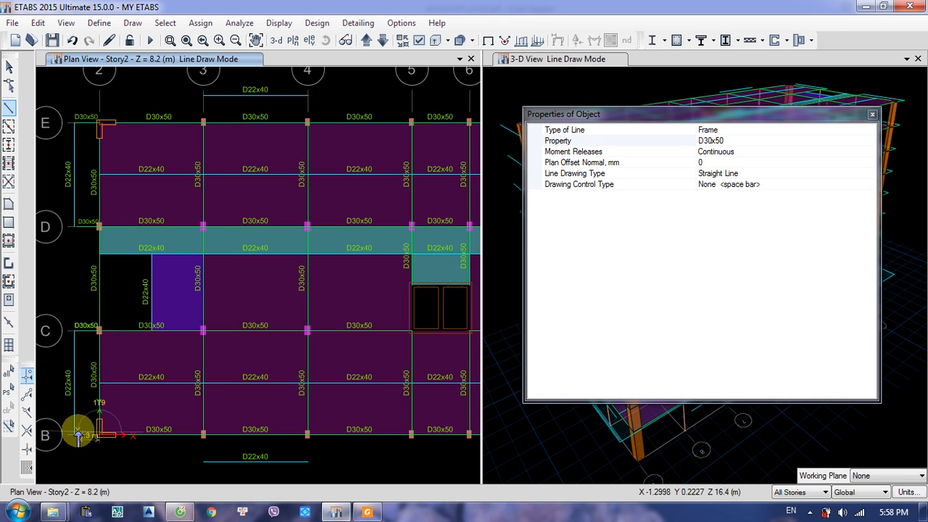
Step: Draw a D30x50 beam along grid line B from the offset D22x40 beam's end to grid point 2-B
{"action": "middle_click_drag", "start_coordinate": [73, 428], "coordinate": [190, 386]}
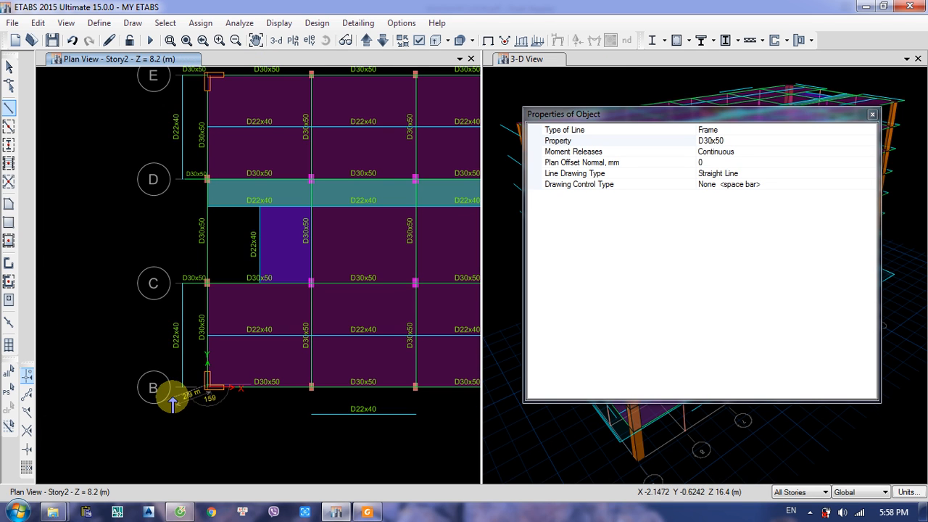
{"action": "scroll", "coordinate": [185, 402], "scroll_direction": "up", "scroll_amount": 2}
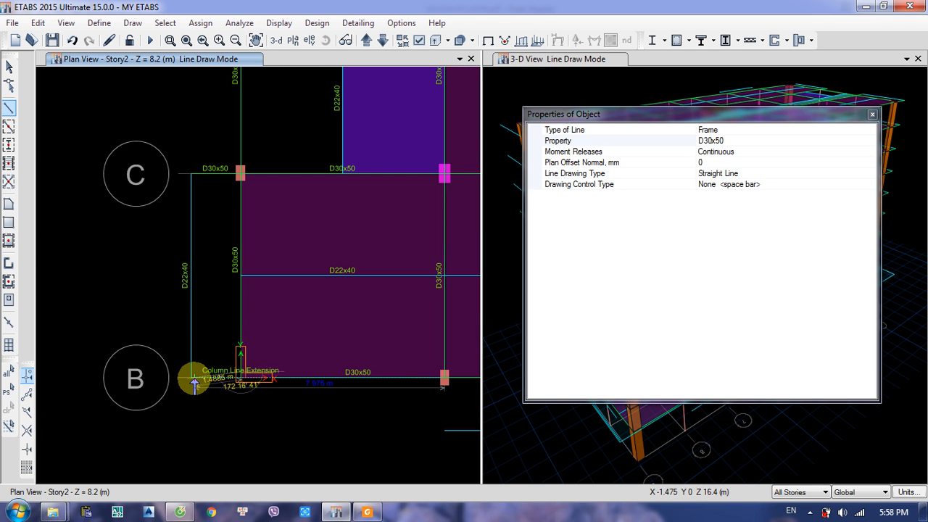
{"action": "double_click", "coordinate": [190, 378]}
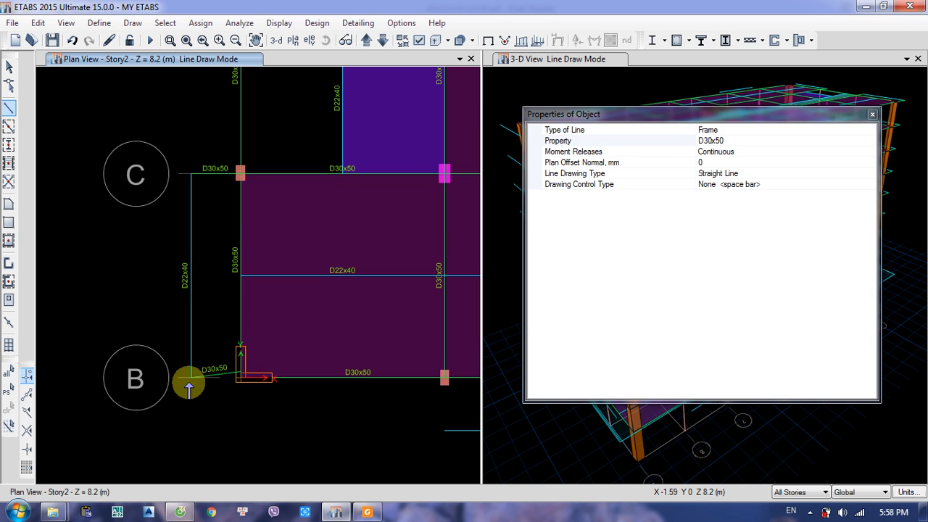
{"action": "left_click", "coordinate": [240, 378]}
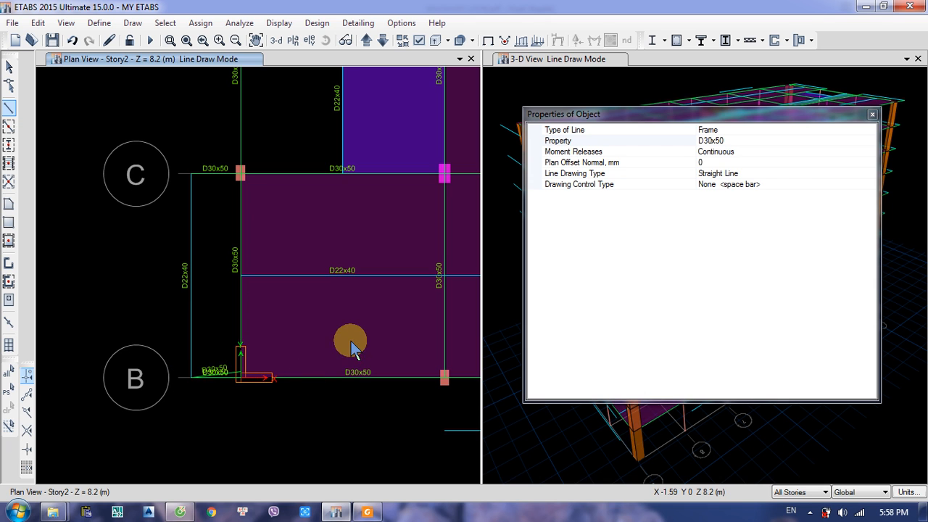
Step: Draw D30x50 beams along grid lines 3 and 4 from the D22x40 beam outside grid line B to grid line B
{"action": "scroll", "coordinate": [412, 282], "scroll_direction": "down", "scroll_amount": 3}
{"action": "middle_click_drag", "start_coordinate": [412, 282], "coordinate": [293, 317]}
{"action": "mouse_move", "coordinate": [362, 306]}
{"action": "middle_mouse_down"}
{"action": "mouse_move", "coordinate": [181, 293]}
{"action": "mouse_move", "coordinate": [392, 239]}
{"action": "middle_mouse_up"}
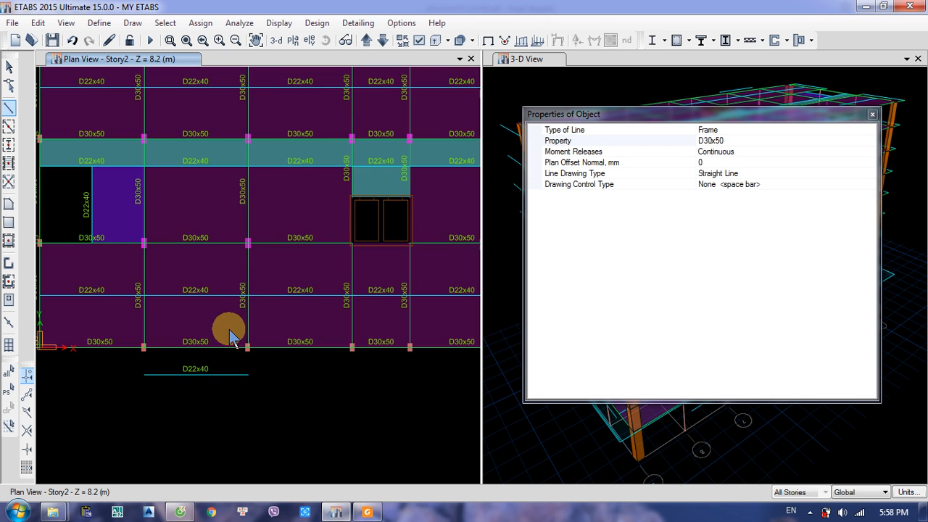
{"action": "left_click", "coordinate": [144, 376]}
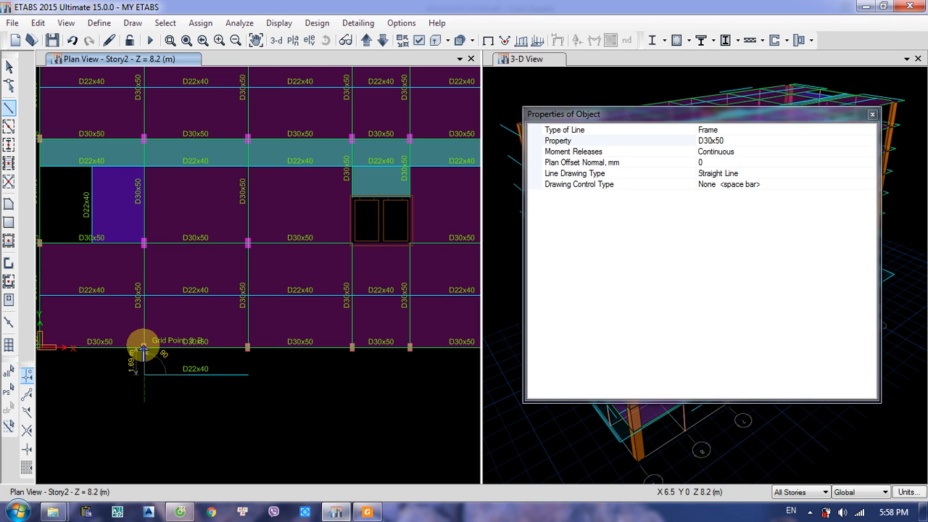
{"action": "left_click", "coordinate": [144, 348]}
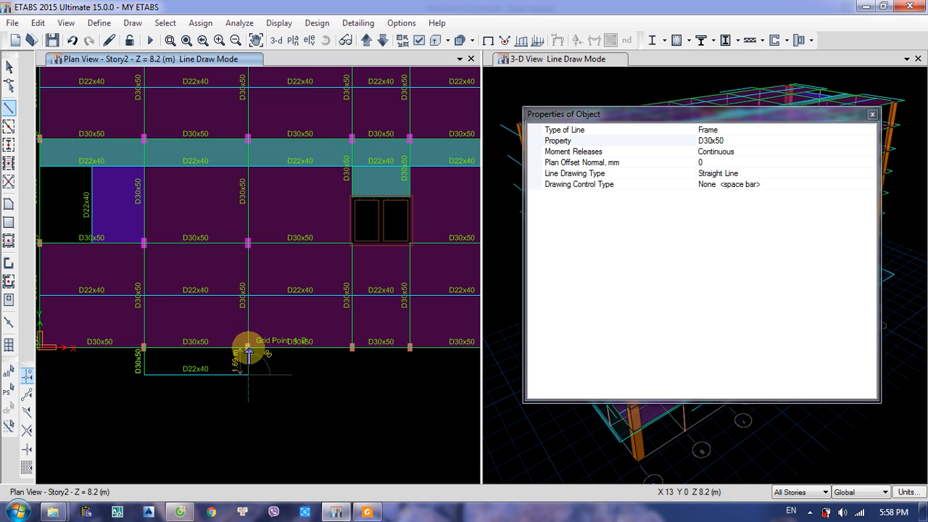
Step: Draw D30x50 beams along grid lines 7 and 8 from the D22x40 beam outside grid line B to grid line B
{"action": "middle_click_drag", "start_coordinate": [364, 356], "coordinate": [190, 356]}
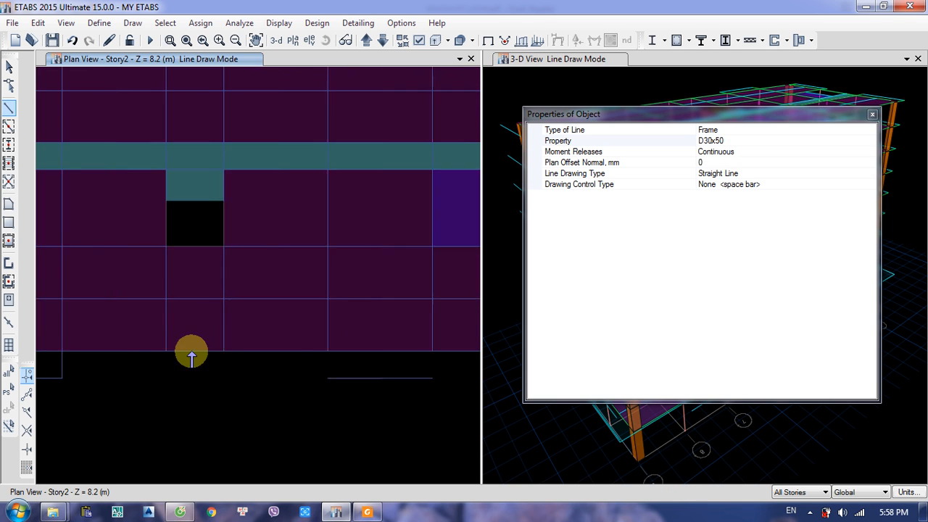
{"action": "key", "text": "Escape"}
{"action": "left_click", "coordinate": [321, 378]}
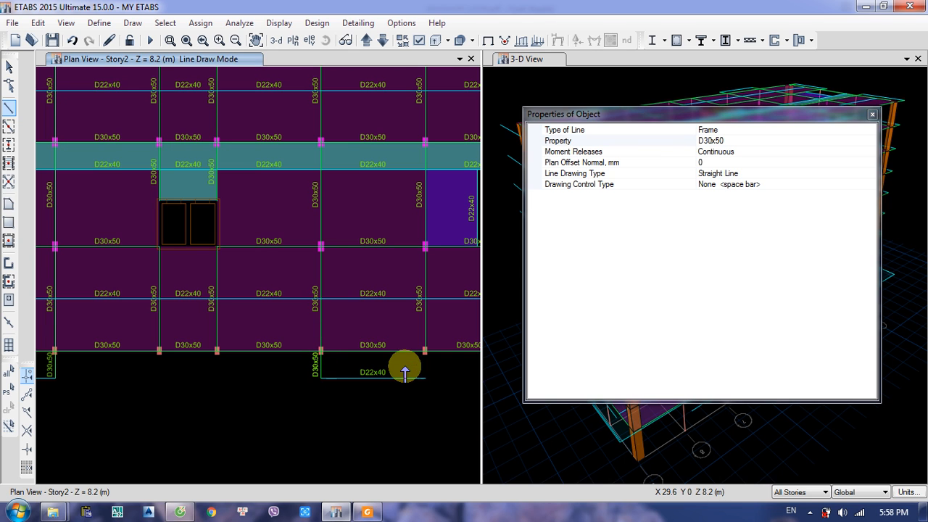
{"action": "left_click", "coordinate": [426, 378]}
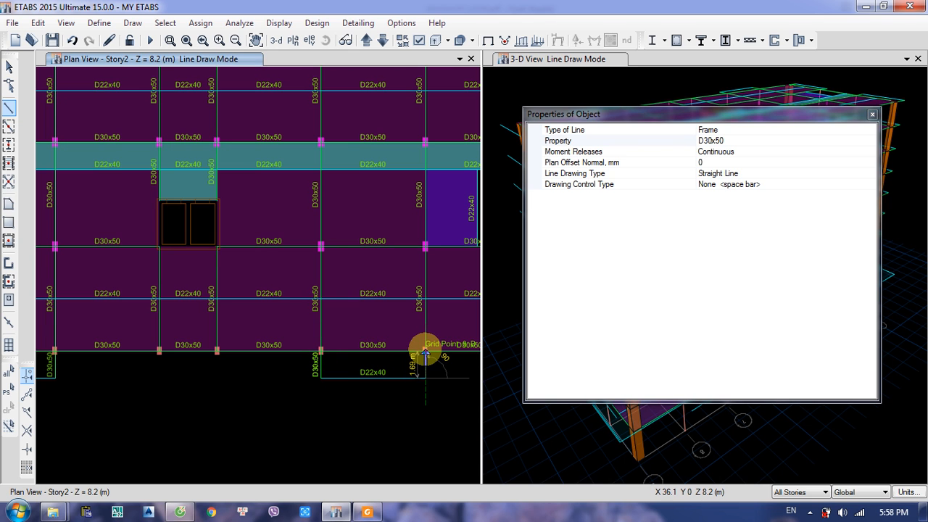
Step: Draw D30x50 beams along grid lines B, C, D and E between grid line 9 and the offset D22x40 beams outside it
{"action": "middle_click_drag", "start_coordinate": [464, 307], "coordinate": [213, 315]}
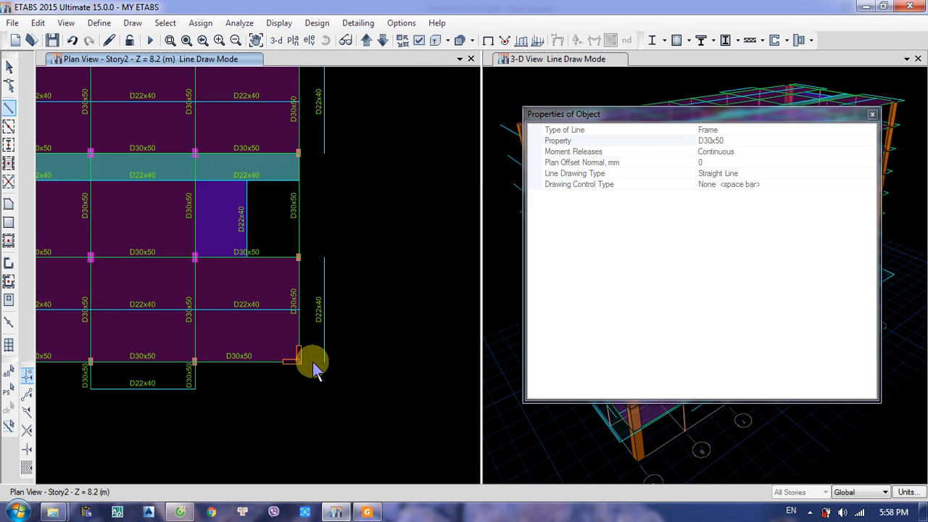
{"action": "key", "text": "Escape"}
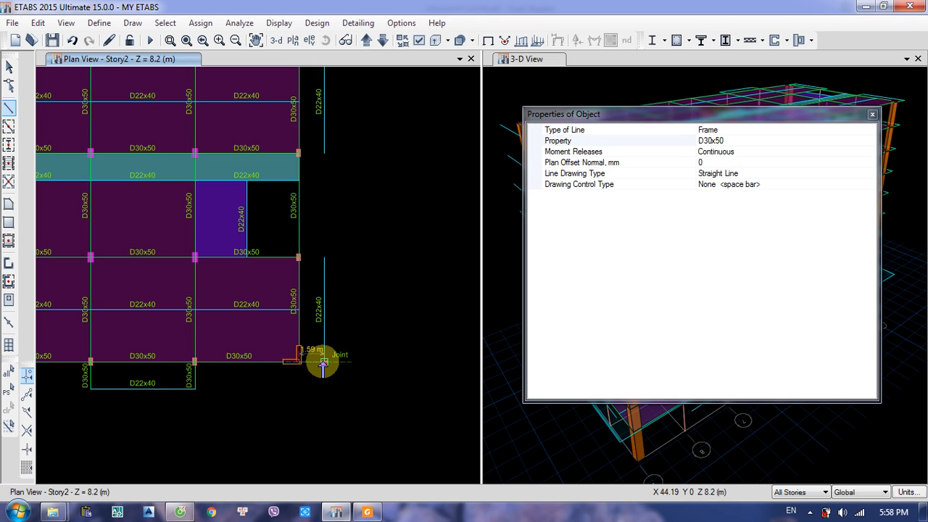
{"action": "left_click", "coordinate": [324, 361]}
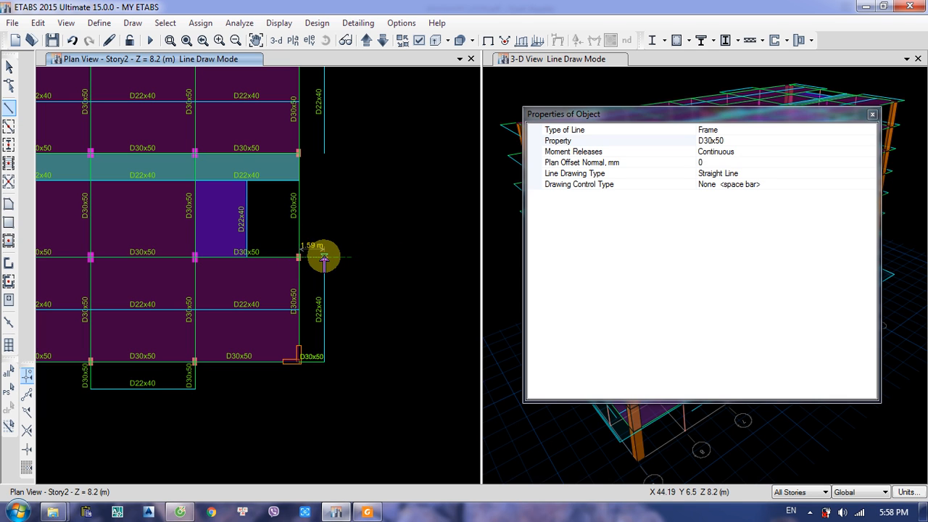
{"action": "middle_click_drag", "start_coordinate": [326, 161], "coordinate": [331, 353]}
{"action": "key", "text": "Escape"}
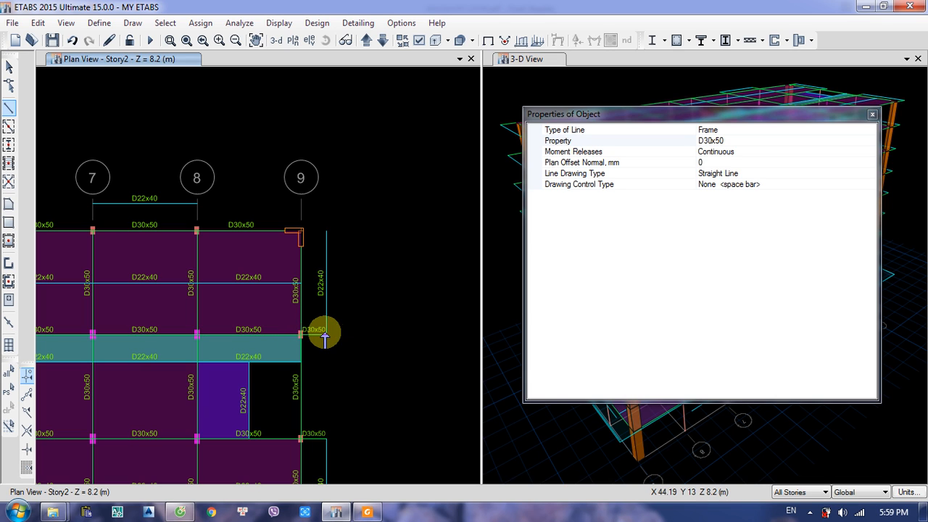
{"action": "left_click", "coordinate": [325, 336]}
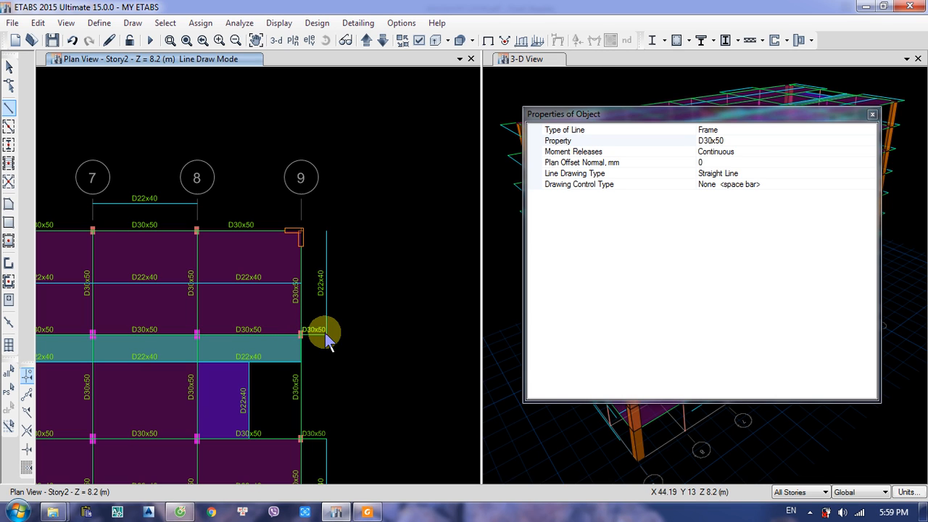
{"action": "left_click", "coordinate": [301, 233]}
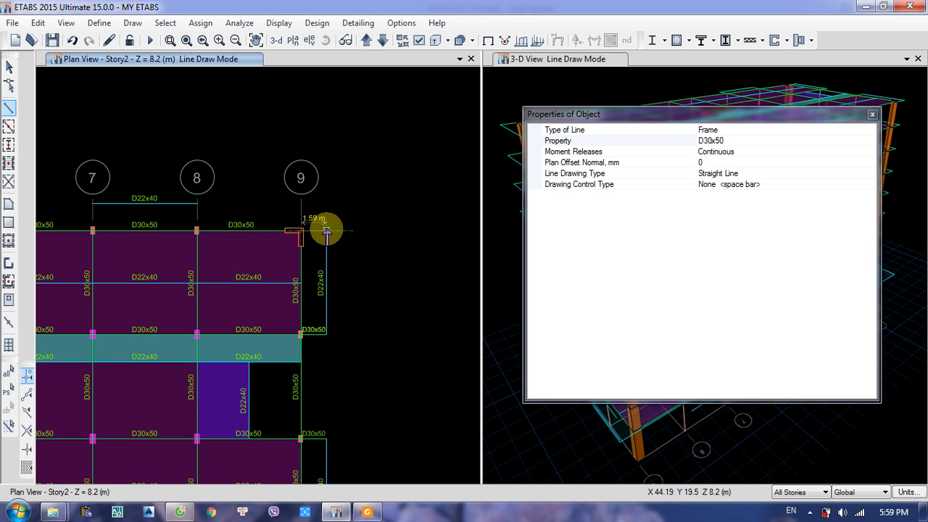
Step: Draw D30x50 beams along grid lines 8 and 7 from the D22x40 beam outside grid line E to grid line E
{"action": "left_click", "coordinate": [197, 231]}
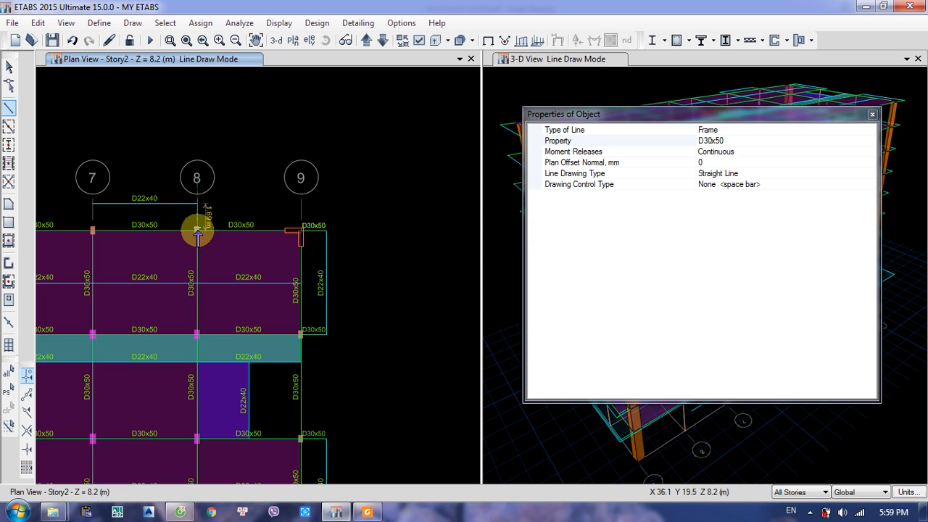
{"action": "left_click", "coordinate": [197, 231]}
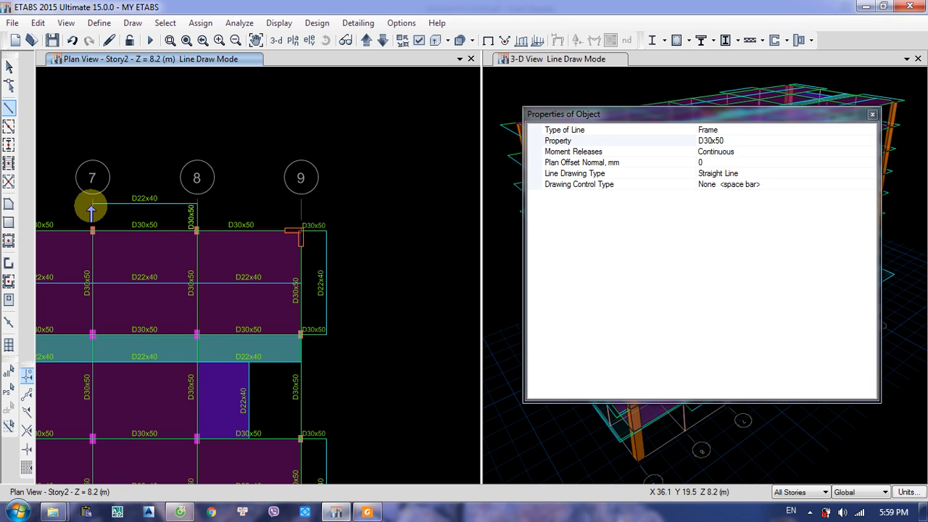
{"action": "left_click", "coordinate": [93, 205]}
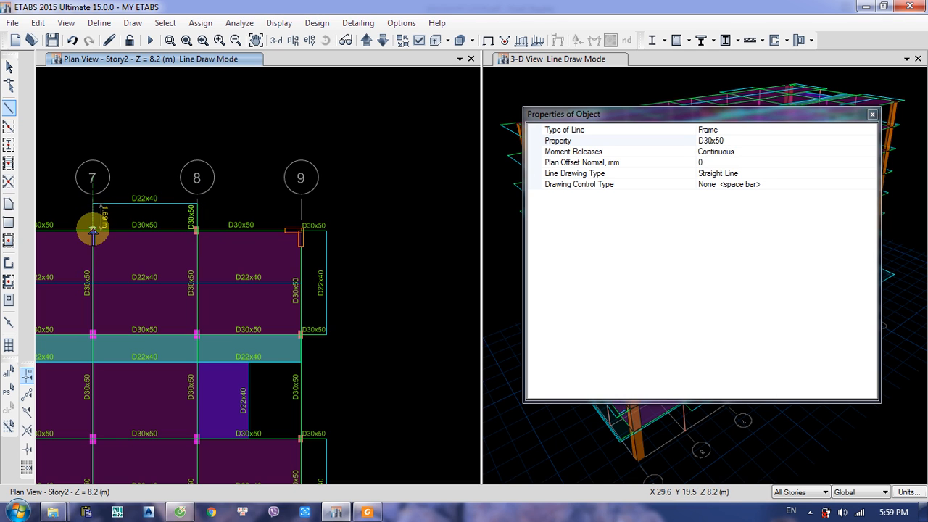
{"action": "left_click", "coordinate": [93, 231]}
Step: Draw D30x50 beams along grid lines 4 and 3 from the D22x40 beam outside grid line E to grid line E
{"action": "middle_click_drag", "start_coordinate": [82, 242], "coordinate": [425, 304]}
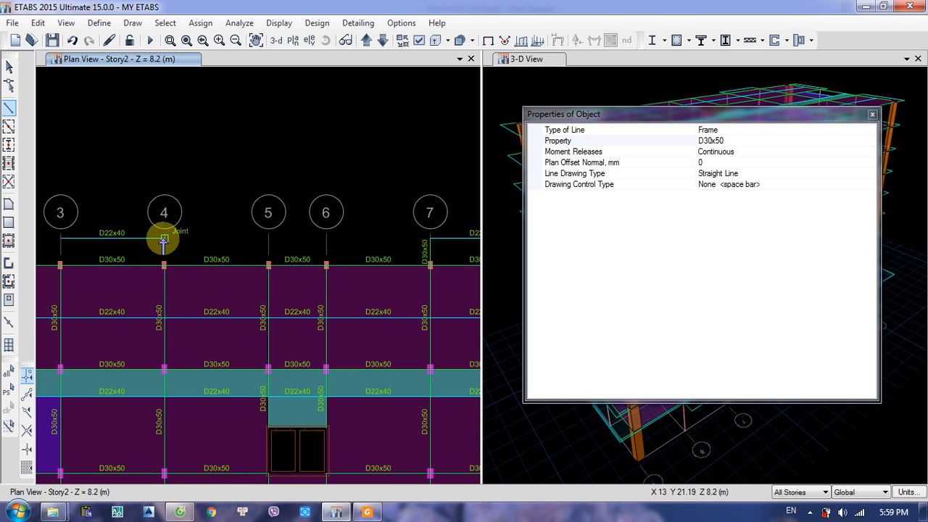
{"action": "left_click", "coordinate": [164, 240]}
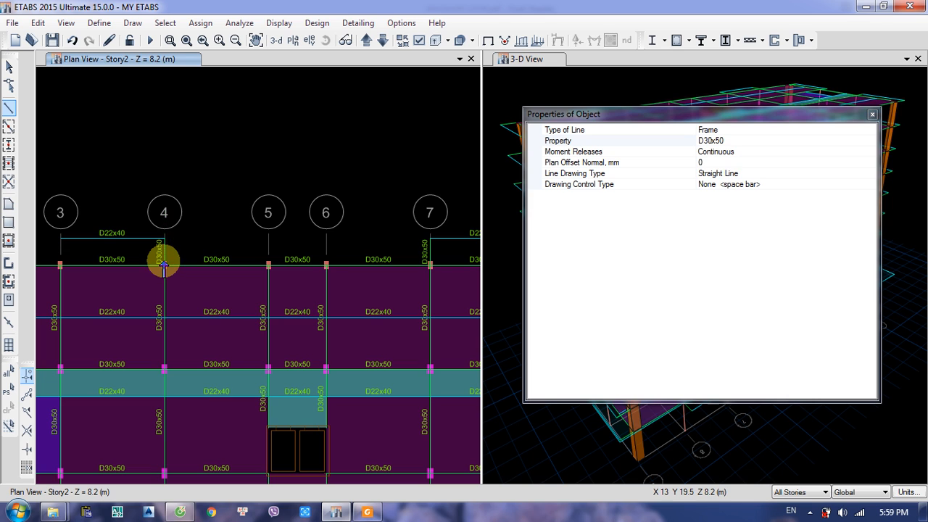
{"action": "double_click", "coordinate": [164, 266]}
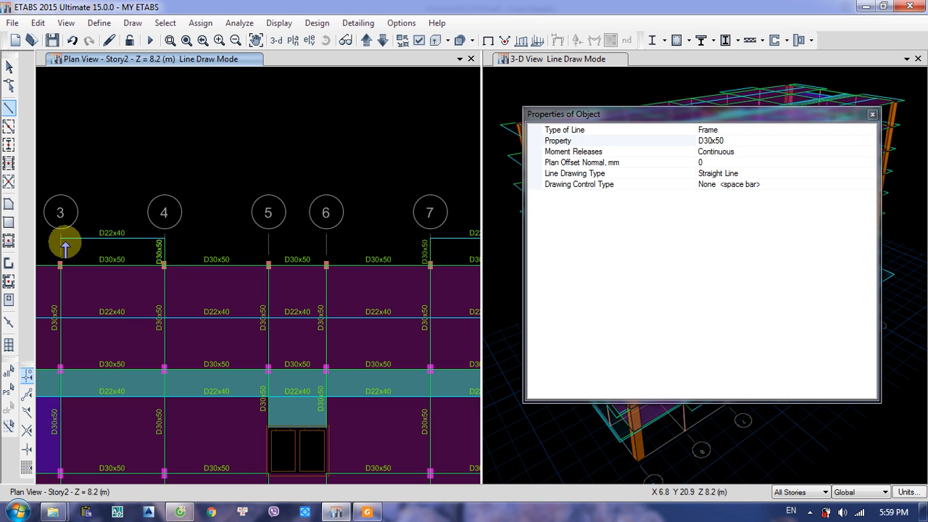
{"action": "left_click", "coordinate": [61, 238]}
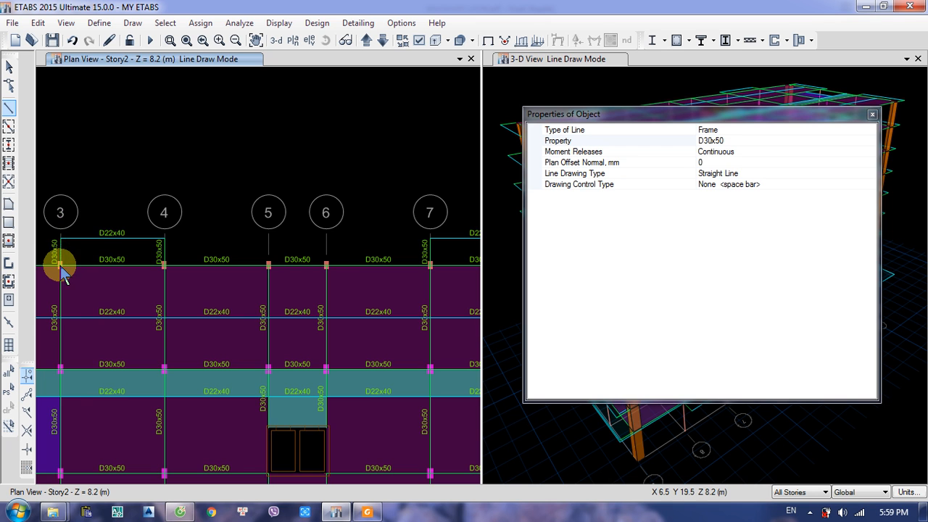
{"action": "mouse_move", "coordinate": [102, 354]}
{"action": "middle_mouse_down"}
{"action": "mouse_move", "coordinate": [153, 356]}
{"action": "mouse_move", "coordinate": [354, 278]}
{"action": "middle_mouse_up"}
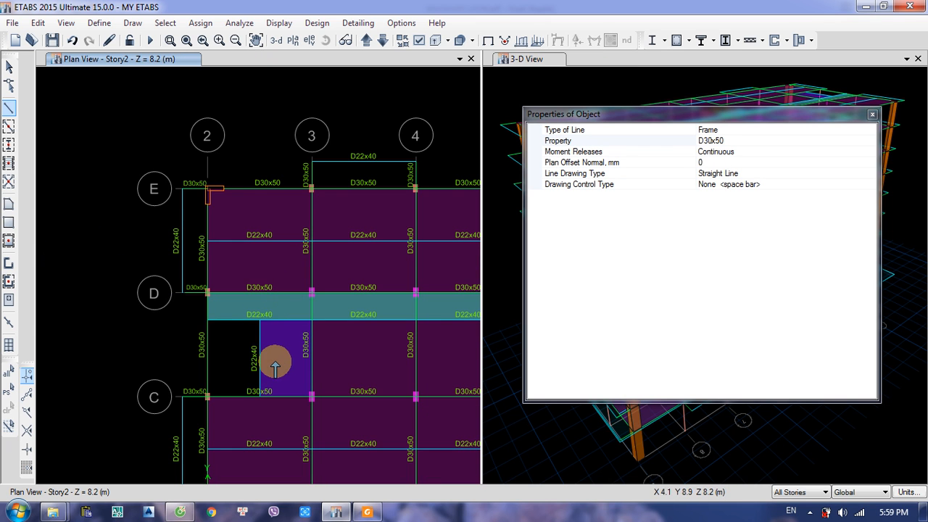
{"action": "mouse_move", "coordinate": [275, 368]}
{"action": "middle_mouse_down"}
{"action": "mouse_move", "coordinate": [280, 348]}
{"action": "mouse_move", "coordinate": [248, 286]}
{"action": "mouse_move", "coordinate": [182, 280]}
{"action": "middle_mouse_up"}
{"action": "key", "text": "Escape"}
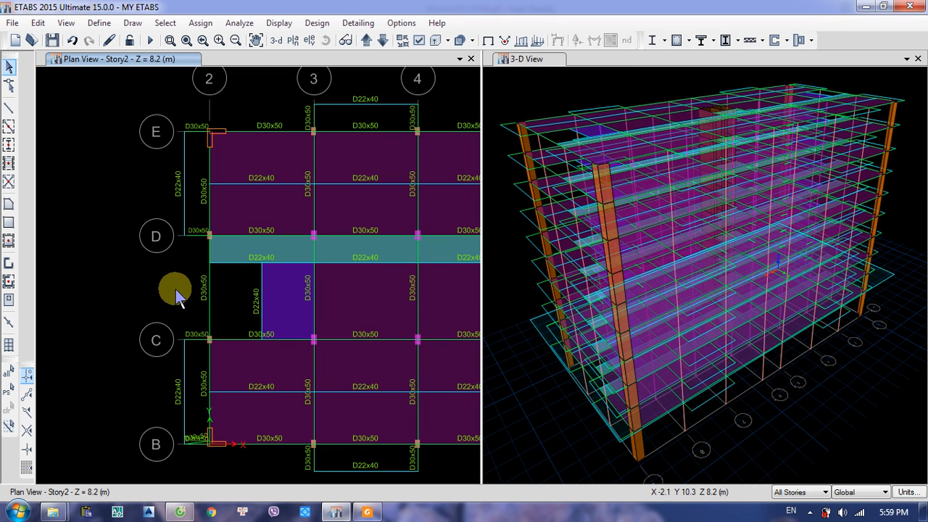
Step: Delete the skewed duplicate D30x50 beam outside the corner of grid lines 2 and B on all stories
{"action": "scroll", "coordinate": [207, 449], "scroll_direction": "up", "scroll_amount": 3}
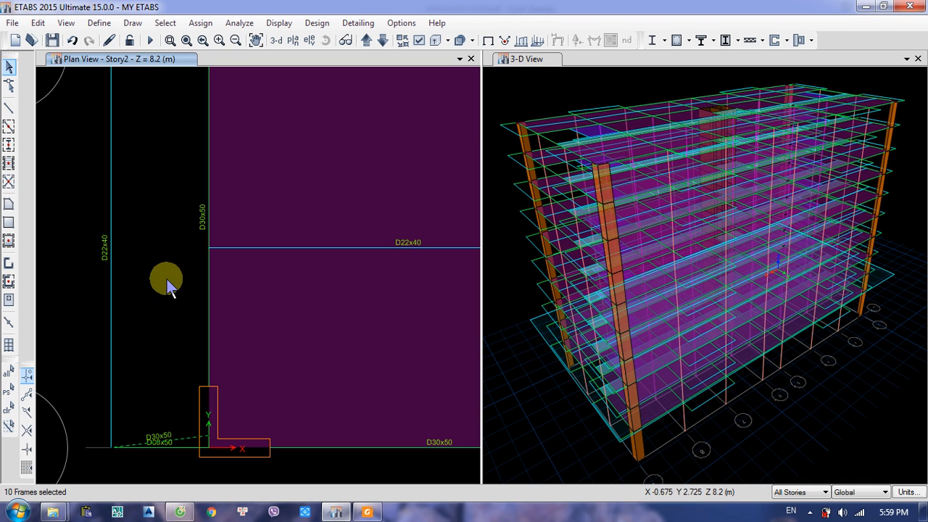
{"action": "key", "text": "Delete"}
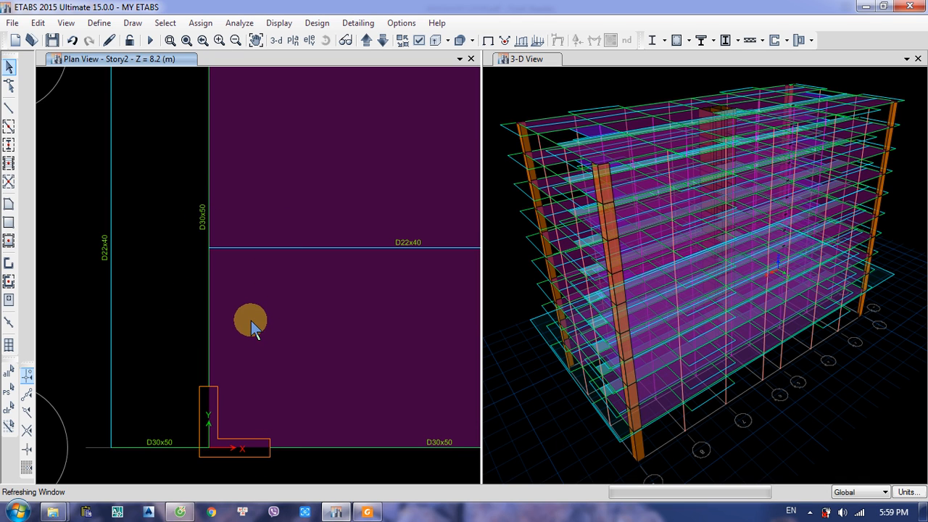
{"action": "middle_click_drag", "start_coordinate": [193, 168], "coordinate": [168, 349]}
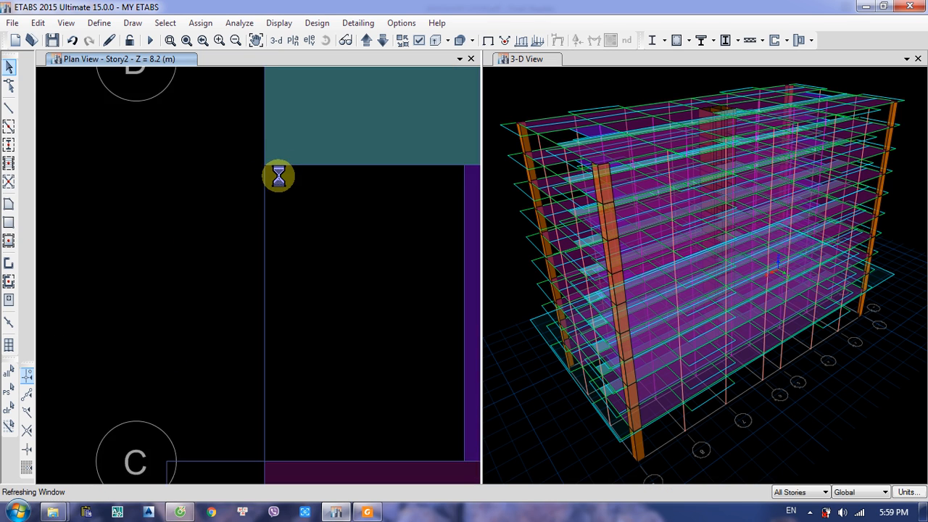
Step: Delete the D30x50 overhang beam on grid line D outside grid line 2, and redraw it from grid point 2-D to the offset D22x40 beam's end
{"action": "middle_click_drag", "start_coordinate": [278, 177], "coordinate": [273, 348]}
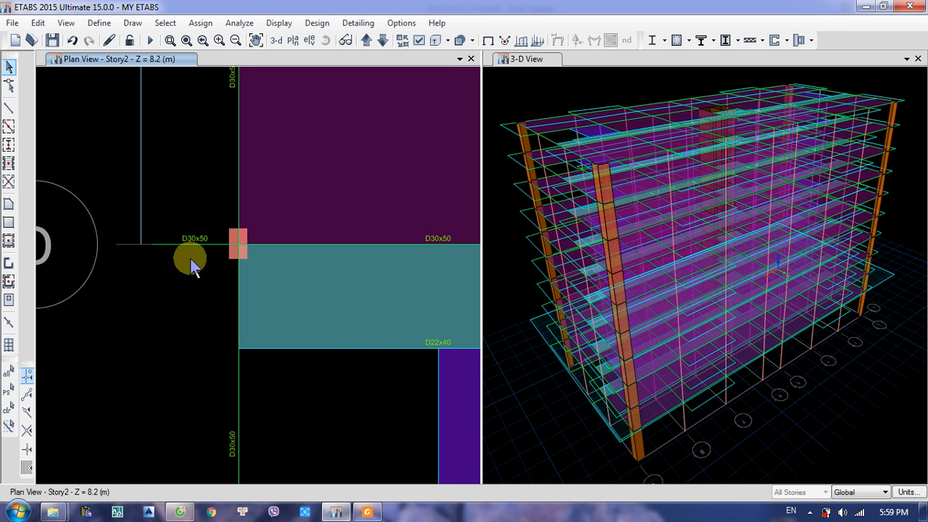
{"action": "middle_click_drag", "start_coordinate": [195, 98], "coordinate": [190, 259]}
{"action": "left_click_drag", "start_coordinate": [195, 434], "coordinate": [174, 362]}
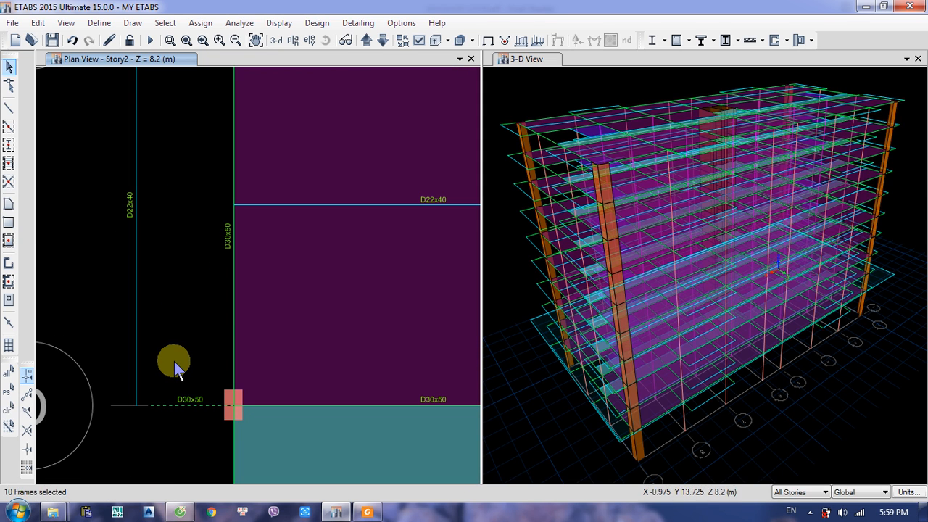
{"action": "key", "text": "Delete"}
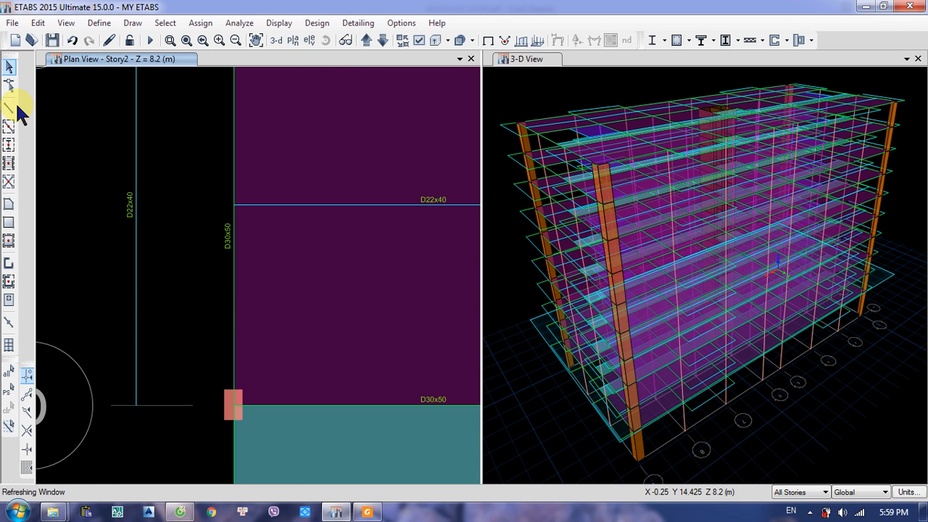
{"action": "left_click", "coordinate": [9, 108]}
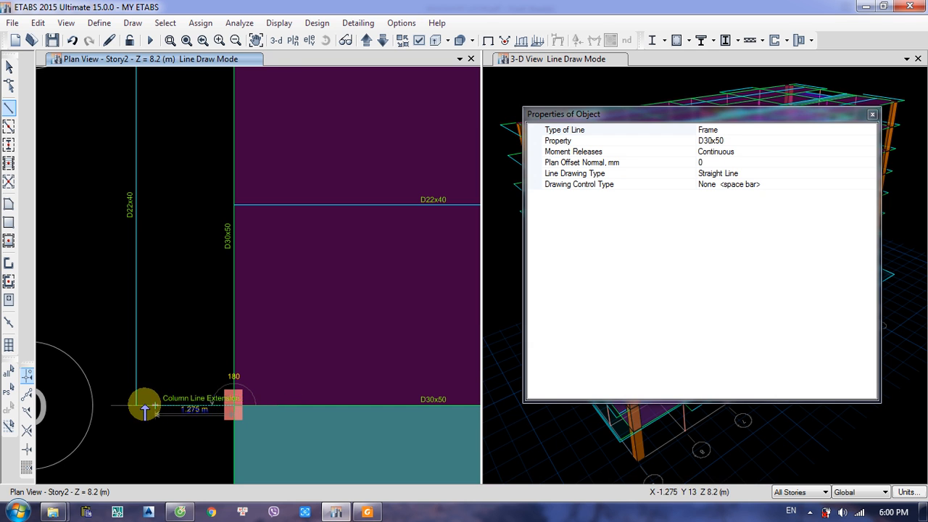
{"action": "left_click", "coordinate": [136, 405]}
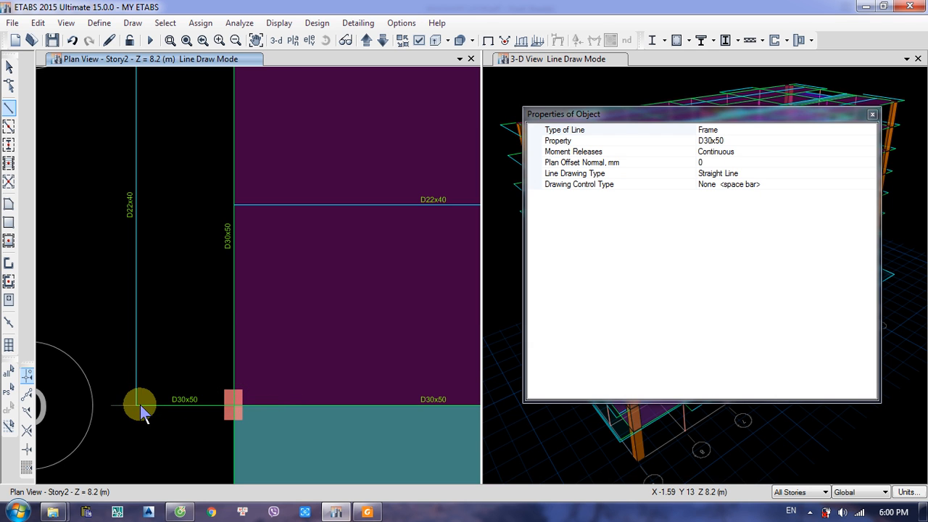
{"action": "key", "text": "Escape"}
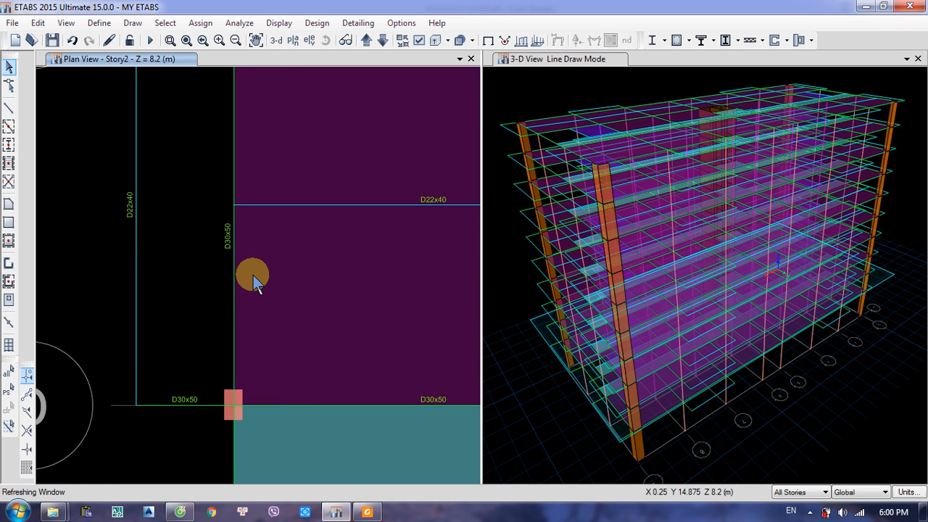
Step: Check the perimeter beams in the Story2 plan and save the model
{"action": "scroll", "coordinate": [267, 253], "scroll_direction": "down", "scroll_amount": 3}
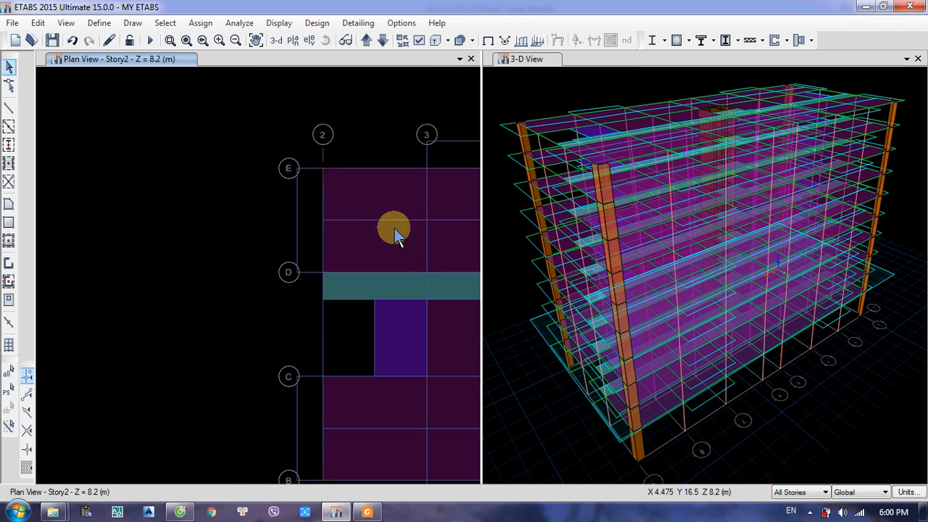
{"action": "scroll", "coordinate": [308, 166], "scroll_direction": "up", "scroll_amount": 2}
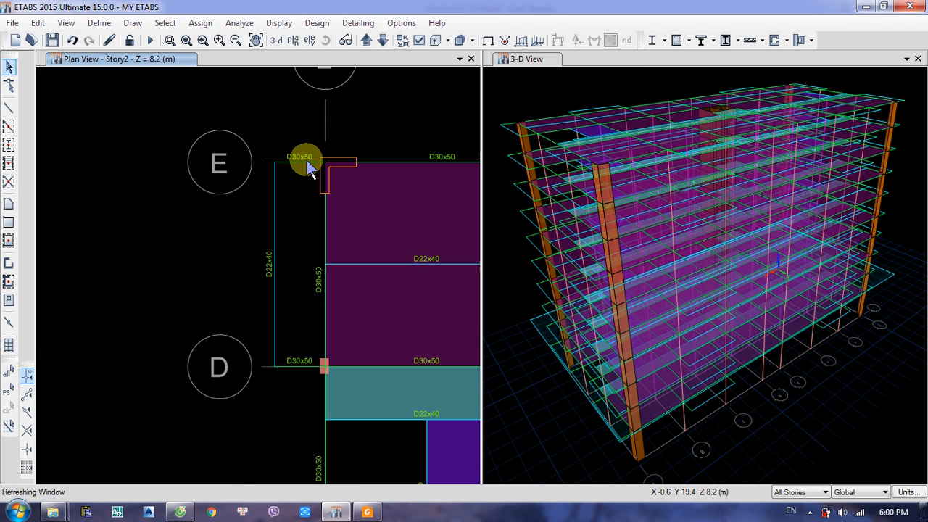
{"action": "scroll", "coordinate": [309, 168], "scroll_direction": "up", "scroll_amount": 2}
{"action": "scroll", "coordinate": [326, 220], "scroll_direction": "down", "scroll_amount": 5}
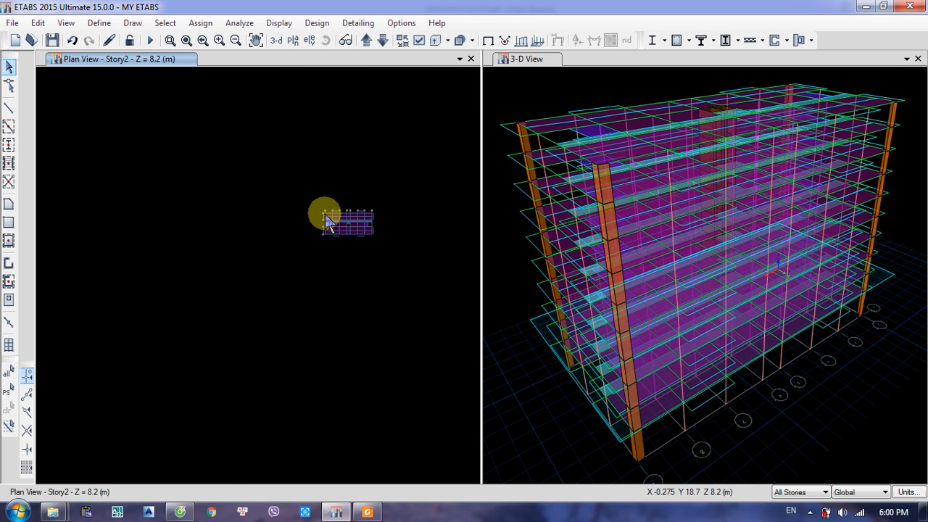
{"action": "scroll", "coordinate": [365, 222], "scroll_direction": "up", "scroll_amount": 5}
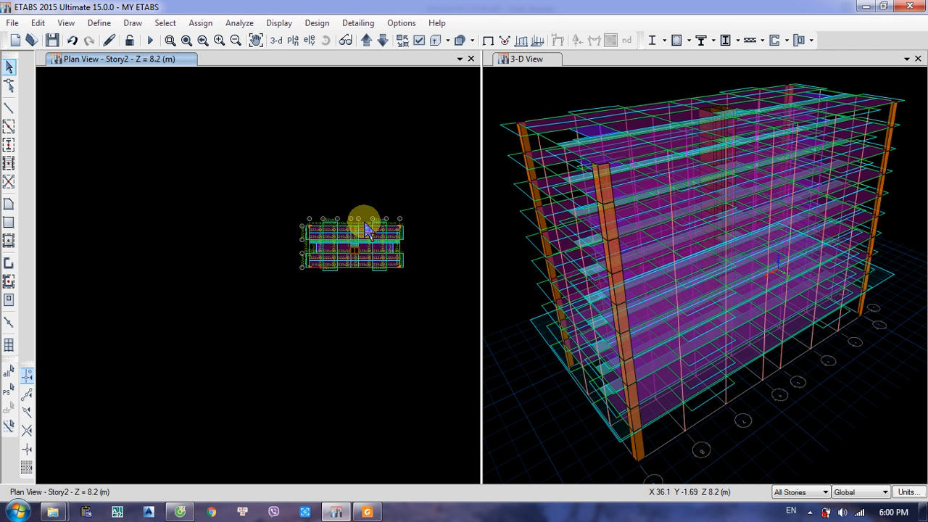
{"action": "middle_click_drag", "start_coordinate": [400, 263], "coordinate": [331, 217]}
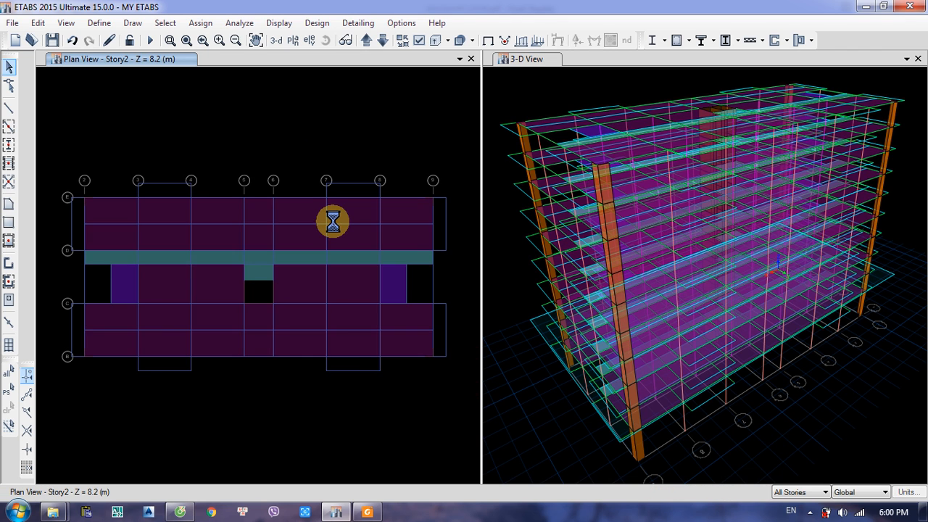
{"action": "left_click", "coordinate": [52, 40]}
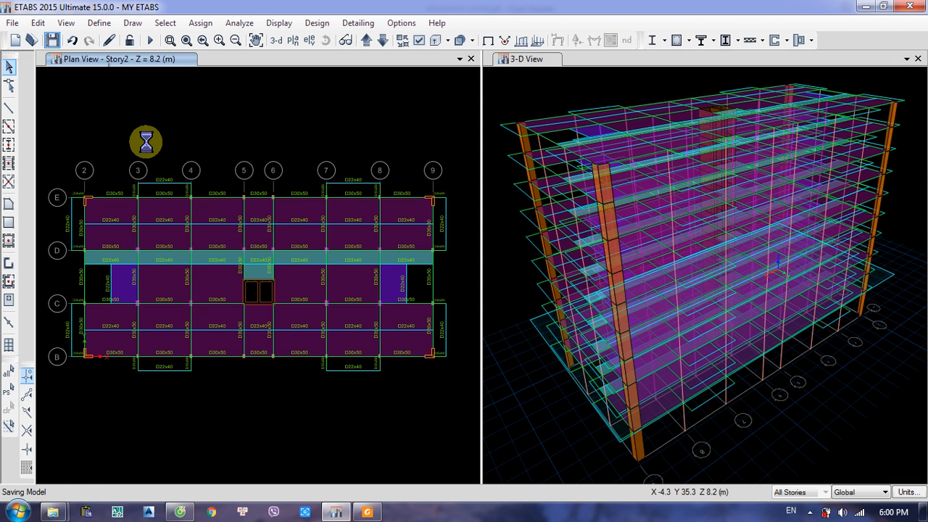
Step: Draw a rectangular OFFICE slab on all stories, filling the overhang outside grid line E between grid lines 3 and 4
{"action": "left_click", "coordinate": [10, 107]}
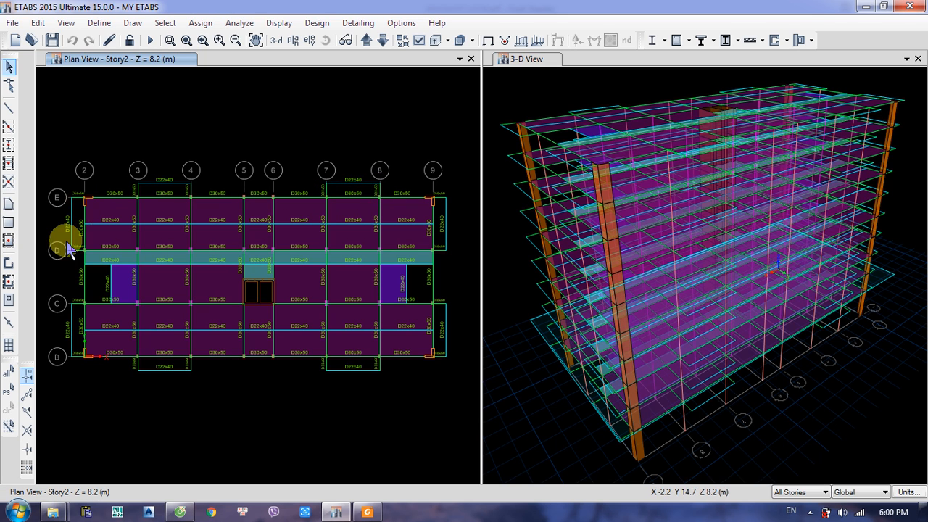
{"action": "left_click", "coordinate": [8, 224]}
{"action": "left_click", "coordinate": [768, 131]}
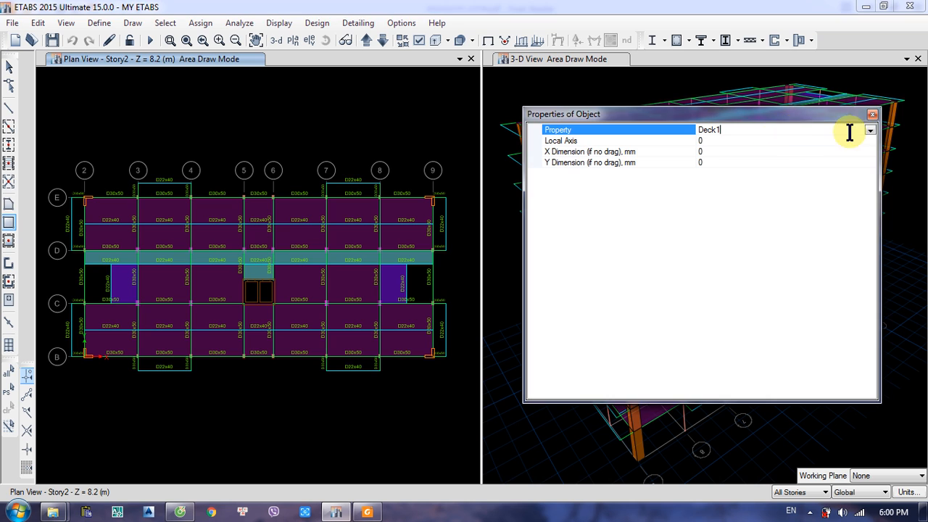
{"action": "left_click", "coordinate": [870, 131]}
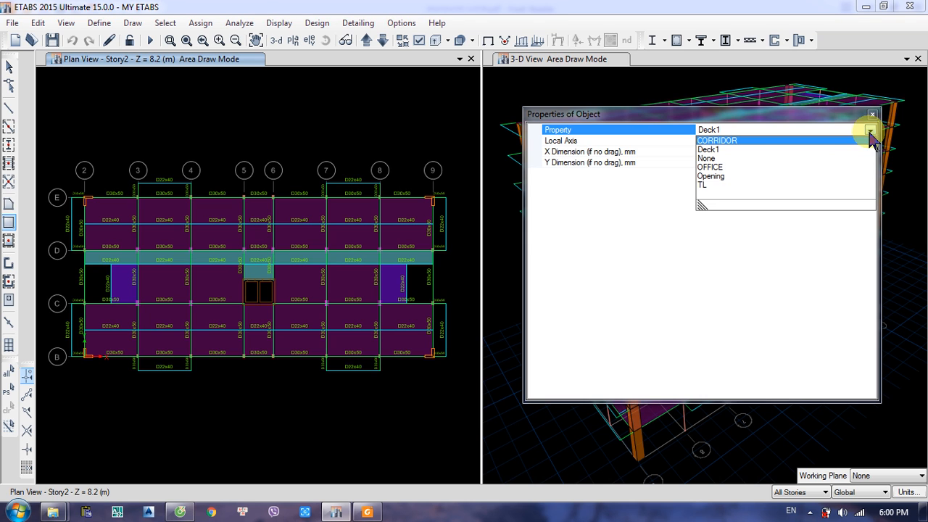
{"action": "left_click", "coordinate": [714, 167]}
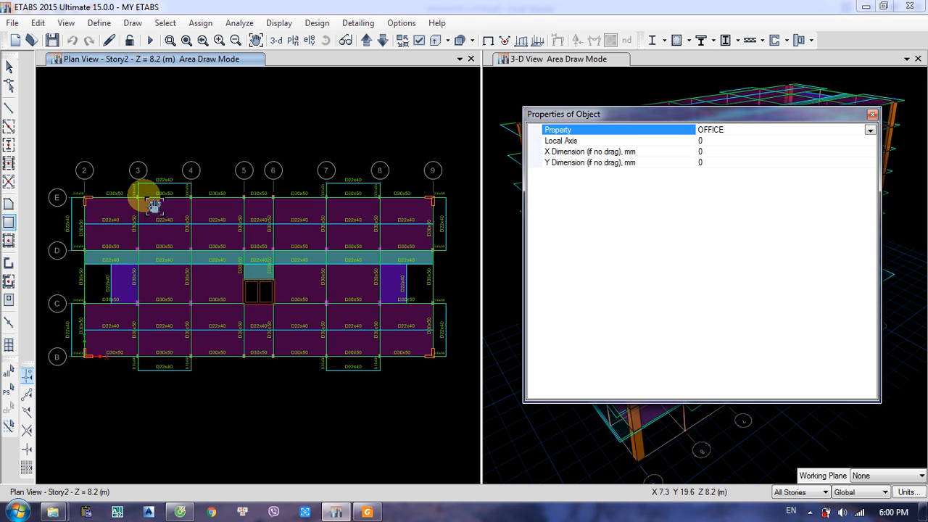
{"action": "left_click", "coordinate": [163, 203]}
{"action": "scroll", "coordinate": [163, 203], "scroll_direction": "up", "scroll_amount": 2}
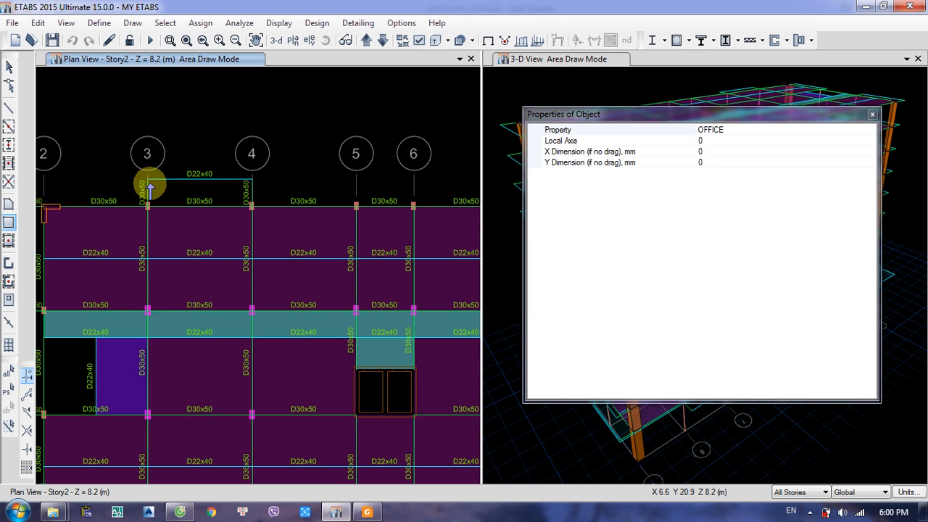
{"action": "left_click", "coordinate": [147, 179]}
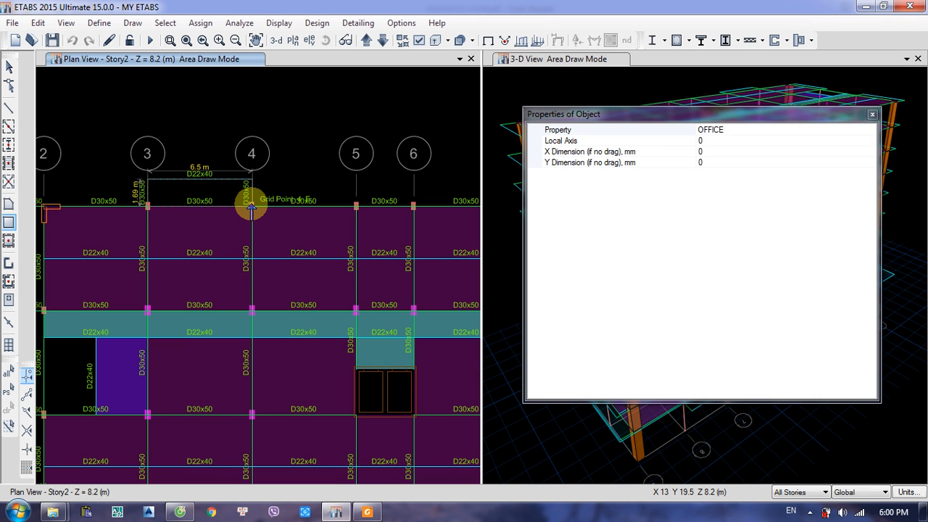
Step: Draw a rectangular OFFICE slab in the overhang outside grid line E between grid lines 7 and 8
{"action": "middle_click_drag", "start_coordinate": [387, 190], "coordinate": [113, 205]}
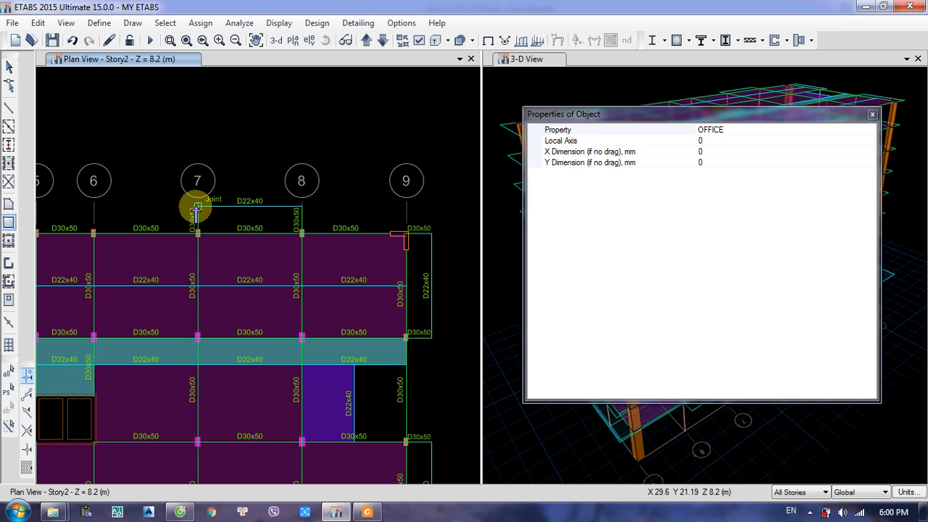
{"action": "left_click", "coordinate": [197, 209]}
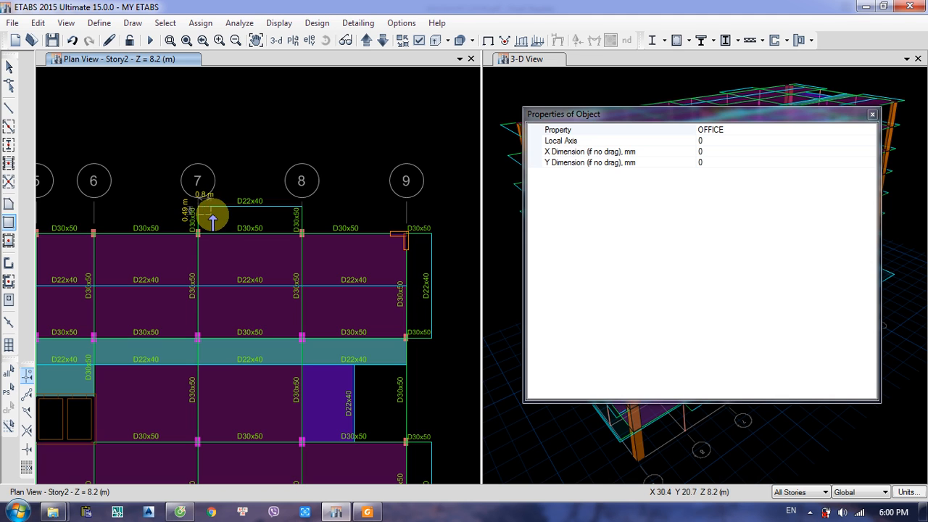
{"action": "left_click", "coordinate": [302, 234]}
Step: Draw rectangular OFFICE slabs in the two overhangs outside grid line 2, between grid lines E and D and between C and B
{"action": "middle_click_drag", "start_coordinate": [141, 310], "coordinate": [383, 238]}
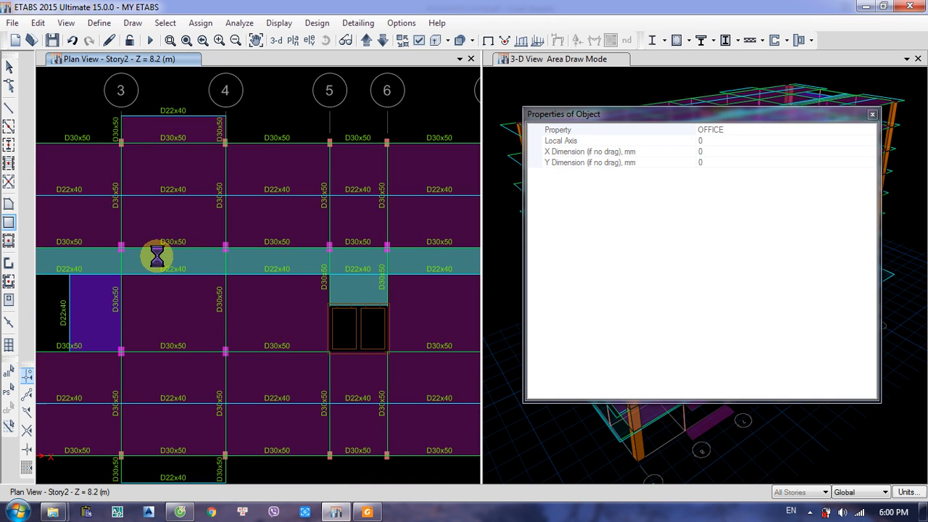
{"action": "middle_click_drag", "start_coordinate": [156, 255], "coordinate": [372, 259]}
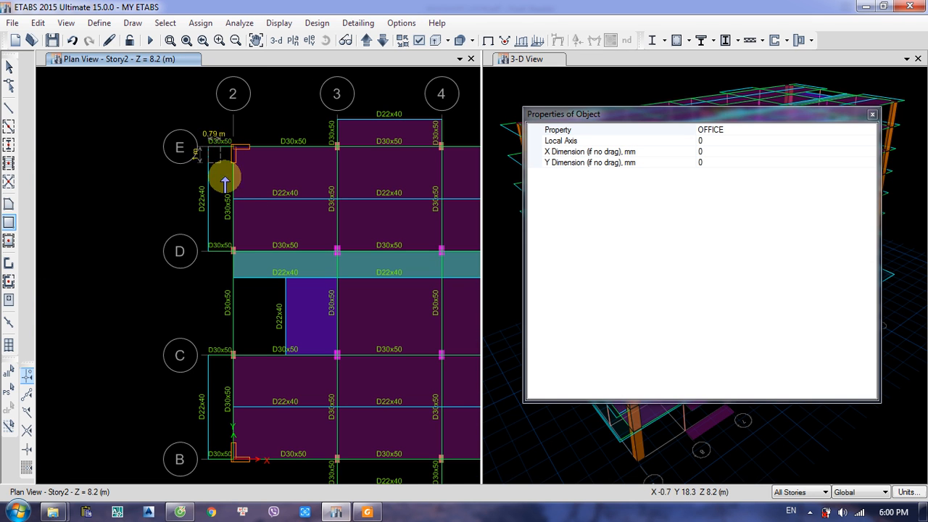
{"action": "left_click", "coordinate": [232, 251]}
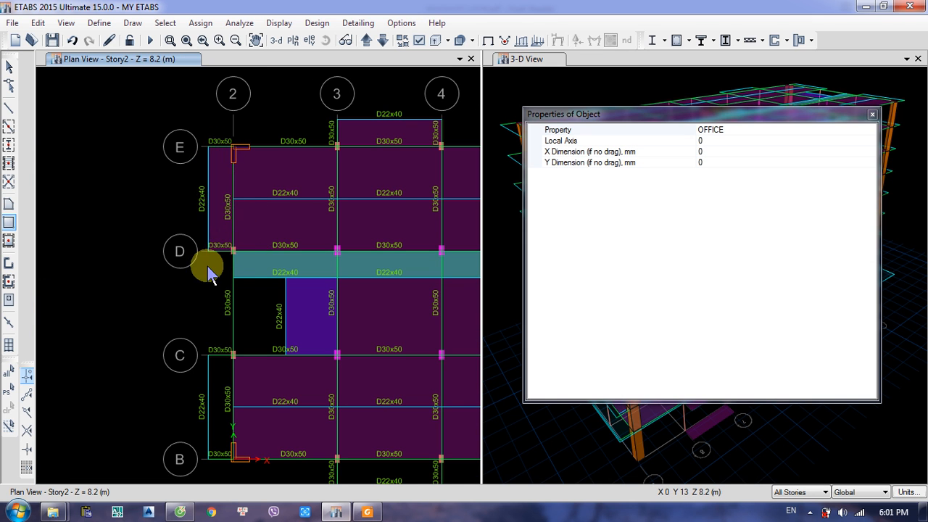
{"action": "mouse_move", "coordinate": [206, 309]}
{"action": "middle_mouse_down"}
{"action": "mouse_move", "coordinate": [200, 248]}
{"action": "mouse_move", "coordinate": [159, 145]}
{"action": "middle_mouse_up"}
{"action": "left_click", "coordinate": [164, 187]}
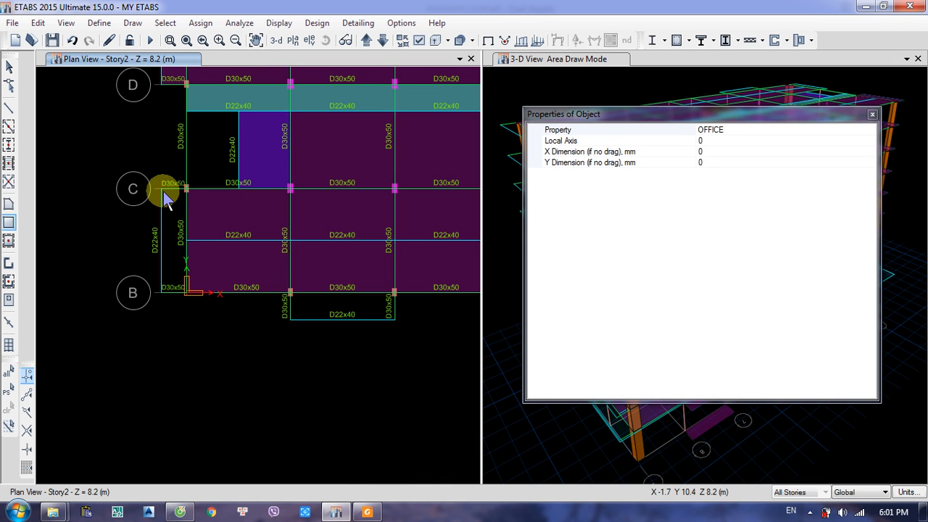
{"action": "left_click", "coordinate": [187, 293]}
Step: Draw rectangular OFFICE slabs in the two overhangs outside grid line B, between grid lines 3 and 4 and between 7 and 8
{"action": "middle_click_drag", "start_coordinate": [379, 232], "coordinate": [158, 195]}
{"action": "left_click", "coordinate": [85, 264]}
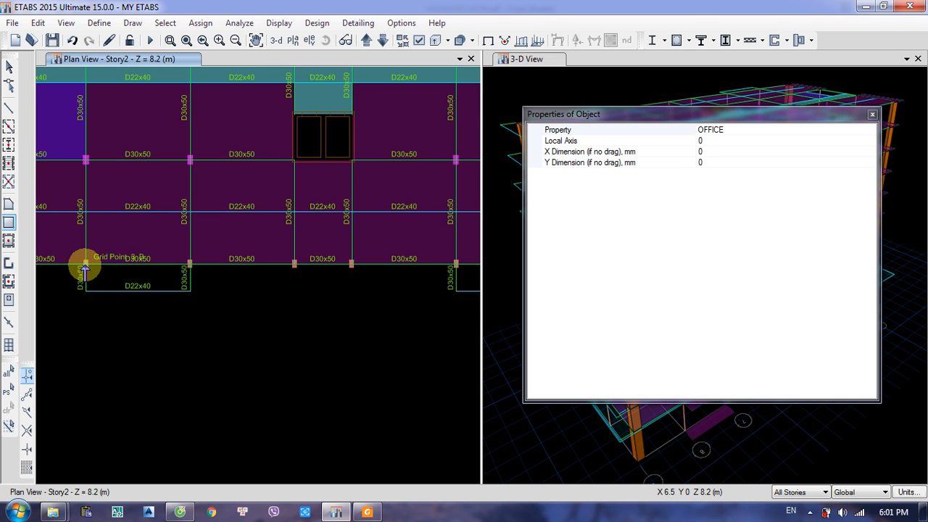
{"action": "left_click", "coordinate": [190, 292]}
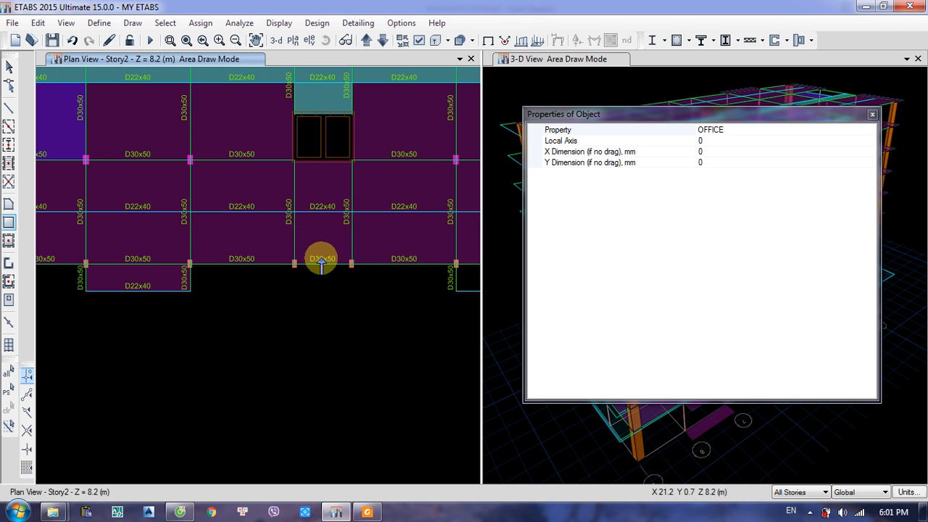
{"action": "middle_click_drag", "start_coordinate": [333, 280], "coordinate": [197, 300]}
{"action": "key", "text": "Escape"}
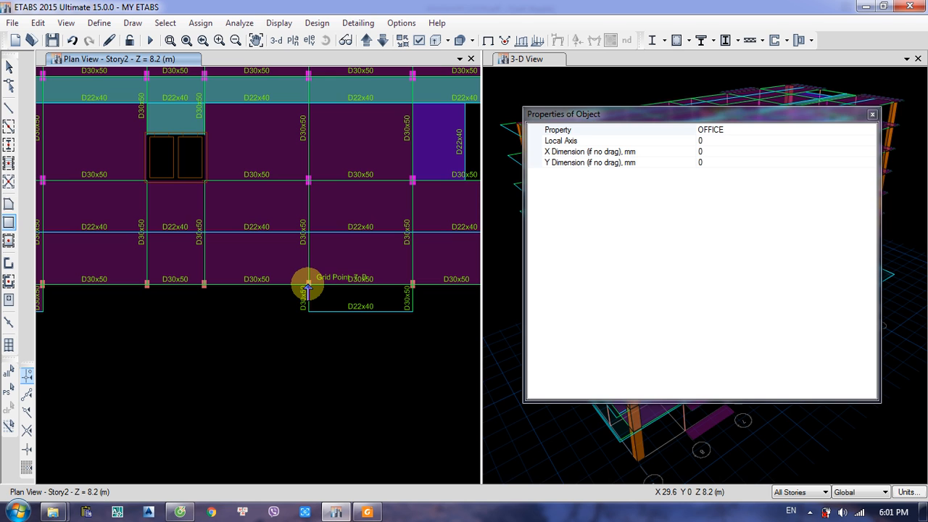
{"action": "left_click", "coordinate": [309, 285]}
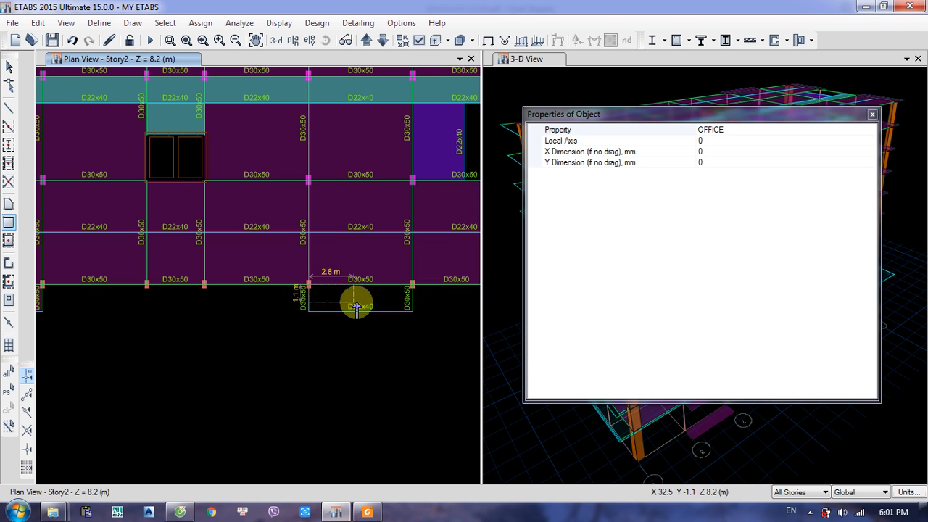
{"action": "left_click", "coordinate": [413, 311]}
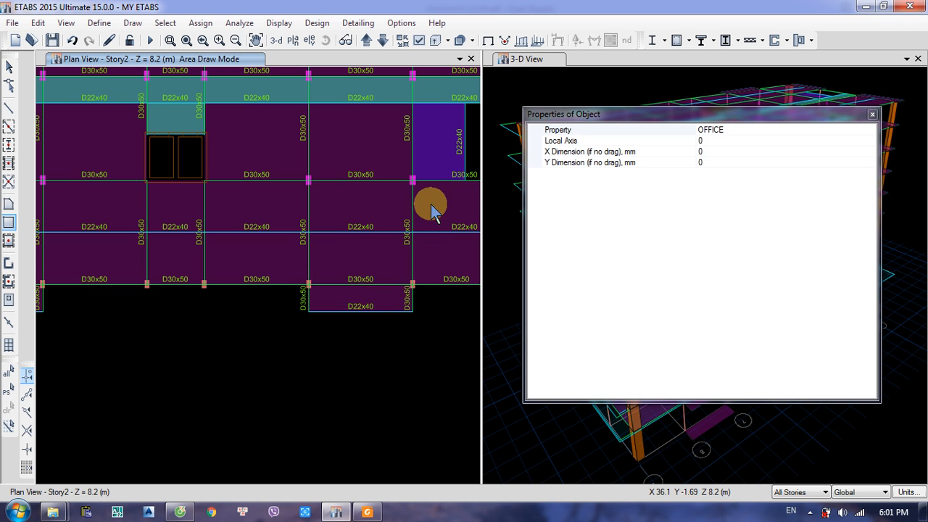
Step: Draw rectangular OFFICE slabs in the two overhangs outside grid line 9, between grid lines C and B and between E and D
{"action": "middle_click_drag", "start_coordinate": [430, 208], "coordinate": [295, 279]}
{"action": "key", "text": "Escape"}
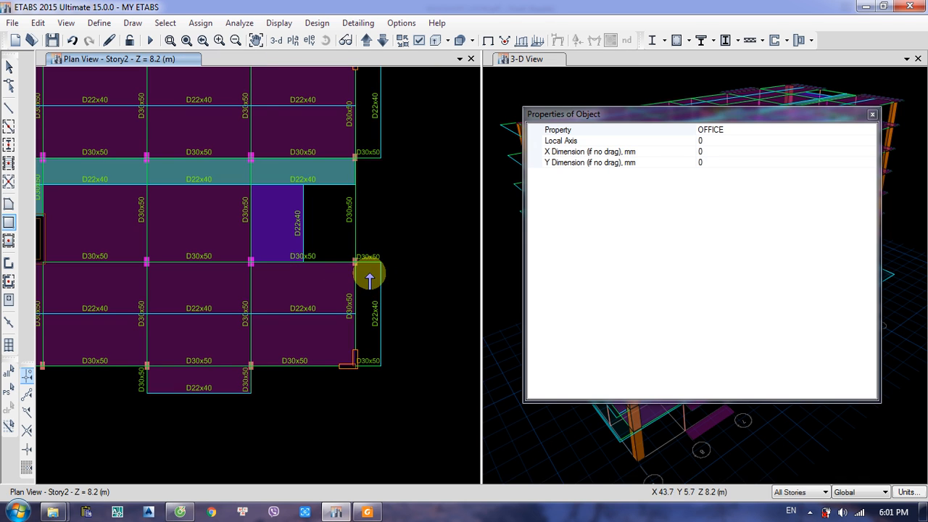
{"action": "left_click", "coordinate": [354, 264]}
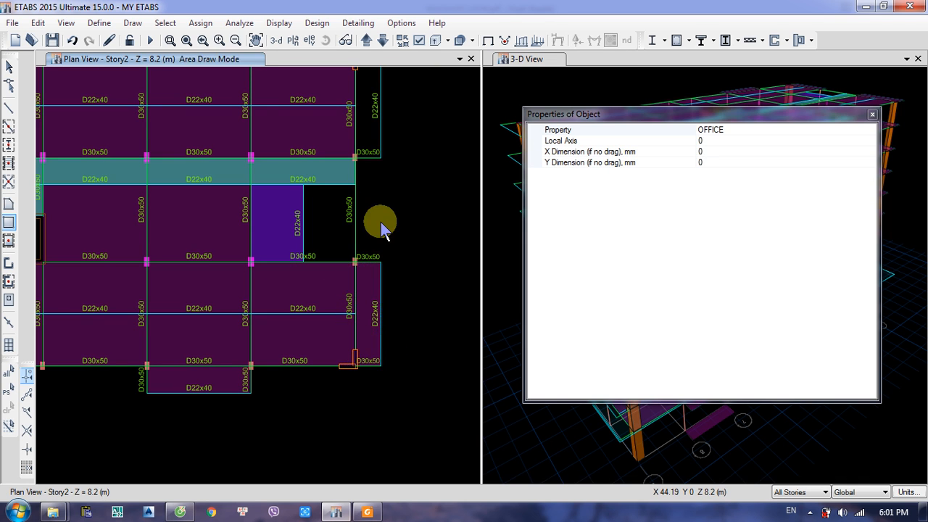
{"action": "middle_click_drag", "start_coordinate": [381, 228], "coordinate": [367, 321]}
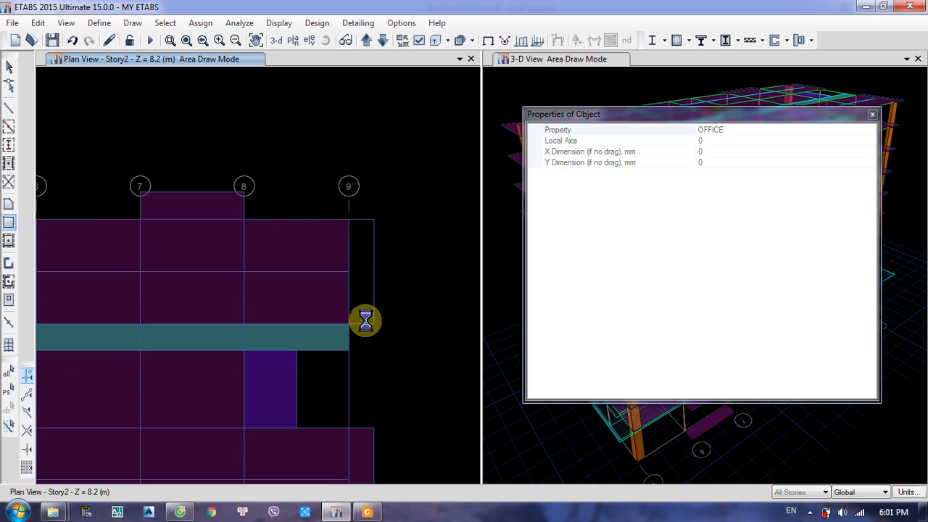
{"action": "left_click", "coordinate": [349, 226]}
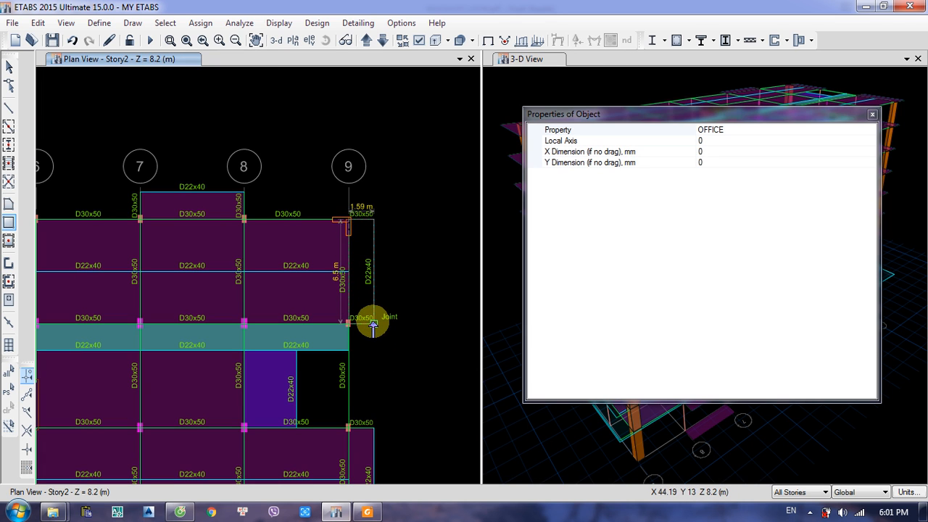
{"action": "middle_click_drag", "start_coordinate": [222, 277], "coordinate": [467, 251]}
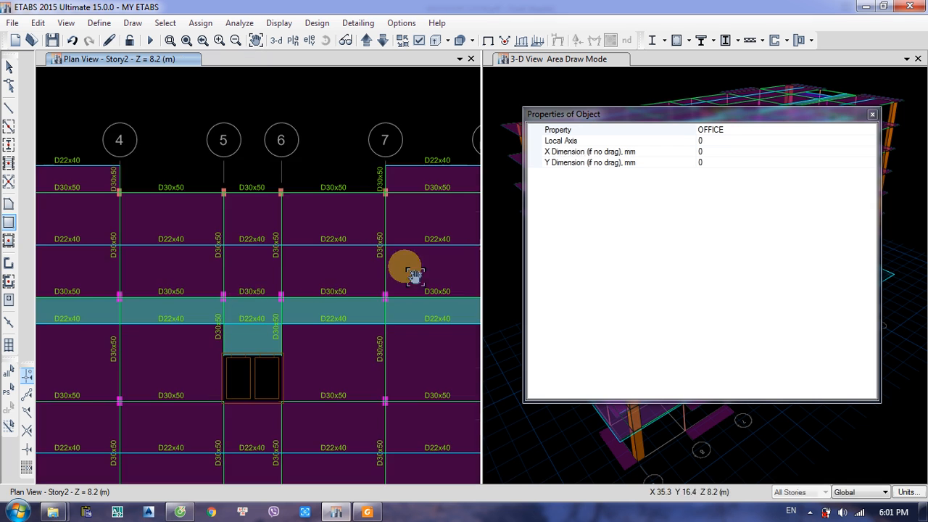
{"action": "middle_click_drag", "start_coordinate": [239, 263], "coordinate": [436, 224]}
{"action": "left_click", "coordinate": [9, 67]}
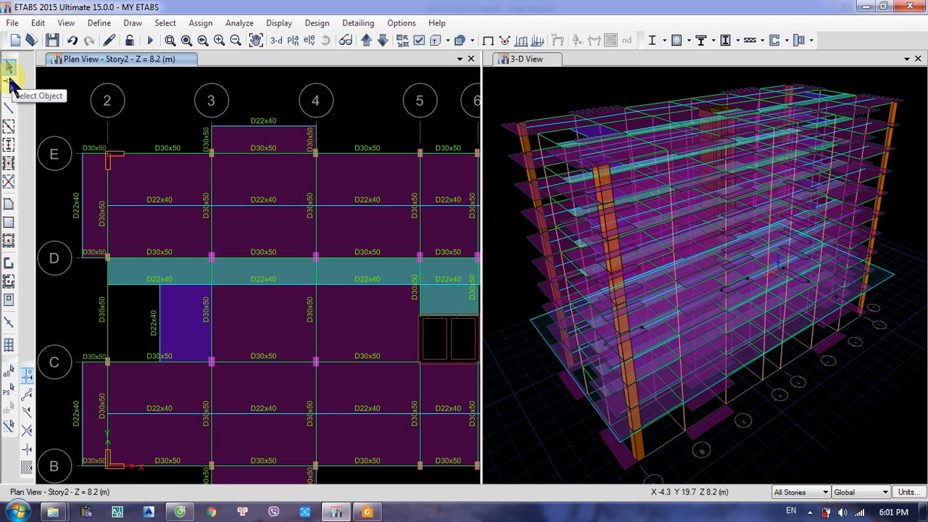
Step: Show the Base level plan and limit the drawing and selection scope to One Story
{"action": "scroll", "coordinate": [200, 199], "scroll_direction": "down", "scroll_amount": 4}
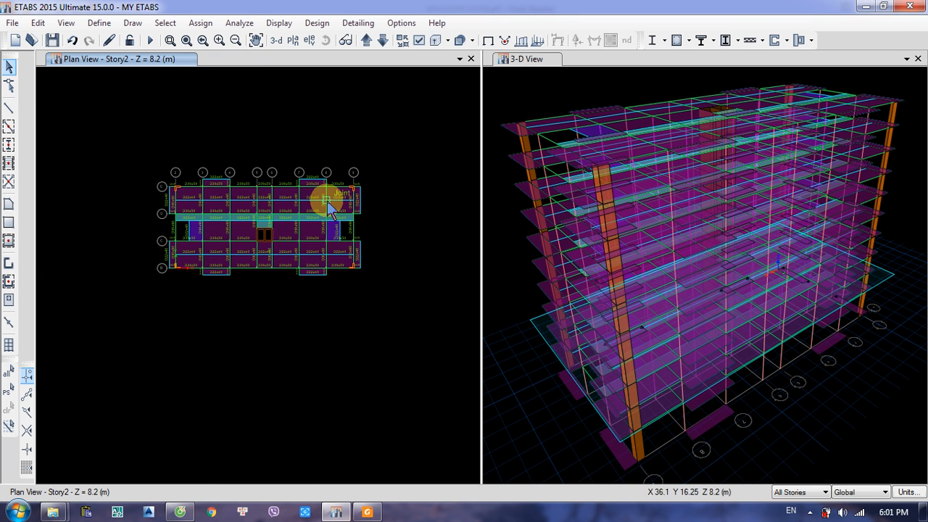
{"action": "scroll", "coordinate": [330, 205], "scroll_direction": "up", "scroll_amount": 2}
{"action": "middle_click_drag", "start_coordinate": [162, 280], "coordinate": [234, 269]}
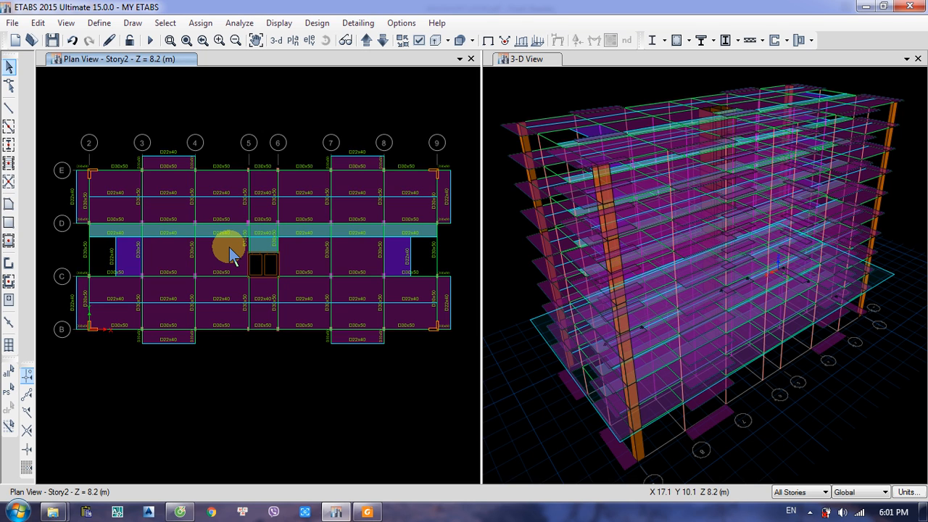
{"action": "left_click", "coordinate": [382, 40]}
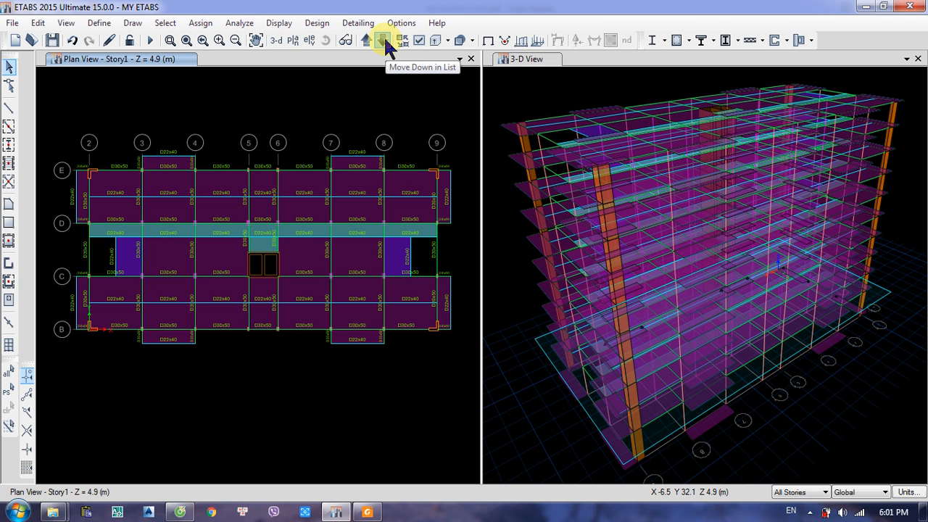
{"action": "left_click", "coordinate": [384, 40]}
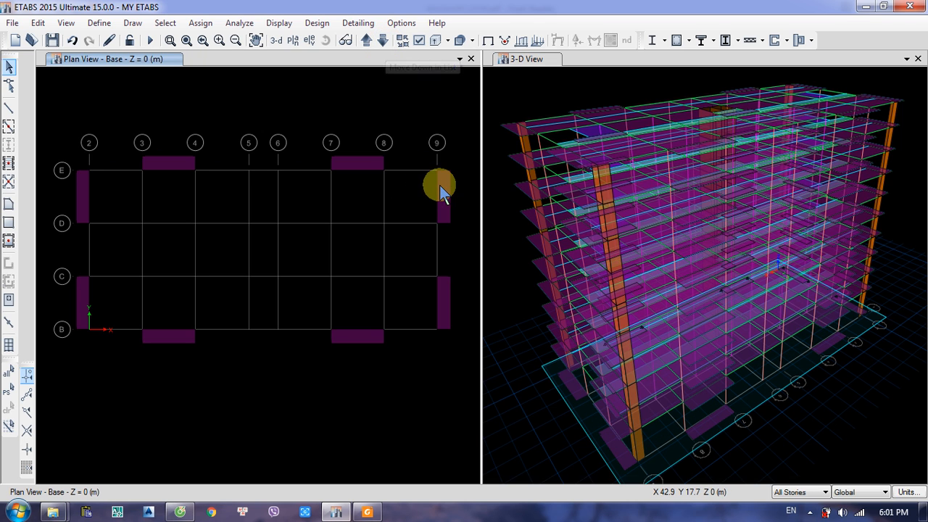
{"action": "left_click", "coordinate": [805, 493]}
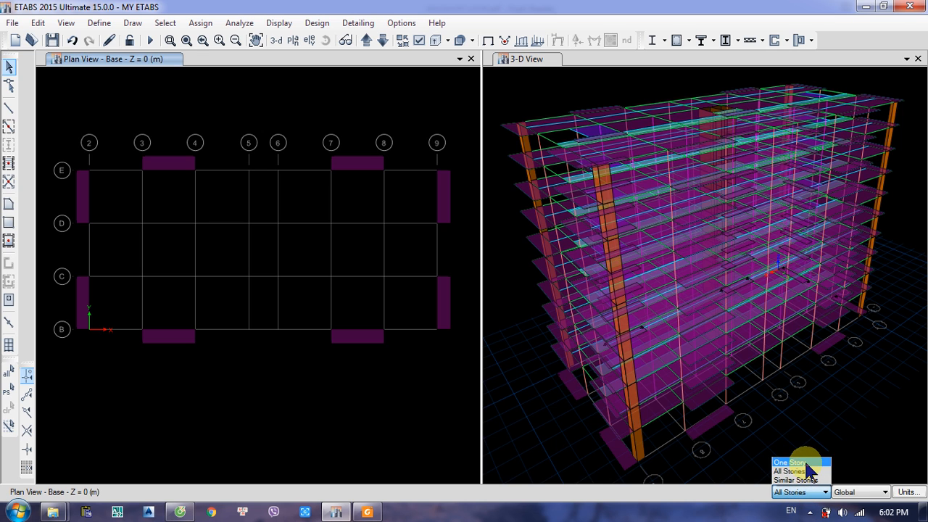
{"action": "left_click", "coordinate": [808, 464]}
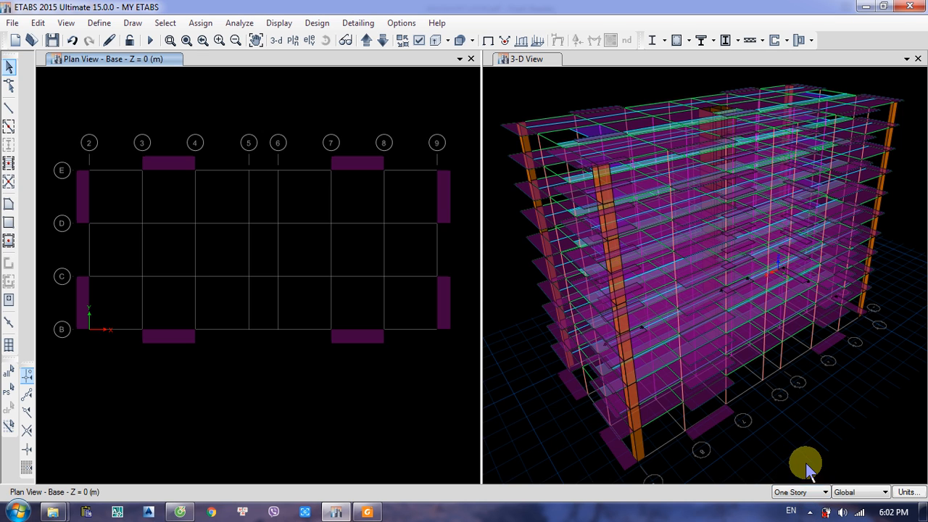
Step: Delete the eight OFFICE overhang slabs around the perimeter of the Base level
{"action": "left_click", "coordinate": [443, 210]}
{"action": "left_click", "coordinate": [444, 304]}
{"action": "left_click", "coordinate": [348, 165]}
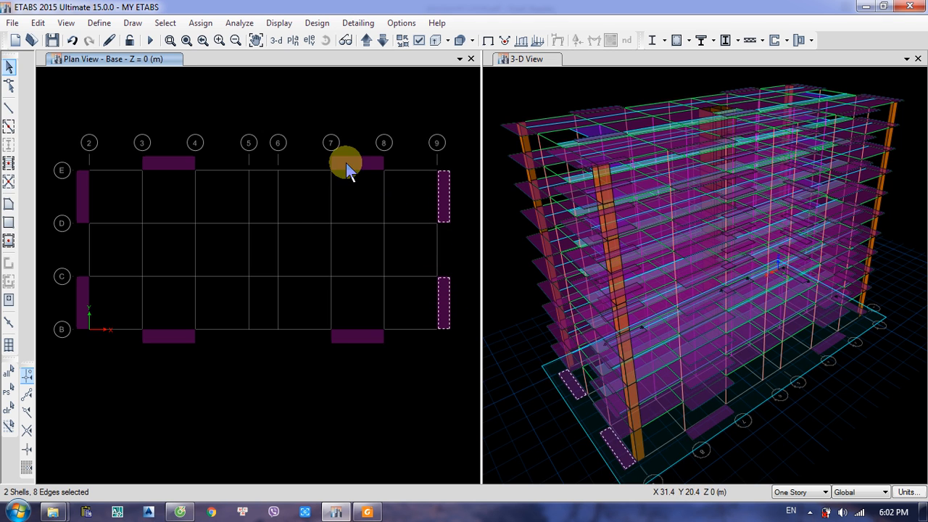
{"action": "left_click", "coordinate": [355, 338]}
{"action": "left_click", "coordinate": [342, 338]}
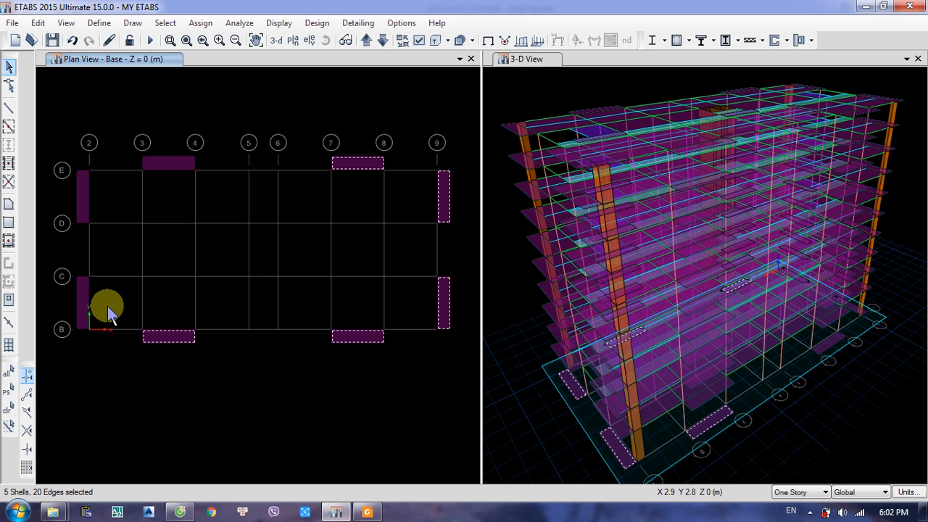
{"action": "left_click", "coordinate": [82, 290]}
{"action": "left_click", "coordinate": [83, 208]}
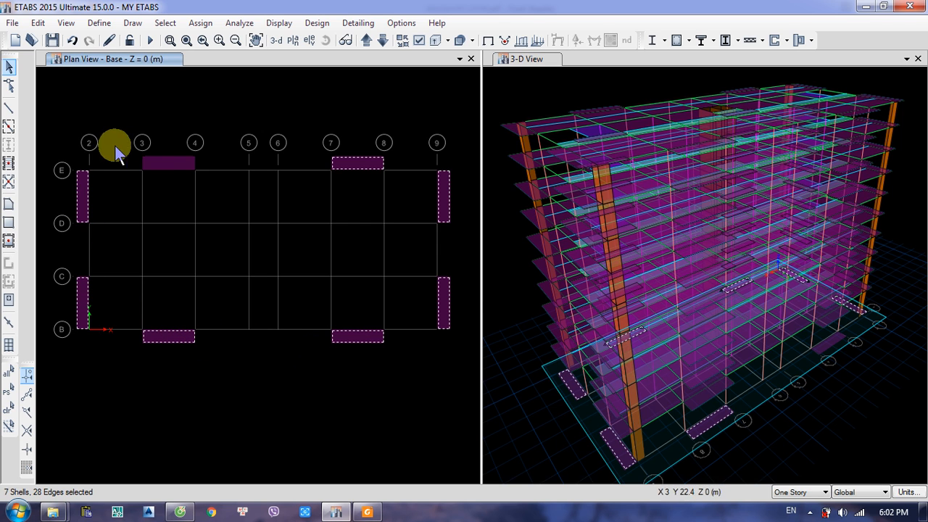
{"action": "left_click", "coordinate": [154, 161]}
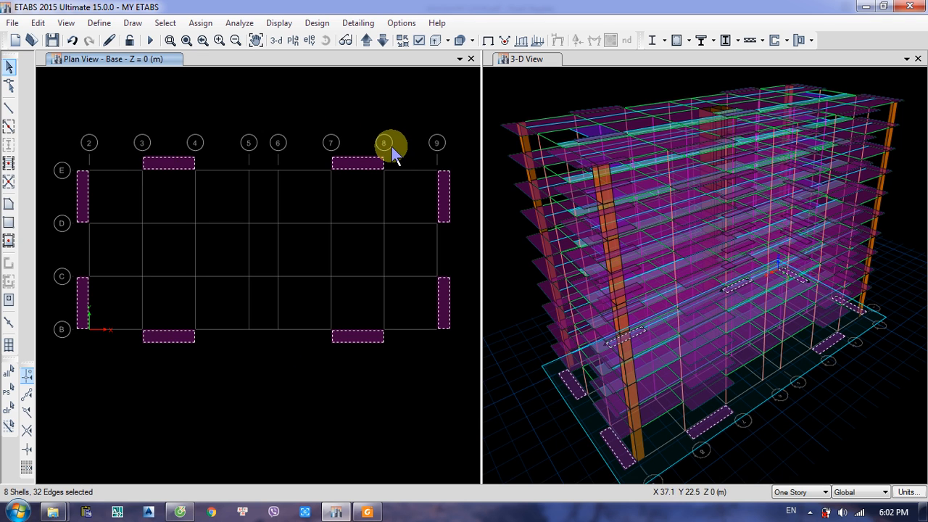
{"action": "key", "text": "Delete"}
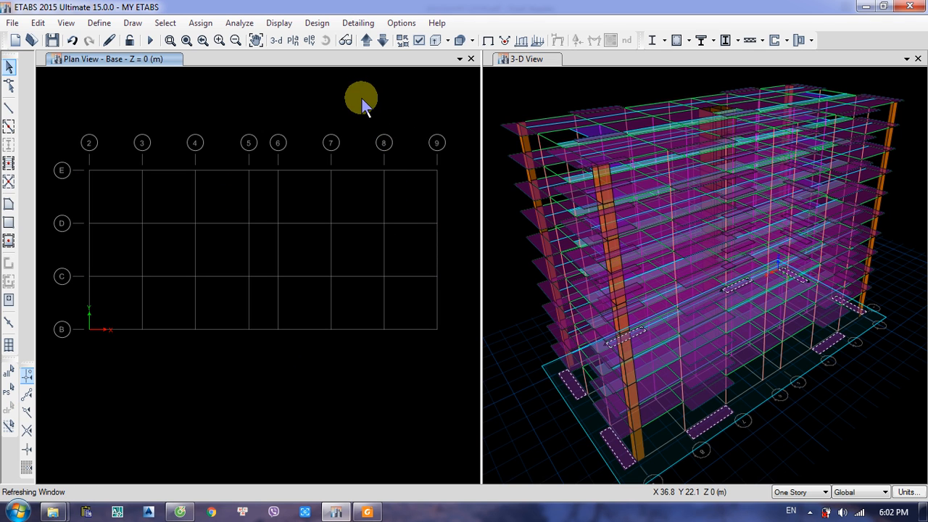
Step: Check the plan views from Base up to Story4 for the remaining beams and overhang slabs
{"action": "left_click", "coordinate": [367, 41]}
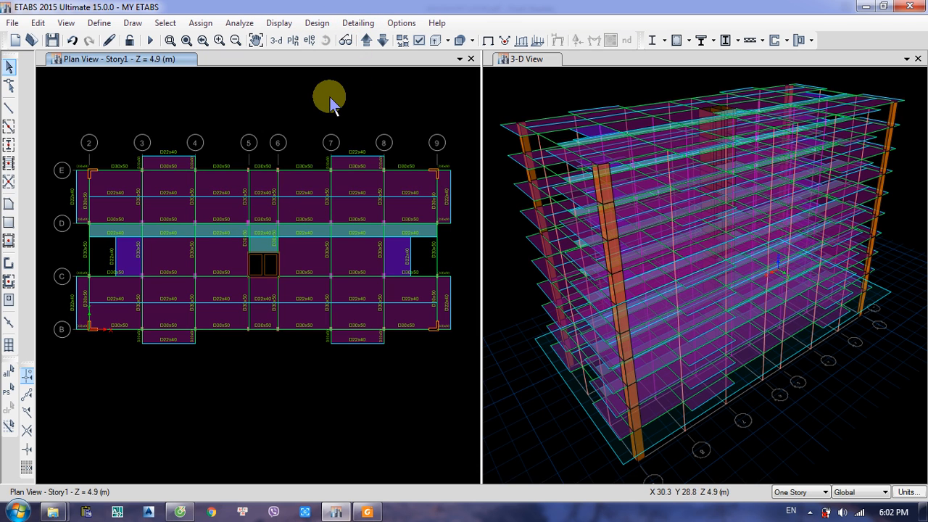
{"action": "left_click", "coordinate": [383, 41]}
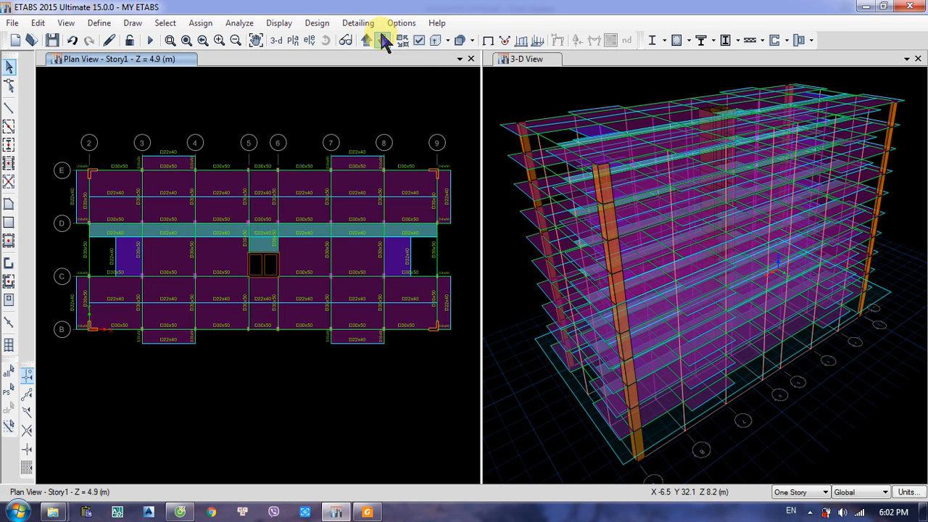
{"action": "left_click", "coordinate": [382, 40]}
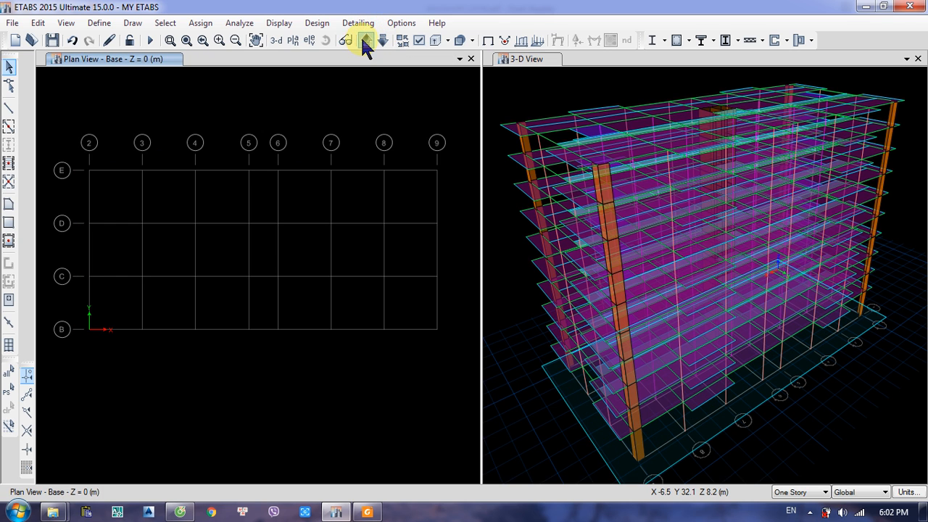
{"action": "left_click", "coordinate": [366, 40]}
{"action": "left_click", "coordinate": [366, 41]}
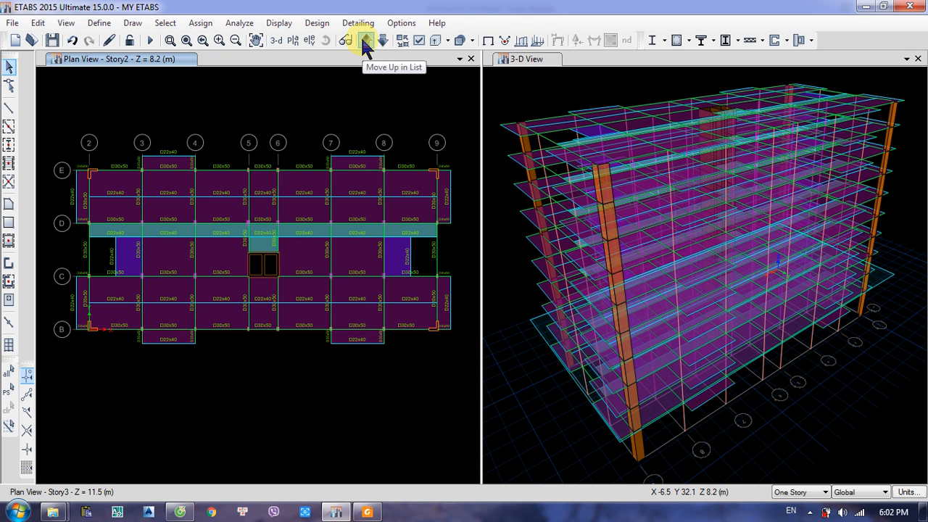
{"action": "left_click", "coordinate": [366, 41]}
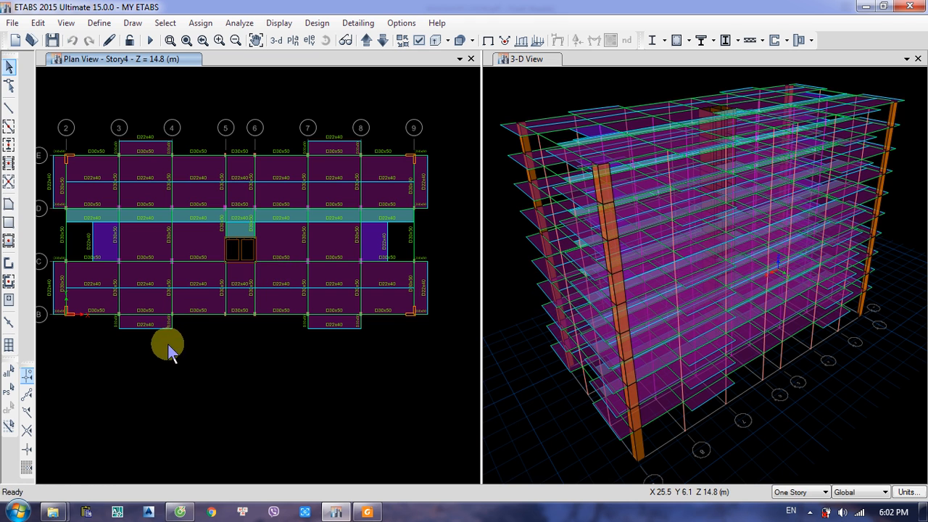
Step: Switch to the project PDF in Foxit Reader and examine the materials and load specifications below the floor plan
{"action": "left_click", "coordinate": [373, 512]}
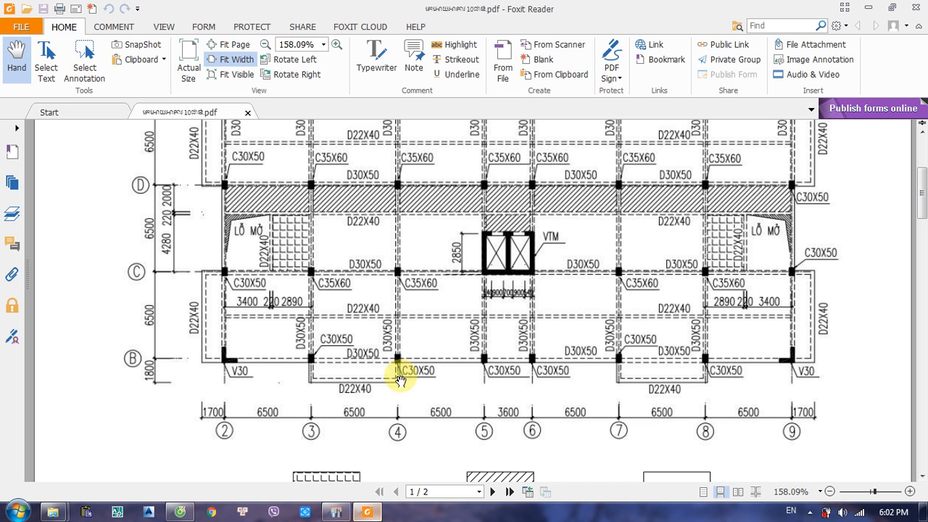
{"action": "scroll", "coordinate": [428, 238], "scroll_direction": "down", "scroll_amount": 5}
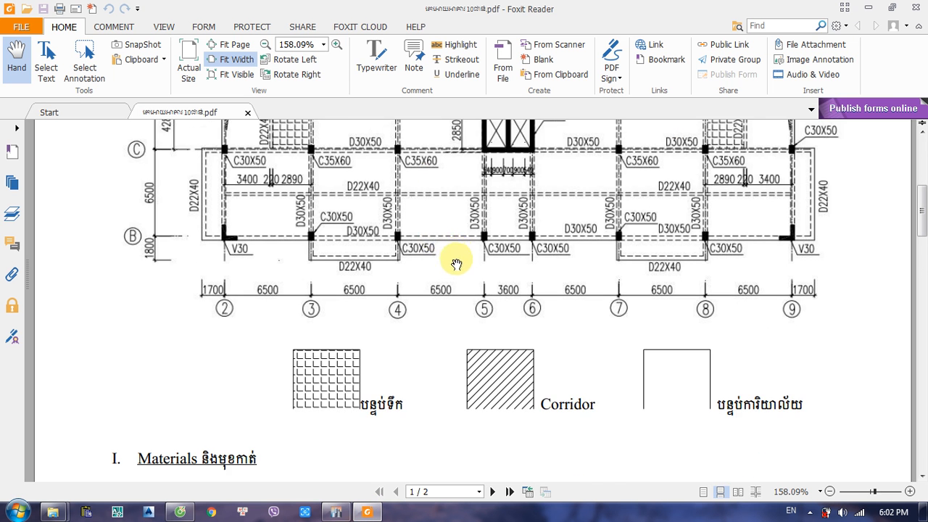
{"action": "scroll", "coordinate": [444, 263], "scroll_direction": "down", "scroll_amount": 4}
{"action": "scroll", "coordinate": [249, 356], "scroll_direction": "down", "scroll_amount": 3}
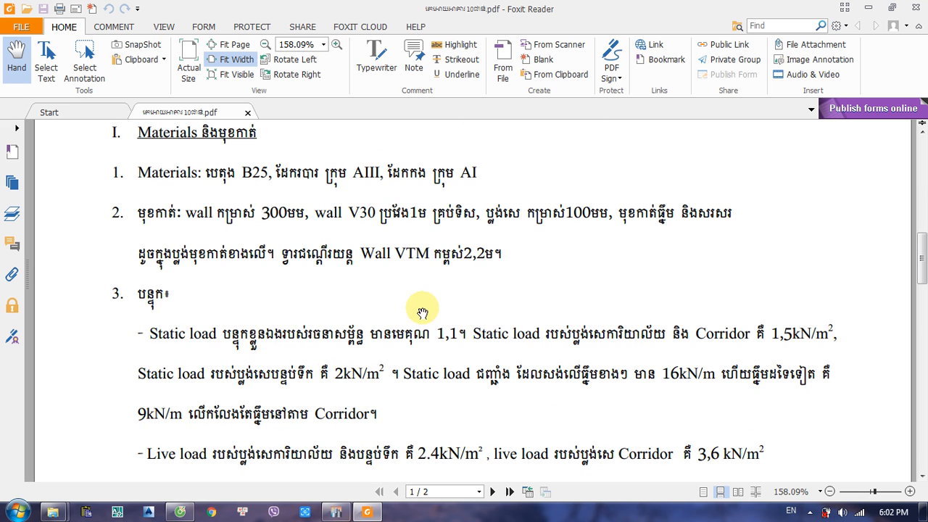
Step: In ETABS, add a Dead load pattern named Static Load with self weight multiplier 1.1, consulting the load section of the PDF
{"action": "left_click", "coordinate": [345, 514]}
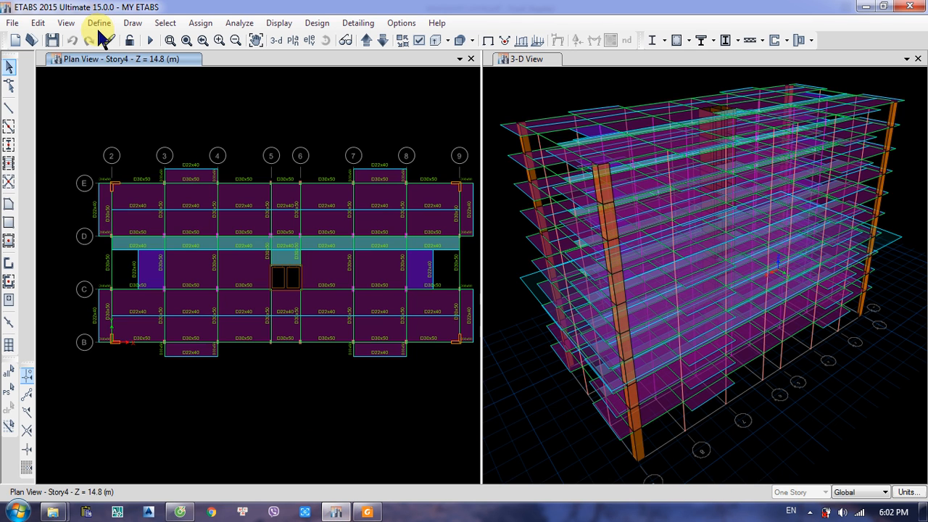
{"action": "left_click", "coordinate": [95, 23]}
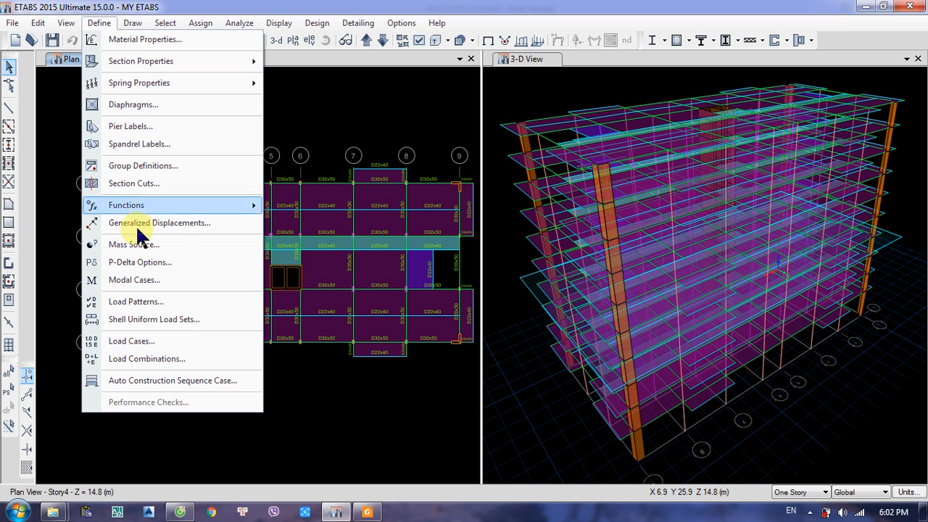
{"action": "left_click", "coordinate": [168, 300]}
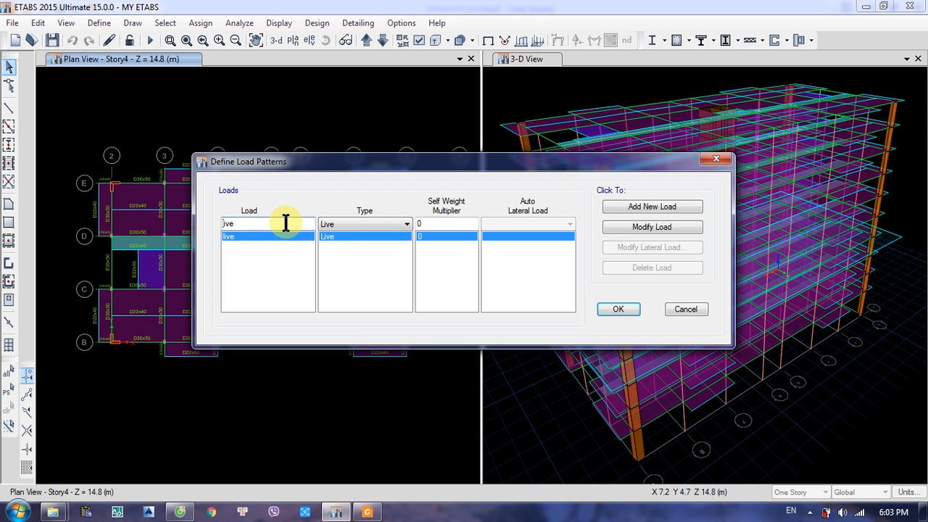
{"action": "left_click", "coordinate": [367, 511]}
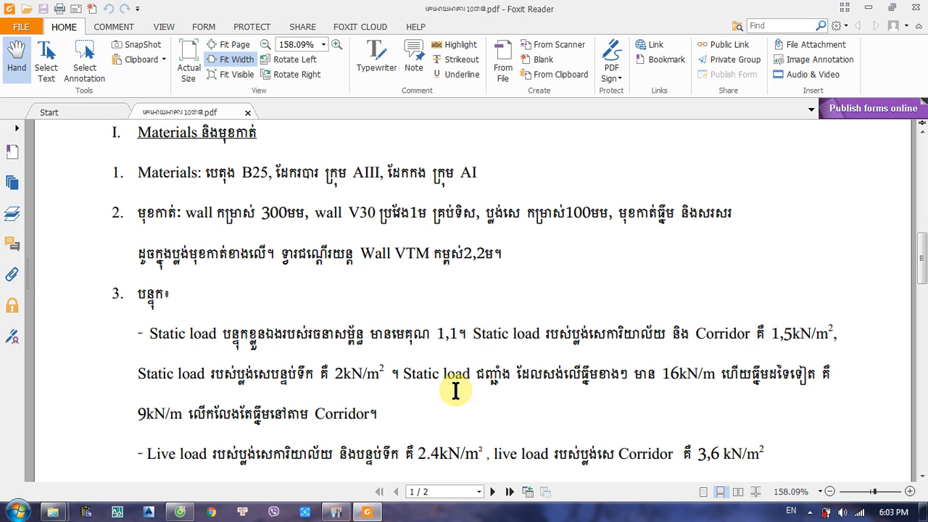
{"action": "scroll", "coordinate": [449, 439], "scroll_direction": "down", "scroll_amount": 1}
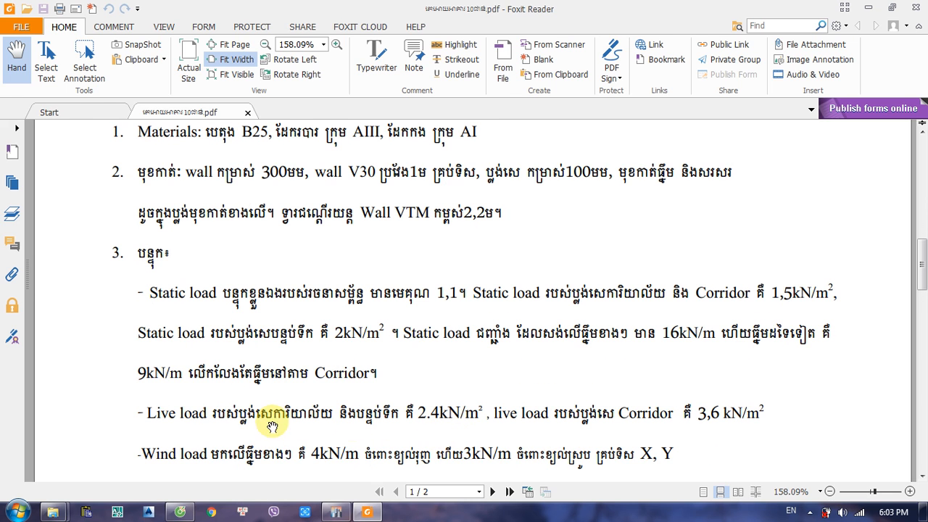
{"action": "left_click", "coordinate": [338, 512]}
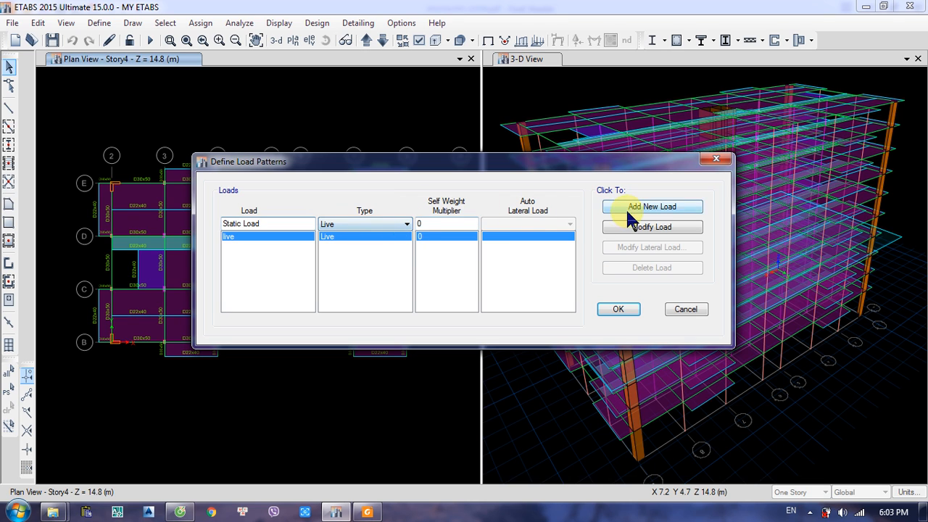
{"action": "left_click", "coordinate": [403, 223]}
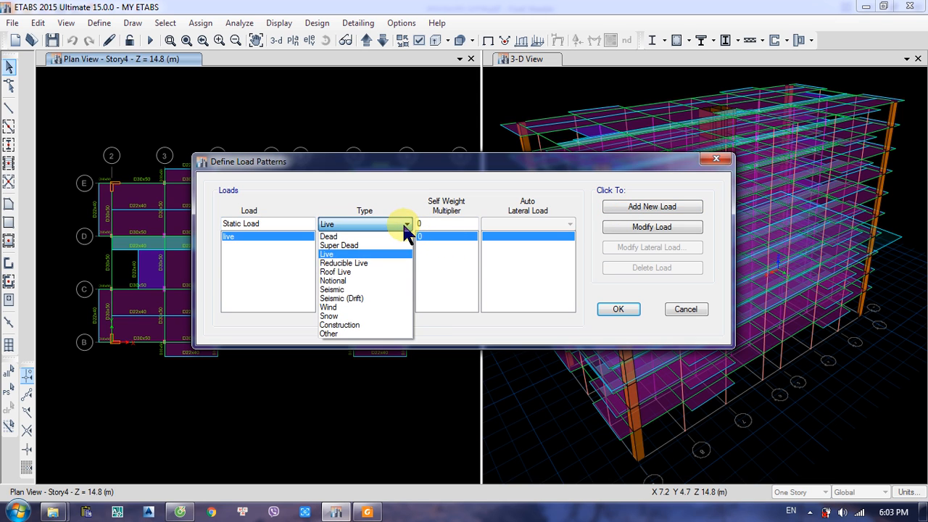
{"action": "left_click", "coordinate": [361, 238]}
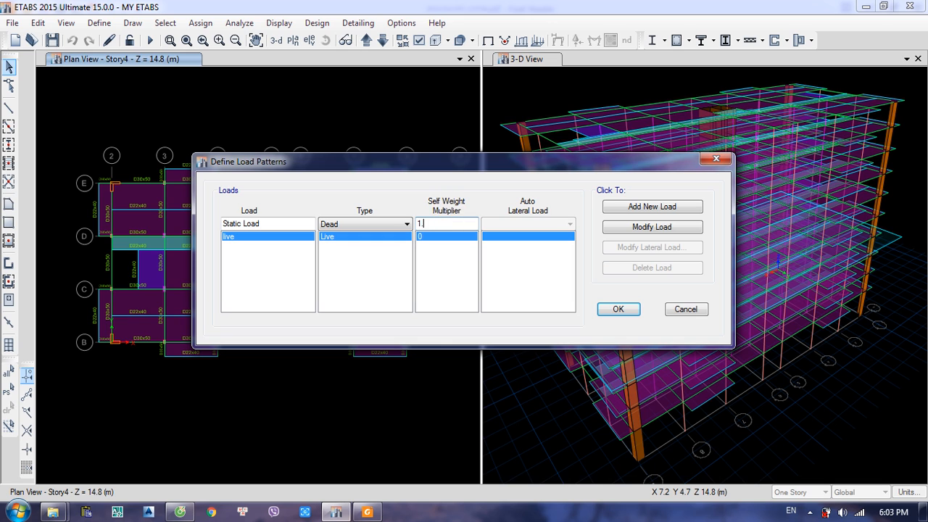
{"action": "type", "text": ".1"}
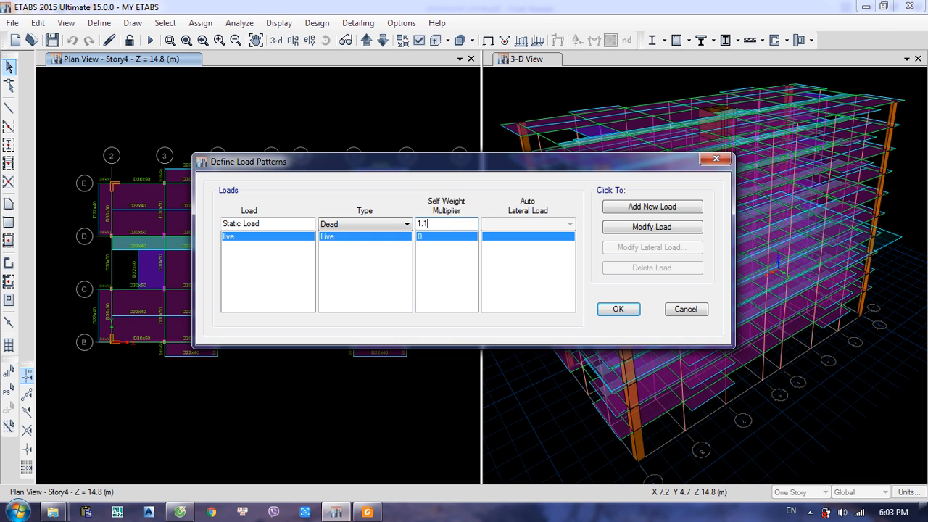
{"action": "left_click", "coordinate": [630, 209]}
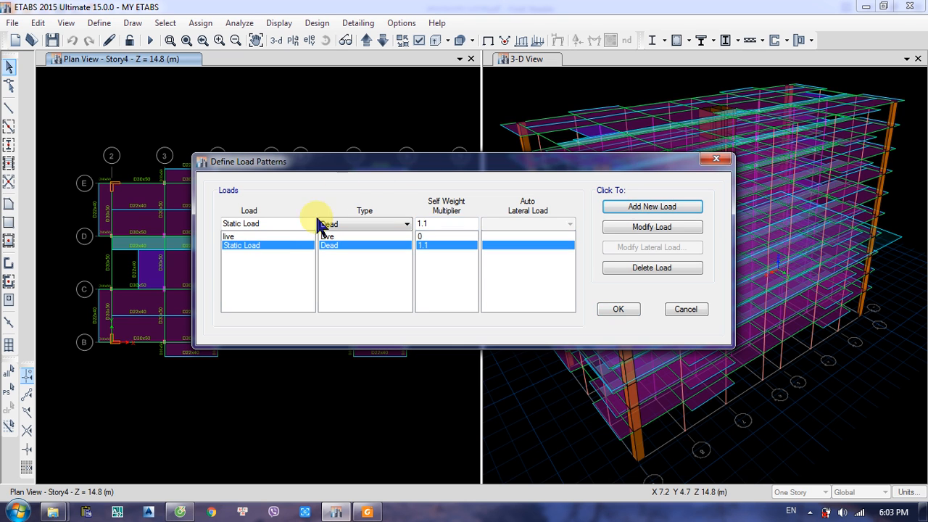
Step: Delete the default live load pattern
{"action": "left_click", "coordinate": [255, 236]}
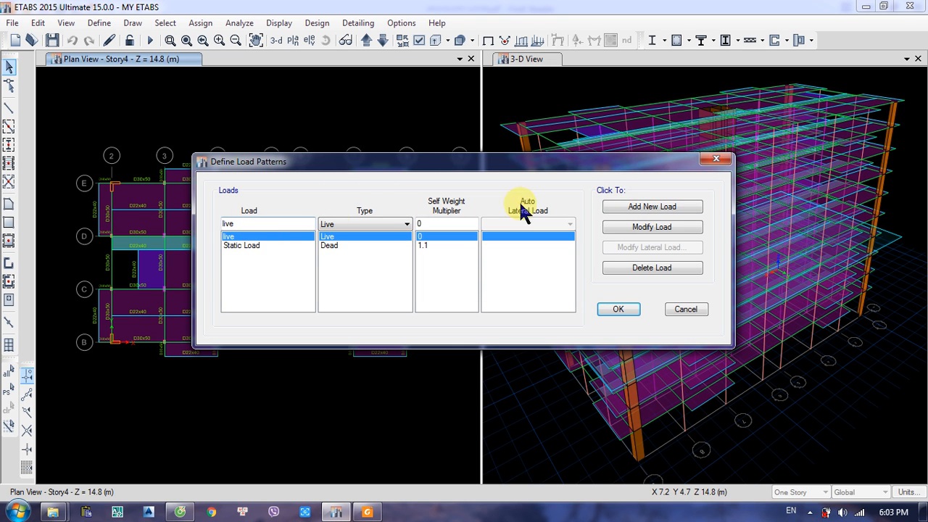
{"action": "left_click", "coordinate": [643, 268]}
{"action": "left_click", "coordinate": [496, 305]}
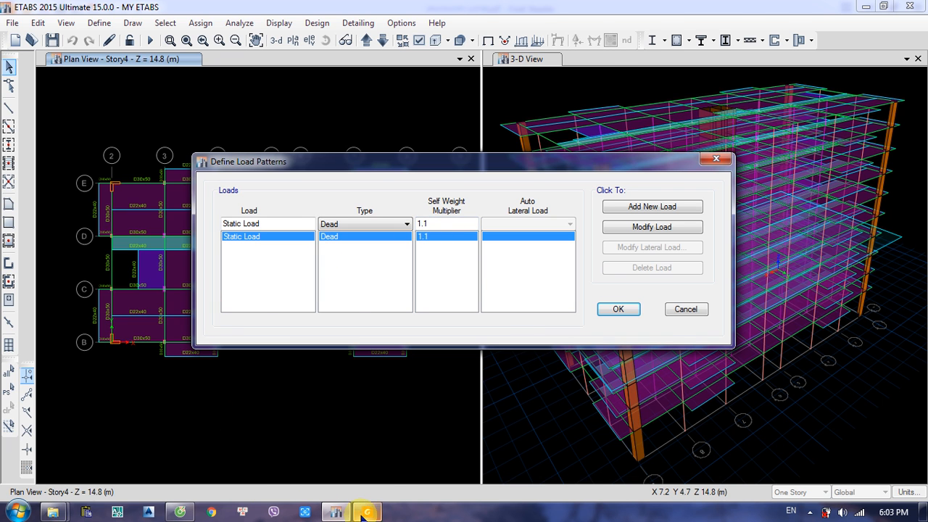
Step: Check the load section of the project PDF, return to ETABS, and add a Live load pattern named Live Load with self weight multiplier 0
{"action": "left_click", "coordinate": [330, 513]}
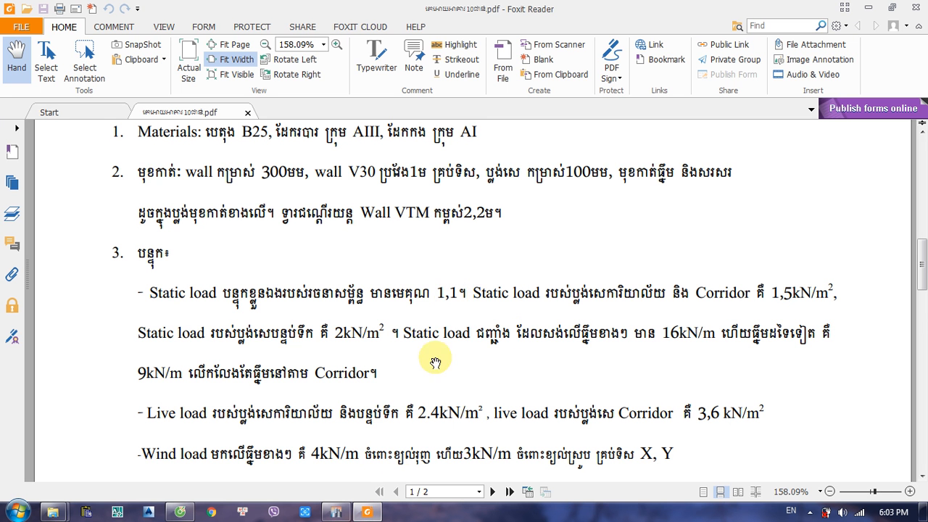
{"action": "left_click", "coordinate": [335, 512]}
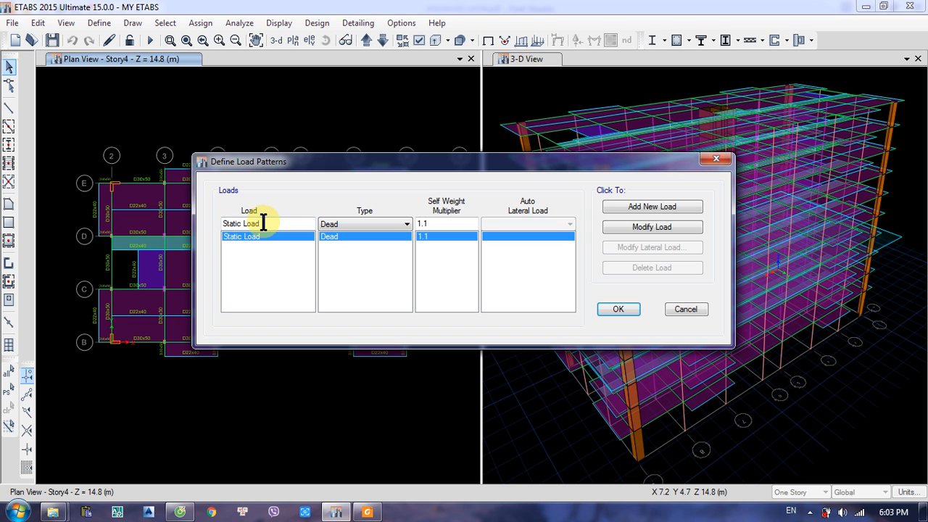
{"action": "left_click_drag", "start_coordinate": [263, 223], "coordinate": [225, 226]}
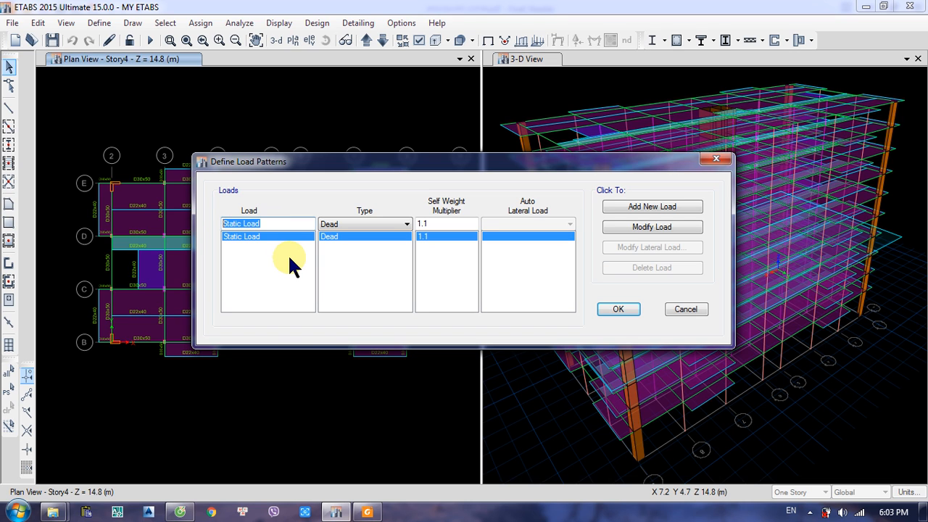
{"action": "type", "text": "D"}
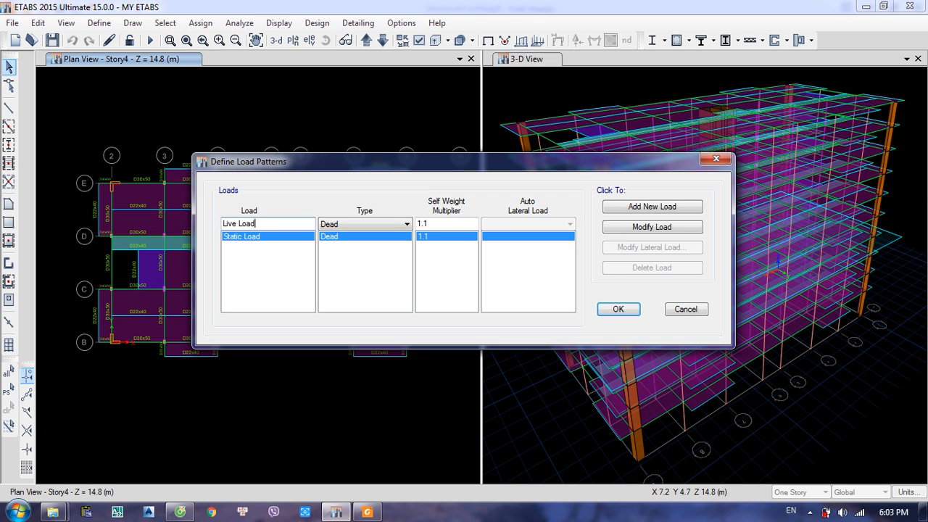
{"action": "left_click", "coordinate": [386, 224]}
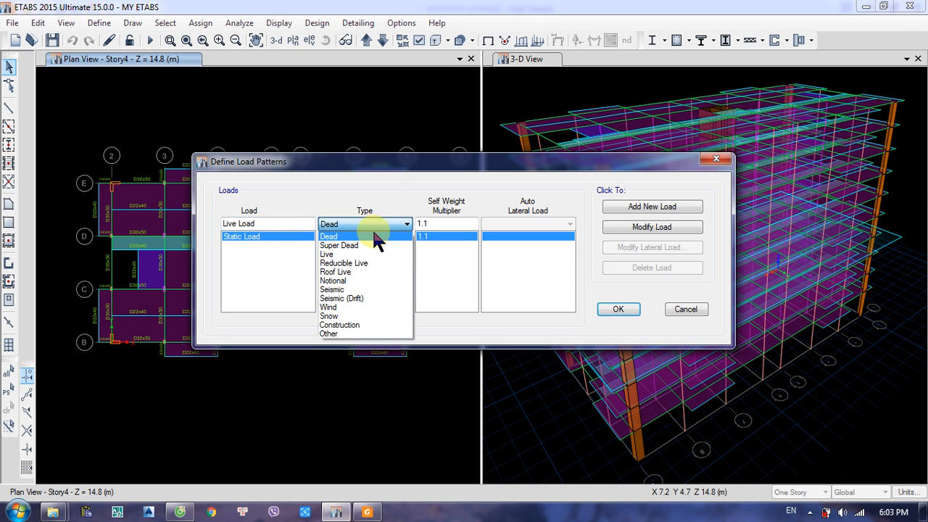
{"action": "left_click", "coordinate": [356, 254]}
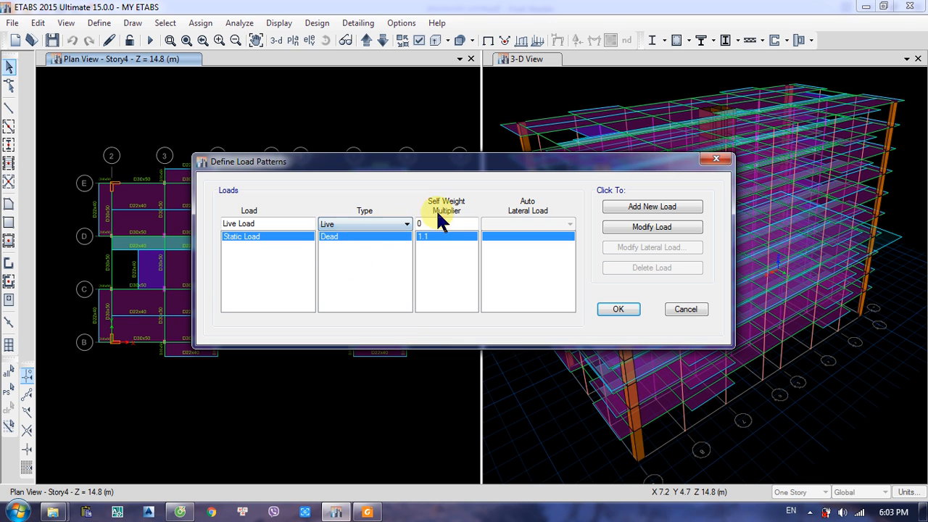
{"action": "left_click", "coordinate": [648, 208]}
Step: Add two Wind load patterns for the X direction, WX+ and WX-, with self weight multiplier 0 and auto lateral load None
{"action": "left_click_drag", "start_coordinate": [269, 224], "coordinate": [216, 224]}
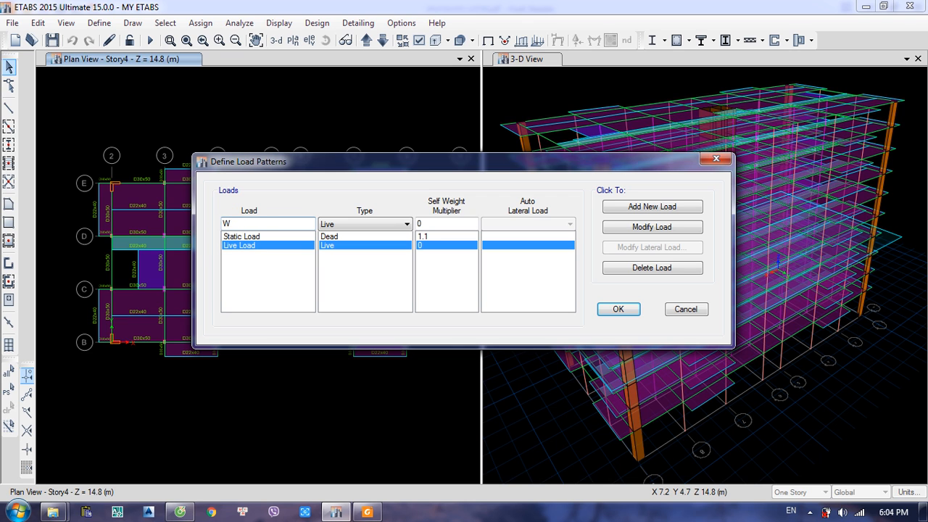
{"action": "left_click_drag", "start_coordinate": [282, 161], "coordinate": [475, 154]}
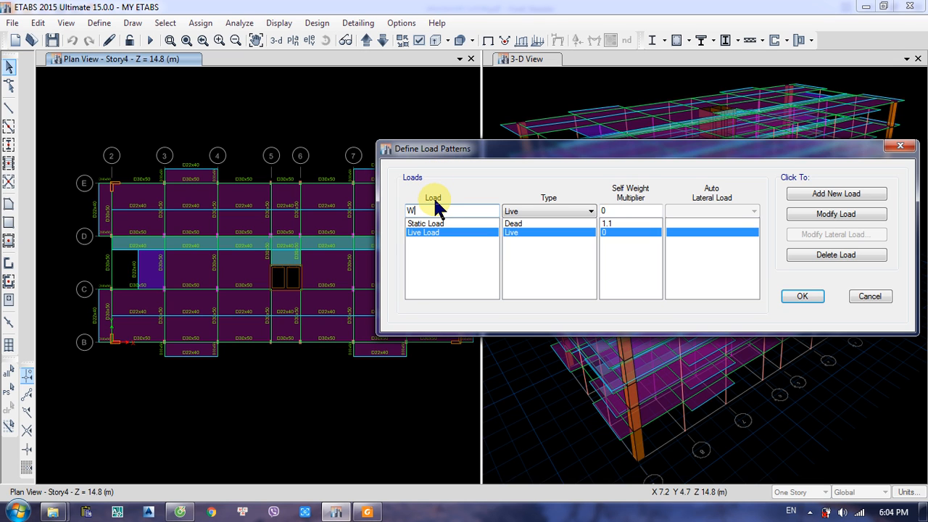
{"action": "type", "text": "X+"}
{"action": "left_click", "coordinate": [576, 213]}
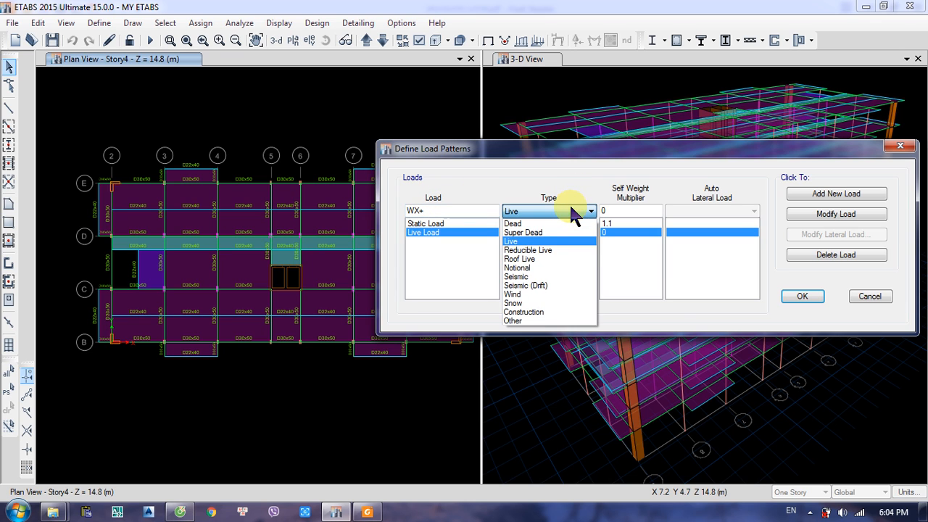
{"action": "left_click", "coordinate": [528, 295]}
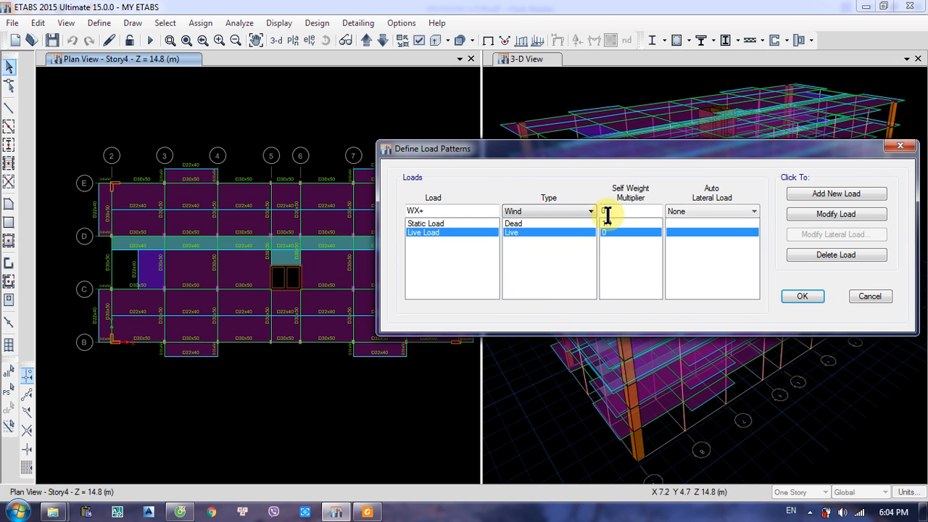
{"action": "left_click", "coordinate": [823, 196]}
{"action": "left_click", "coordinate": [449, 211]}
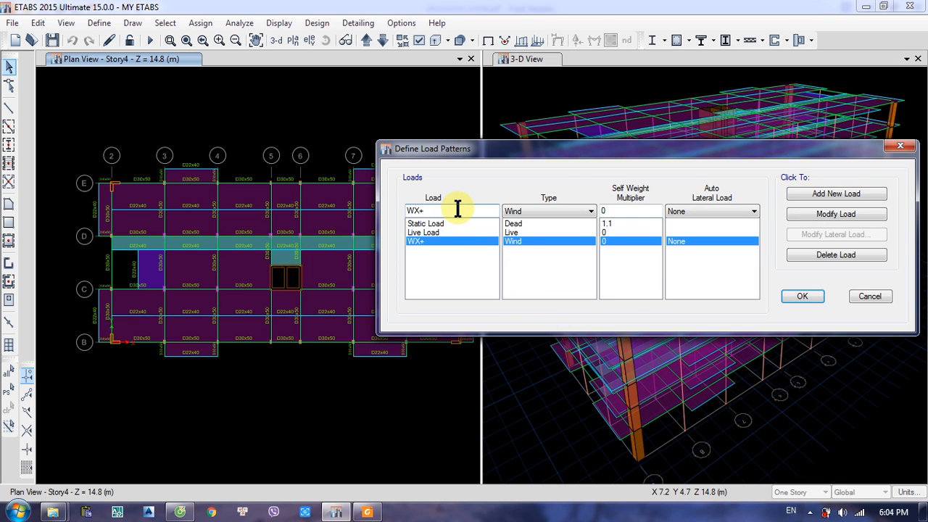
{"action": "type", "text": "-"}
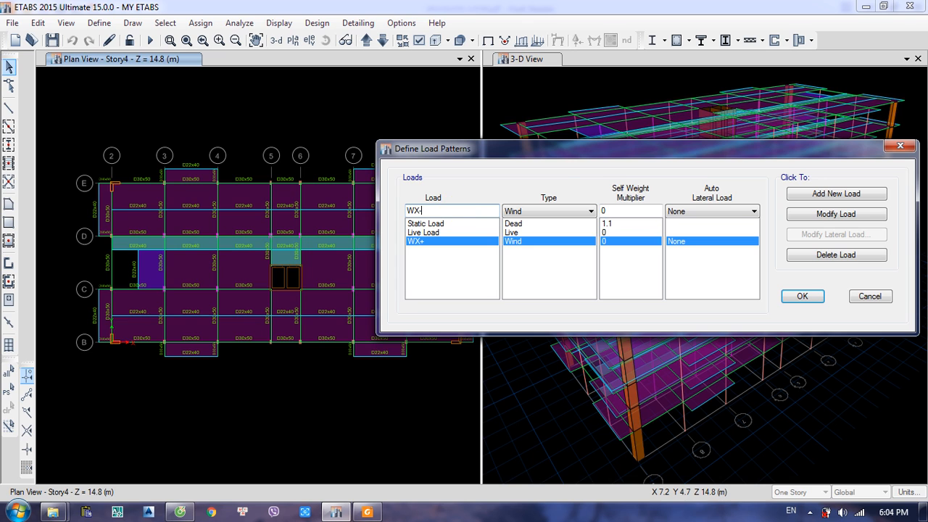
{"action": "left_click", "coordinate": [833, 195]}
Step: Add two Wind load patterns for the Y direction, WY- and WY+, with the same settings, and accept the load pattern definitions
{"action": "left_click", "coordinate": [417, 211]}
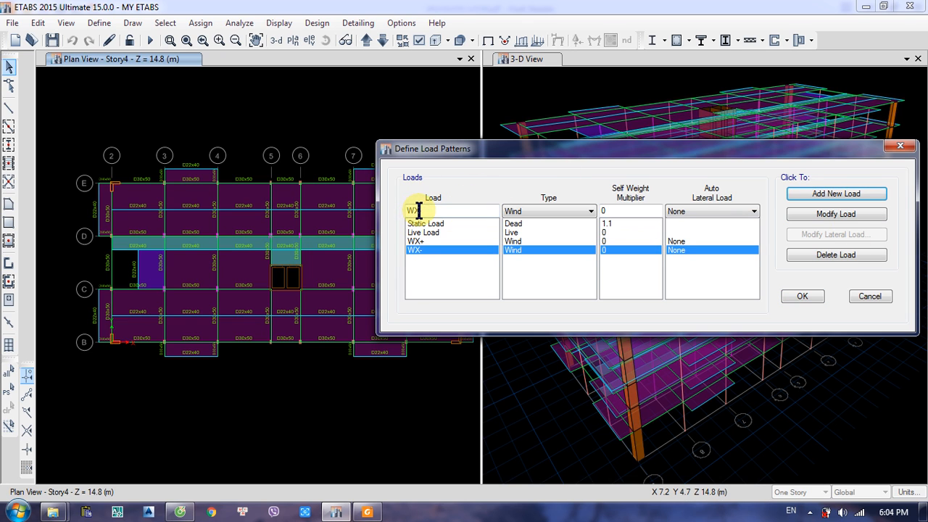
{"action": "key", "text": "BackSpace"}
{"action": "key", "text": "BackSpace"}
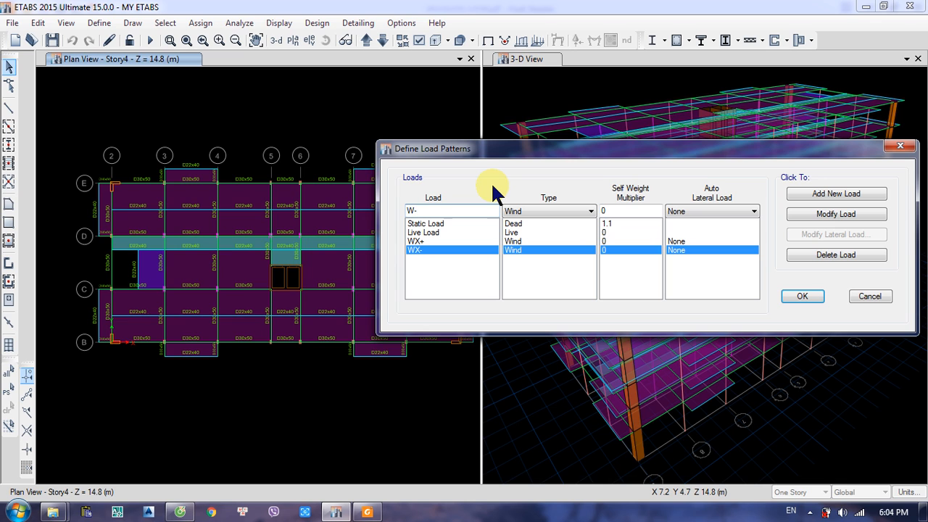
{"action": "type", "text": "Y"}
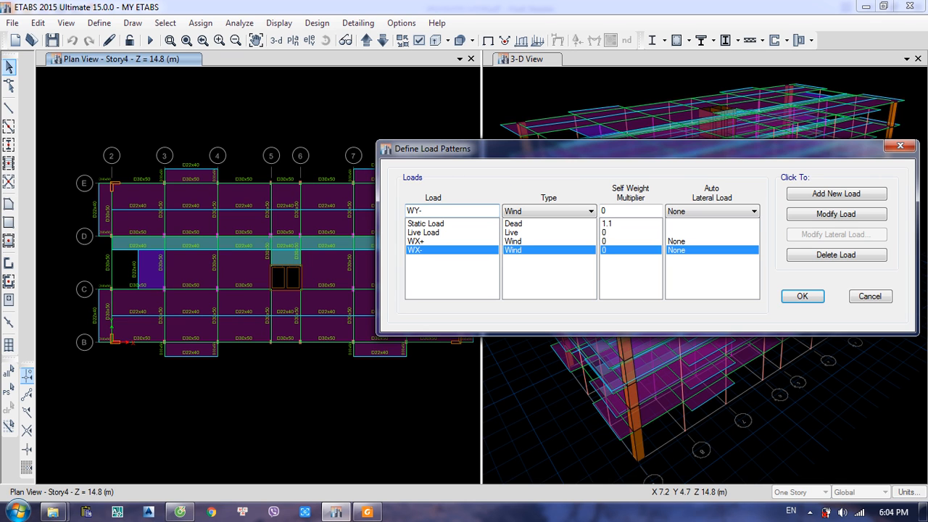
{"action": "left_click", "coordinate": [835, 194]}
{"action": "left_click", "coordinate": [437, 214]}
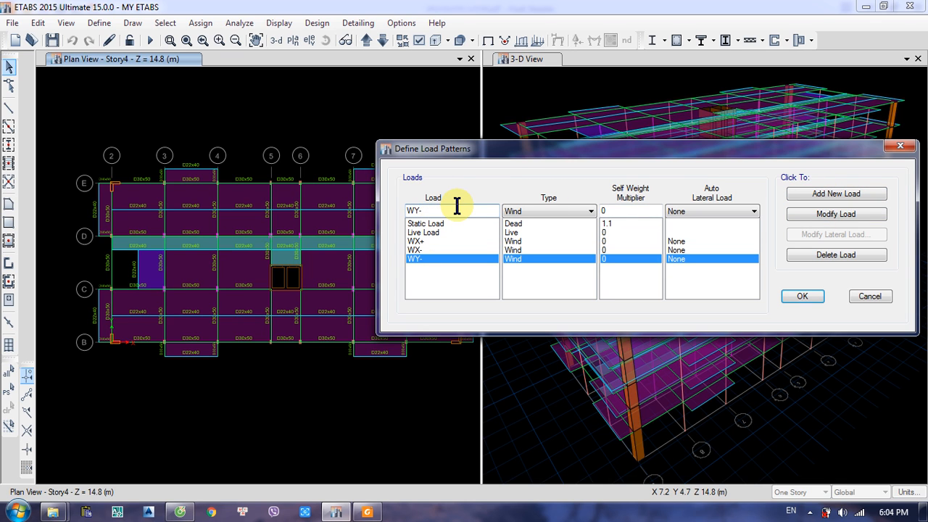
{"action": "type", "text": "+"}
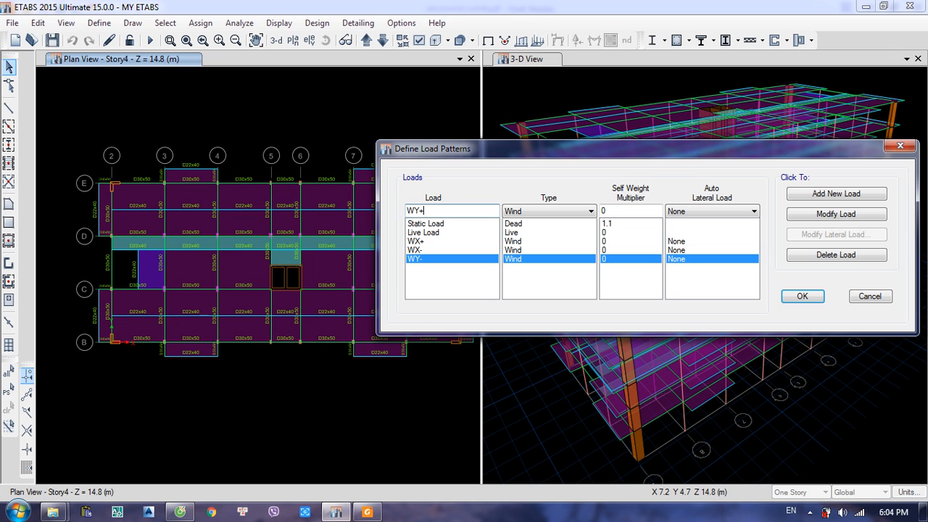
{"action": "left_click", "coordinate": [830, 196]}
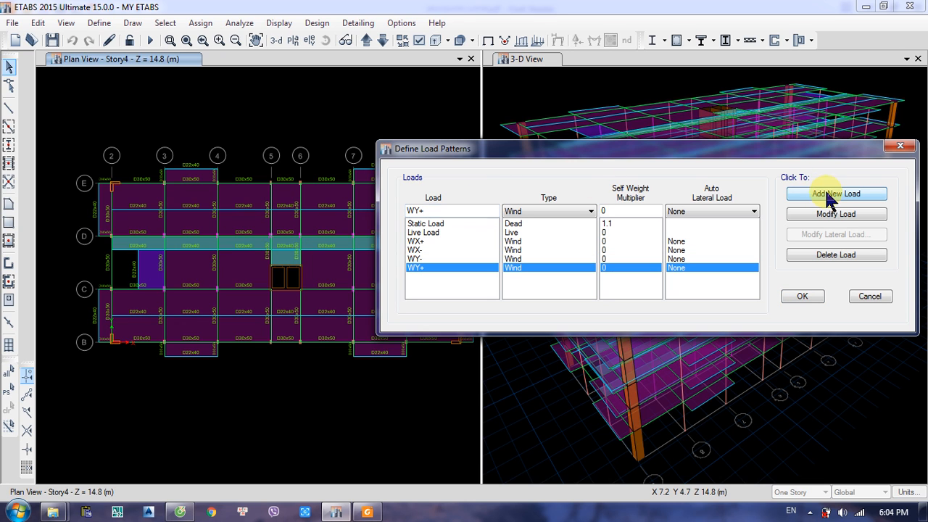
{"action": "left_click", "coordinate": [801, 296]}
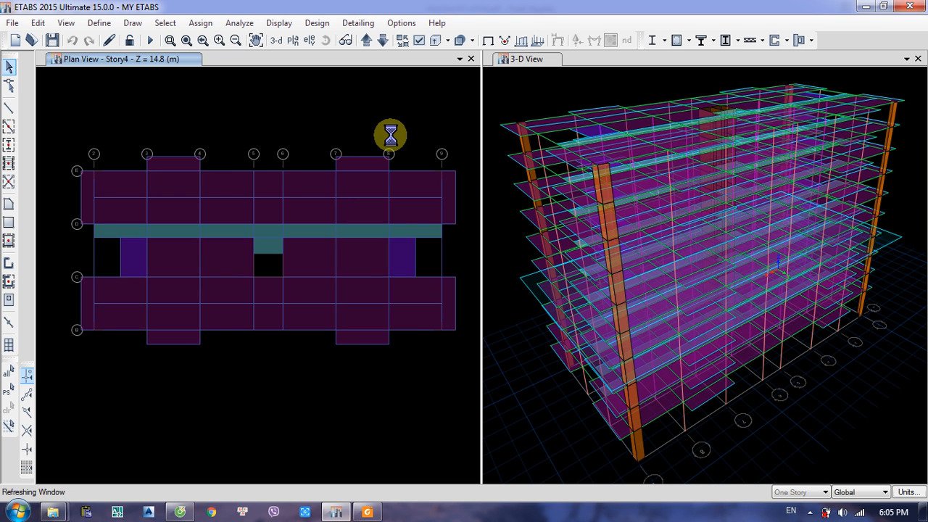
Step: Switch to the project PDF in Foxit Reader, examine the static, live and wind load values for slabs and beams, and return to ETABS
{"action": "left_click", "coordinate": [335, 512]}
{"action": "scroll", "coordinate": [399, 312], "scroll_direction": "down", "scroll_amount": 1}
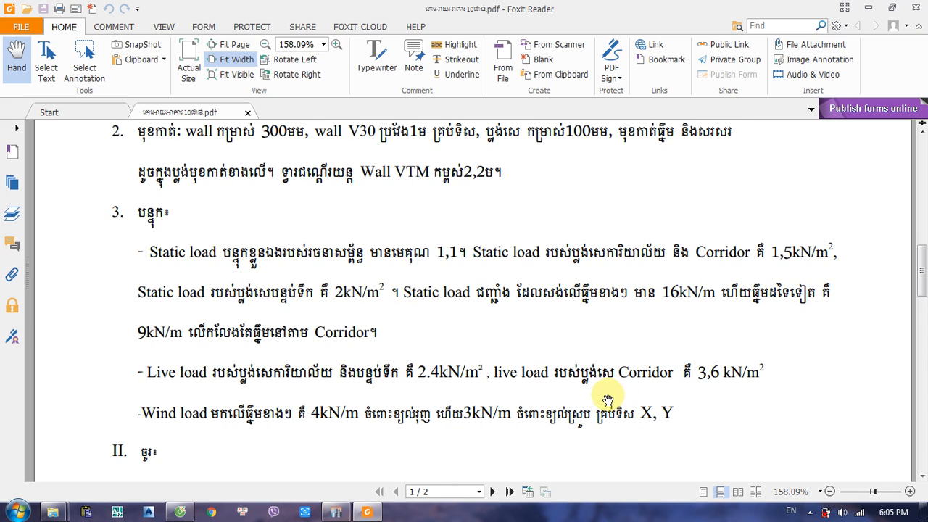
{"action": "scroll", "coordinate": [400, 319], "scroll_direction": "down", "scroll_amount": 1}
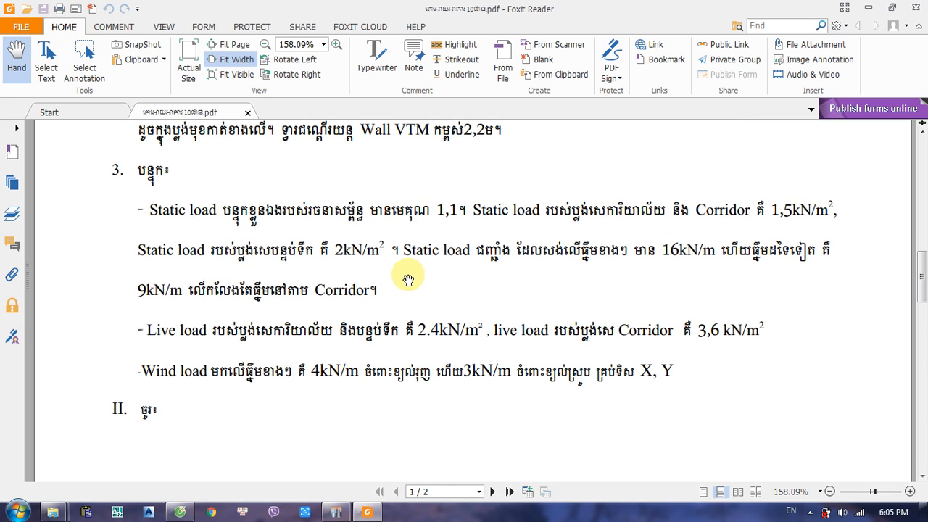
{"action": "scroll", "coordinate": [408, 280], "scroll_direction": "up", "scroll_amount": 2}
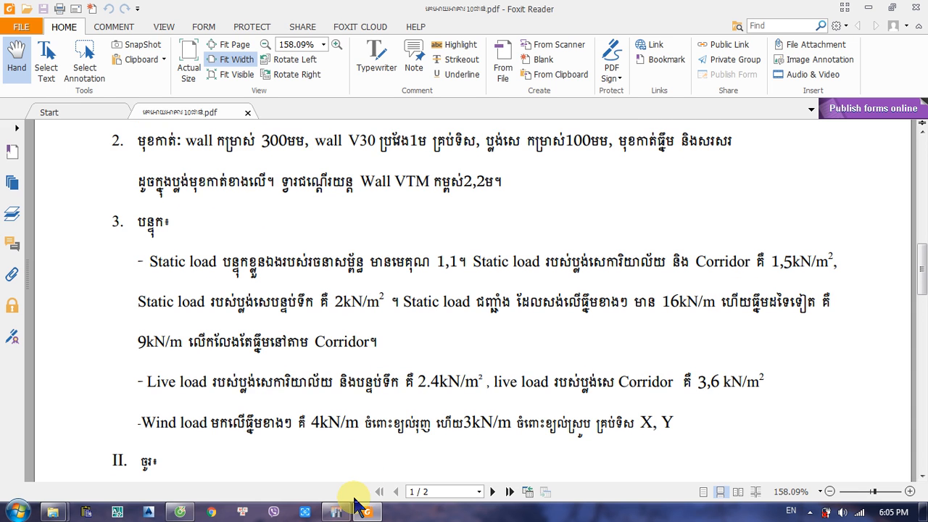
{"action": "left_click", "coordinate": [340, 511]}
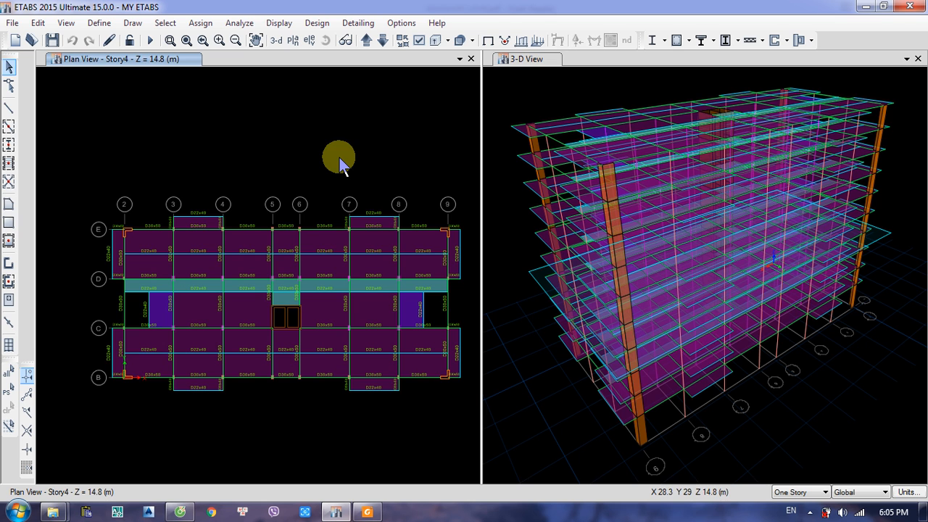
{"action": "left_click", "coordinate": [370, 513]}
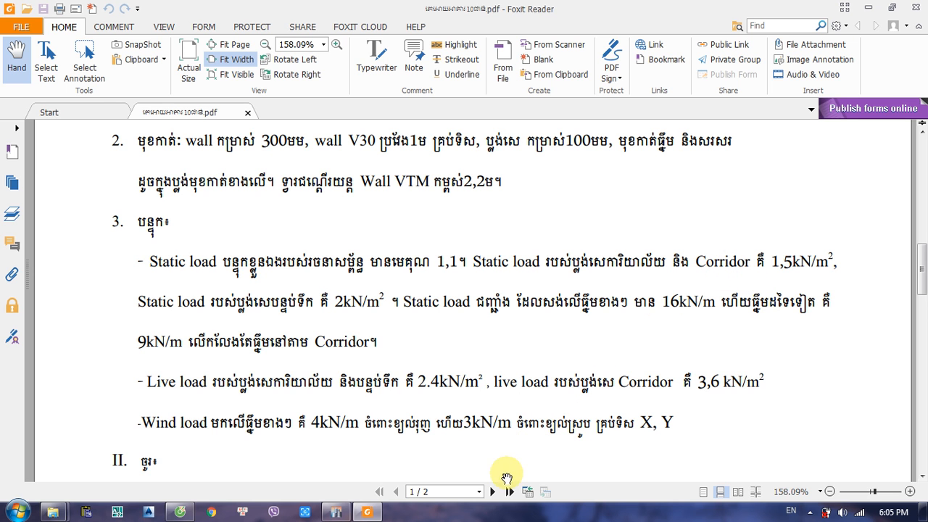
{"action": "left_click", "coordinate": [376, 513]}
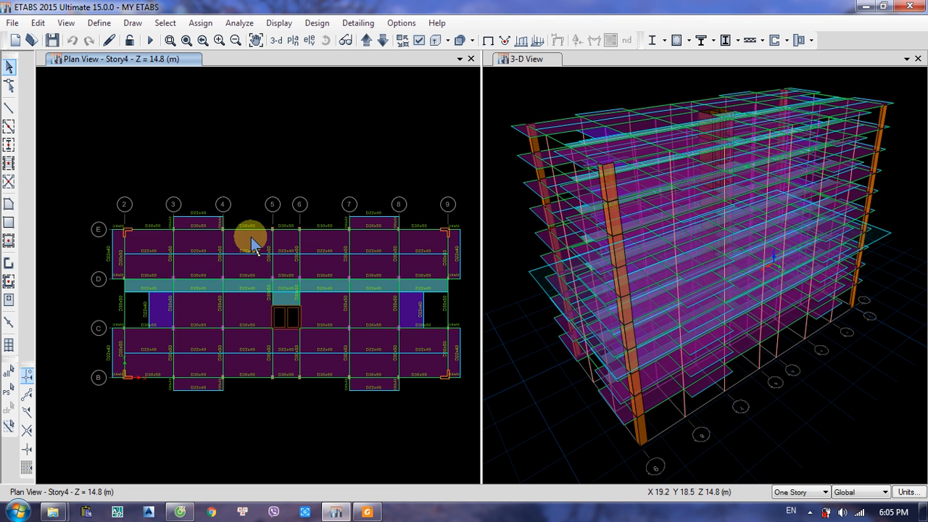
Step: Set the story scope to All Stories and check which slab properties are available for selection
{"action": "left_click", "coordinate": [818, 493]}
{"action": "left_click", "coordinate": [803, 475]}
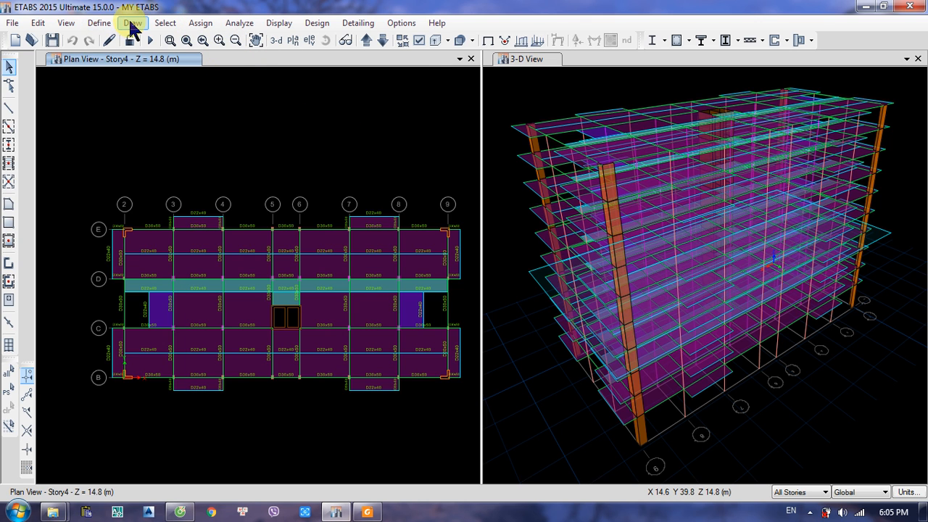
{"action": "left_click", "coordinate": [99, 24]}
{"action": "left_click", "coordinate": [261, 42]}
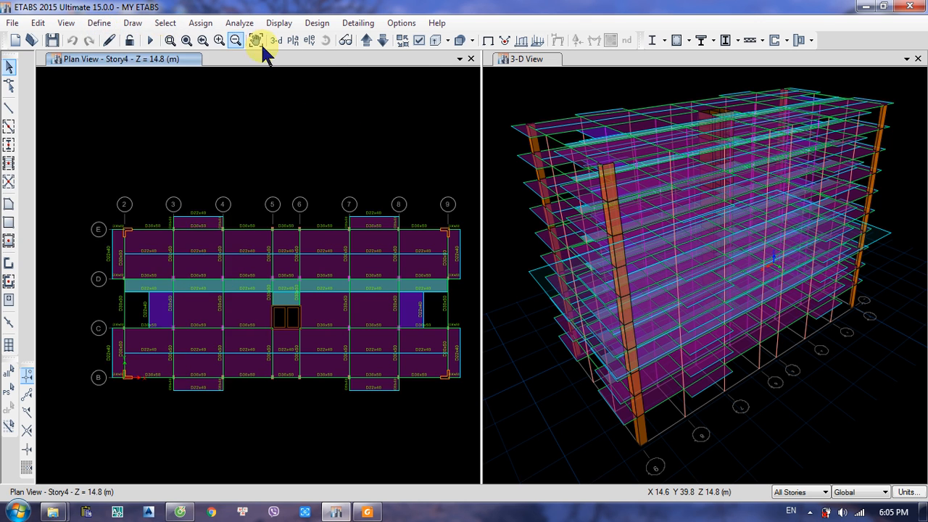
{"action": "left_click", "coordinate": [169, 22]}
{"action": "mouse_move", "coordinate": [221, 47]}
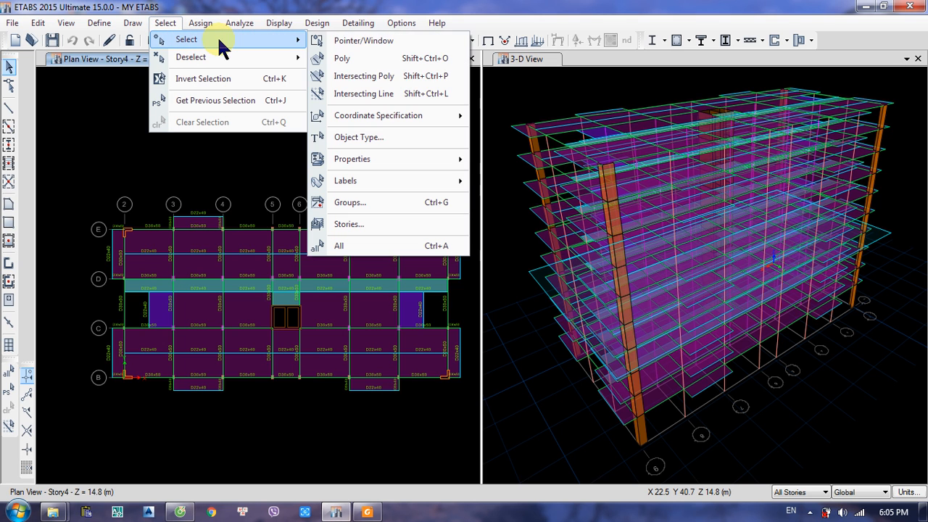
{"action": "mouse_move", "coordinate": [375, 155]}
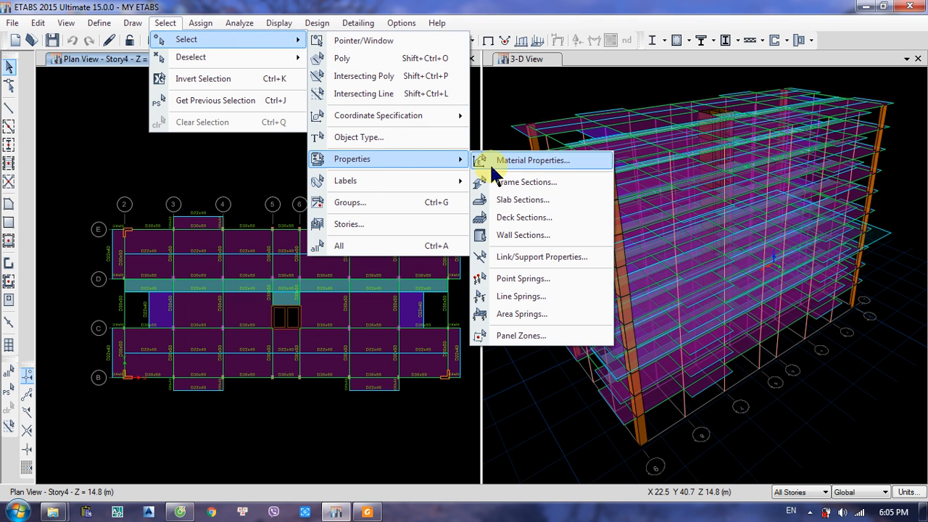
{"action": "left_click", "coordinate": [532, 201]}
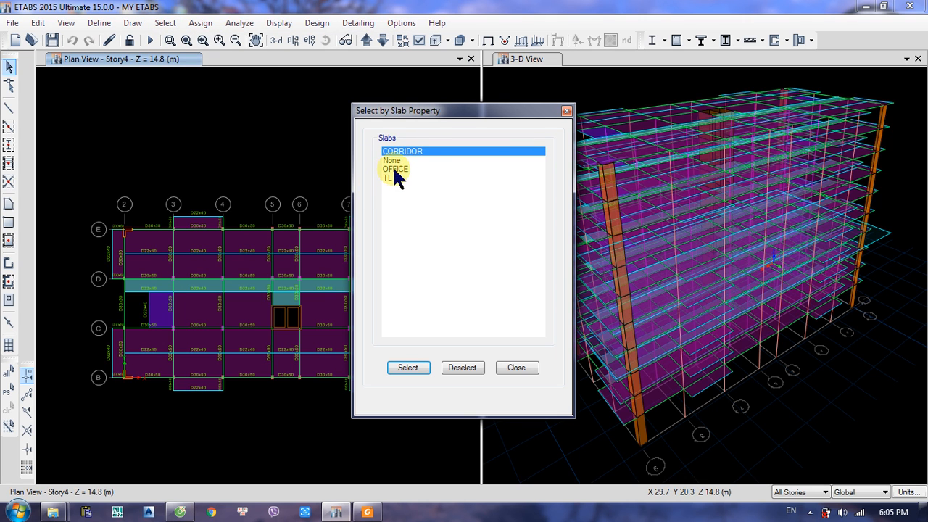
{"action": "left_click", "coordinate": [513, 368]}
Step: Check the list of defined slab section properties without modifying it
{"action": "left_click", "coordinate": [100, 23]}
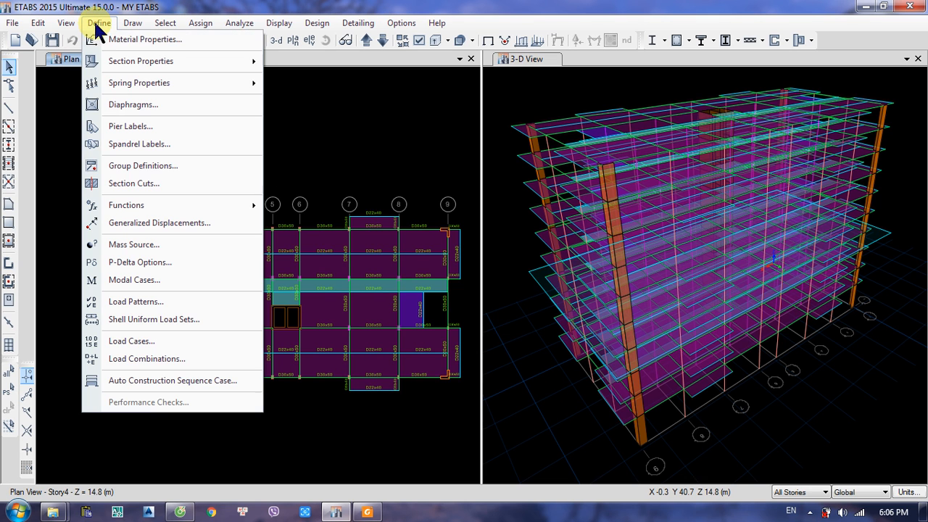
{"action": "mouse_move", "coordinate": [116, 64]}
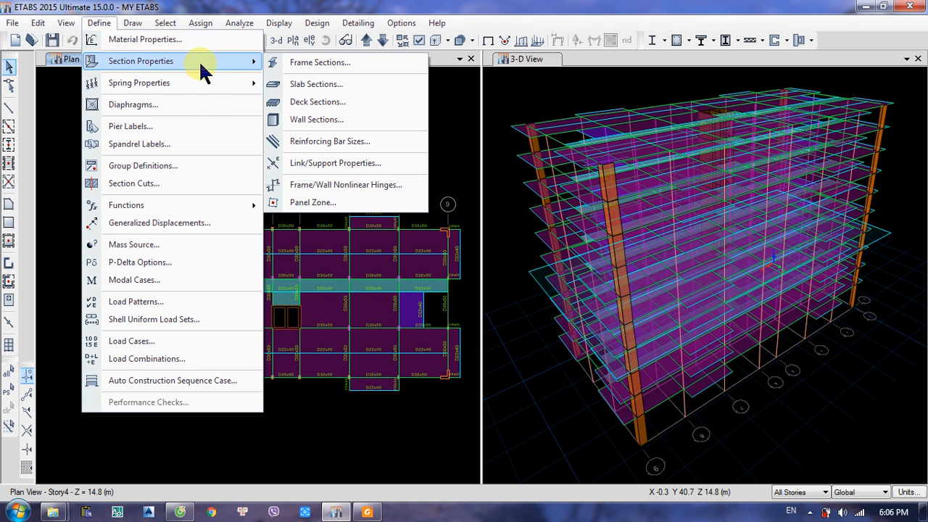
{"action": "left_click", "coordinate": [316, 84]}
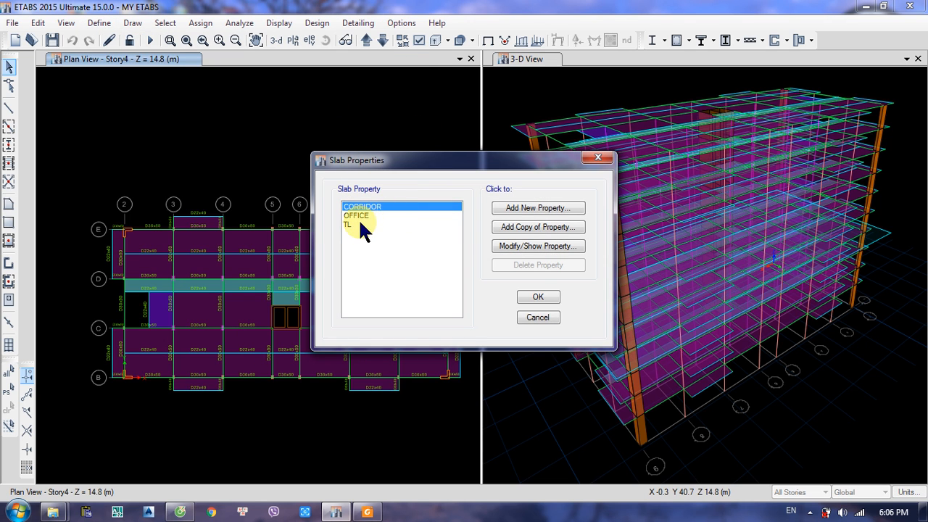
{"action": "left_click", "coordinate": [538, 317]}
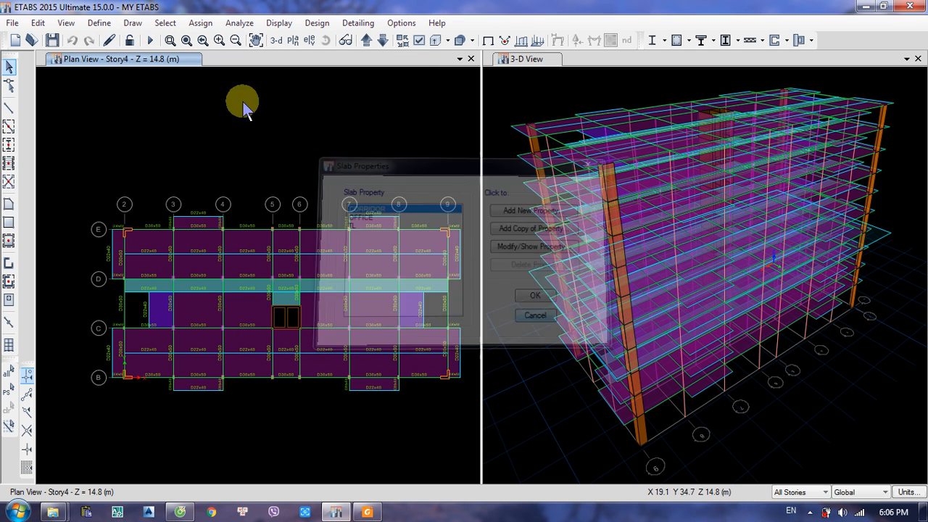
Step: Select all slabs with the CORRIDOR and OFFICE slab properties on all stories
{"action": "left_click", "coordinate": [174, 26]}
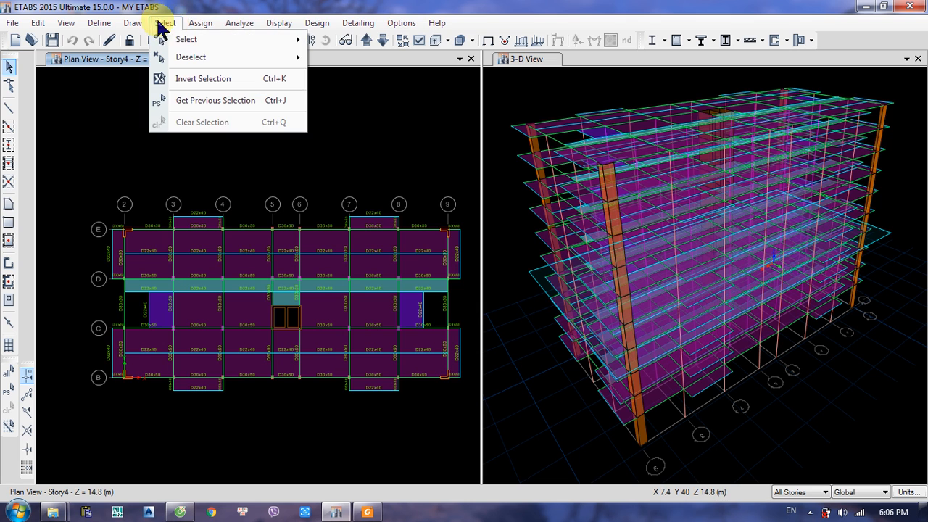
{"action": "mouse_move", "coordinate": [194, 37]}
{"action": "mouse_move", "coordinate": [386, 158]}
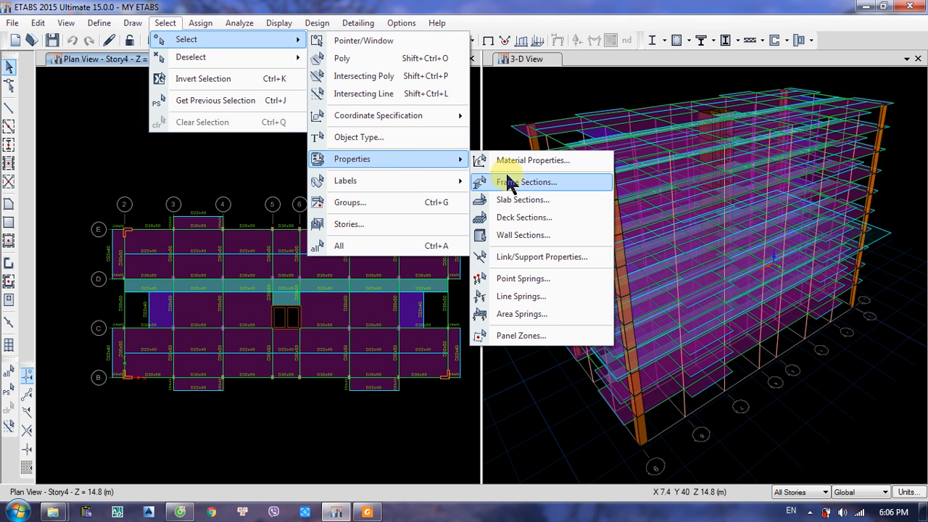
{"action": "left_click", "coordinate": [523, 198]}
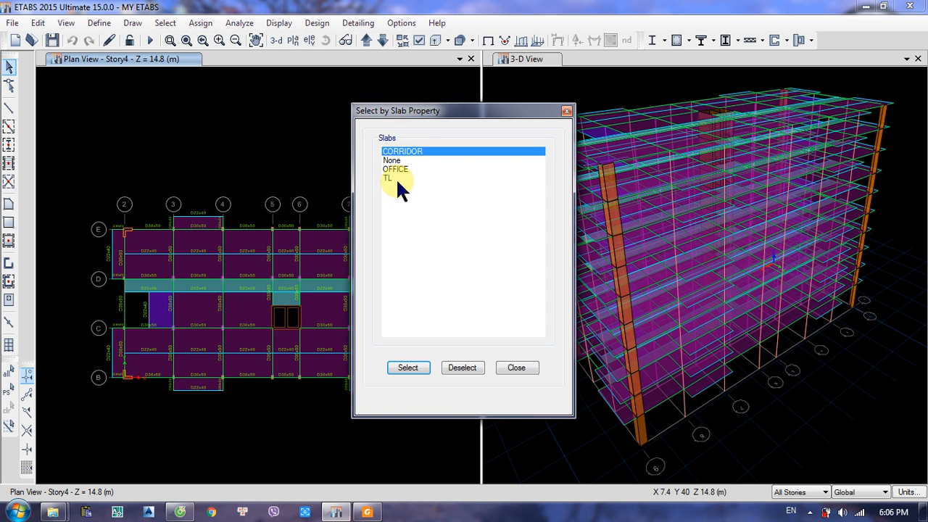
{"action": "left_click", "coordinate": [397, 170]}
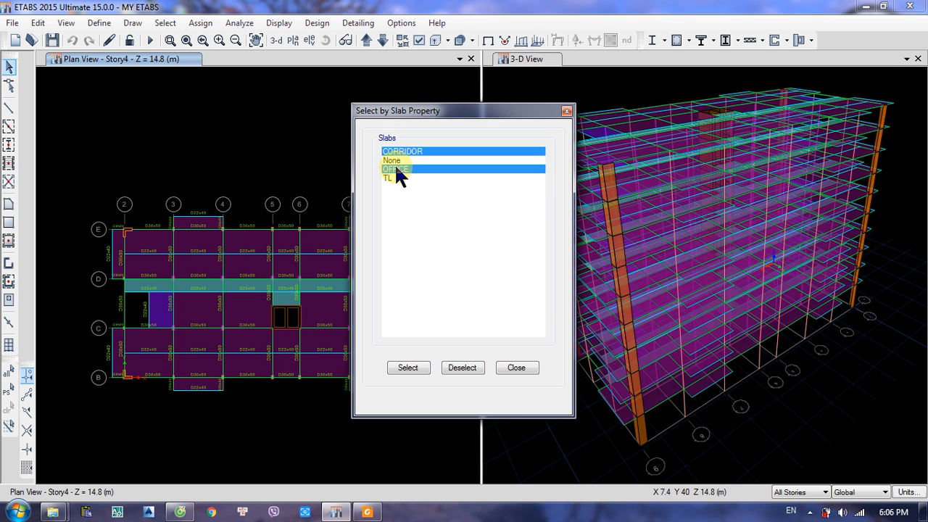
{"action": "left_click", "coordinate": [406, 368]}
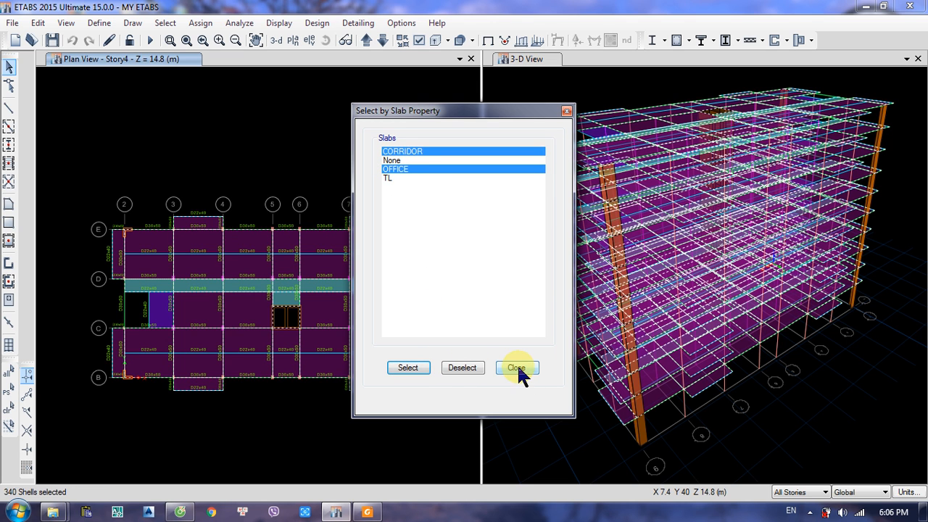
{"action": "left_click", "coordinate": [517, 367]}
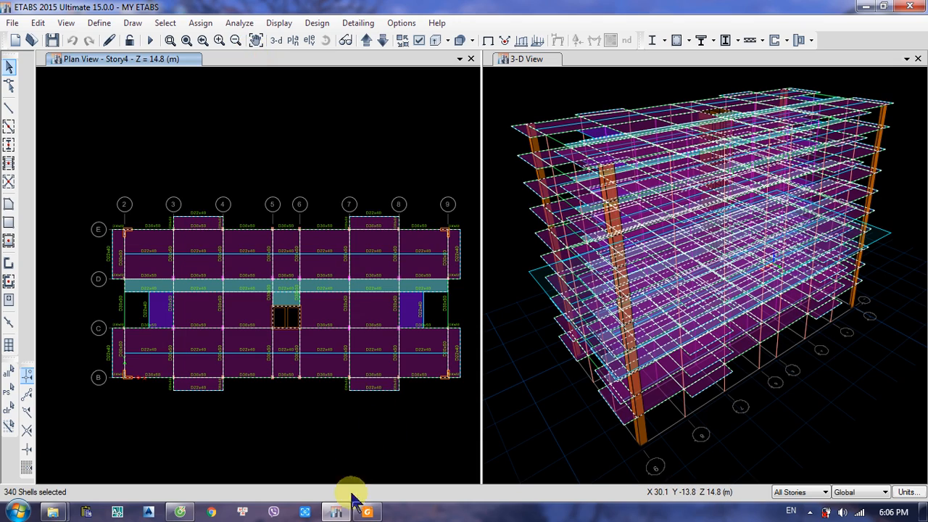
Step: Check the slab static load in the project PDF and assign 1.5 kN/m² uniform Static Load in Gravity direction to the selected slabs, replacing existing loads
{"action": "left_click", "coordinate": [366, 512]}
{"action": "left_click", "coordinate": [366, 512]}
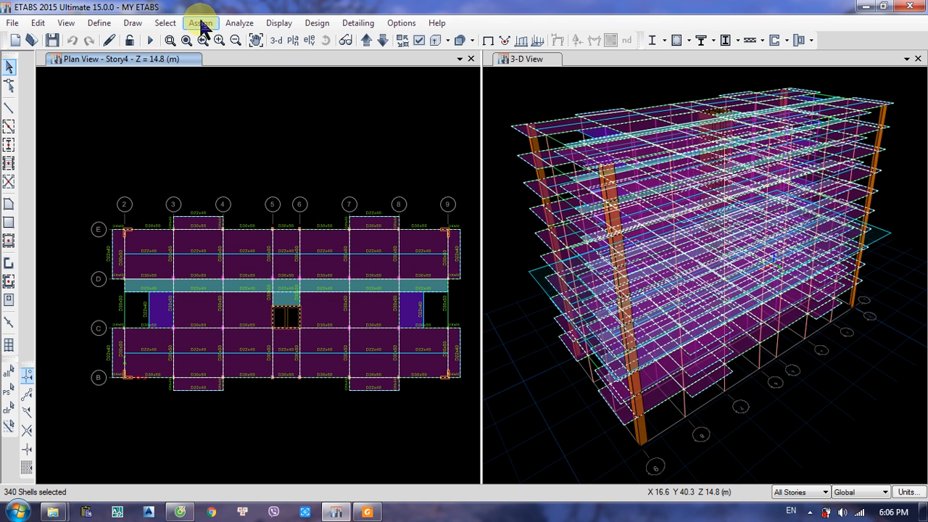
{"action": "left_click", "coordinate": [132, 22]}
{"action": "mouse_move", "coordinate": [94, 25]}
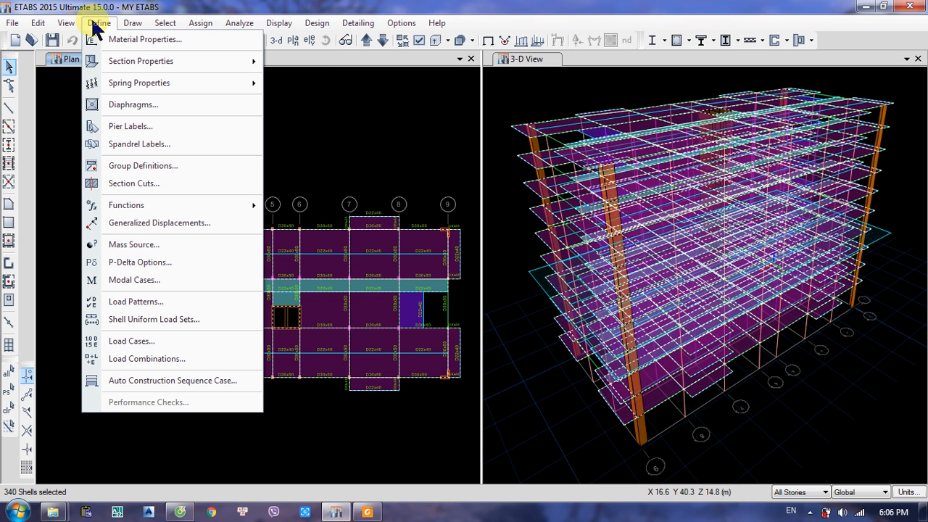
{"action": "mouse_move", "coordinate": [188, 24]}
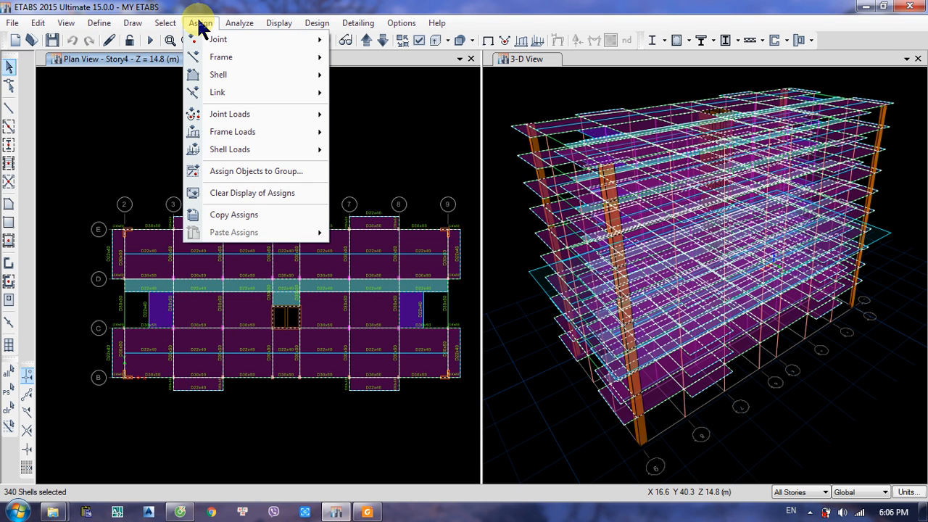
{"action": "mouse_move", "coordinate": [219, 77]}
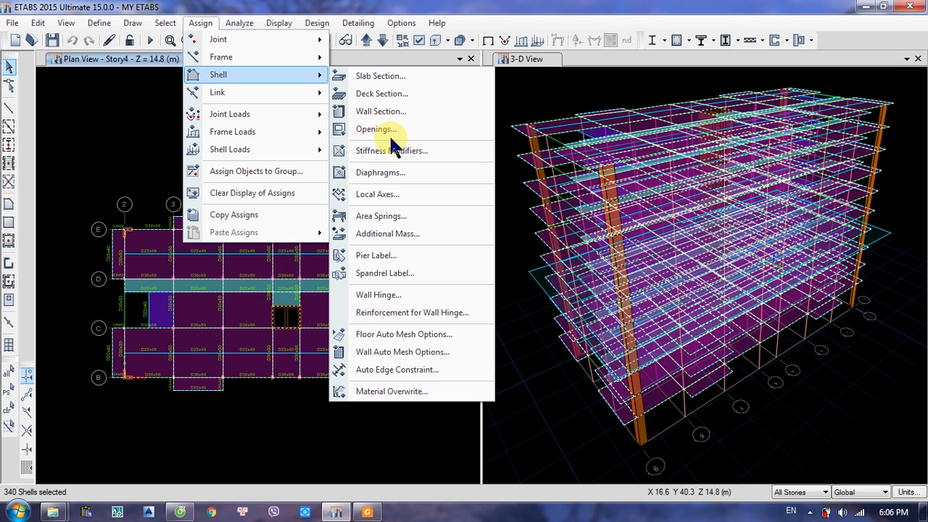
{"action": "mouse_move", "coordinate": [257, 154]}
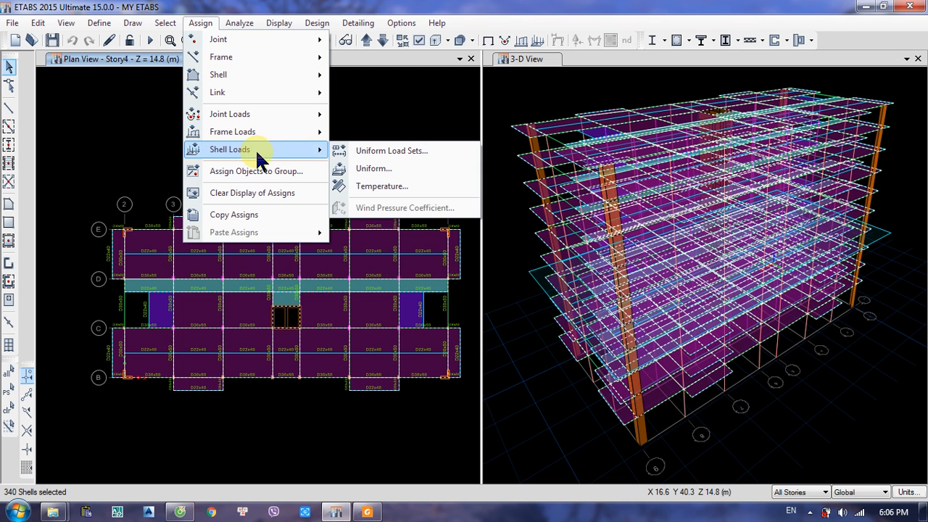
{"action": "left_click", "coordinate": [392, 174]}
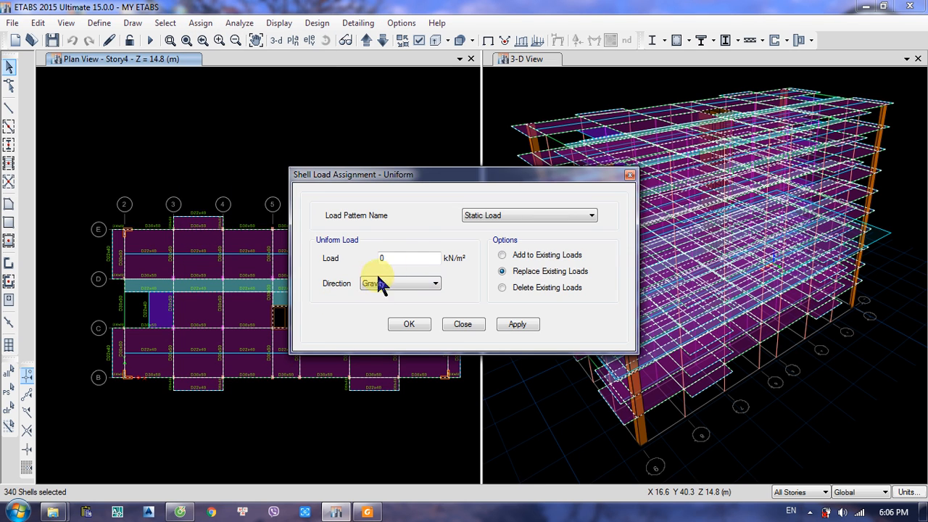
{"action": "left_click", "coordinate": [533, 217]}
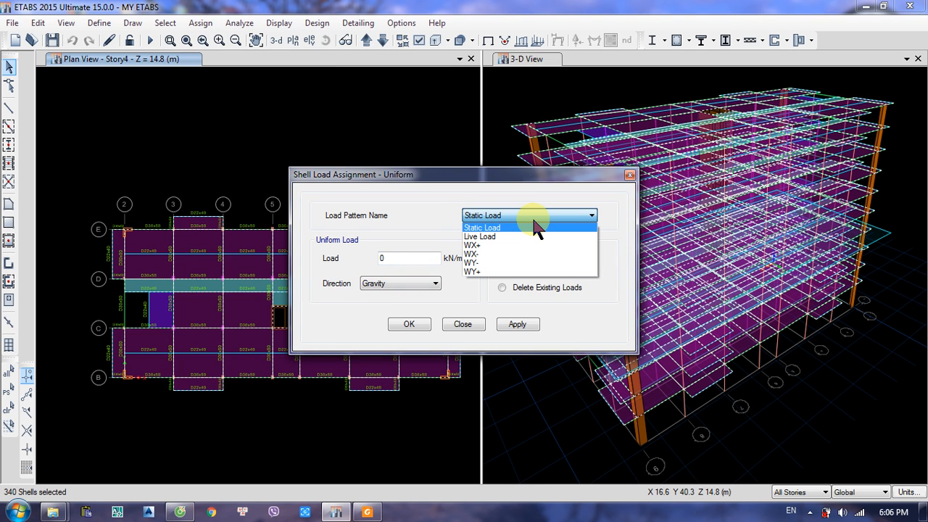
{"action": "left_click", "coordinate": [482, 227]}
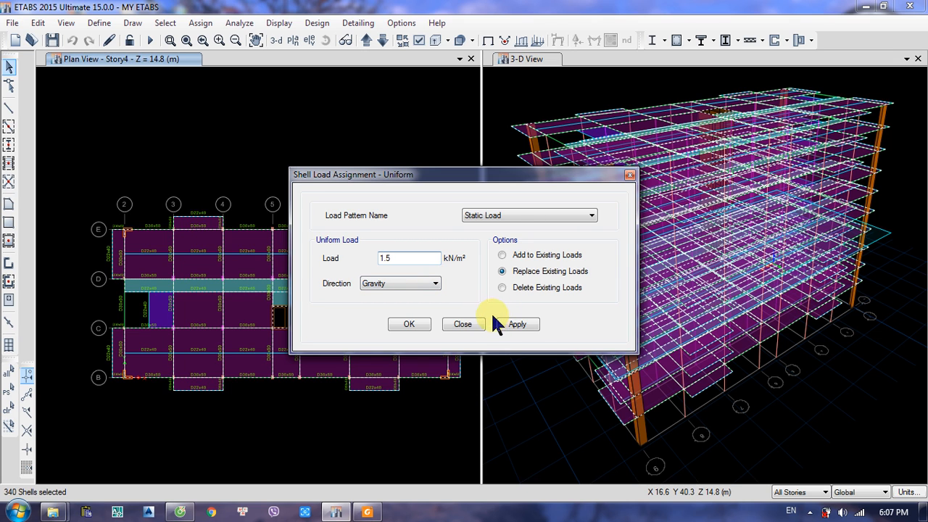
{"action": "left_click", "coordinate": [522, 324]}
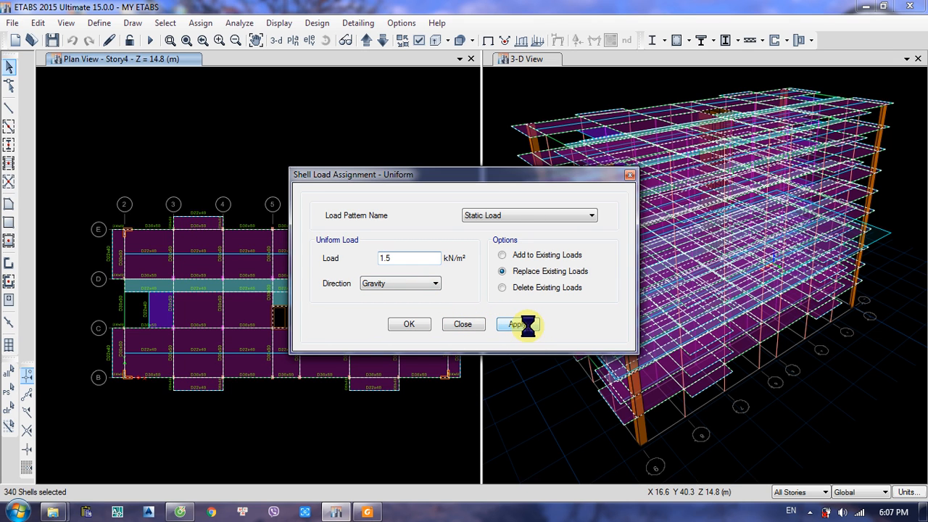
{"action": "left_click", "coordinate": [406, 324]}
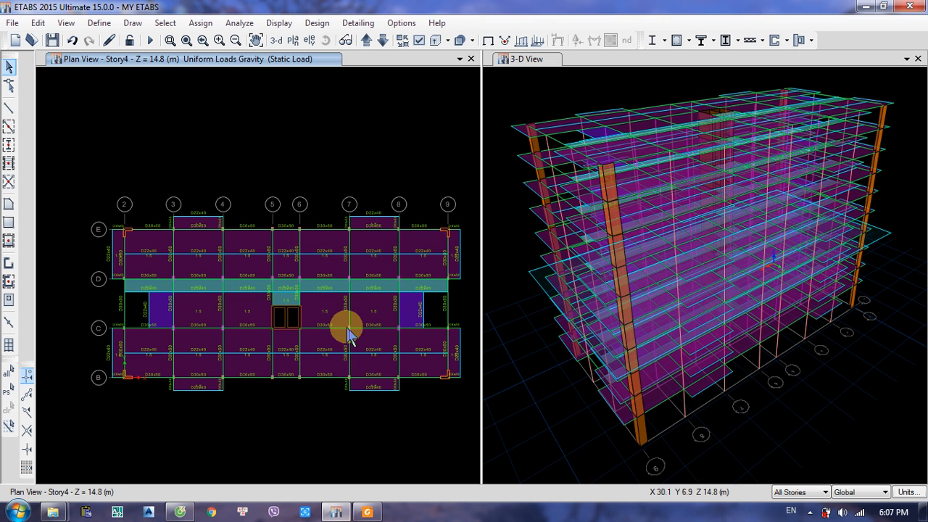
Step: Select the two blue TL slabs beside grids 3 and 8, check their PDF value, and assign a 2 kN/m² uniform Static Load in Gravity direction
{"action": "left_click", "coordinate": [418, 314]}
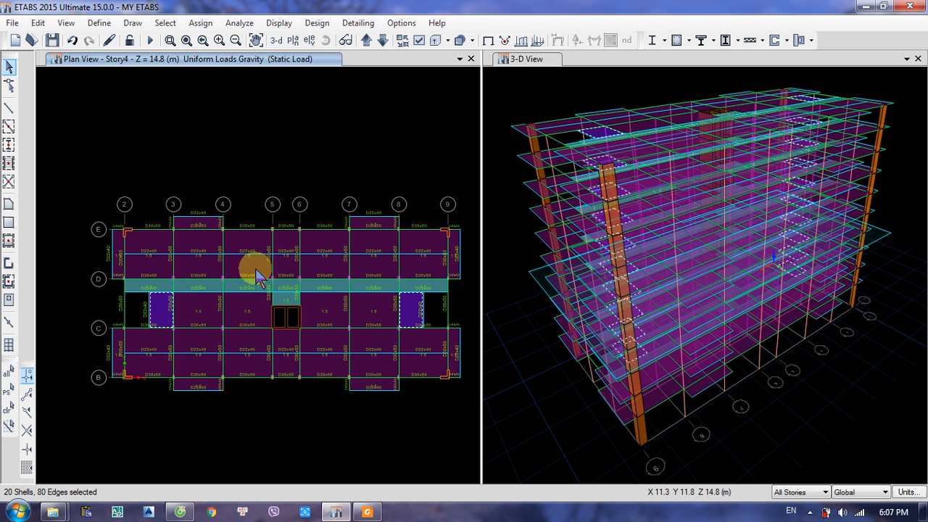
{"action": "left_click", "coordinate": [200, 22]}
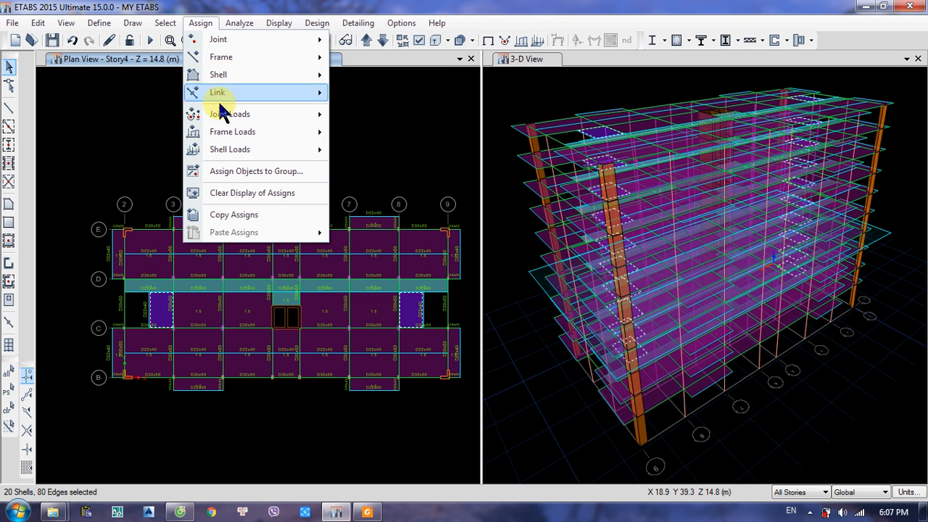
{"action": "mouse_move", "coordinate": [224, 151]}
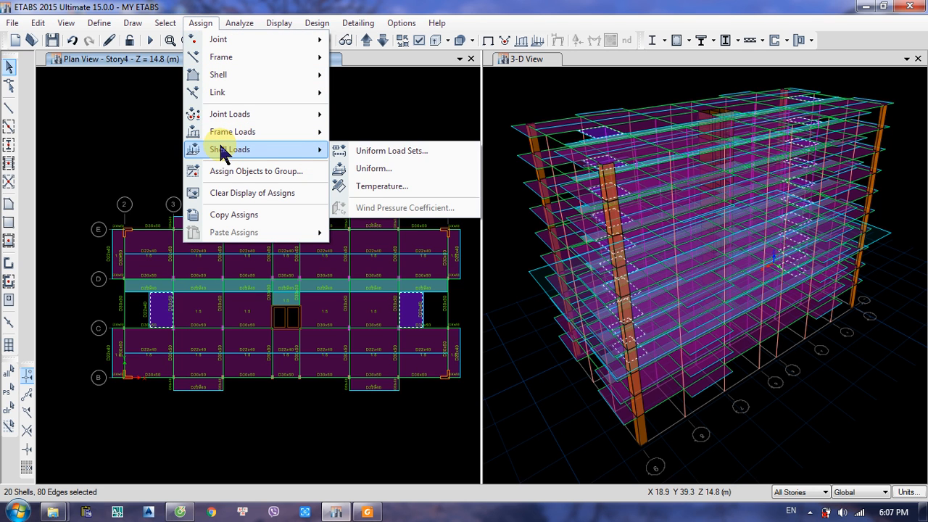
{"action": "left_click", "coordinate": [371, 169]}
{"action": "left_click", "coordinate": [368, 512]}
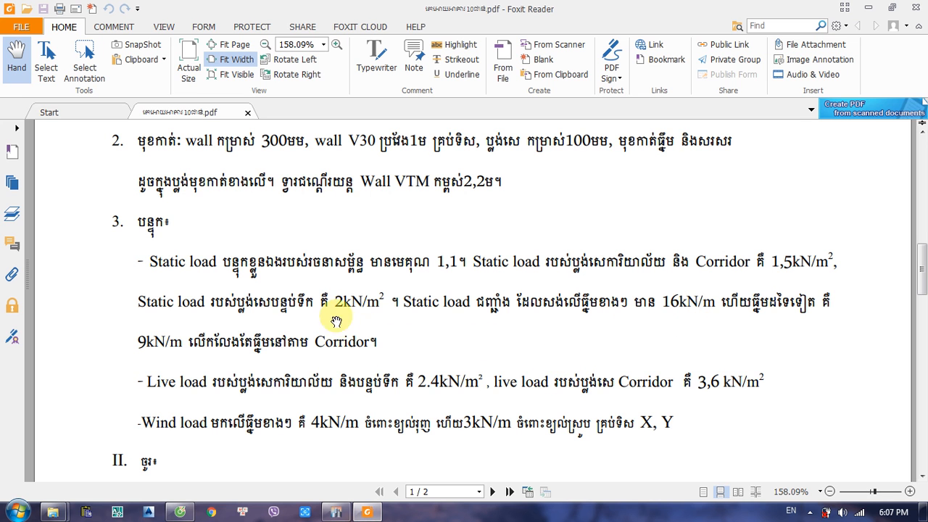
{"action": "left_click", "coordinate": [870, 7]}
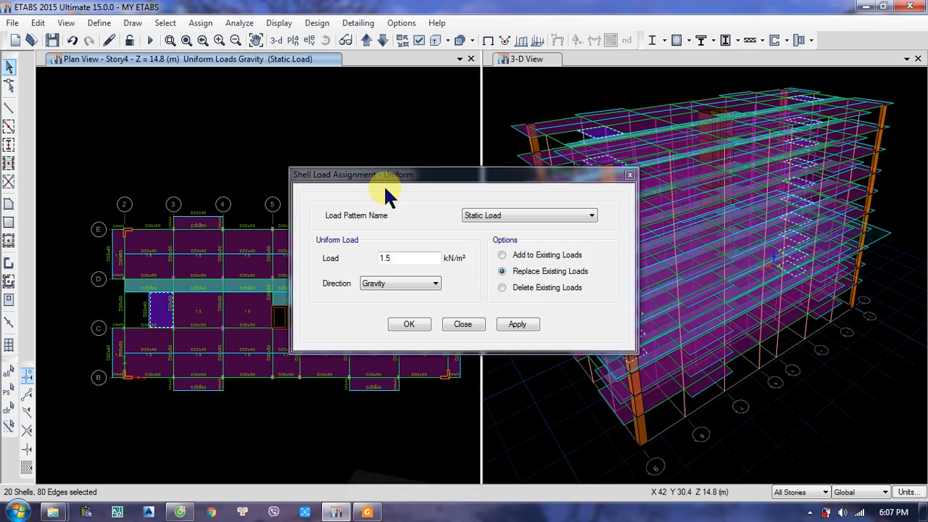
{"action": "left_click_drag", "start_coordinate": [410, 257], "coordinate": [317, 270]}
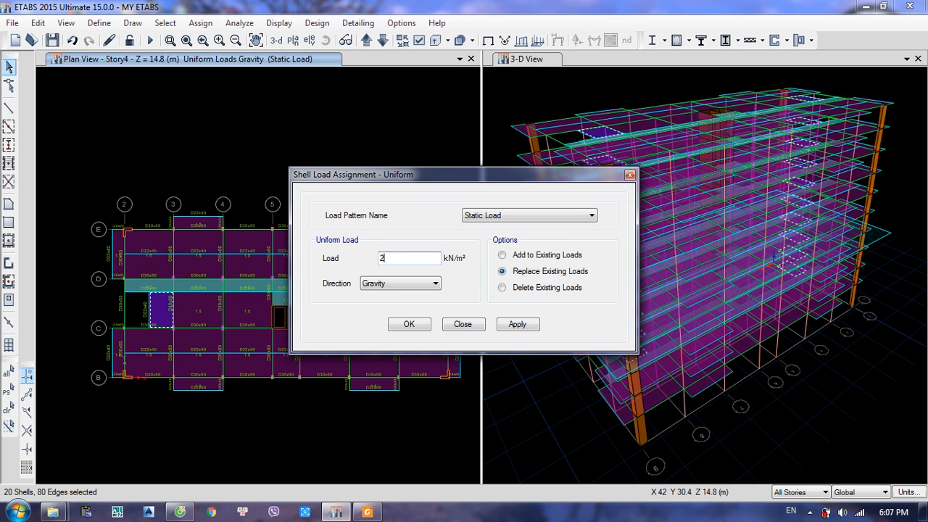
{"action": "left_click", "coordinate": [512, 324]}
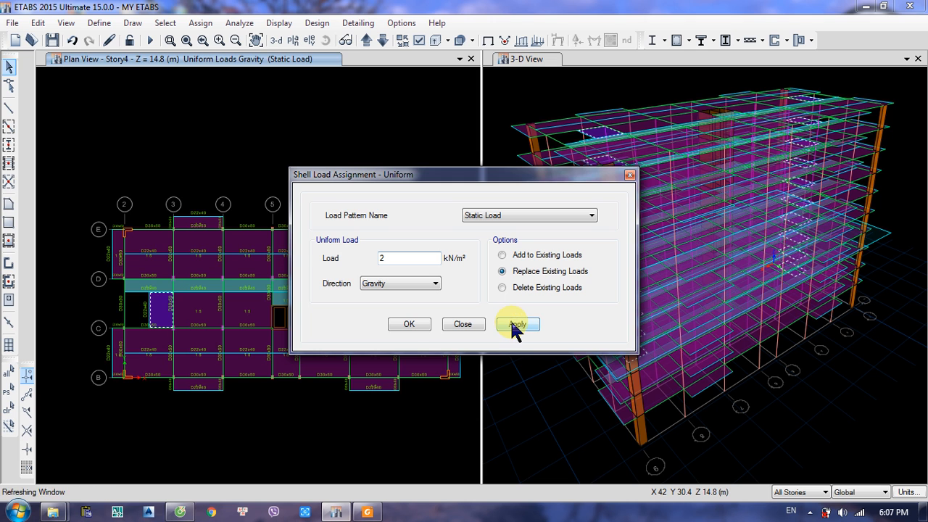
{"action": "left_click", "coordinate": [395, 324]}
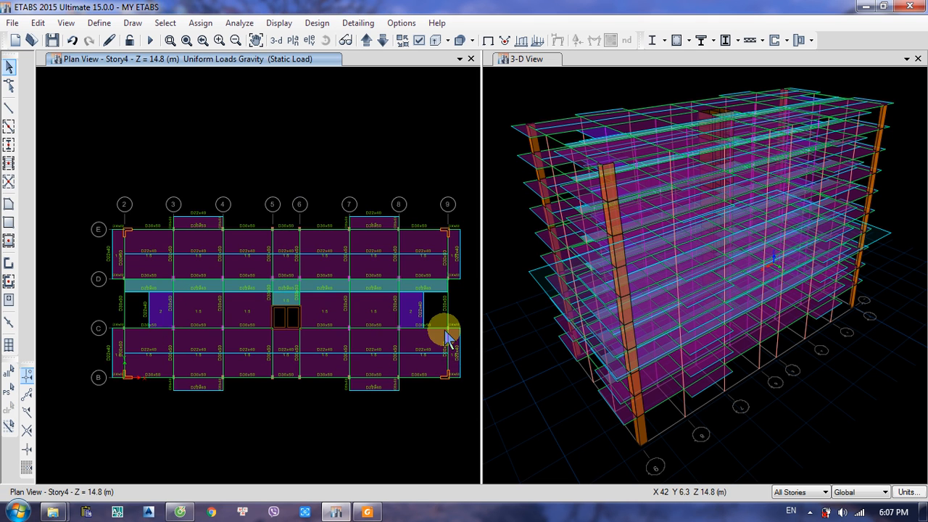
Step: Examine the assigned static slab loads in the Story4 plan, check the slab live loads in the Foxit Reader PDF, and return to ETABS
{"action": "scroll", "coordinate": [124, 307], "scroll_direction": "up", "scroll_amount": 5}
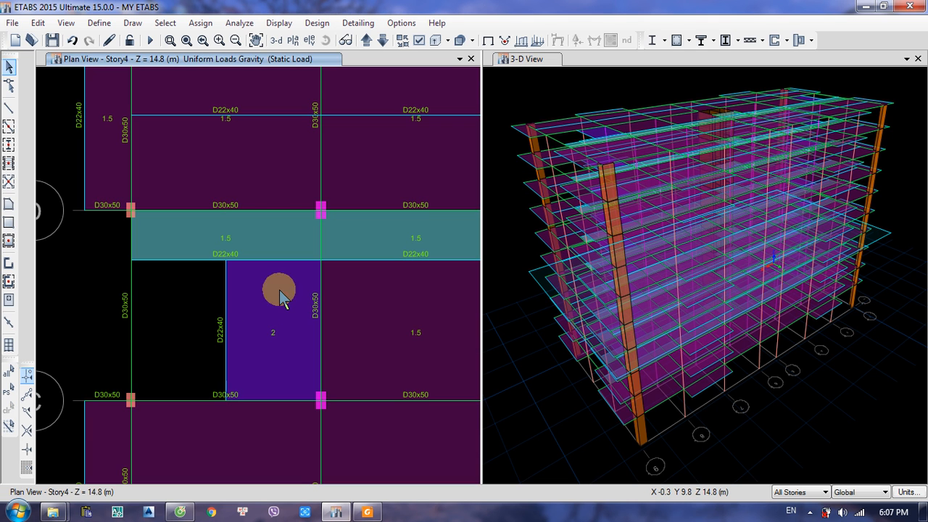
{"action": "scroll", "coordinate": [326, 191], "scroll_direction": "down", "scroll_amount": 5}
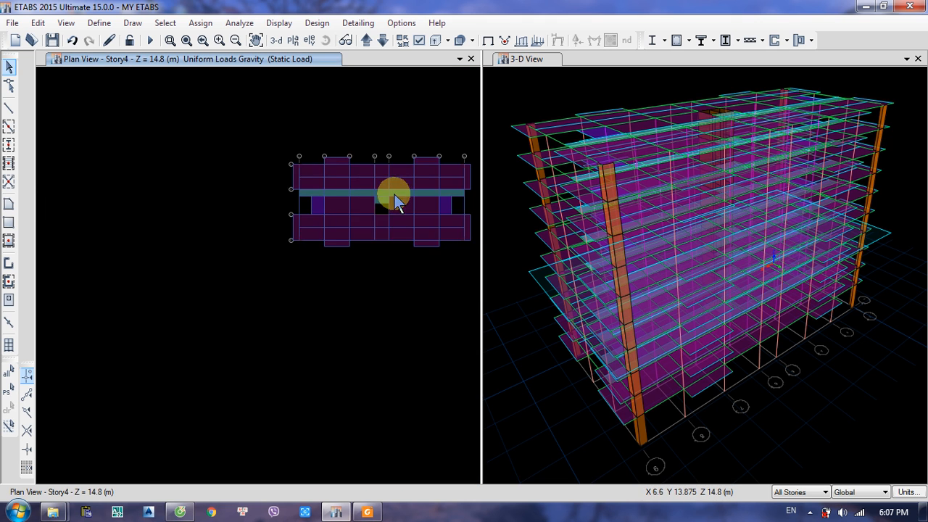
{"action": "middle_click_drag", "start_coordinate": [394, 201], "coordinate": [364, 221]}
{"action": "scroll", "coordinate": [312, 243], "scroll_direction": "up", "scroll_amount": 5}
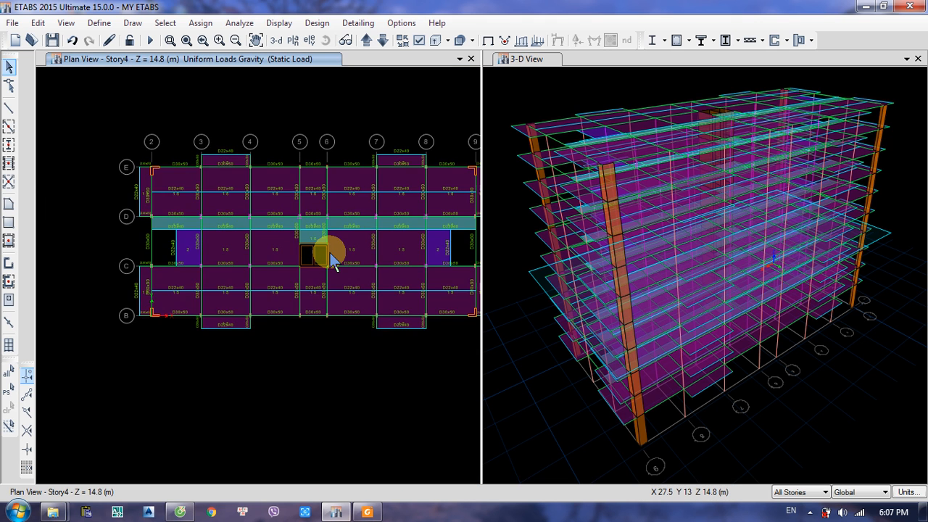
{"action": "scroll", "coordinate": [330, 256], "scroll_direction": "down", "scroll_amount": 5}
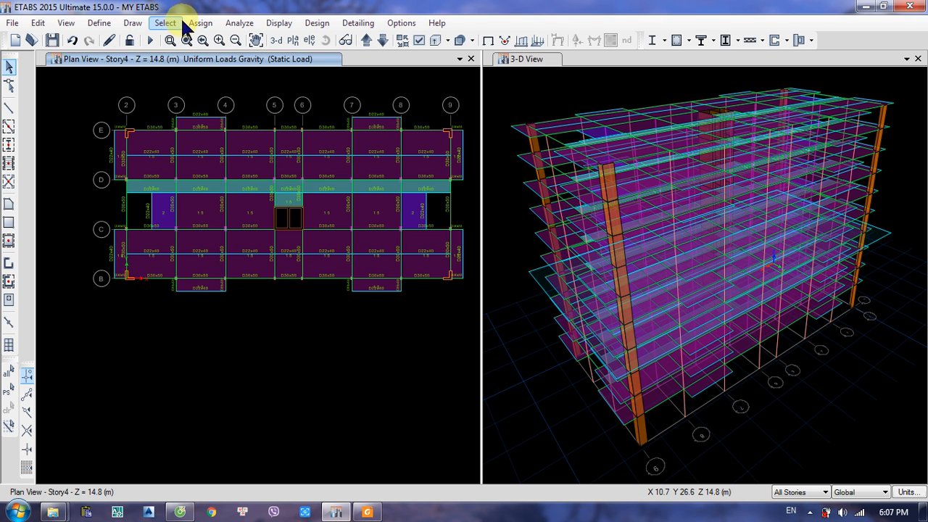
{"action": "middle_click_drag", "start_coordinate": [303, 100], "coordinate": [301, 119]}
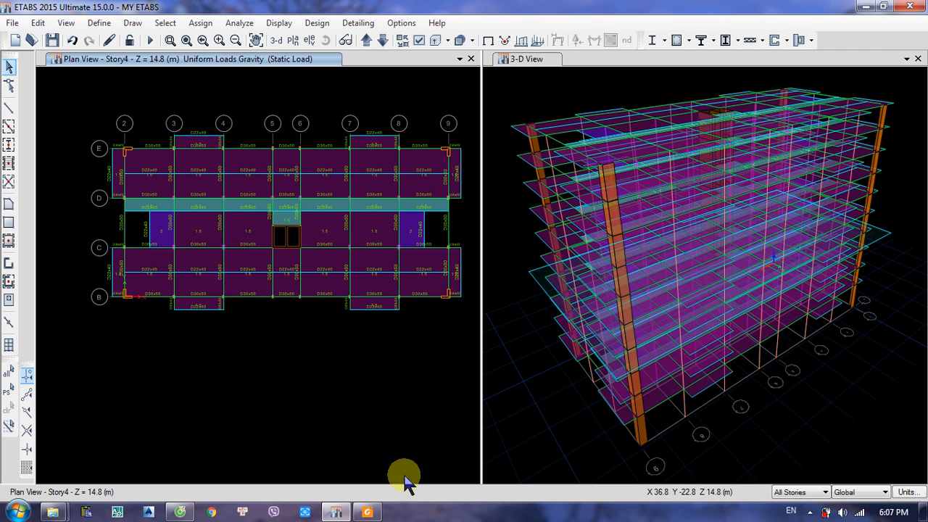
{"action": "left_click", "coordinate": [367, 512]}
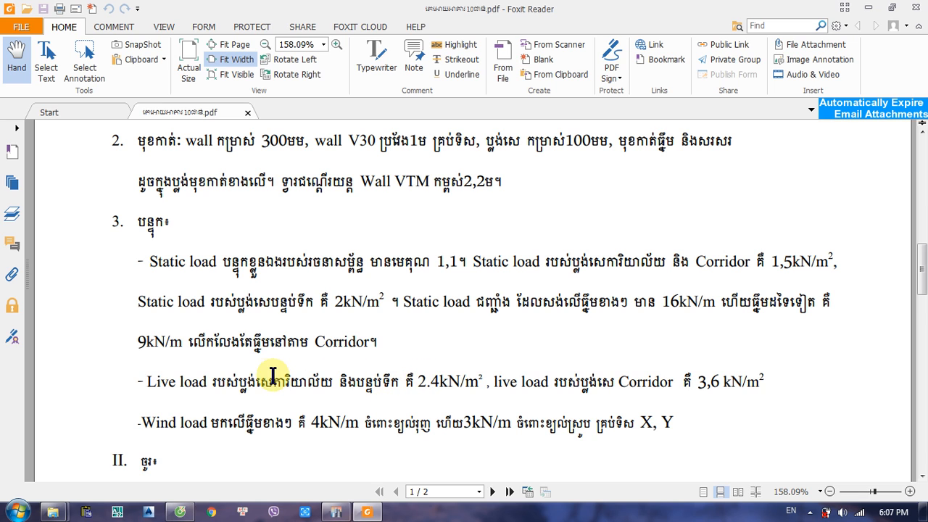
{"action": "left_click", "coordinate": [368, 512]}
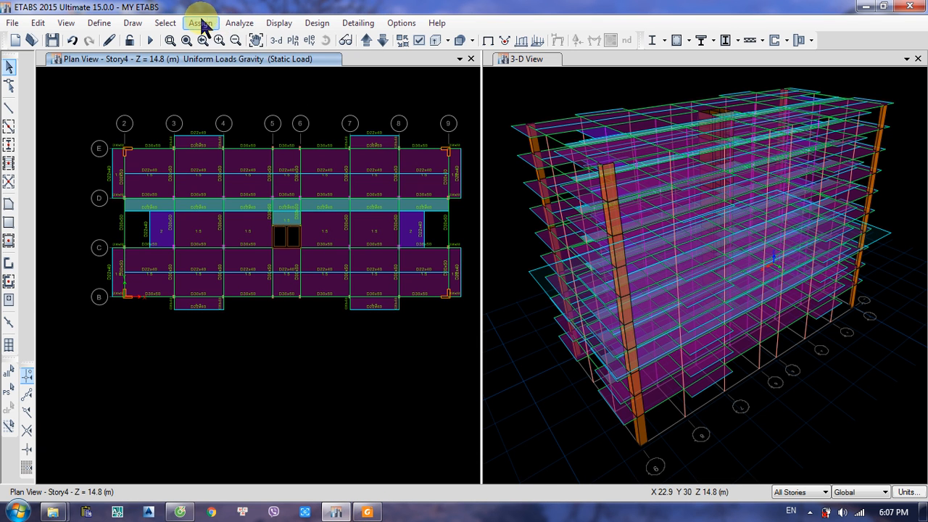
Step: Select all slabs with the OFFICE and TL slab properties on all stories
{"action": "left_click", "coordinate": [175, 24]}
{"action": "mouse_move", "coordinate": [187, 40]}
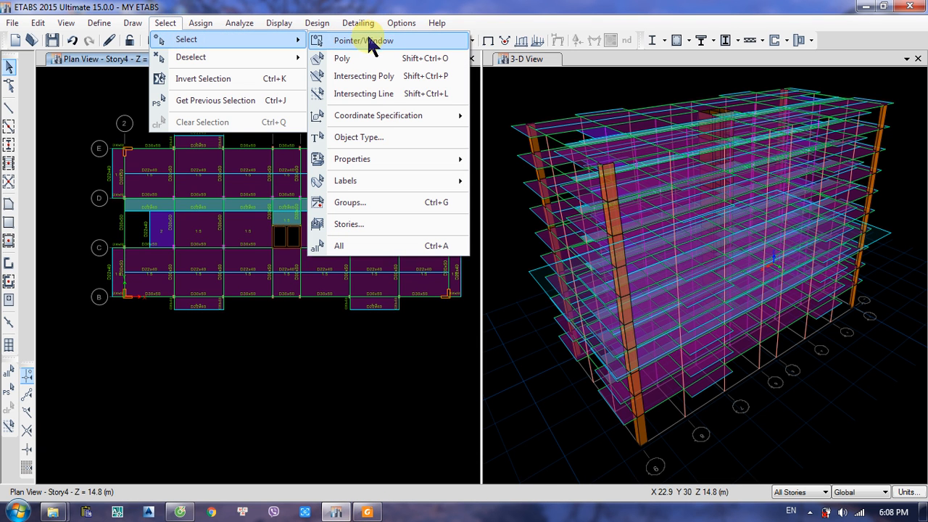
{"action": "mouse_move", "coordinate": [380, 165]}
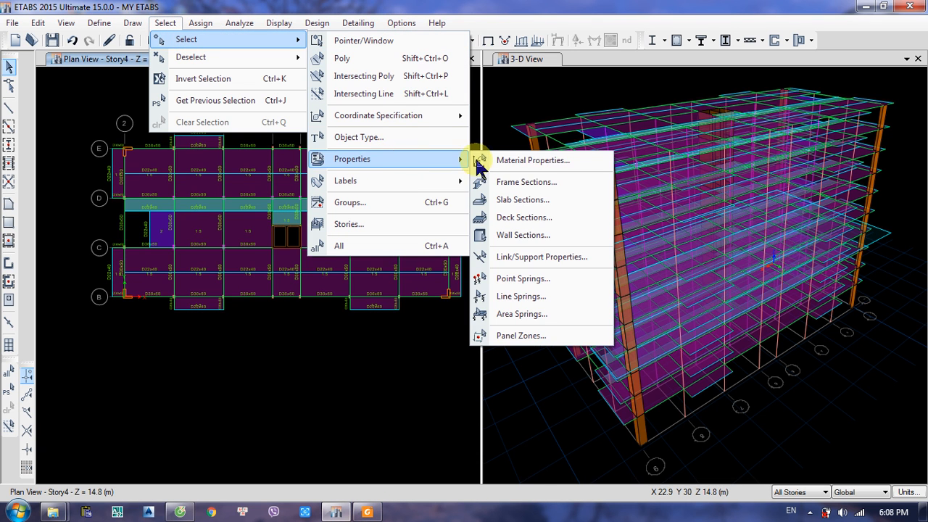
{"action": "left_click", "coordinate": [533, 200]}
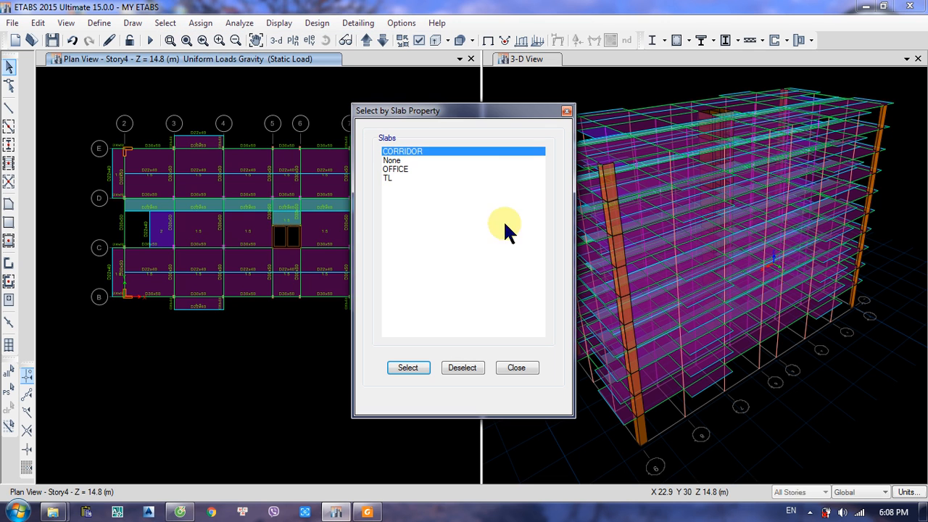
{"action": "left_click_drag", "start_coordinate": [398, 170], "coordinate": [390, 178]}
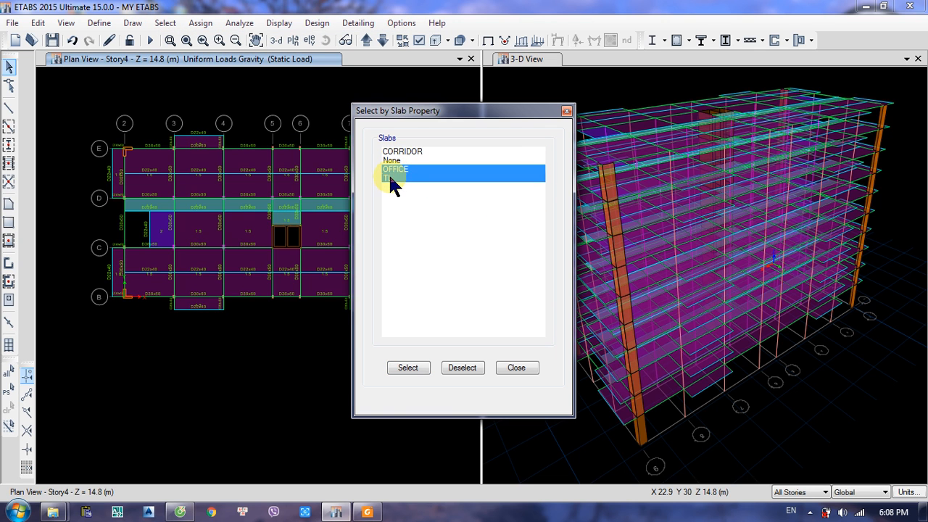
{"action": "left_click", "coordinate": [406, 372]}
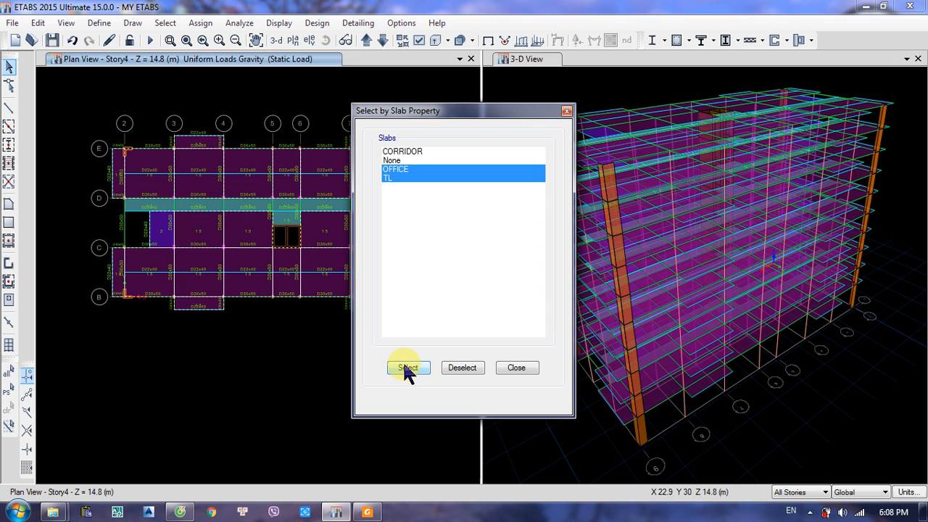
{"action": "left_click", "coordinate": [514, 368]}
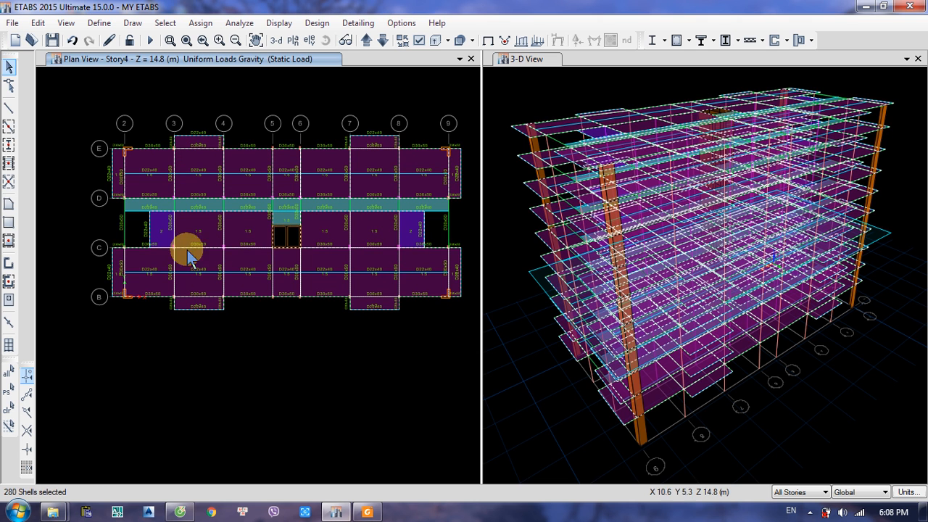
Step: Check the slab live load in the project PDF and assign 2.4 kN/m² uniform Live Load in Gravity direction to the selected slabs, replacing existing loads
{"action": "left_click", "coordinate": [200, 23]}
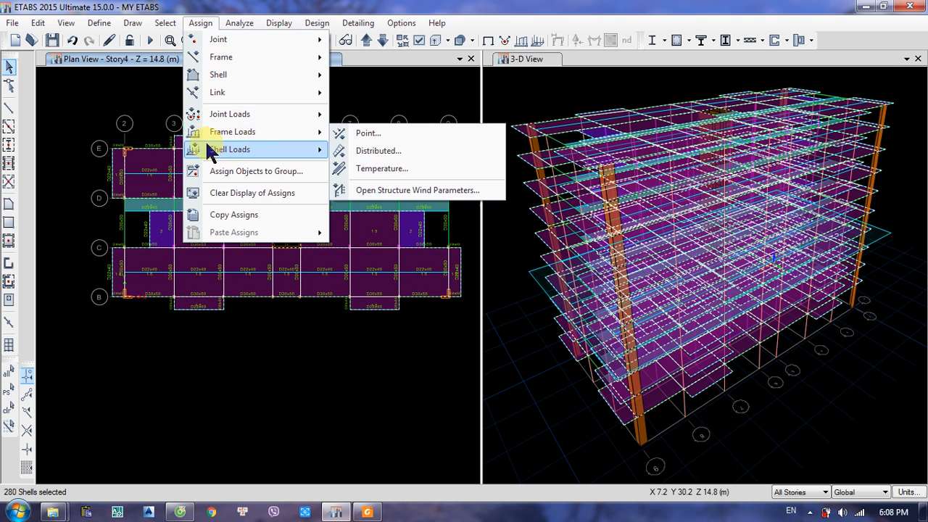
{"action": "mouse_move", "coordinate": [213, 150]}
{"action": "left_click", "coordinate": [390, 169]}
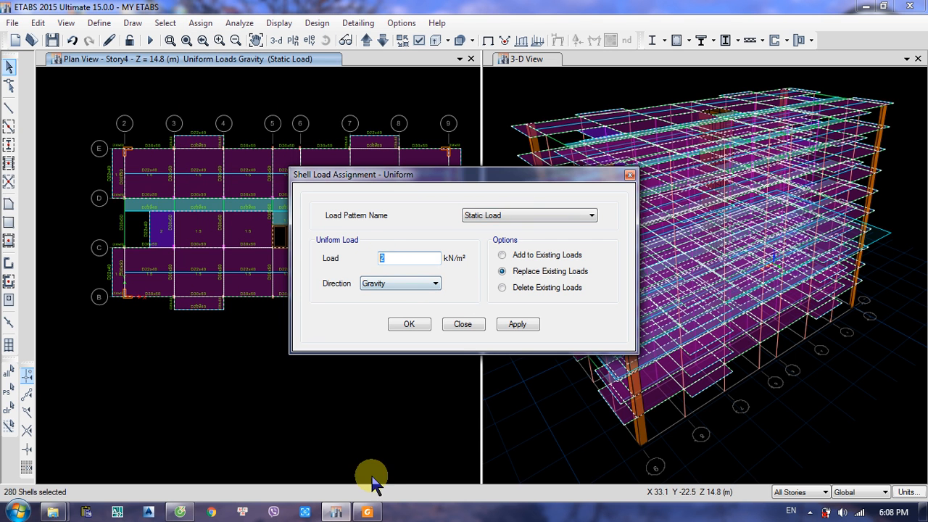
{"action": "left_click", "coordinate": [367, 512]}
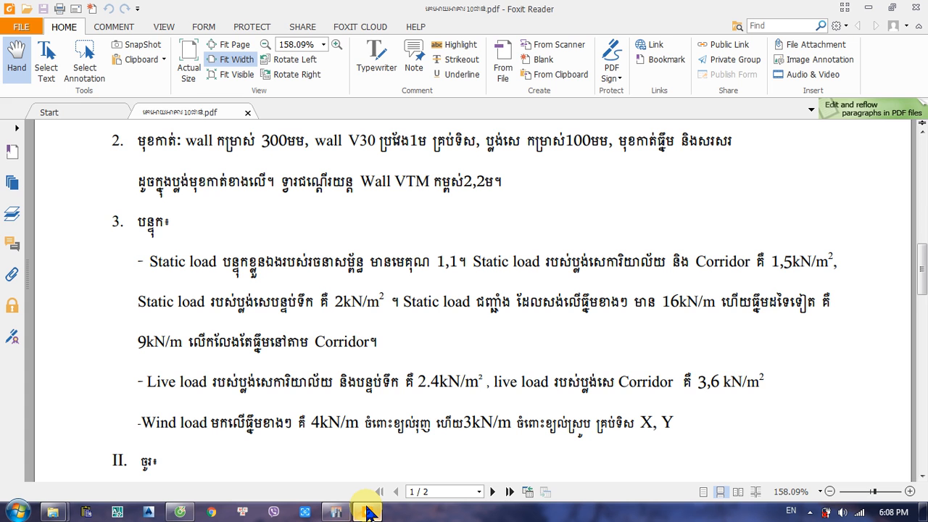
{"action": "left_click", "coordinate": [367, 512]}
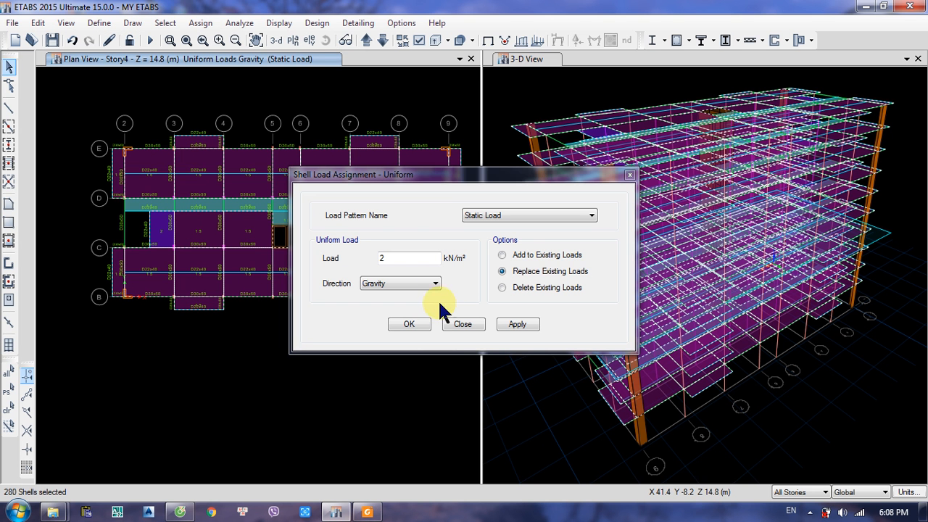
{"action": "left_click", "coordinate": [432, 255]}
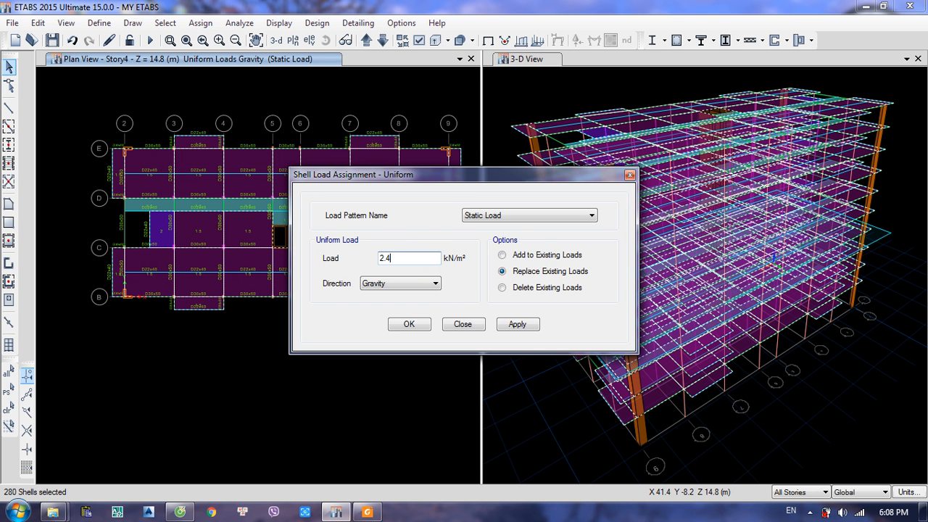
{"action": "left_click", "coordinate": [547, 216]}
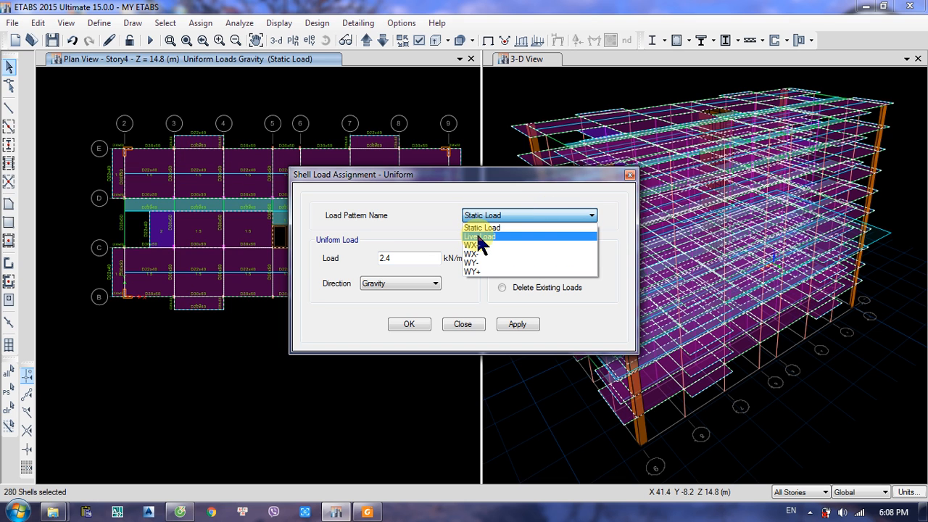
{"action": "left_click", "coordinate": [502, 237]}
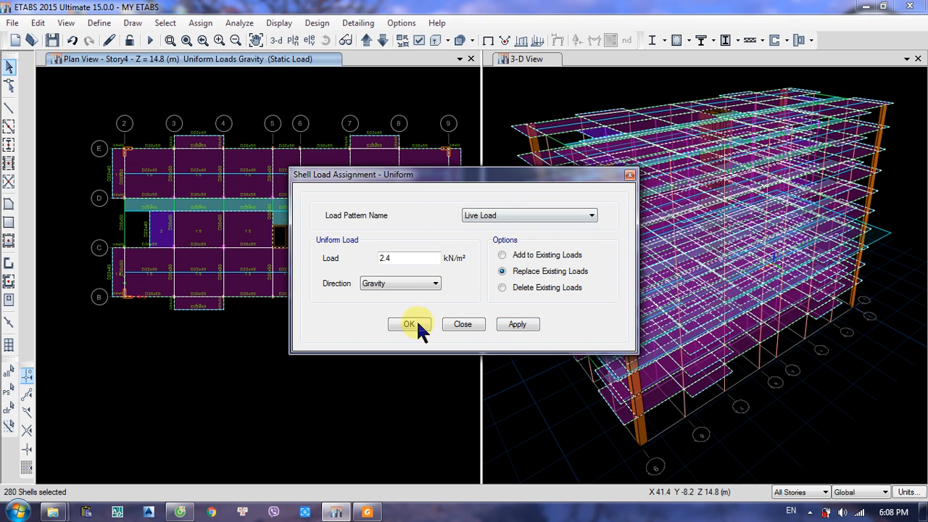
{"action": "left_click", "coordinate": [510, 322]}
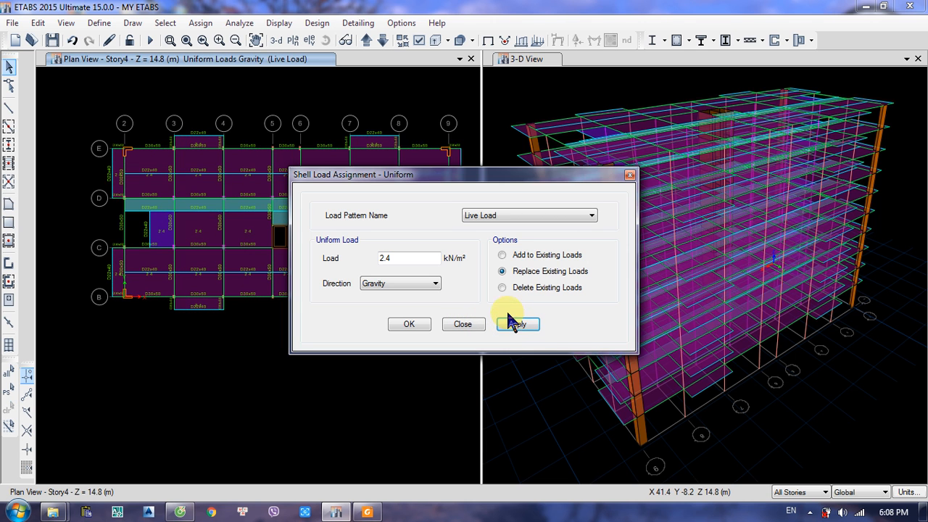
{"action": "left_click_drag", "start_coordinate": [403, 180], "coordinate": [638, 183]}
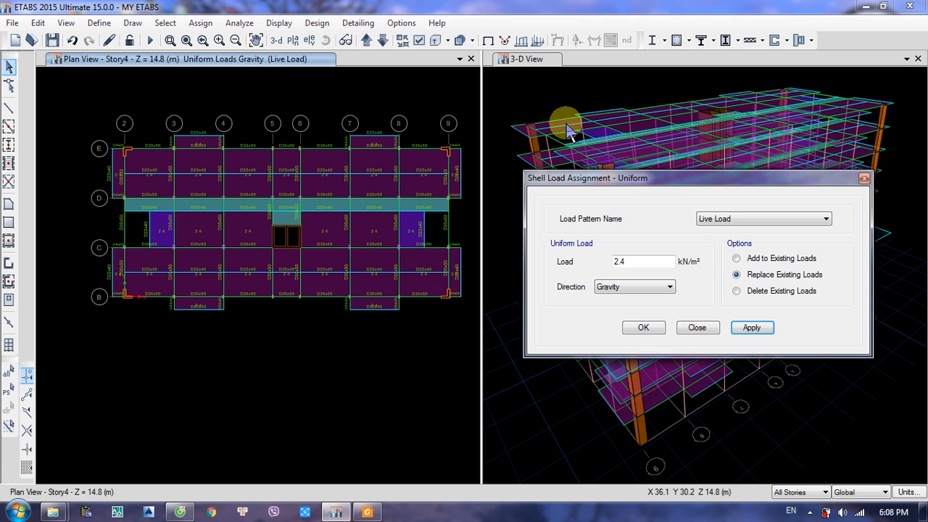
{"action": "left_click", "coordinate": [698, 327]}
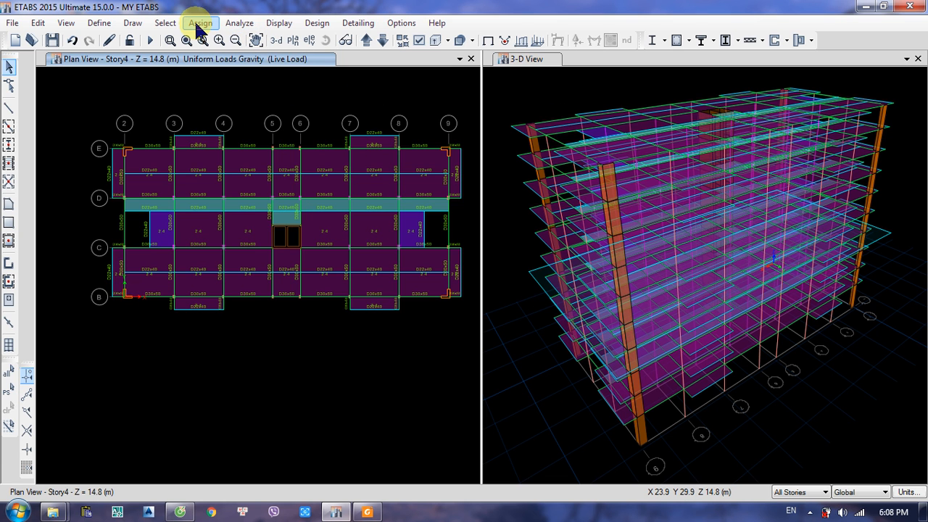
Step: Select all slabs with the CORRIDOR slab property on all stories
{"action": "left_click", "coordinate": [175, 23]}
{"action": "mouse_move", "coordinate": [183, 39]}
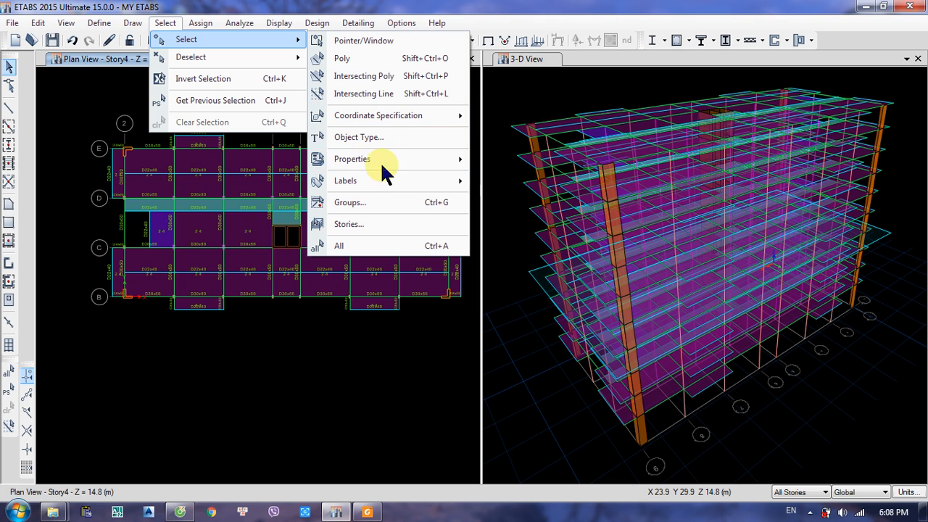
{"action": "mouse_move", "coordinate": [388, 164]}
{"action": "left_click", "coordinate": [541, 200]}
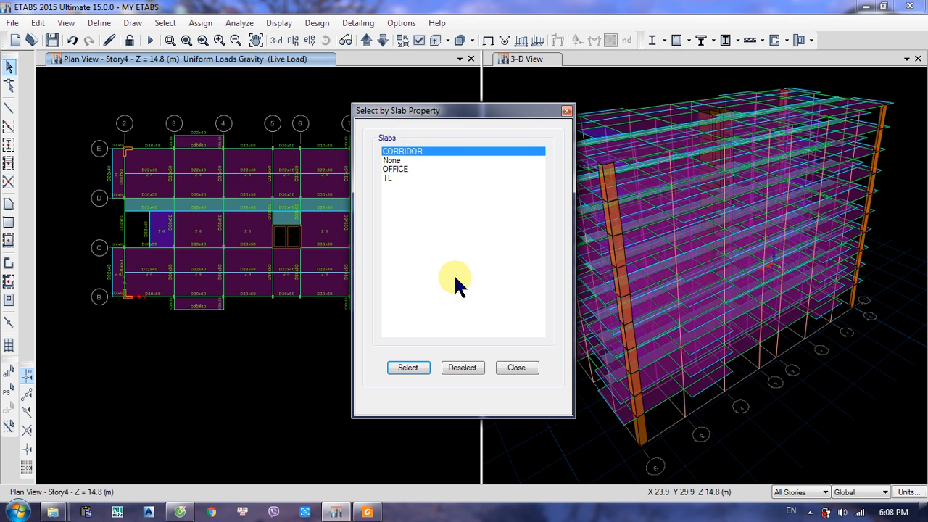
{"action": "left_click", "coordinate": [408, 366]}
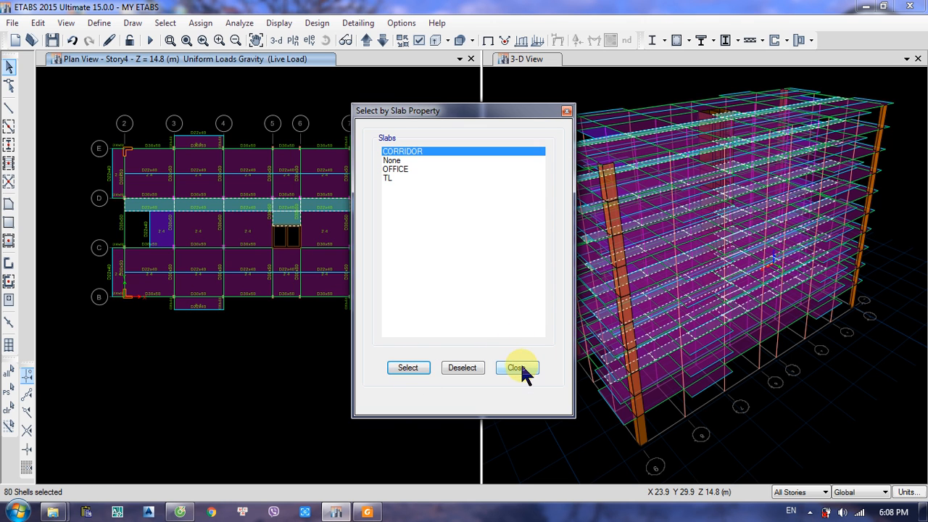
{"action": "left_click", "coordinate": [516, 368]}
Step: Assign a 3 kN/m² uniform Live Load in Gravity direction to the selected corridor slabs, replacing existing loads
{"action": "left_click", "coordinate": [201, 23]}
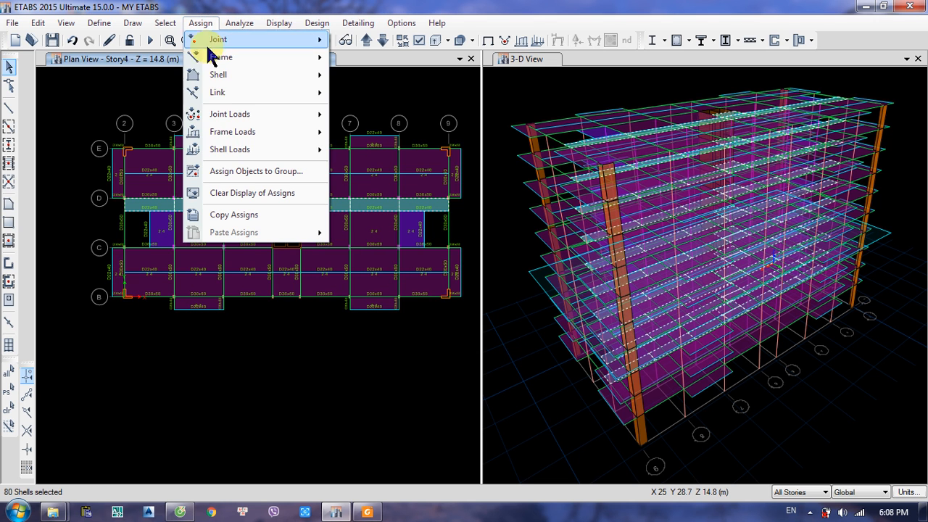
{"action": "mouse_move", "coordinate": [230, 149]}
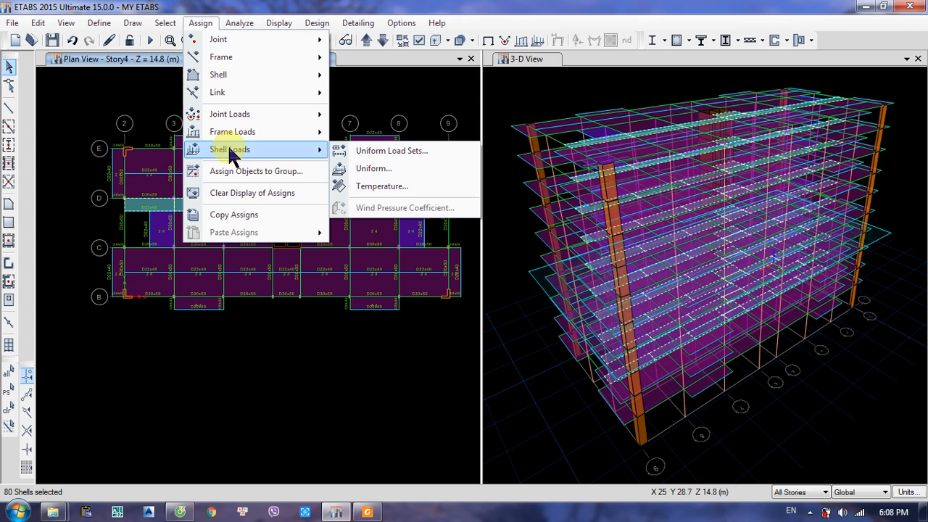
{"action": "left_click", "coordinate": [377, 170]}
{"action": "double_click", "coordinate": [630, 267]}
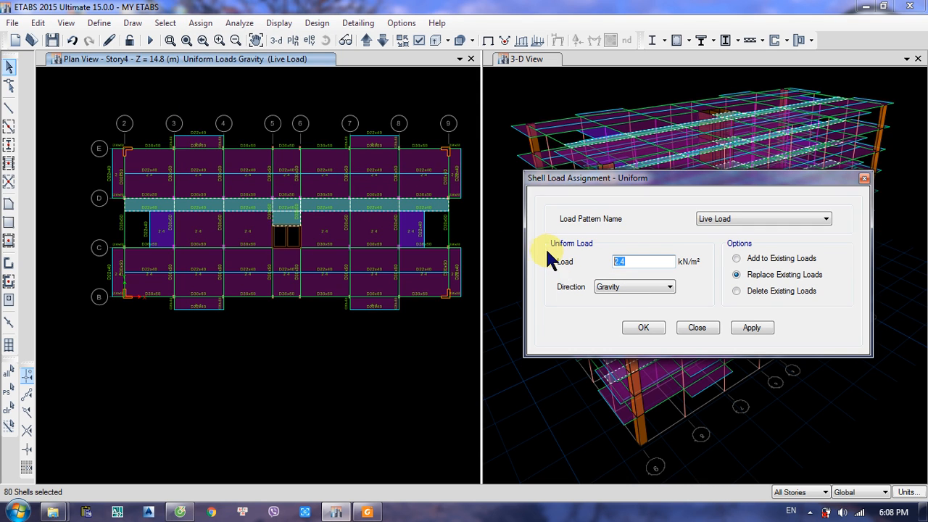
{"action": "left_click", "coordinate": [752, 328]}
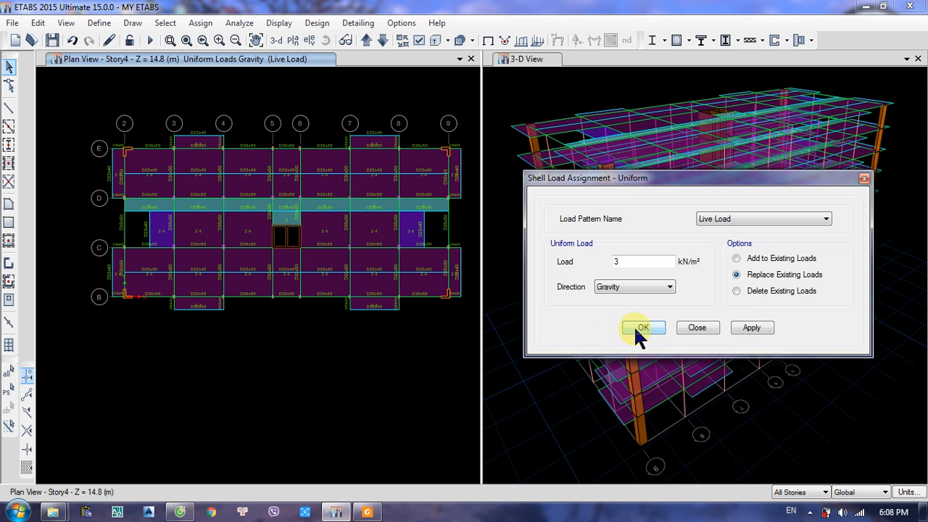
{"action": "left_click", "coordinate": [638, 328]}
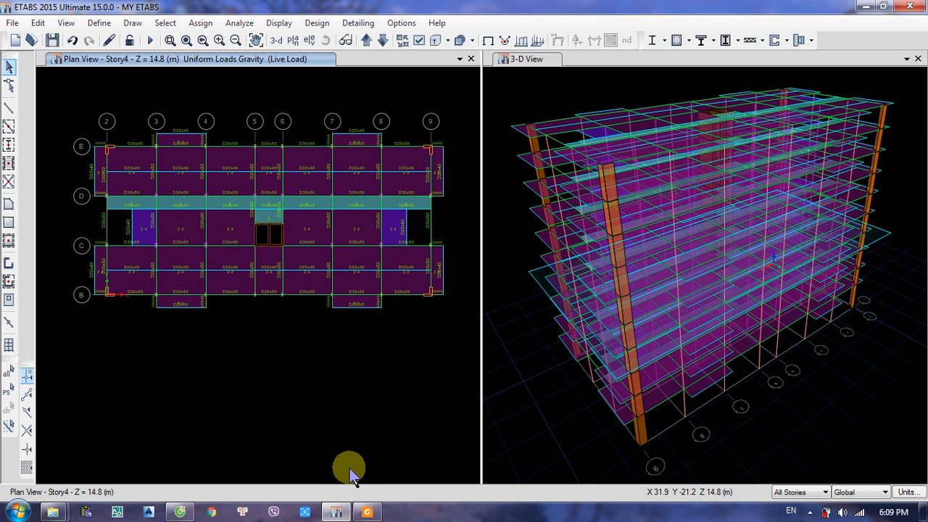
Step: Check the wall static load on beams in the Foxit Reader PDF, return to ETABS, and select the D30x50 beams along grid 2 from B to E
{"action": "left_click", "coordinate": [367, 512]}
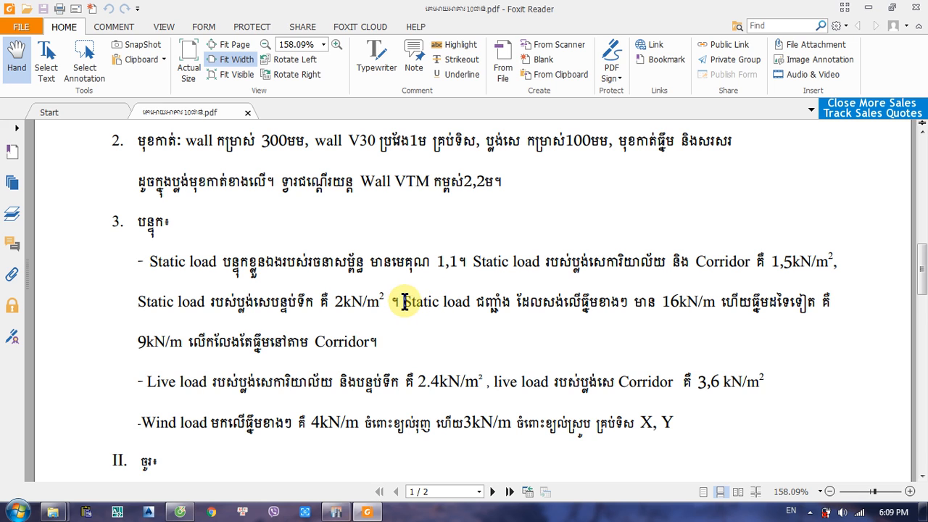
{"action": "left_click_drag", "start_coordinate": [403, 301], "coordinate": [468, 302]}
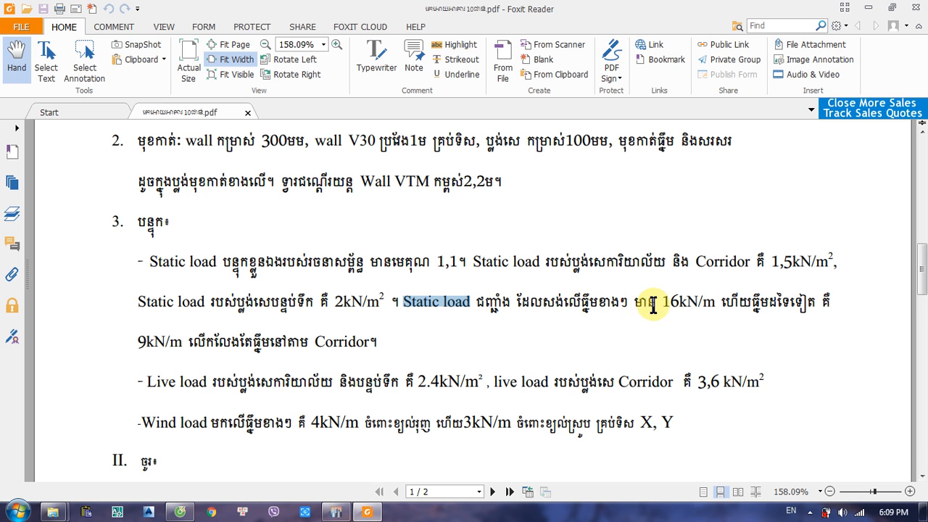
{"action": "left_click_drag", "start_coordinate": [662, 303], "coordinate": [716, 303]}
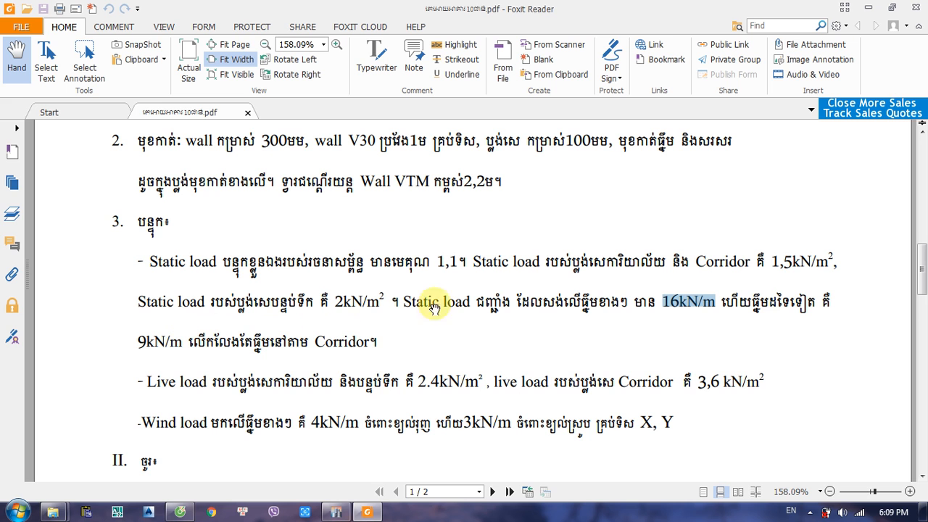
{"action": "left_click", "coordinate": [335, 513]}
{"action": "scroll", "coordinate": [109, 251], "scroll_direction": "up", "scroll_amount": 2}
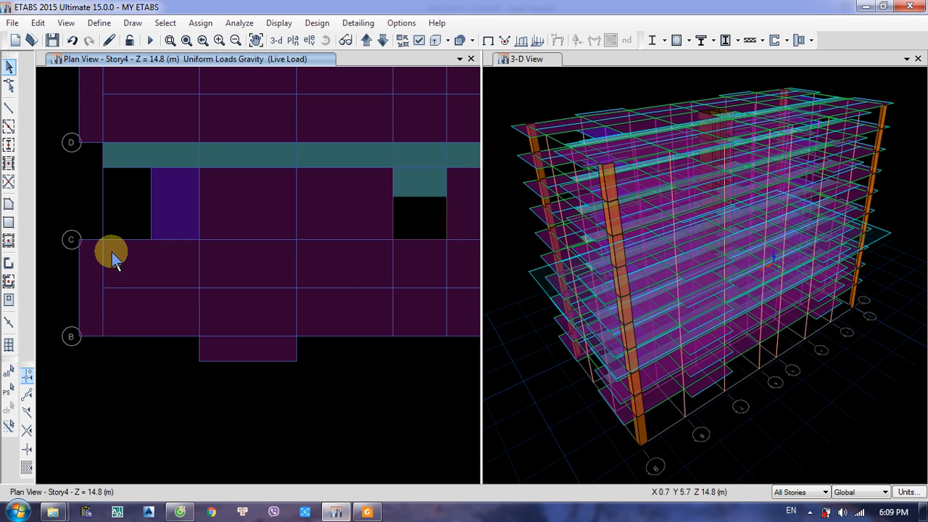
{"action": "left_click", "coordinate": [101, 195]}
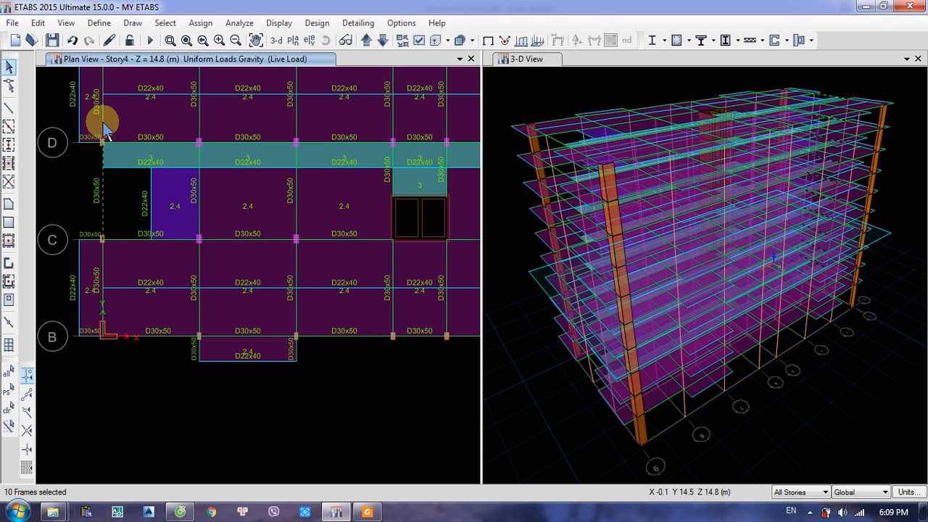
{"action": "left_click", "coordinate": [103, 276]}
Step: Add the D30x50 edge beams along grid B, from grid 2 to grid 9, to the selection on all stories
{"action": "left_click", "coordinate": [169, 335]}
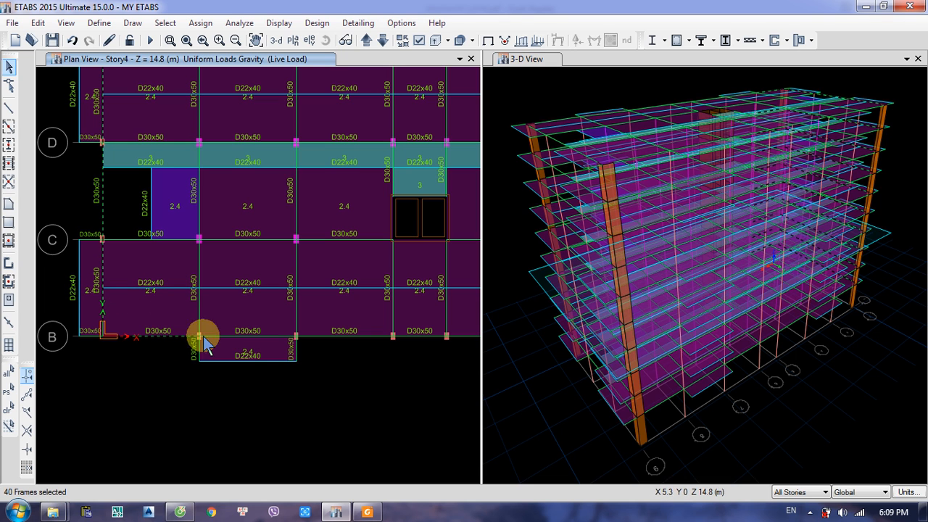
{"action": "left_click", "coordinate": [270, 336]}
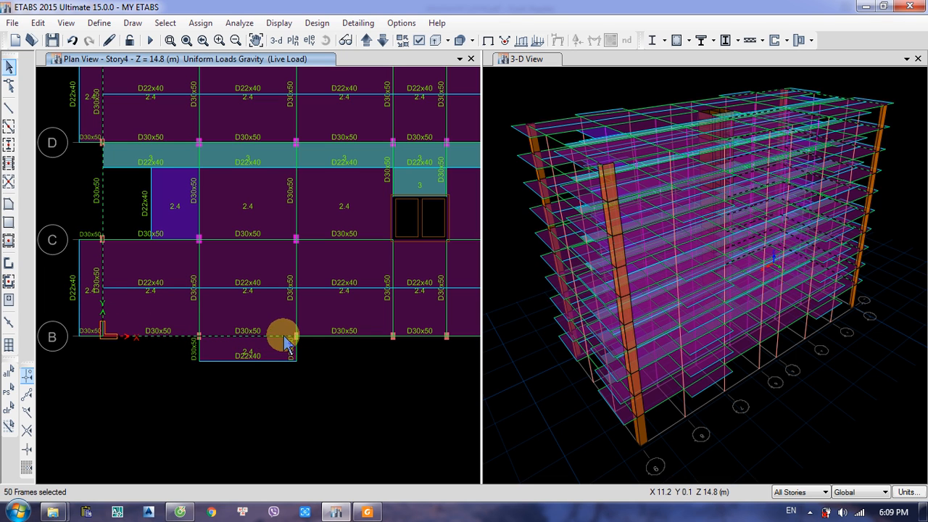
{"action": "left_click", "coordinate": [332, 336]}
{"action": "middle_click_drag", "start_coordinate": [410, 286], "coordinate": [201, 290]}
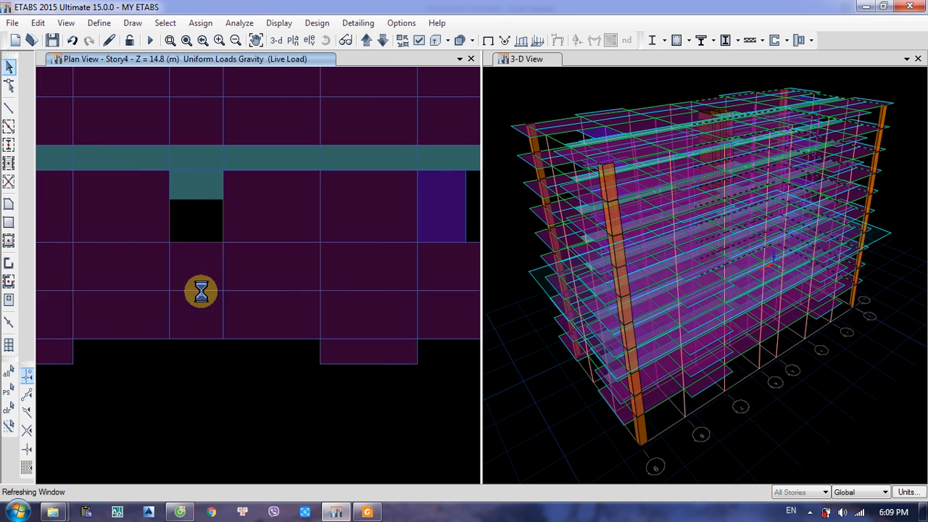
{"action": "left_click", "coordinate": [204, 338]}
{"action": "left_click", "coordinate": [265, 338]}
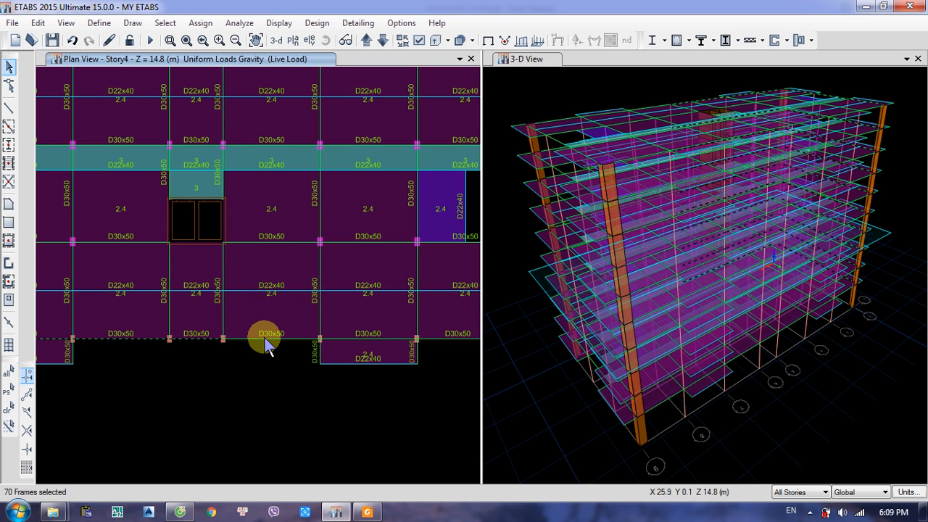
{"action": "left_click", "coordinate": [376, 339]}
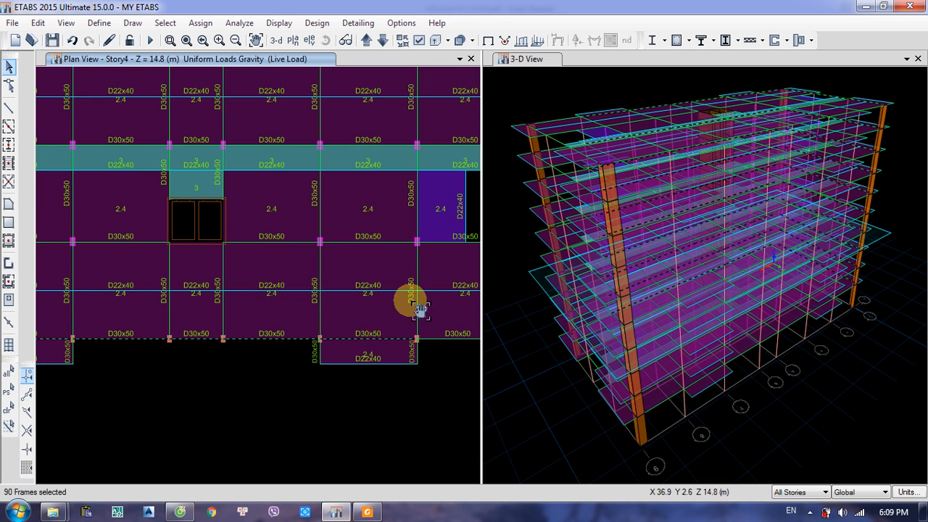
{"action": "middle_click_drag", "start_coordinate": [411, 301], "coordinate": [211, 309]}
{"action": "left_click", "coordinate": [262, 347]}
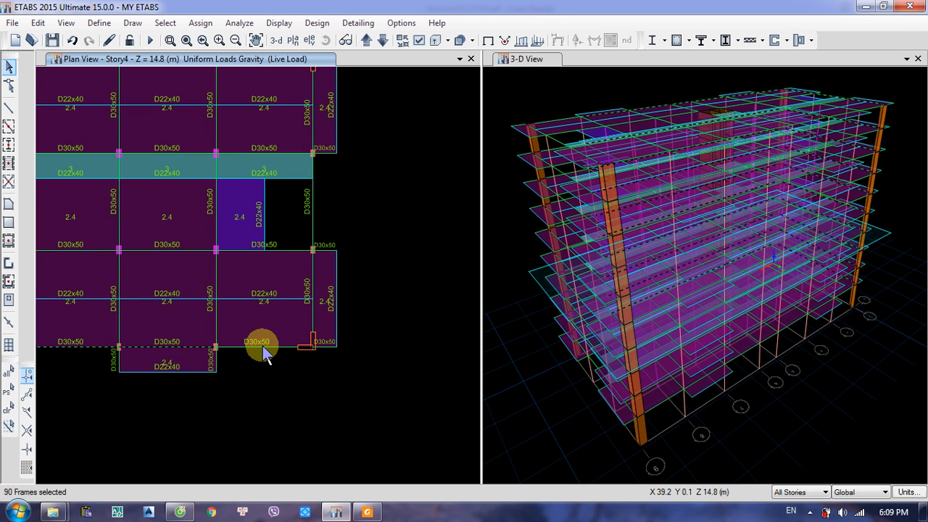
Step: Add the D30x50 edge beams along grid 9, from grid B to grid E, to the selection on all stories
{"action": "left_click", "coordinate": [313, 279]}
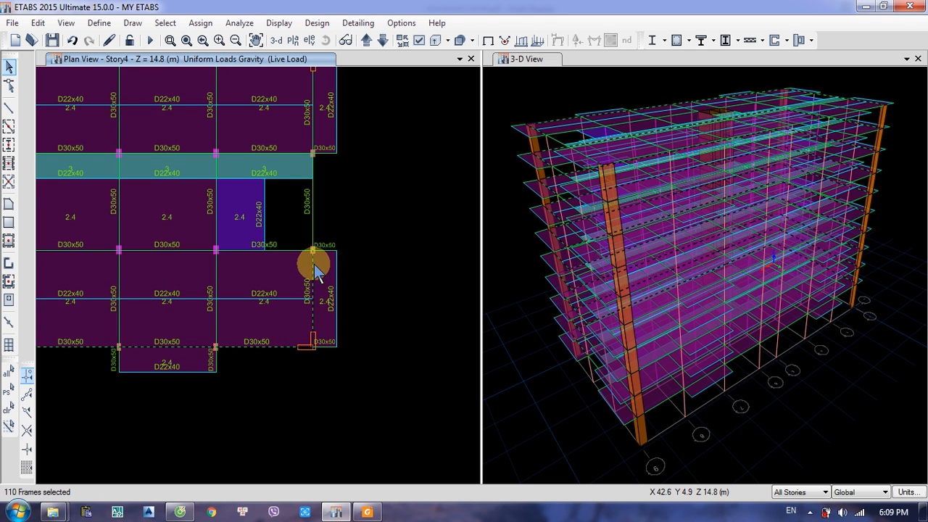
{"action": "left_click", "coordinate": [313, 130]}
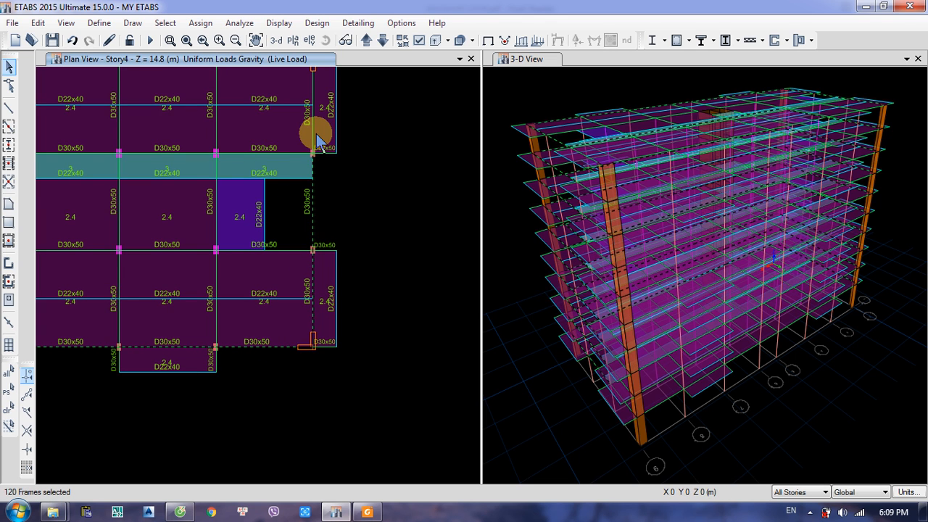
{"action": "left_click", "coordinate": [314, 132]}
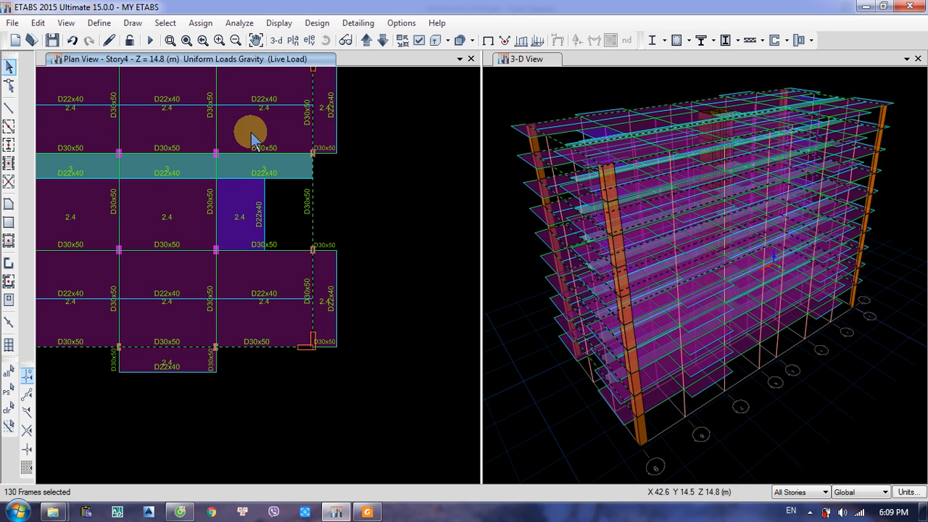
Step: Add the D30x50 edge beams along grid E, from grid 9 to grid 2, to the selection, leaving the balcony slabs unselected
{"action": "middle_click_drag", "start_coordinate": [248, 133], "coordinate": [341, 302]}
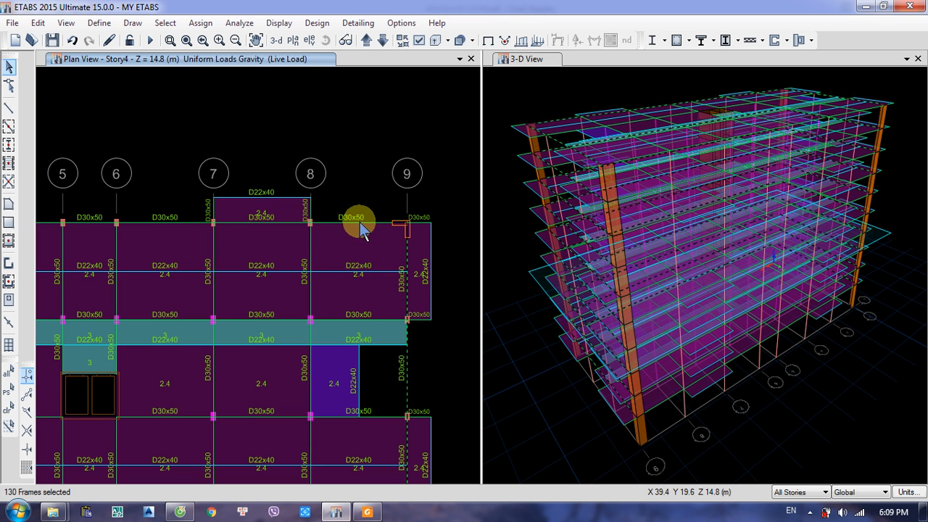
{"action": "left_click", "coordinate": [361, 224]}
{"action": "left_click", "coordinate": [256, 226]}
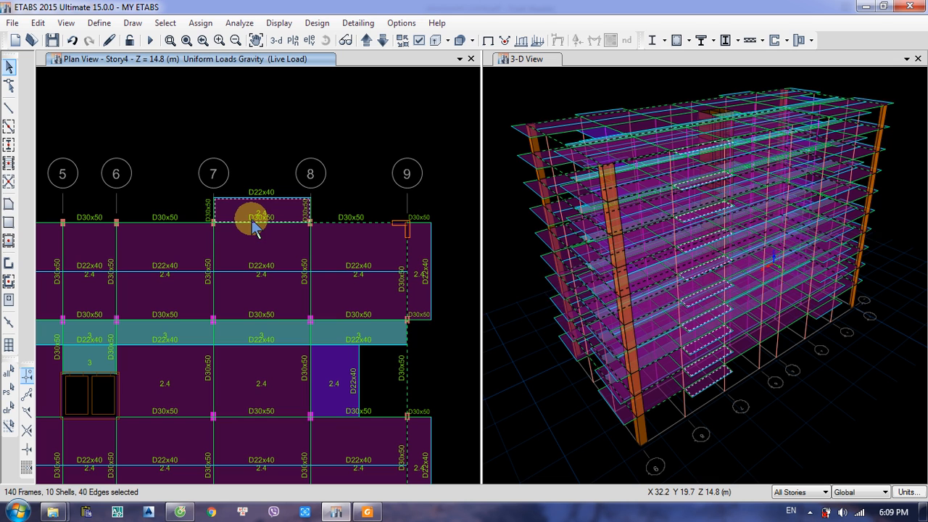
{"action": "left_click", "coordinate": [261, 222]}
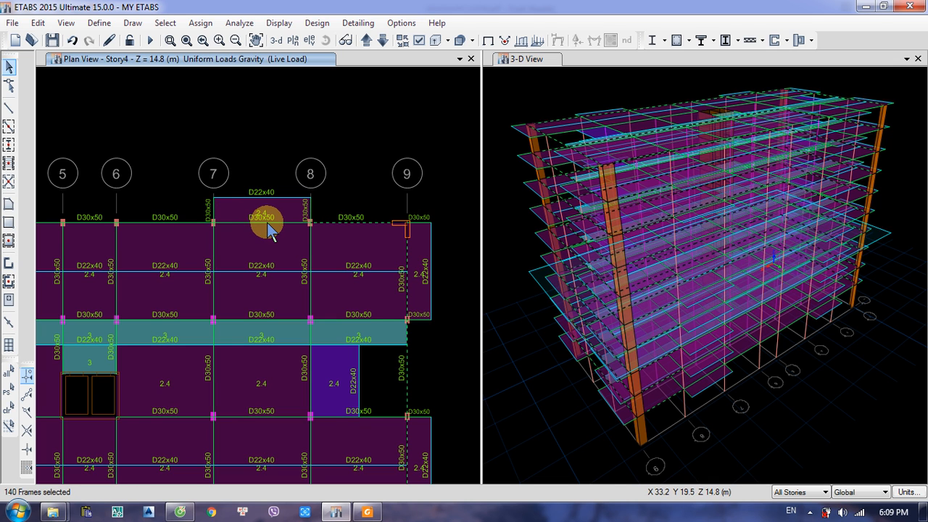
{"action": "left_click", "coordinate": [161, 227]}
{"action": "middle_click_drag", "start_coordinate": [108, 266], "coordinate": [335, 303]}
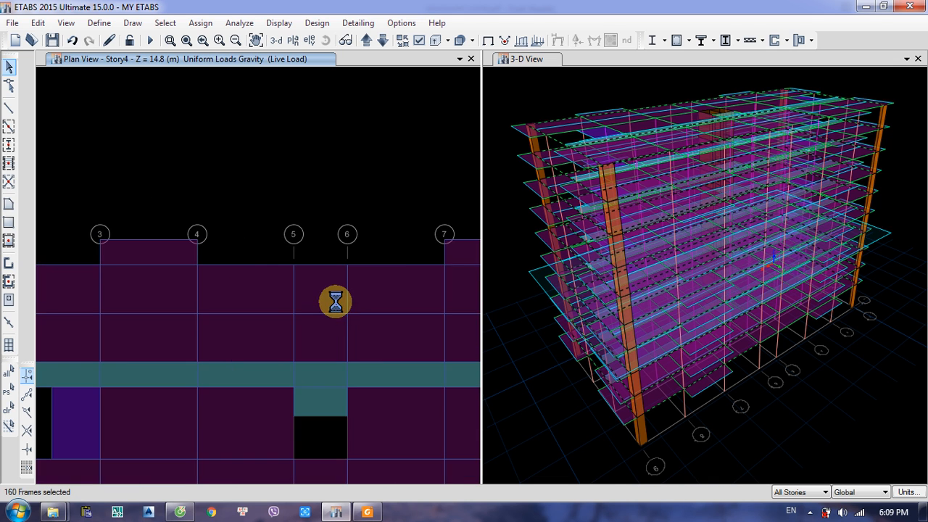
{"action": "left_click", "coordinate": [312, 266]}
{"action": "left_click", "coordinate": [251, 265]}
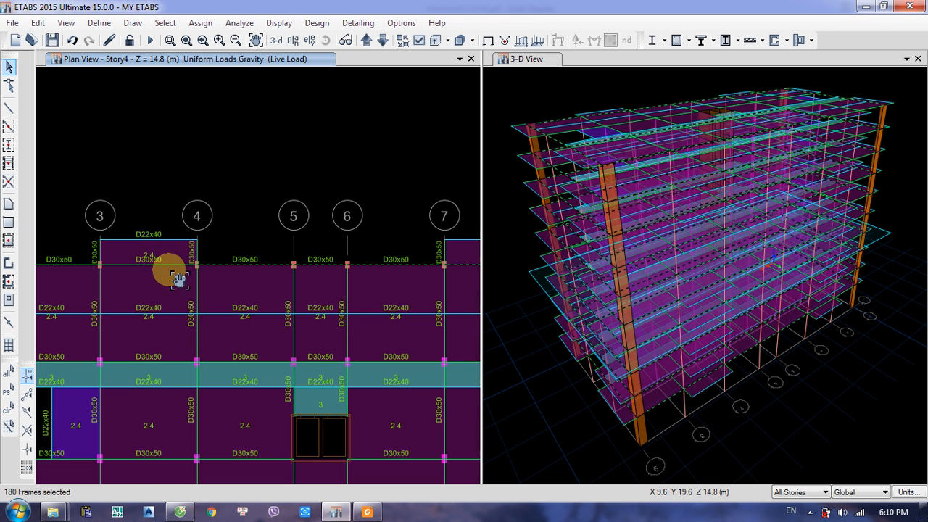
{"action": "middle_click_drag", "start_coordinate": [167, 265], "coordinate": [361, 275]}
{"action": "left_click", "coordinate": [348, 293]}
{"action": "left_click", "coordinate": [266, 285]}
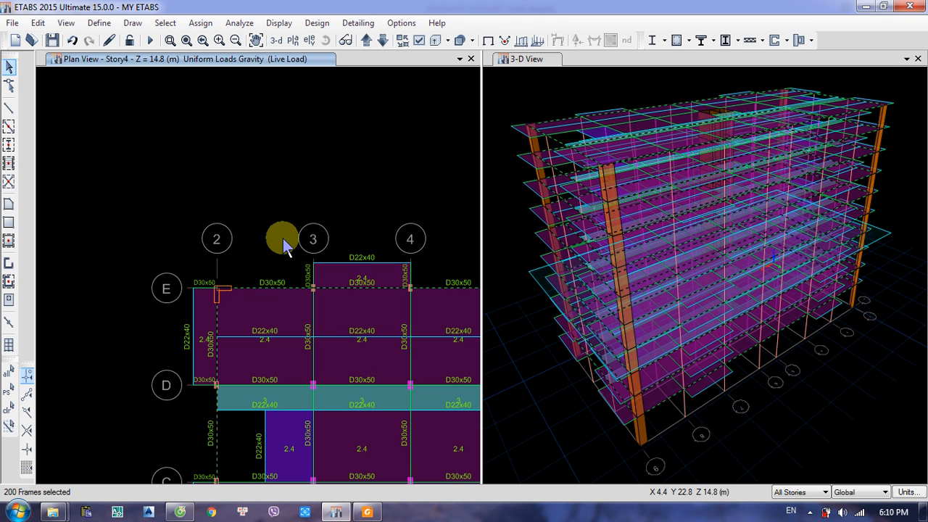
{"action": "scroll", "coordinate": [394, 321], "scroll_direction": "down", "scroll_amount": 2}
{"action": "left_click", "coordinate": [338, 321]}
{"action": "scroll", "coordinate": [208, 289], "scroll_direction": "down", "scroll_amount": 2}
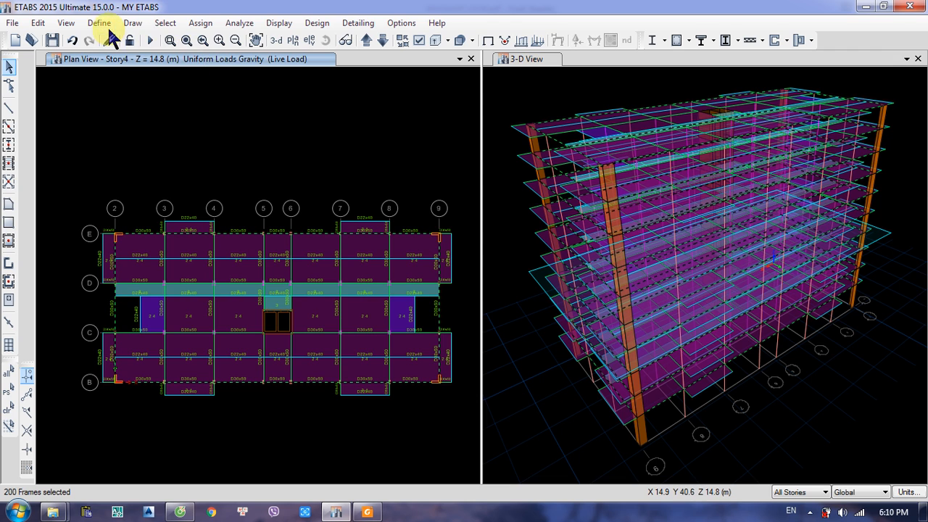
Step: Assign a 16 kN/m uniform distributed Static Load in Gravity direction to the selected edge beams, replacing existing loads
{"action": "left_click", "coordinate": [203, 22]}
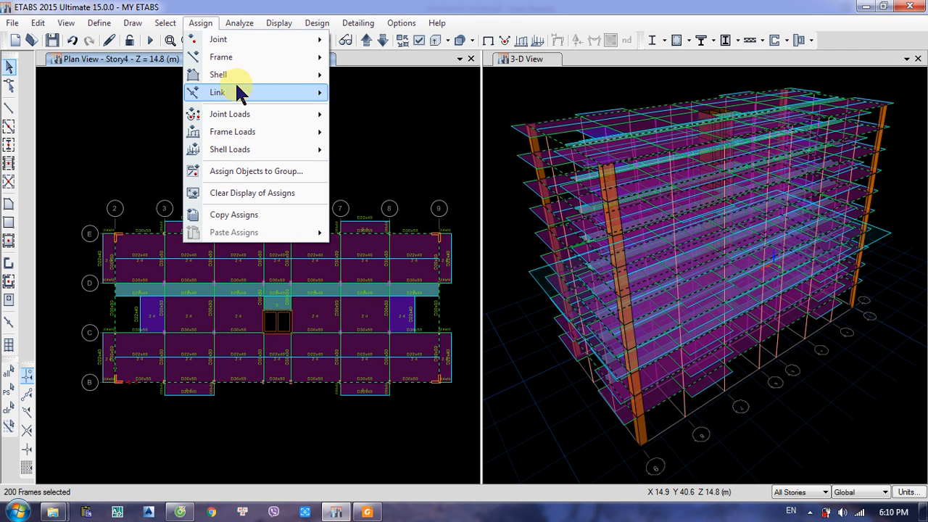
{"action": "mouse_move", "coordinate": [268, 94]}
{"action": "mouse_move", "coordinate": [283, 131]}
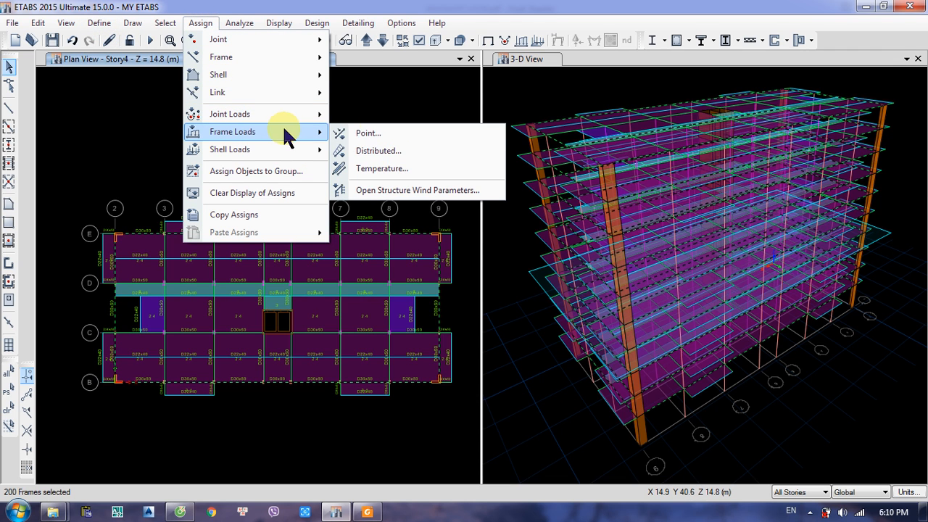
{"action": "left_click", "coordinate": [379, 151]}
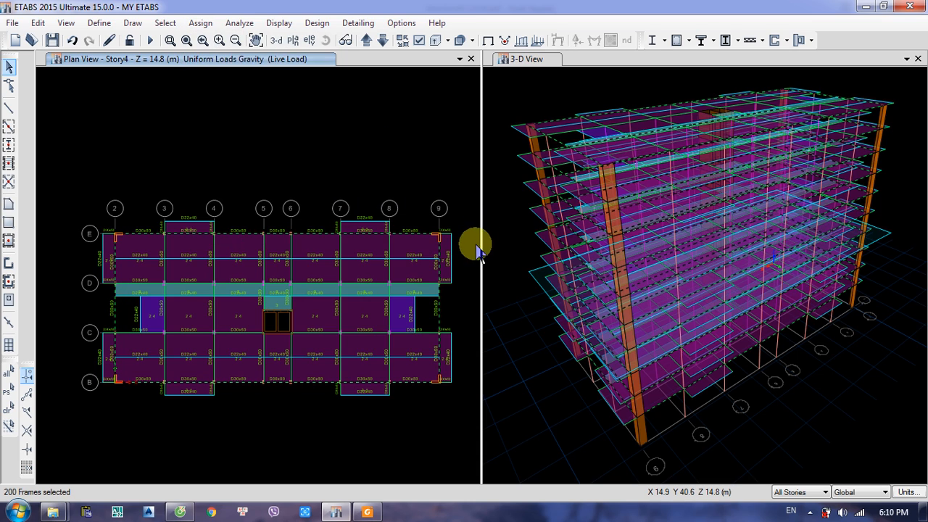
{"action": "left_click", "coordinate": [367, 512]}
{"action": "left_click", "coordinate": [367, 512]}
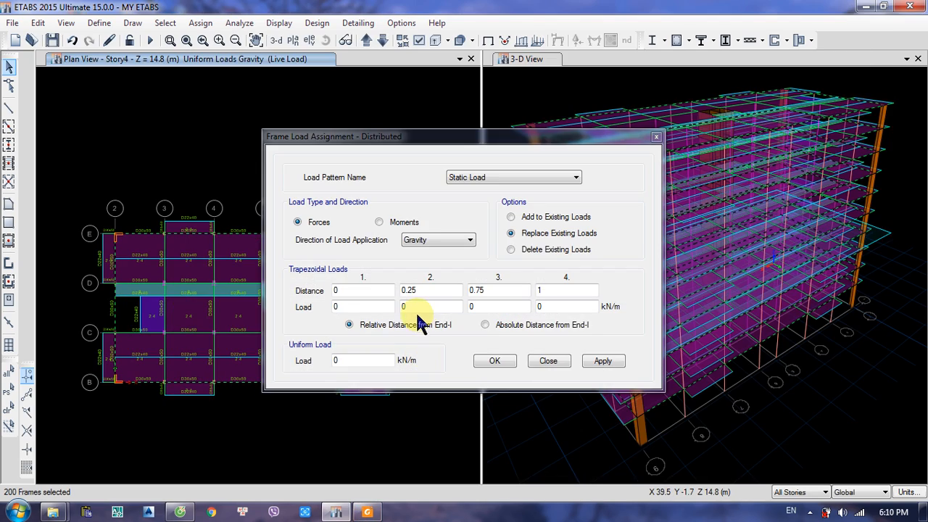
{"action": "left_click", "coordinate": [322, 363]}
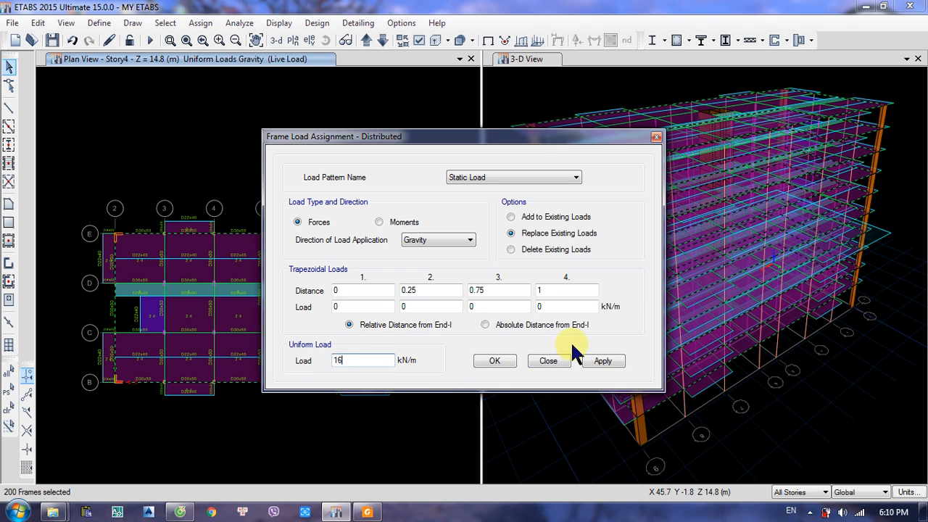
{"action": "left_click", "coordinate": [603, 361]}
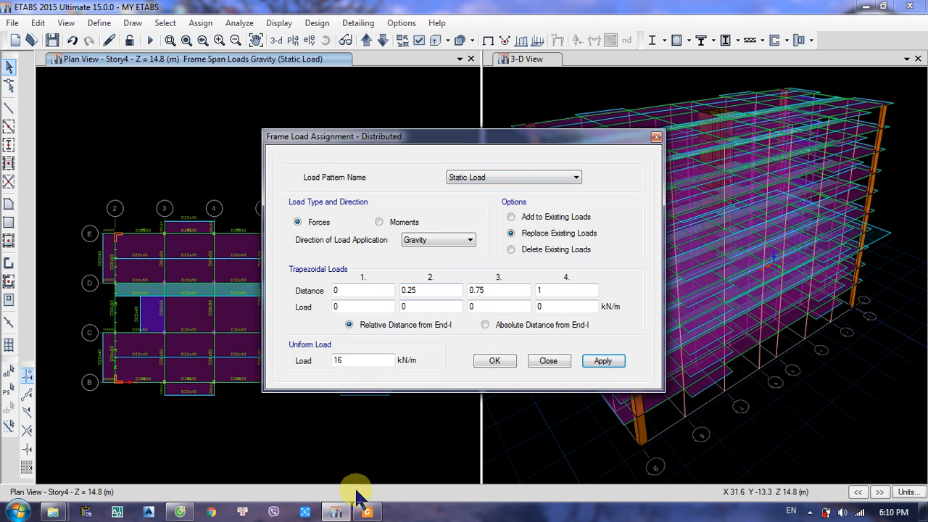
Step: Check the wall static loads and floor plan in the Foxit Reader PDF, return to ETABS, and close the distributed frame load assignment
{"action": "left_click", "coordinate": [370, 513]}
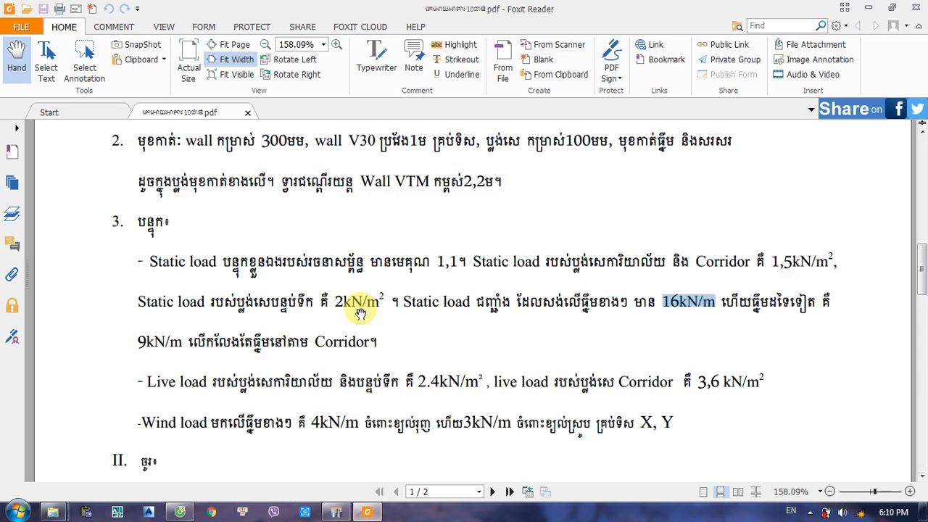
{"action": "scroll", "coordinate": [357, 285], "scroll_direction": "up", "scroll_amount": 10}
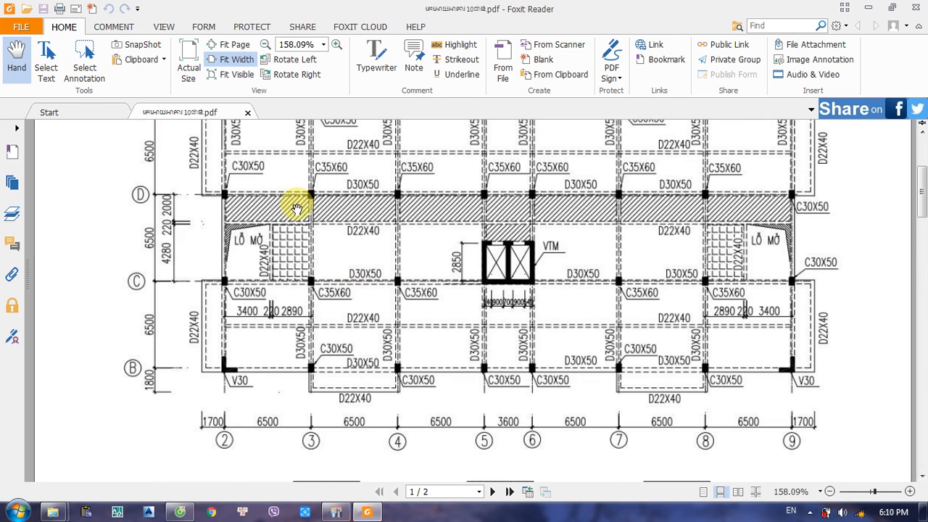
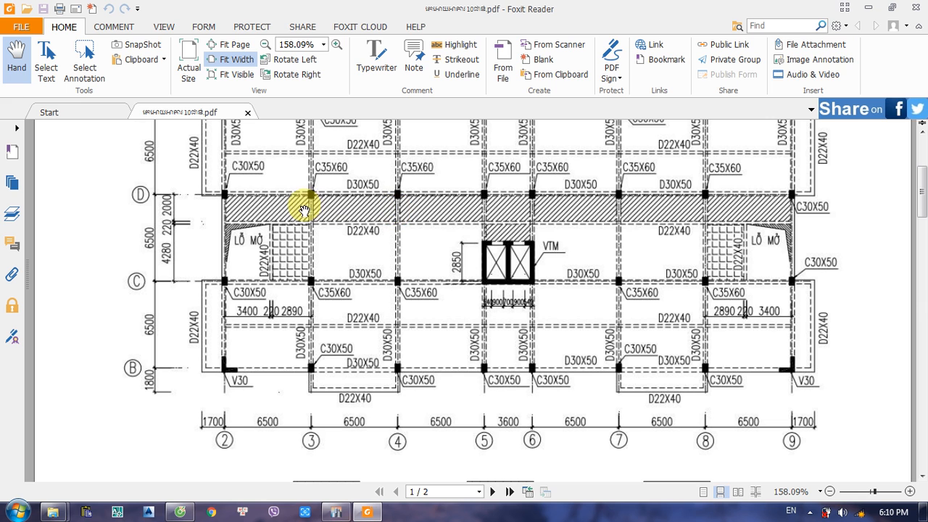
{"action": "left_click", "coordinate": [870, 9]}
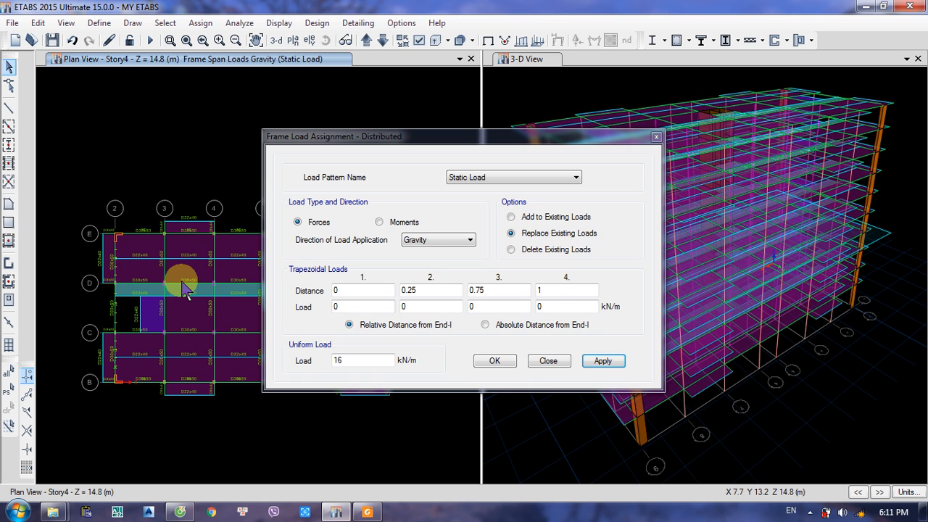
{"action": "left_click", "coordinate": [487, 360]}
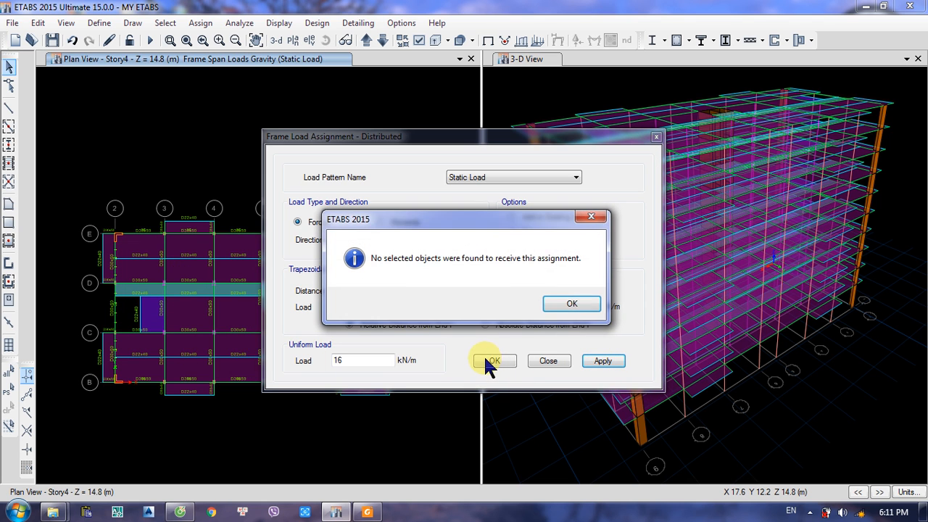
{"action": "left_click", "coordinate": [571, 304]}
{"action": "left_click", "coordinate": [548, 361]}
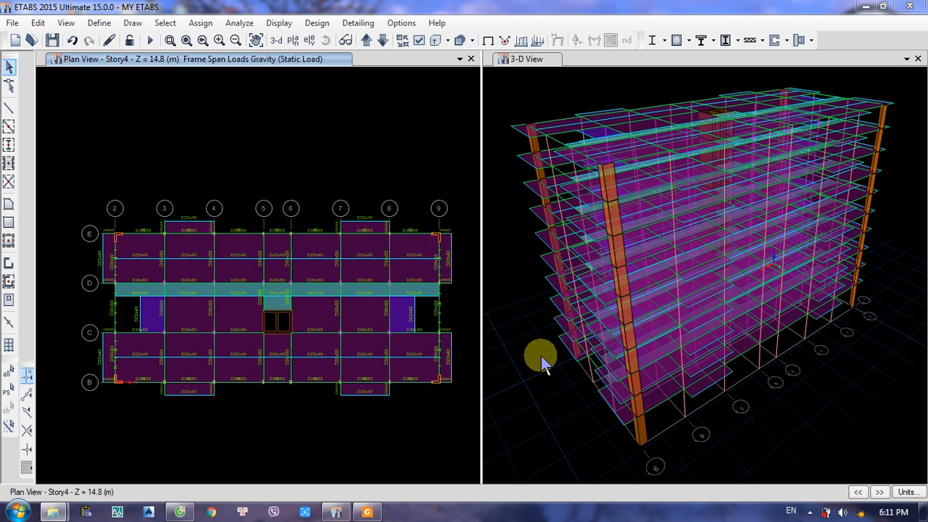
Step: Show the Story4 floor in a perspective 3-D view and examine the static loads on the perimeter beams from several angles
{"action": "scroll", "coordinate": [290, 145], "scroll_direction": "up", "scroll_amount": 4}
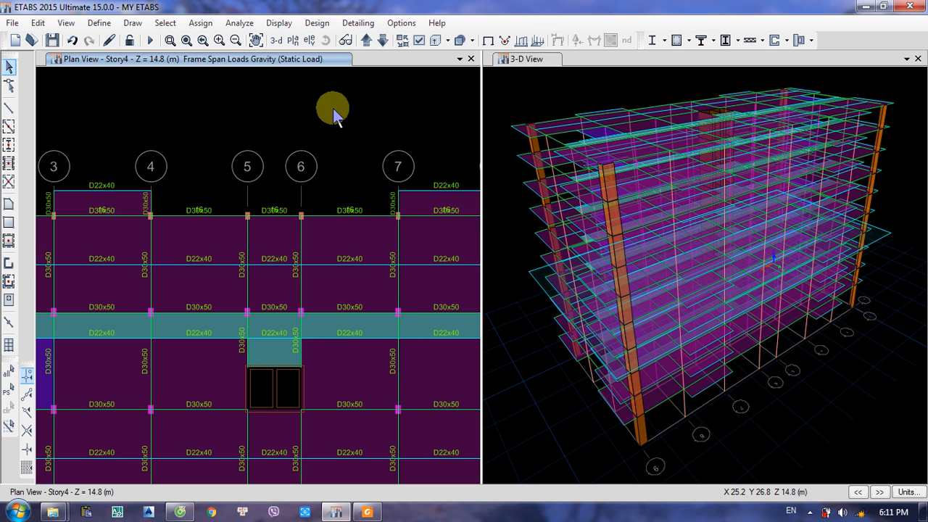
{"action": "scroll", "coordinate": [333, 110], "scroll_direction": "down", "scroll_amount": 4}
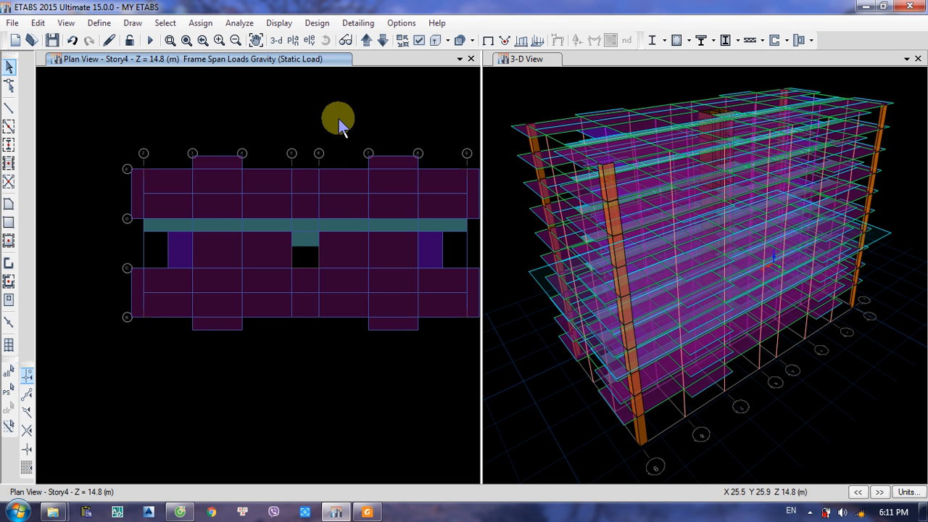
{"action": "left_click", "coordinate": [346, 41]}
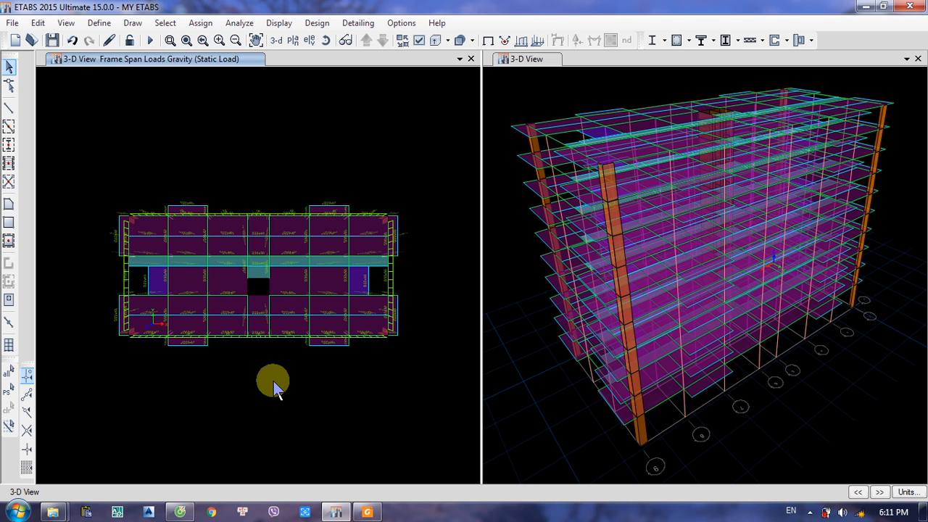
{"action": "middle_click_drag", "start_coordinate": [276, 384], "coordinate": [329, 215], "text": "shift"}
{"action": "scroll", "coordinate": [182, 356], "scroll_direction": "up", "scroll_amount": 3}
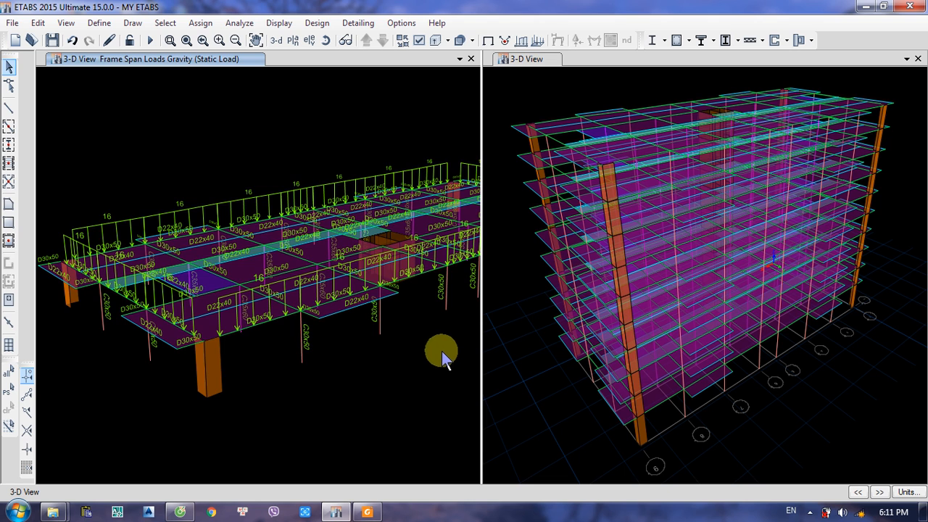
{"action": "scroll", "coordinate": [404, 373], "scroll_direction": "up", "scroll_amount": 3}
{"action": "scroll", "coordinate": [333, 340], "scroll_direction": "down", "scroll_amount": 3}
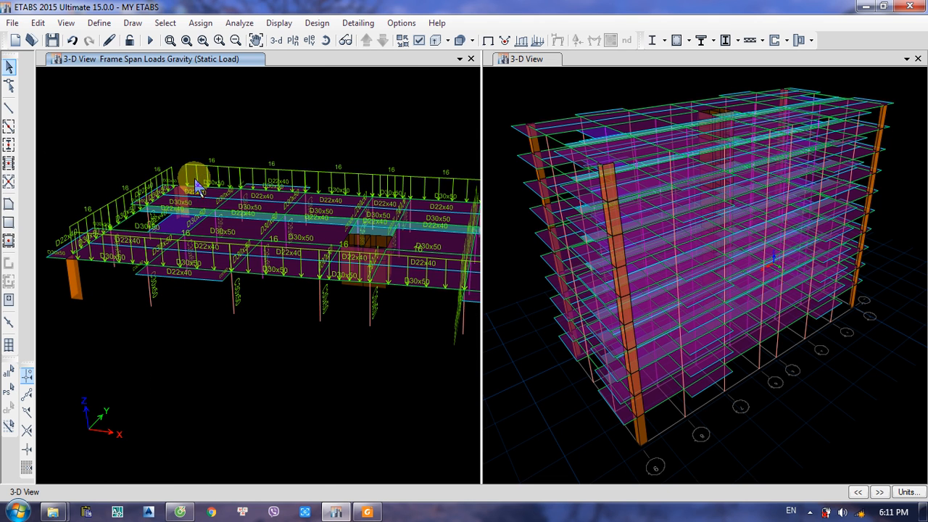
{"action": "scroll", "coordinate": [131, 308], "scroll_direction": "up", "scroll_amount": 3}
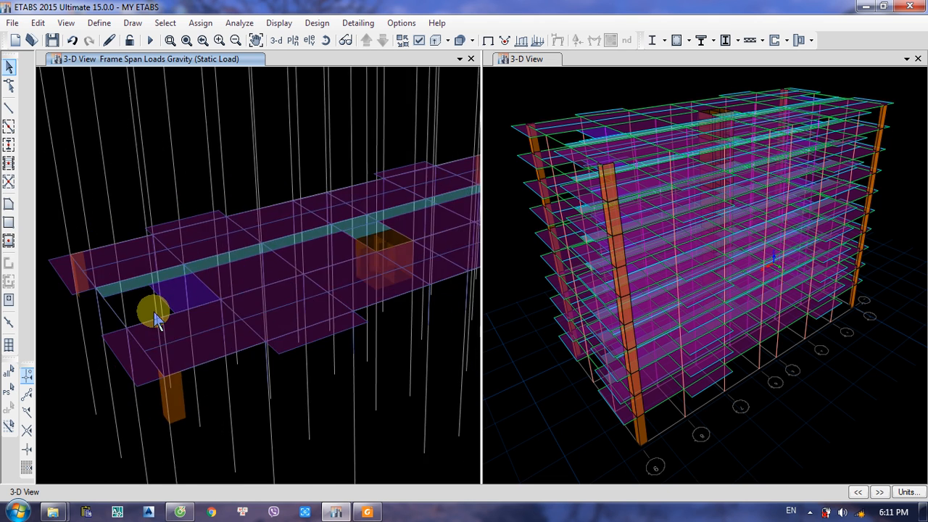
{"action": "scroll", "coordinate": [175, 348], "scroll_direction": "down", "scroll_amount": 3}
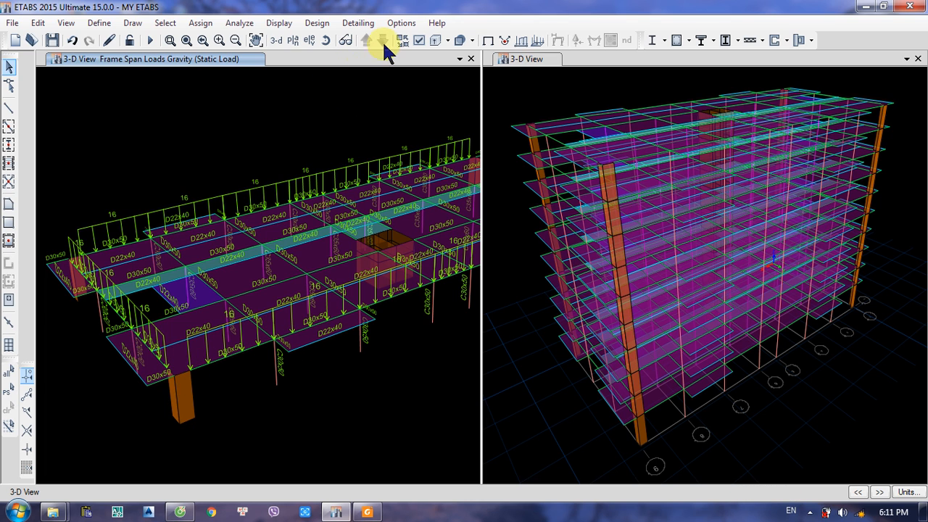
Step: Display the Story7 plan view and inspect the static loads on its perimeter beams
{"action": "left_click", "coordinate": [292, 41]}
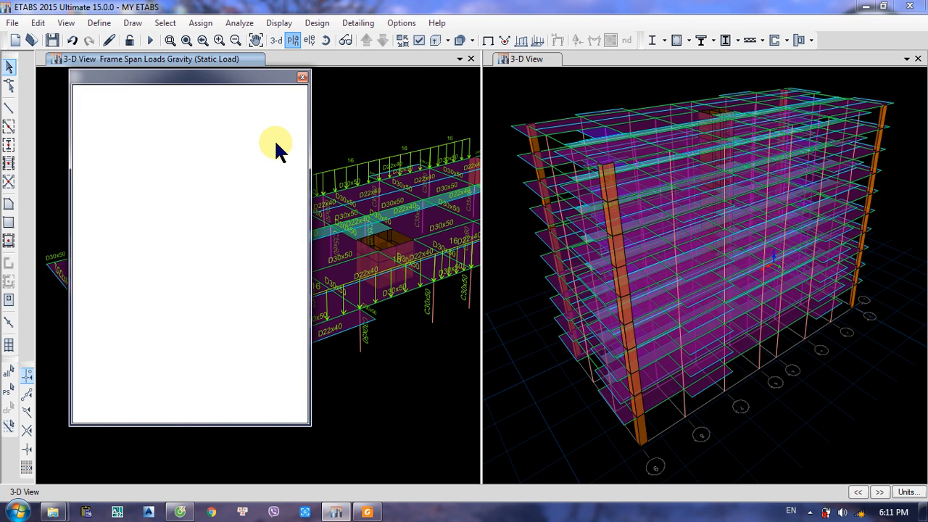
{"action": "left_click", "coordinate": [392, 238]}
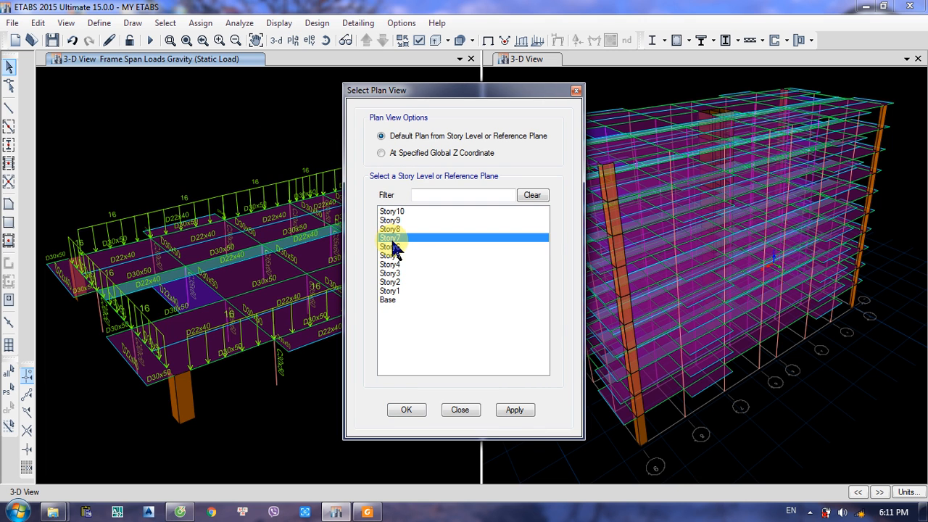
{"action": "left_click", "coordinate": [502, 408]}
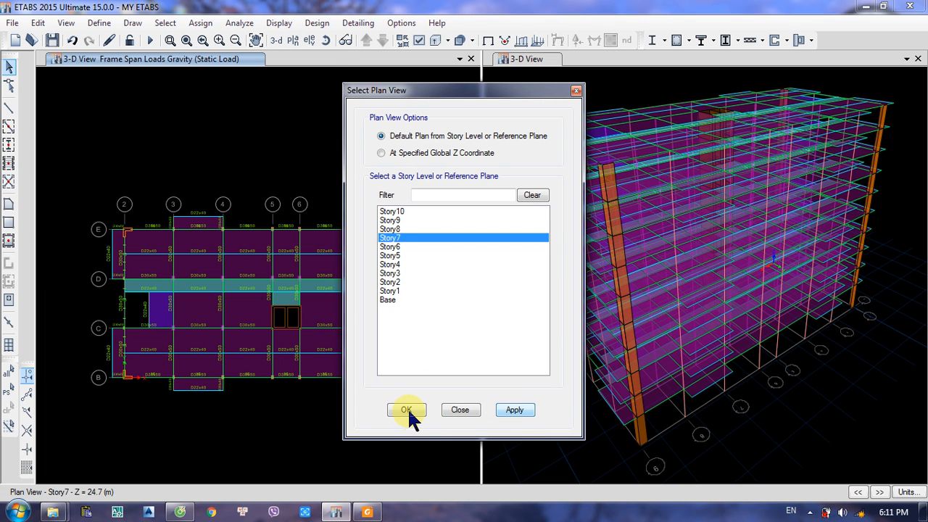
{"action": "left_click", "coordinate": [406, 410]}
{"action": "scroll", "coordinate": [181, 259], "scroll_direction": "up", "scroll_amount": 2}
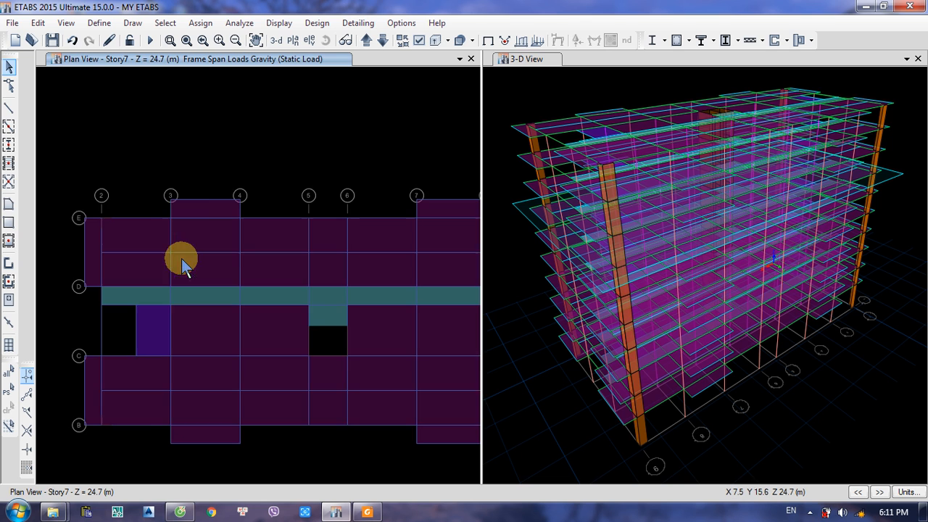
{"action": "middle_click_drag", "start_coordinate": [423, 283], "coordinate": [377, 278]}
{"action": "scroll", "coordinate": [401, 253], "scroll_direction": "down", "scroll_amount": 3}
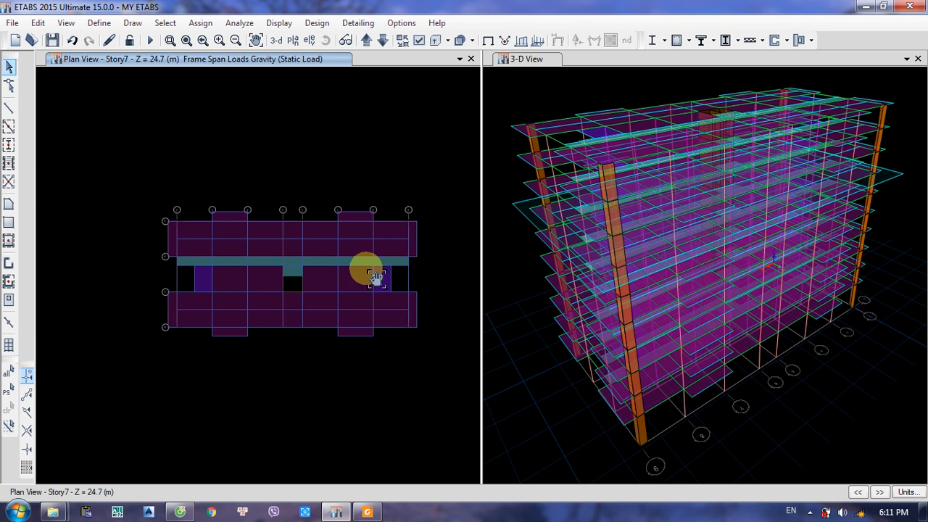
{"action": "scroll", "coordinate": [244, 218], "scroll_direction": "up", "scroll_amount": 3}
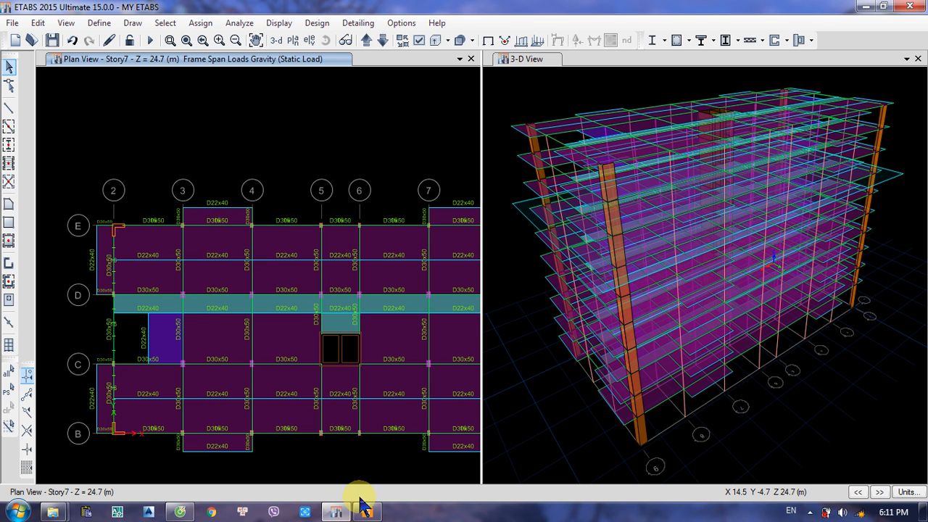
Step: Select all CORRIDOR, OFFICE and TL slabs by their slab property and hide them in the Story7 plan view
{"action": "middle_click_drag", "start_coordinate": [414, 282], "coordinate": [192, 255]}
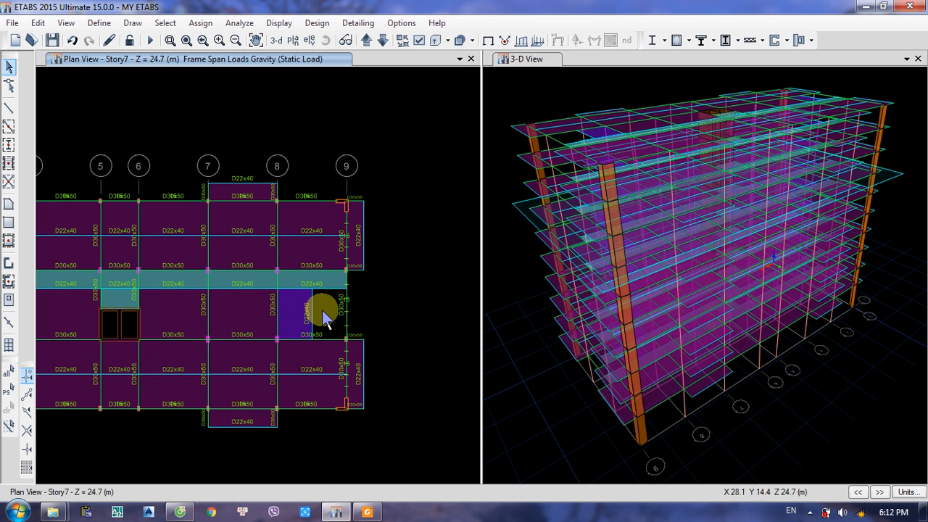
{"action": "middle_click_drag", "start_coordinate": [264, 311], "coordinate": [430, 299]}
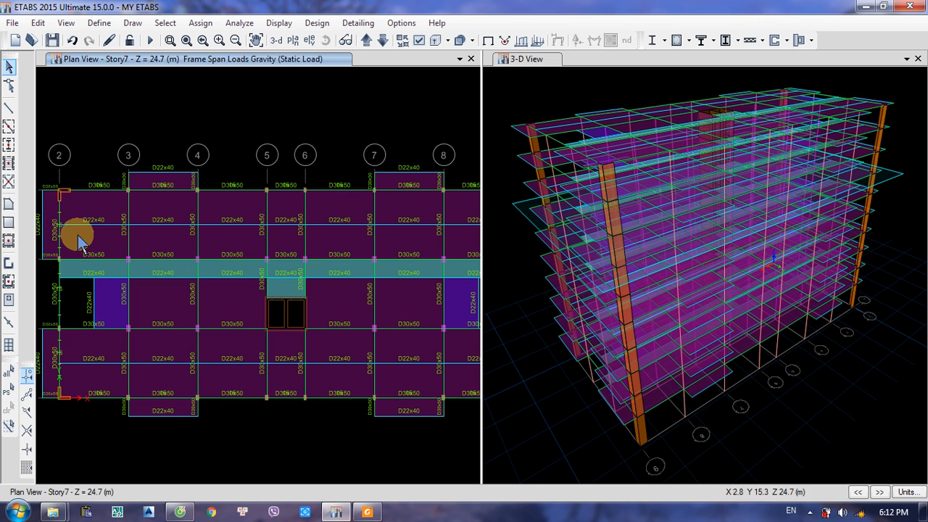
{"action": "left_click", "coordinate": [165, 23]}
{"action": "mouse_move", "coordinate": [201, 35]}
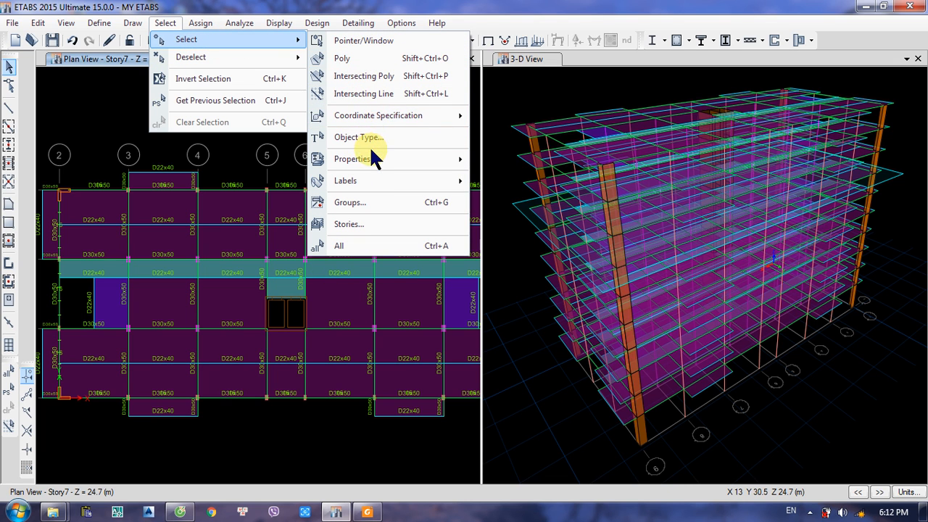
{"action": "mouse_move", "coordinate": [375, 159]}
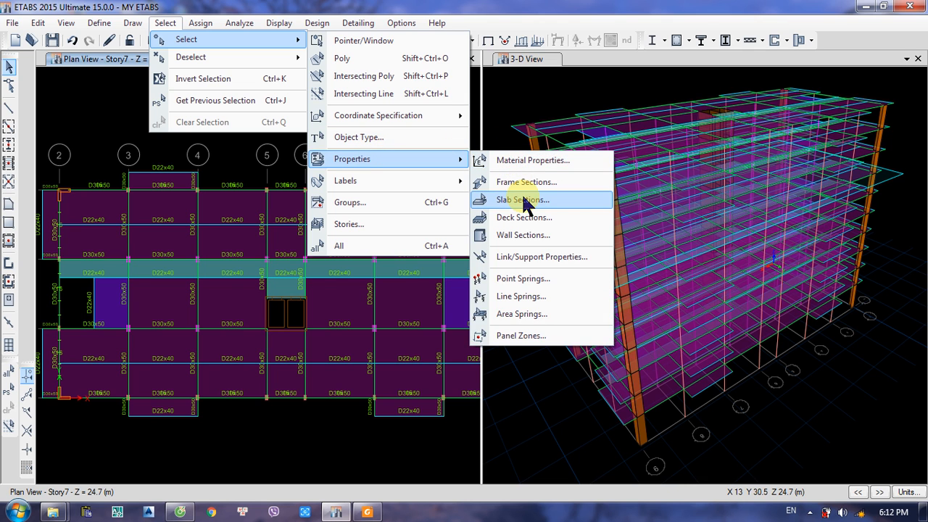
{"action": "left_click", "coordinate": [521, 192]}
{"action": "left_click", "coordinate": [398, 169], "text": "ctrl"}
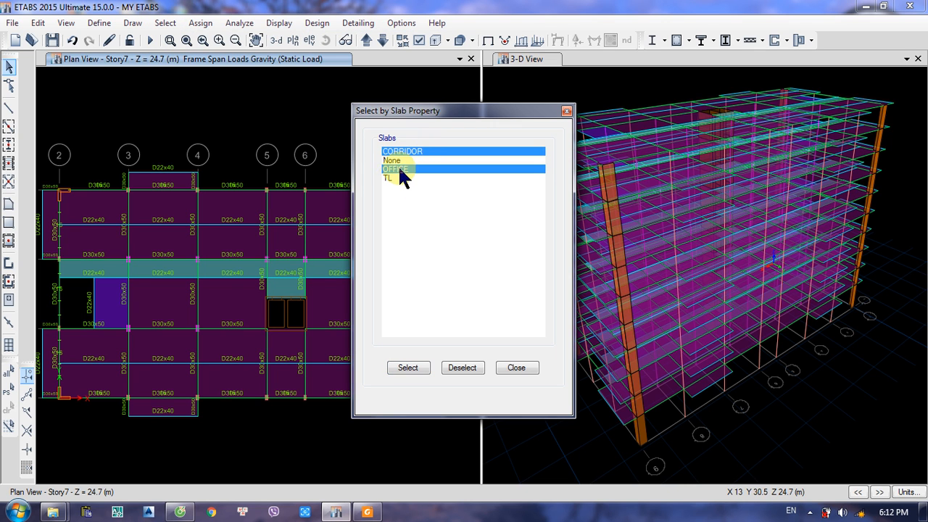
{"action": "left_click", "coordinate": [389, 178], "text": "ctrl"}
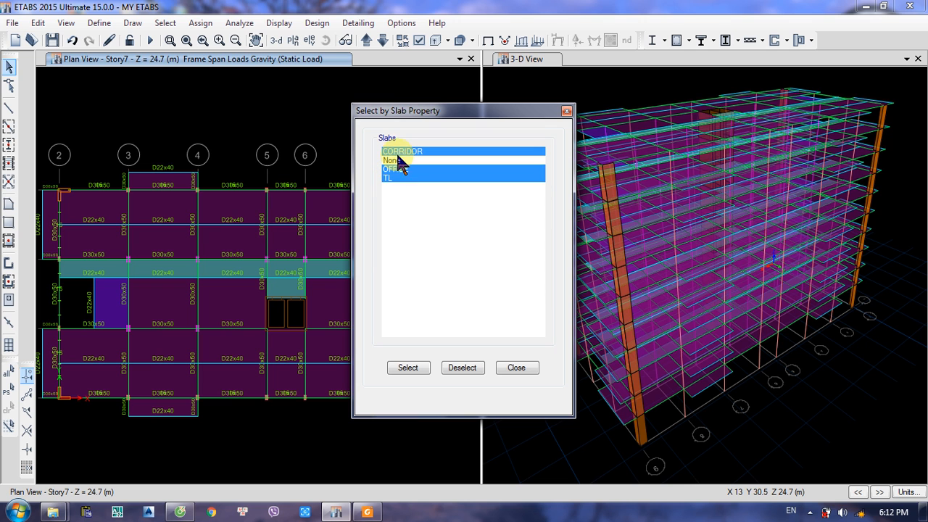
{"action": "left_click", "coordinate": [409, 368]}
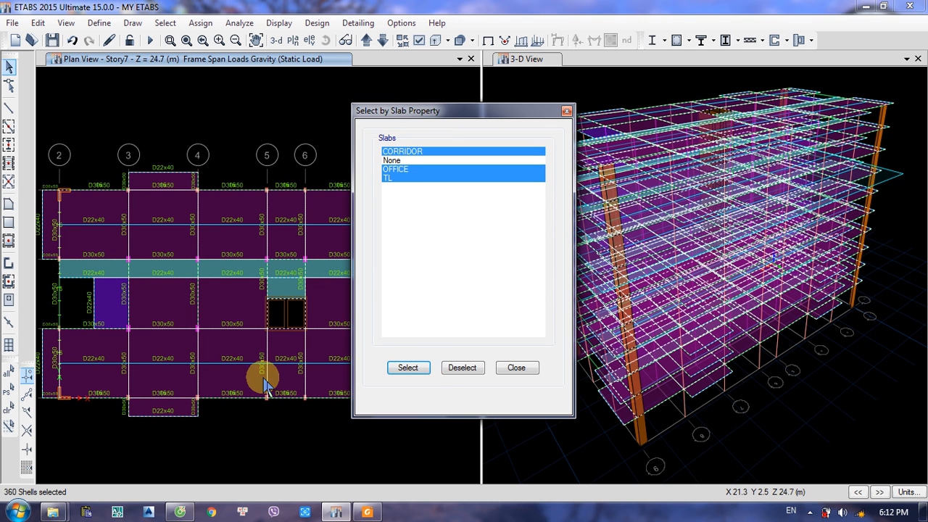
{"action": "left_click", "coordinate": [515, 368]}
{"action": "right_click", "coordinate": [281, 115]}
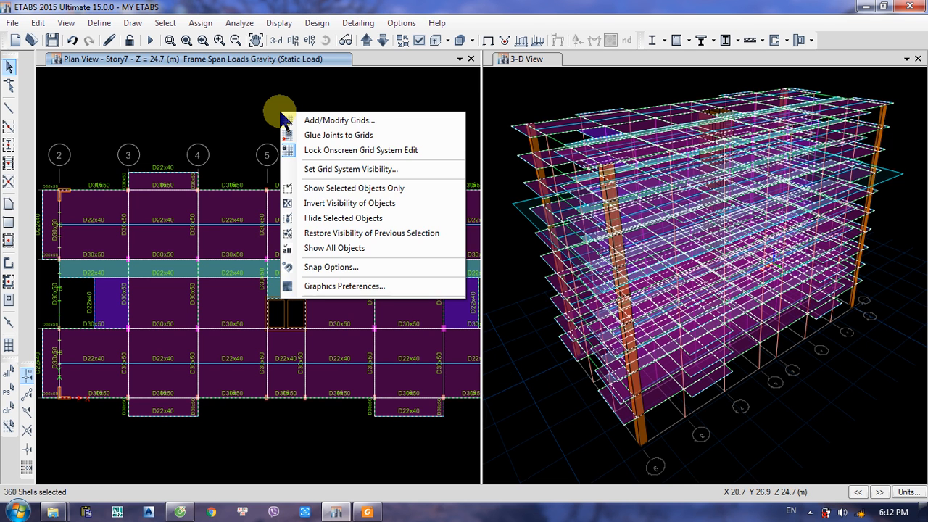
{"action": "left_click", "coordinate": [334, 222]}
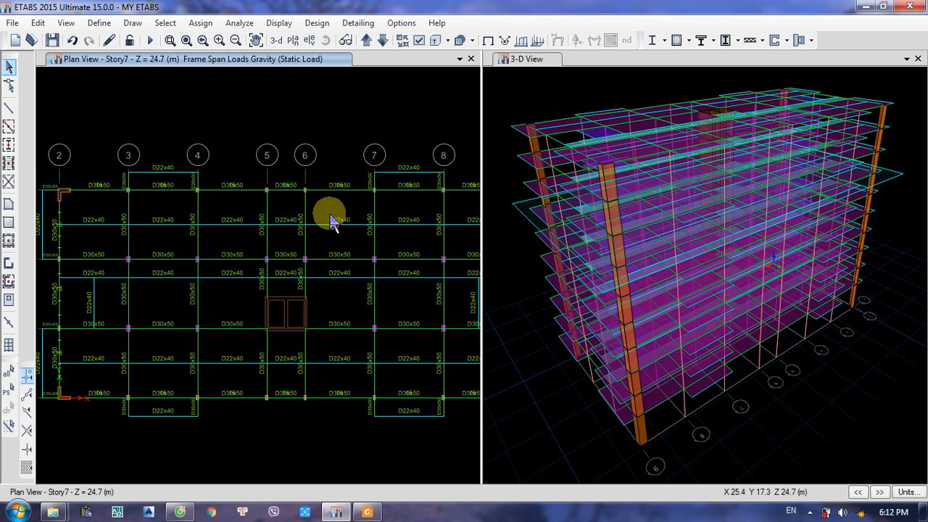
Step: Select the interior beams around the bay between grids 3–4 and B–C, plus the grid C beam between grids 2 and 3
{"action": "middle_click_drag", "start_coordinate": [290, 311], "coordinate": [287, 286]}
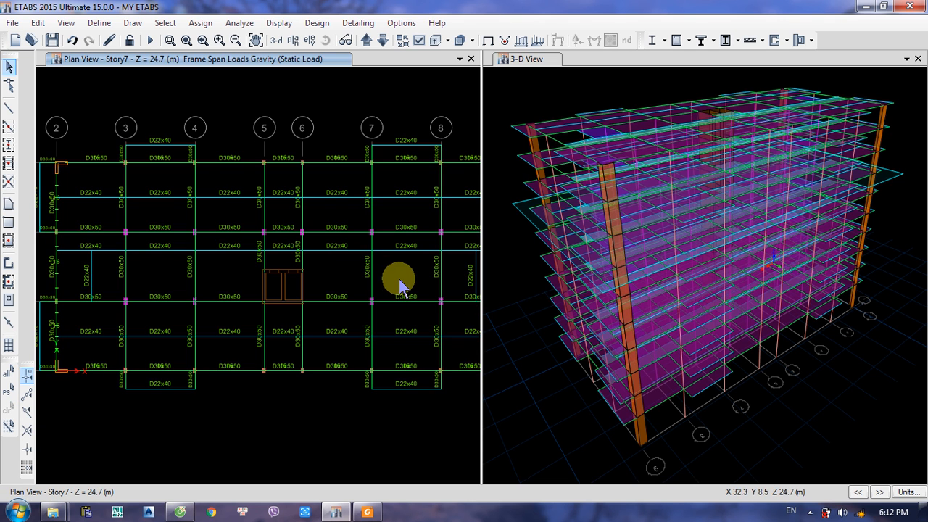
{"action": "middle_click_drag", "start_coordinate": [376, 262], "coordinate": [338, 269]}
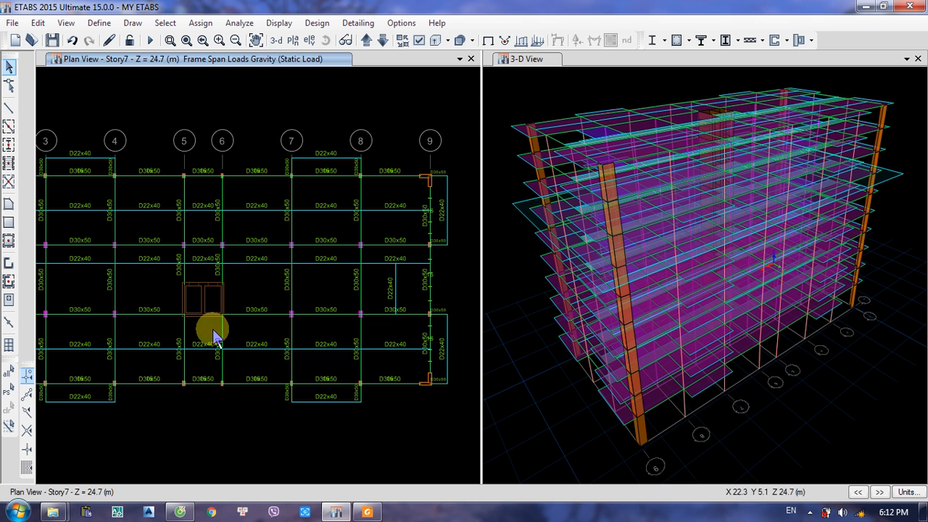
{"action": "middle_click_drag", "start_coordinate": [214, 327], "coordinate": [333, 336]}
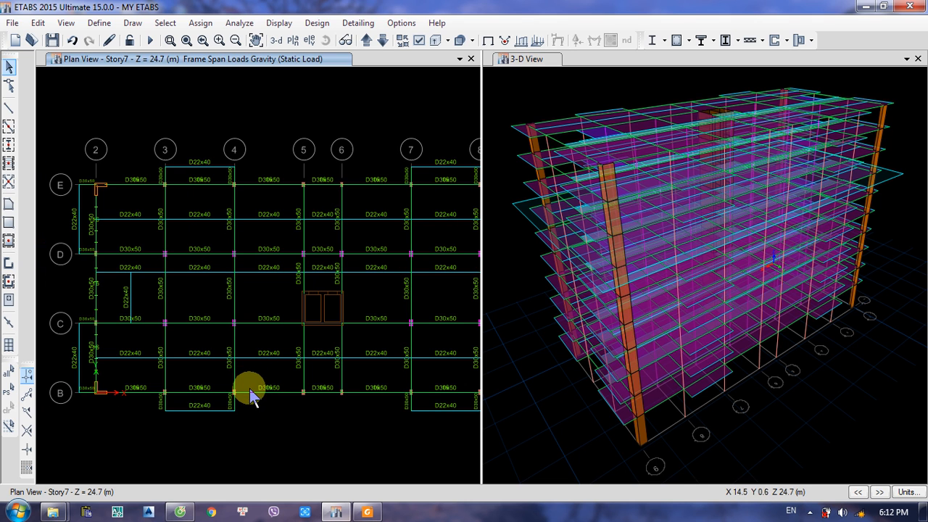
{"action": "left_click_drag", "start_coordinate": [247, 381], "coordinate": [189, 310]}
{"action": "left_click", "coordinate": [145, 320]}
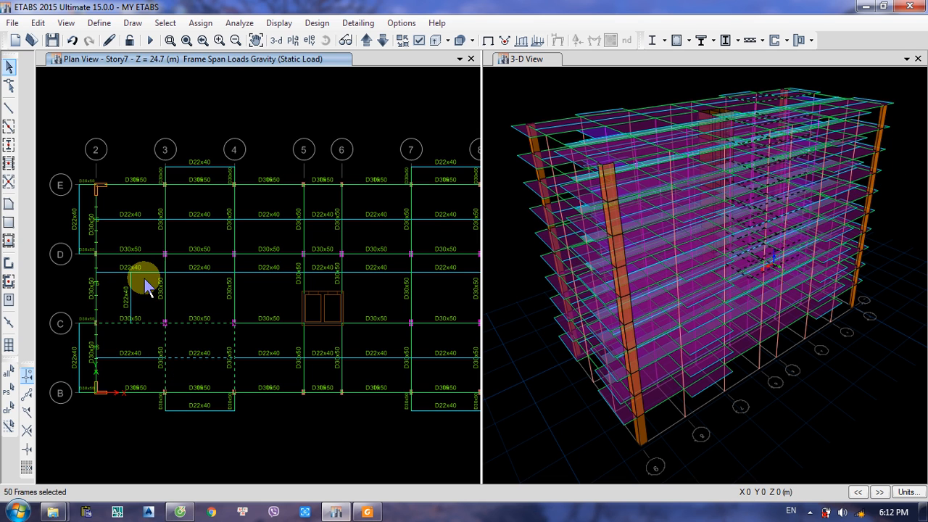
Step: Add the D22x40 corridor edge beams between grids C and D, from grid 2 to grid 7, to the selection
{"action": "left_click", "coordinate": [145, 270]}
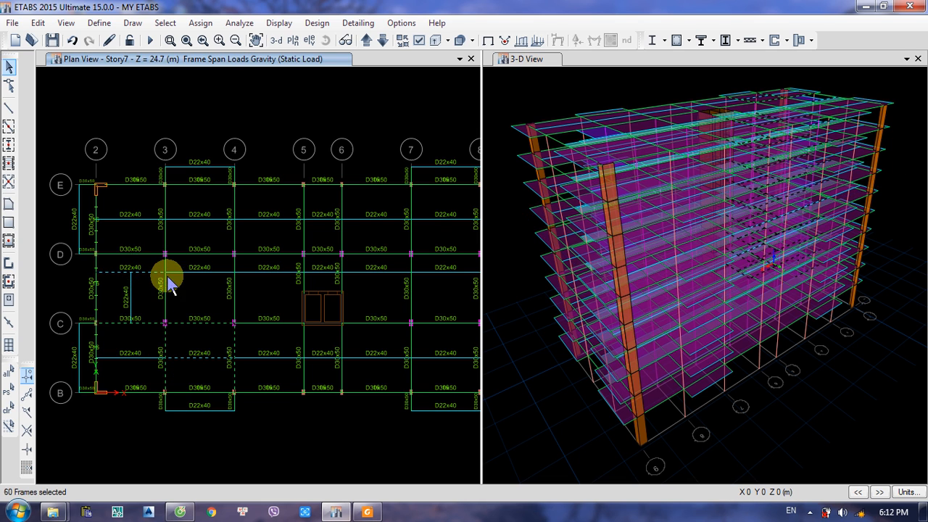
{"action": "left_click", "coordinate": [209, 274]}
{"action": "left_click", "coordinate": [264, 273]}
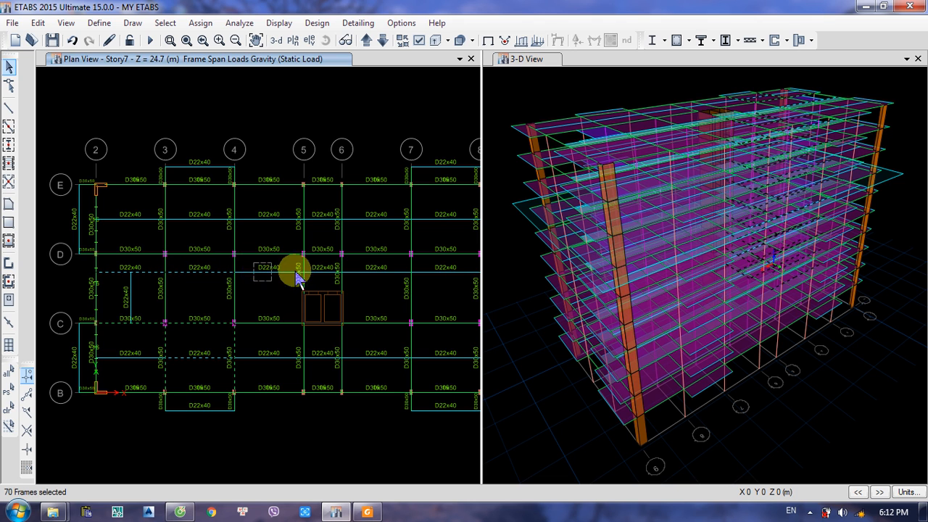
{"action": "left_click_drag", "start_coordinate": [375, 284], "coordinate": [362, 259]}
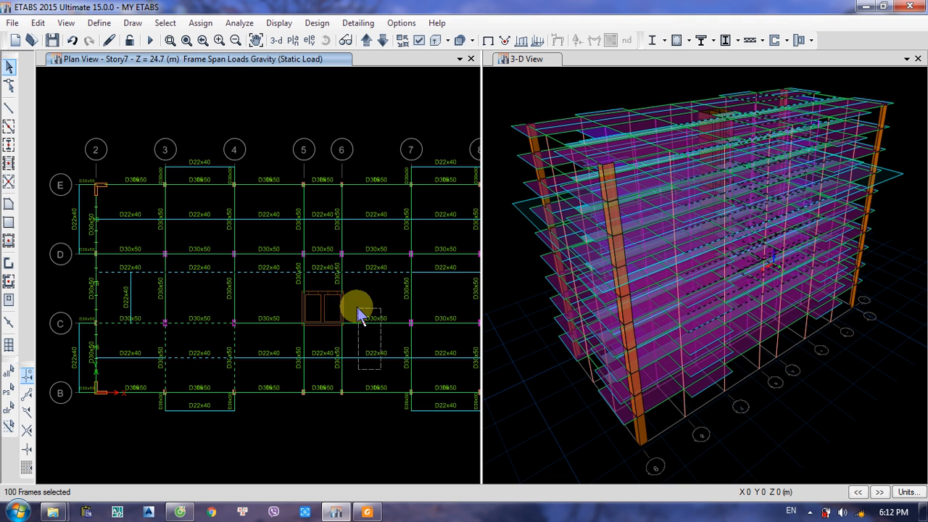
Step: Add the interior beams between grids B and C from grid 4 to 9, several grid C beams and the short D22x40 beam near grid 9
{"action": "left_click_drag", "start_coordinate": [358, 312], "coordinate": [286, 343]}
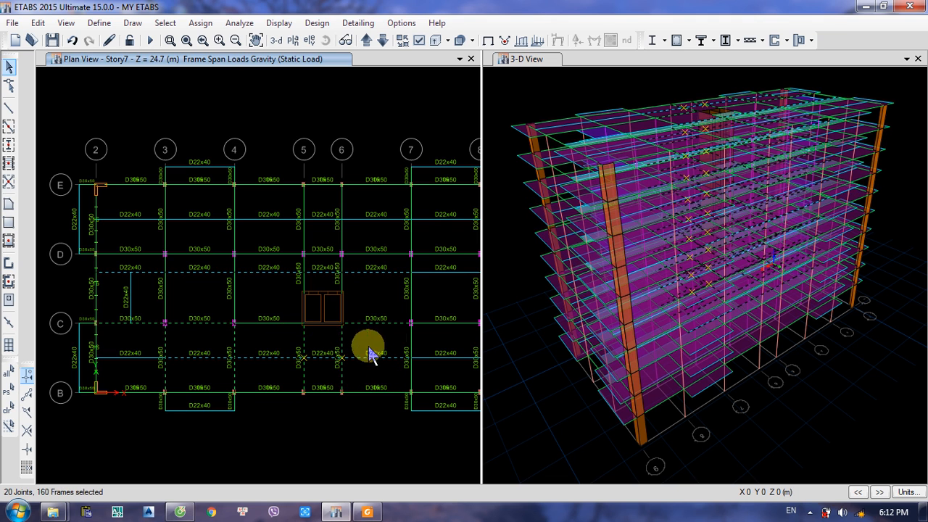
{"action": "middle_click_drag", "start_coordinate": [373, 336], "coordinate": [236, 354]}
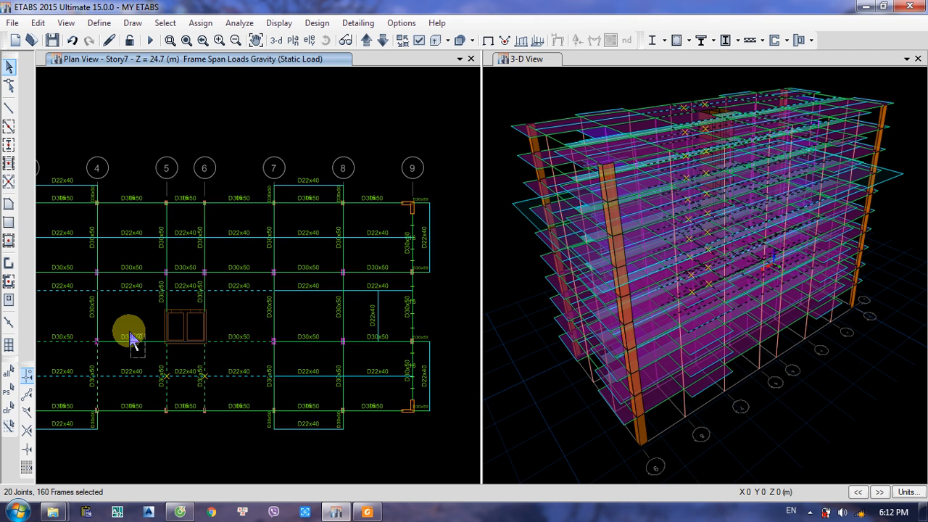
{"action": "left_click", "coordinate": [133, 341]}
{"action": "left_click_drag", "start_coordinate": [312, 383], "coordinate": [254, 357]}
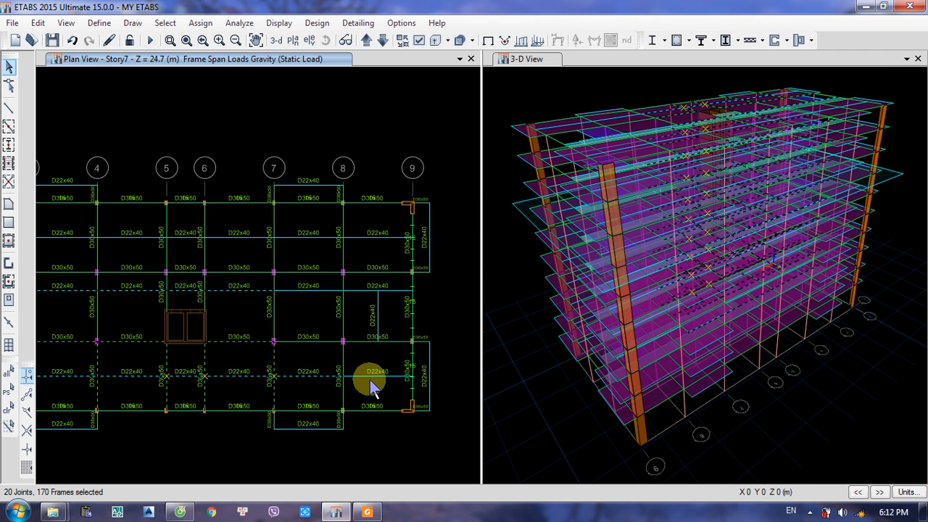
{"action": "left_click_drag", "start_coordinate": [377, 391], "coordinate": [323, 356]}
{"action": "left_click_drag", "start_coordinate": [393, 352], "coordinate": [368, 324]}
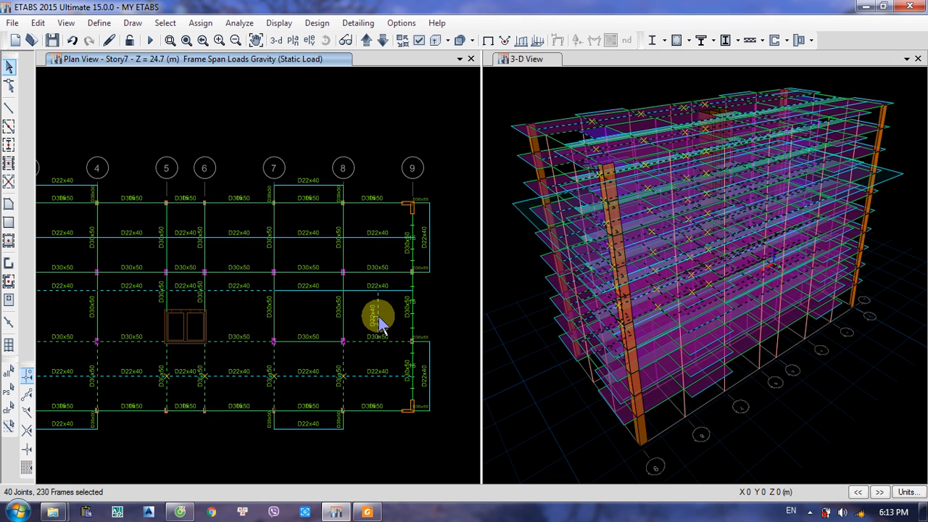
Step: Add the D22x40 corridor edge beams from grid 7 to 9 and the grid D beams from grid 6 to 9
{"action": "left_click", "coordinate": [386, 291]}
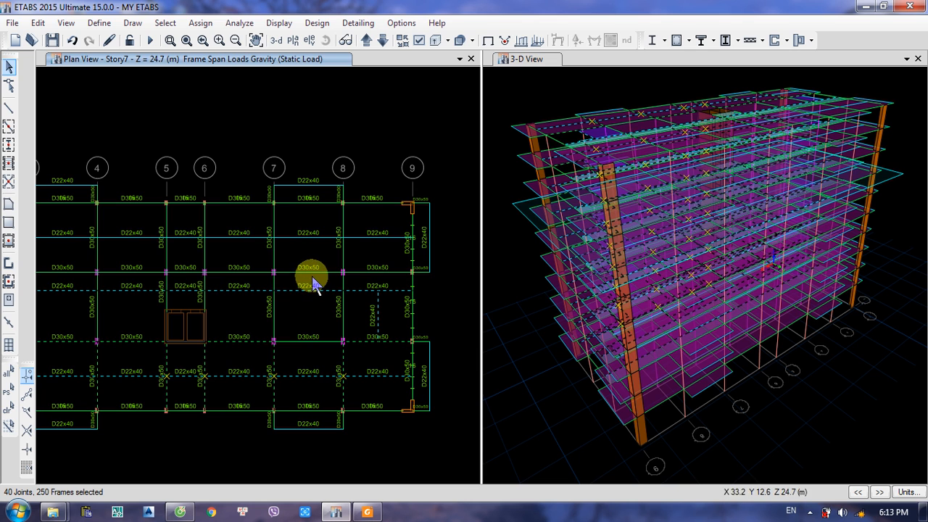
{"action": "left_click", "coordinate": [312, 275]}
{"action": "left_click", "coordinate": [373, 276]}
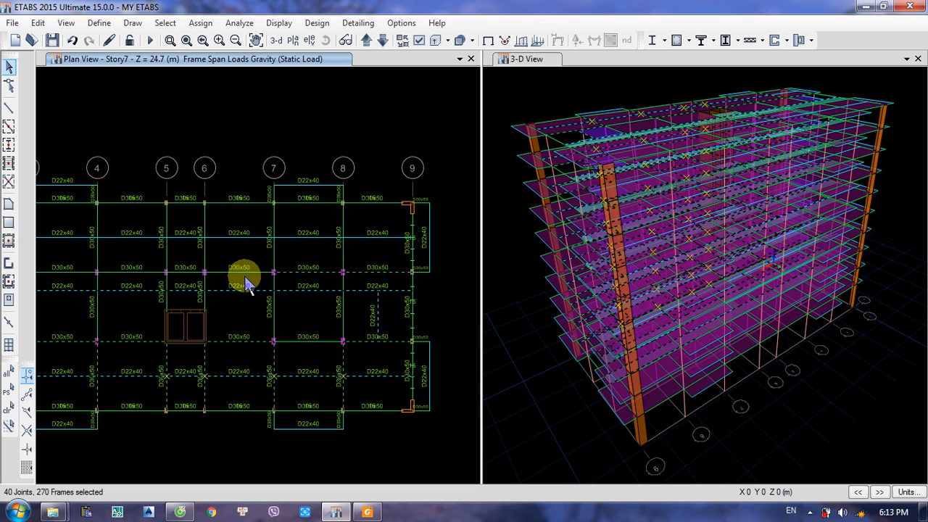
{"action": "left_click", "coordinate": [316, 247]}
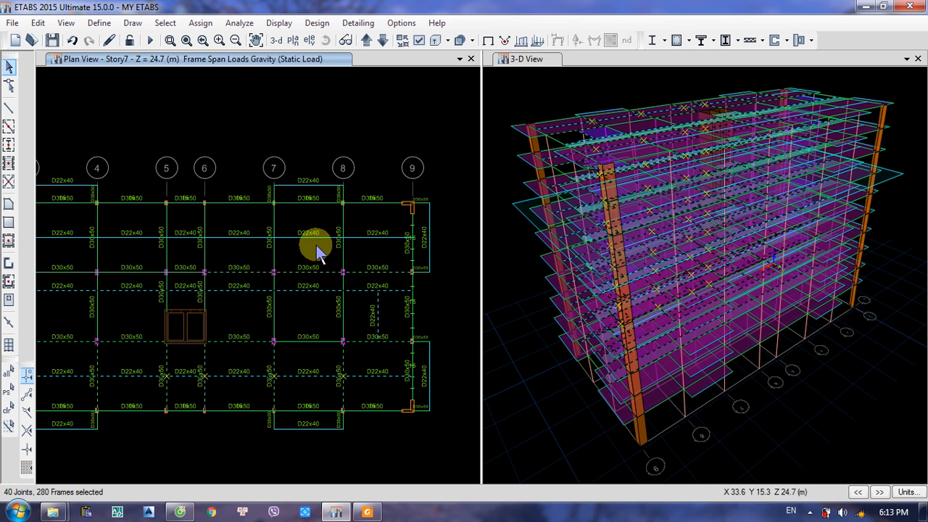
Step: Add the interior beams between grids D and E from grid 4 to 9, and deselect the joints picked along with them
{"action": "left_click_drag", "start_coordinate": [375, 247], "coordinate": [262, 222]}
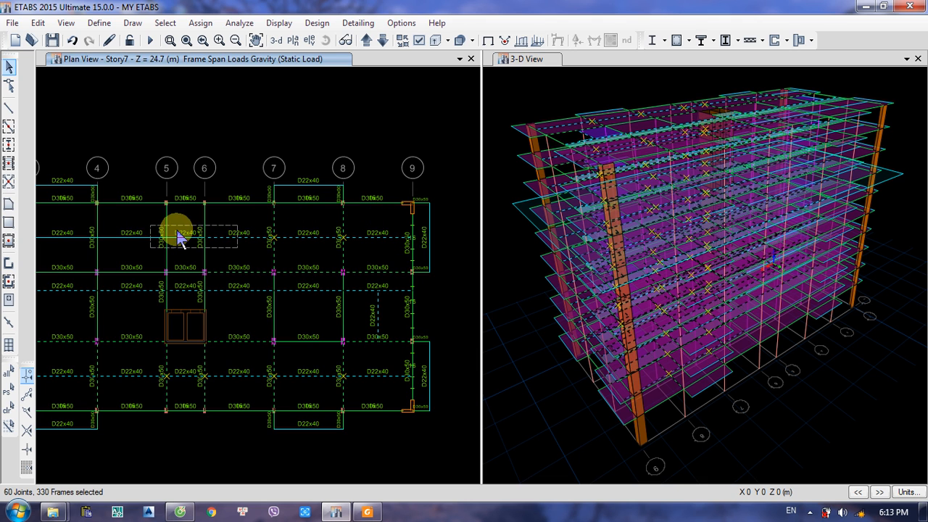
{"action": "left_click_drag", "start_coordinate": [172, 247], "coordinate": [172, 247]}
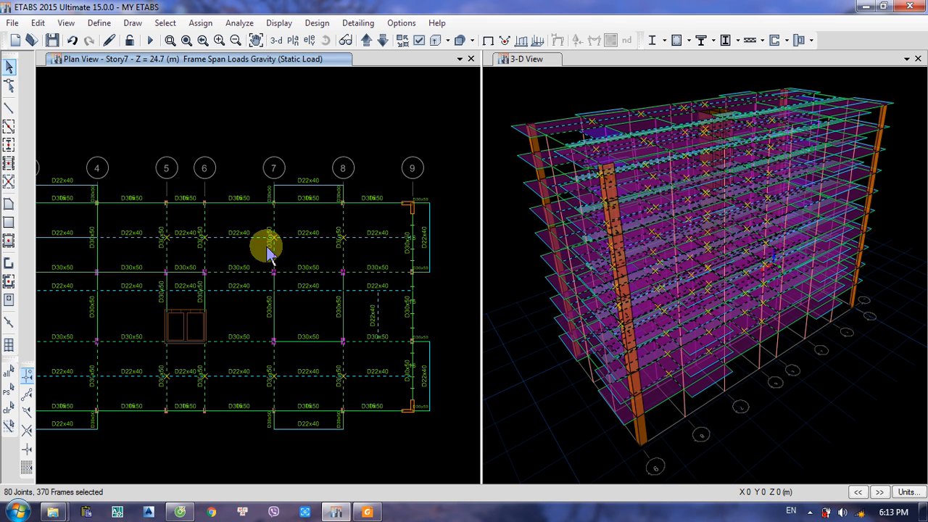
{"action": "left_click", "coordinate": [204, 239]}
{"action": "left_click", "coordinate": [168, 237]}
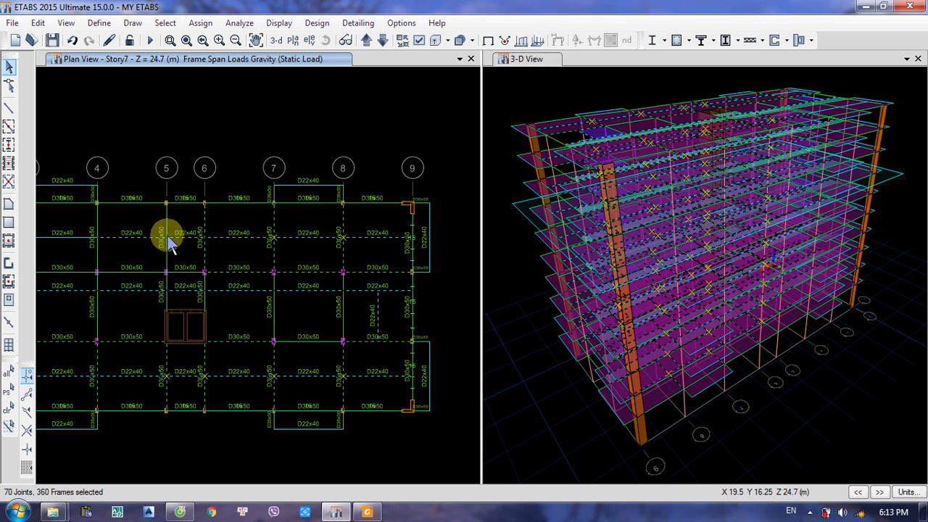
{"action": "left_click", "coordinate": [166, 253]}
{"action": "left_click", "coordinate": [294, 238]}
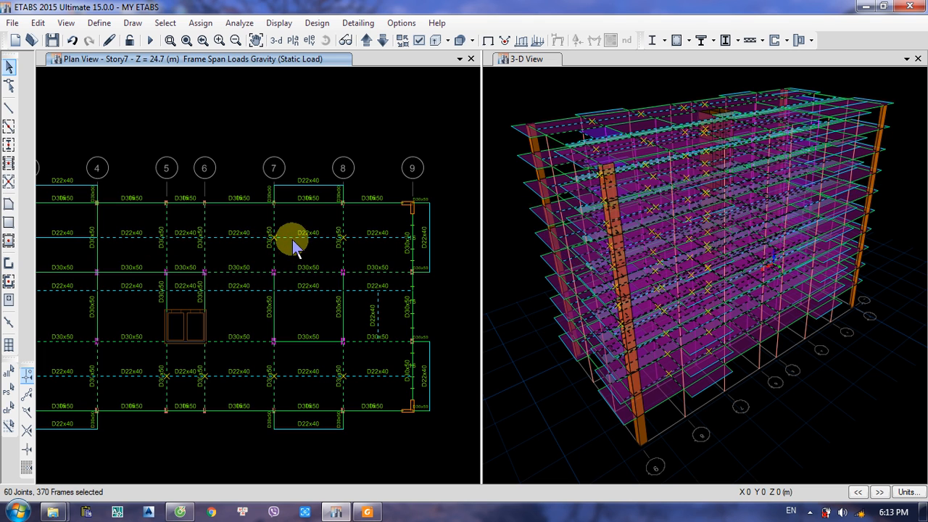
{"action": "left_click", "coordinate": [269, 232]}
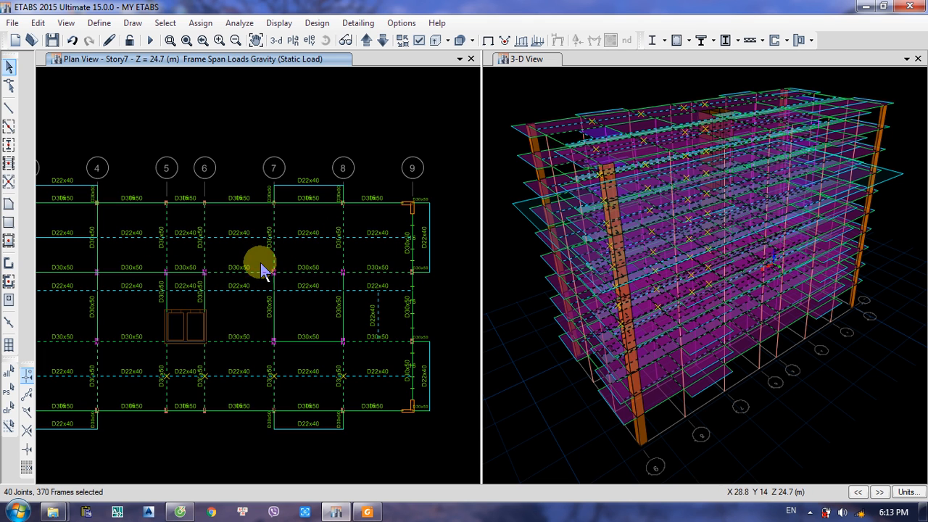
{"action": "middle_click_drag", "start_coordinate": [166, 280], "coordinate": [342, 304]}
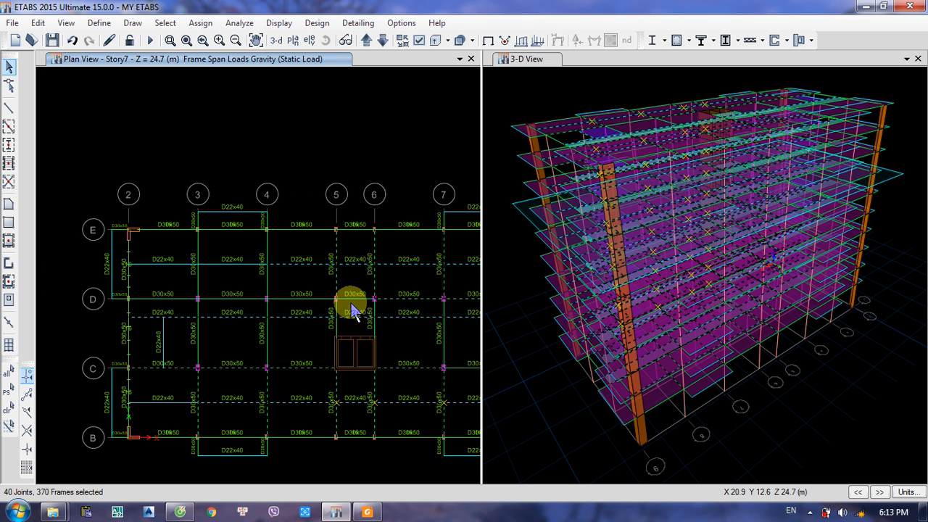
Step: Add the D30x50 beams along grid D between grids 3 and 6 to the Story7 frame selection
{"action": "left_click", "coordinate": [347, 304]}
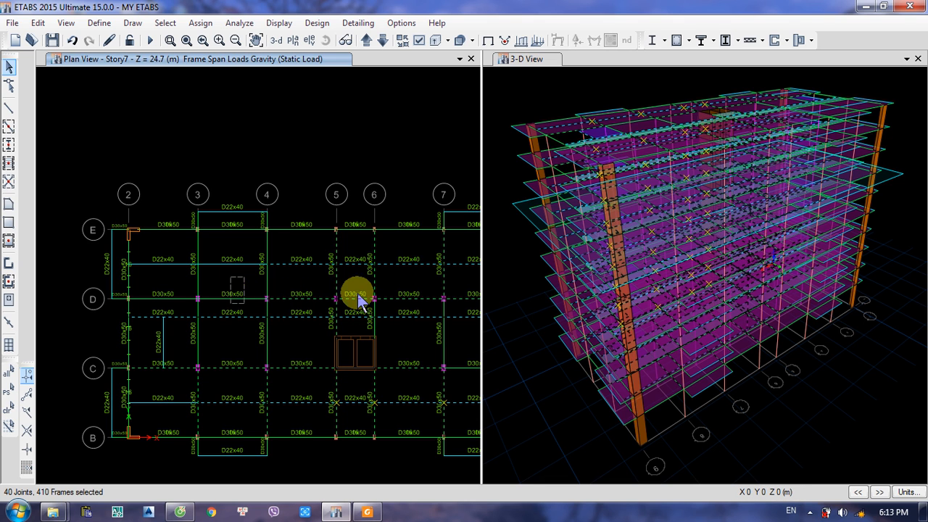
{"action": "left_click", "coordinate": [334, 298]}
{"action": "scroll", "coordinate": [332, 303], "scroll_direction": "up", "scroll_amount": 2}
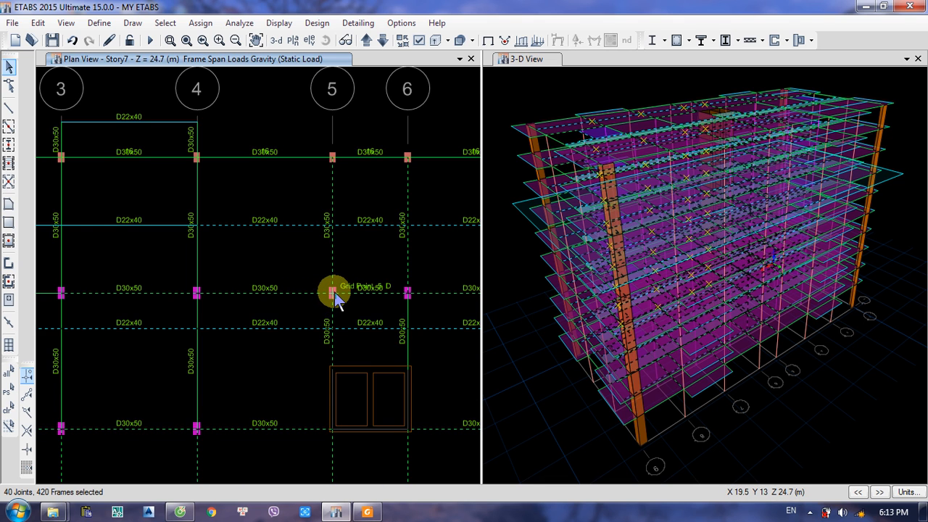
{"action": "left_click", "coordinate": [336, 300]}
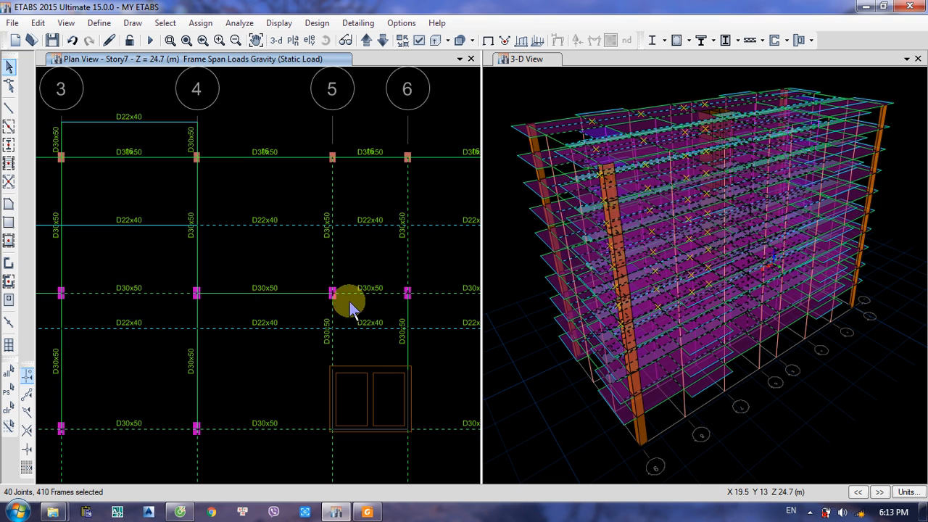
{"action": "left_click", "coordinate": [408, 298]}
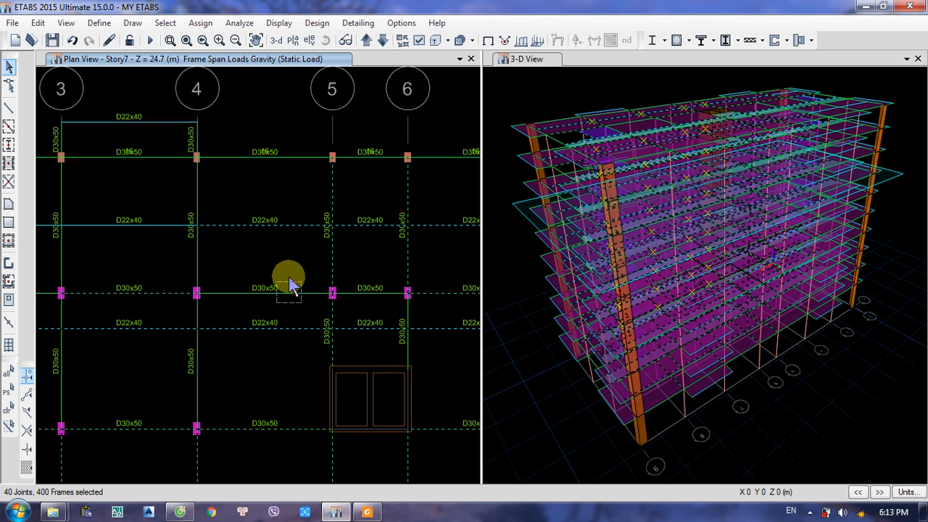
{"action": "left_click", "coordinate": [381, 297]}
{"action": "left_click", "coordinate": [248, 297]}
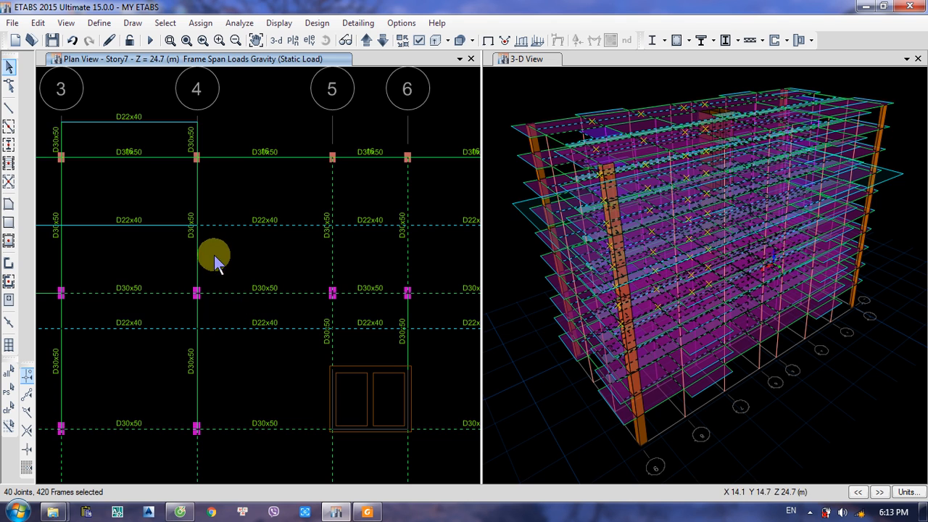
Step: Add the grid D beam between grids 2 and 3 and the remaining interior beams between grids D and E up to grid 4
{"action": "left_click", "coordinate": [143, 290]}
{"action": "middle_click_drag", "start_coordinate": [143, 288], "coordinate": [275, 251]}
{"action": "left_click_drag", "start_coordinate": [282, 258], "coordinate": [198, 203]}
{"action": "left_click_drag", "start_coordinate": [225, 290], "coordinate": [211, 258]}
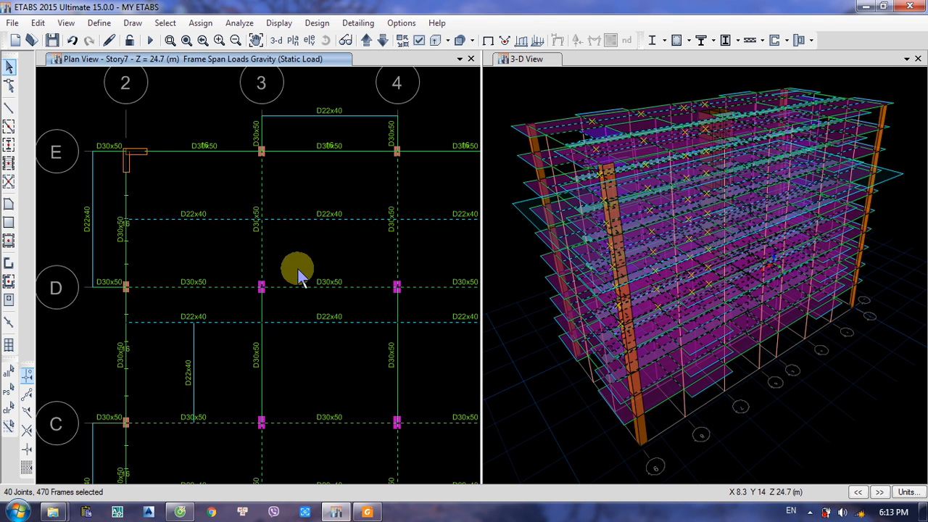
Step: Add the short D22x40 beam between grids C and D and the D22x40 beam between B and C, both between grids 2 and 3
{"action": "left_click_drag", "start_coordinate": [215, 376], "coordinate": [182, 357]}
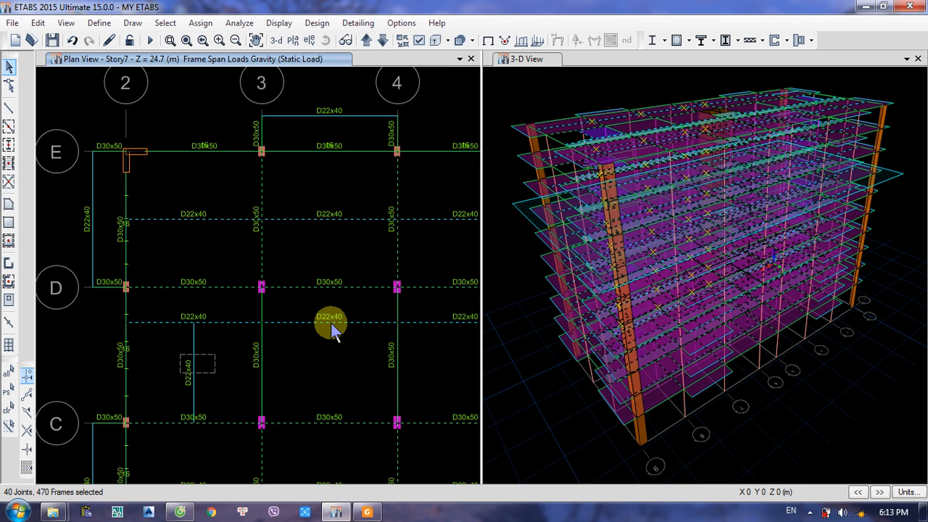
{"action": "scroll", "coordinate": [330, 322], "scroll_direction": "down", "scroll_amount": 3}
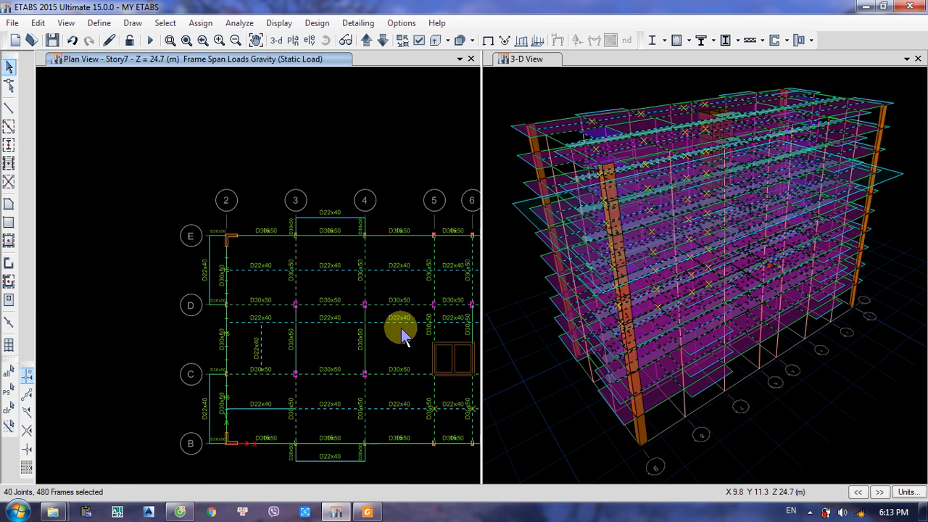
{"action": "middle_click_drag", "start_coordinate": [324, 310], "coordinate": [243, 263]}
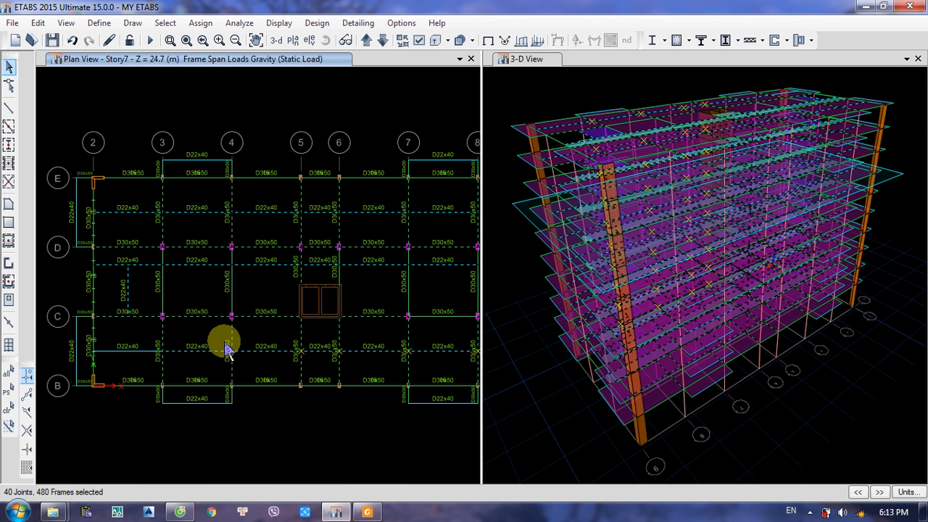
{"action": "left_click", "coordinate": [140, 351]}
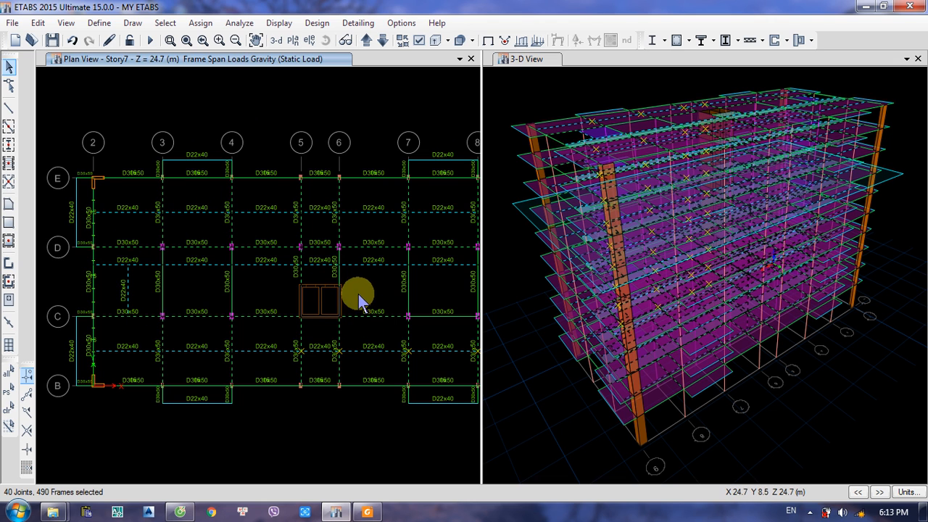
Step: Deselect the grid 5 beam beside the lift core and add the grid C beam between grids 7 and 8 to the selection
{"action": "left_click", "coordinate": [301, 276]}
{"action": "scroll", "coordinate": [296, 261], "scroll_direction": "up", "scroll_amount": 3}
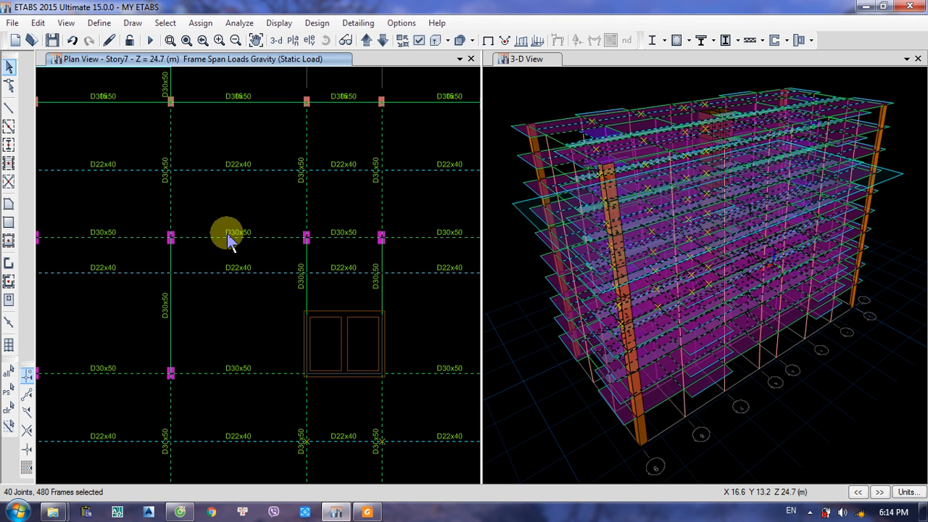
{"action": "scroll", "coordinate": [273, 264], "scroll_direction": "down", "scroll_amount": 4}
{"action": "scroll", "coordinate": [302, 265], "scroll_direction": "up", "scroll_amount": 2}
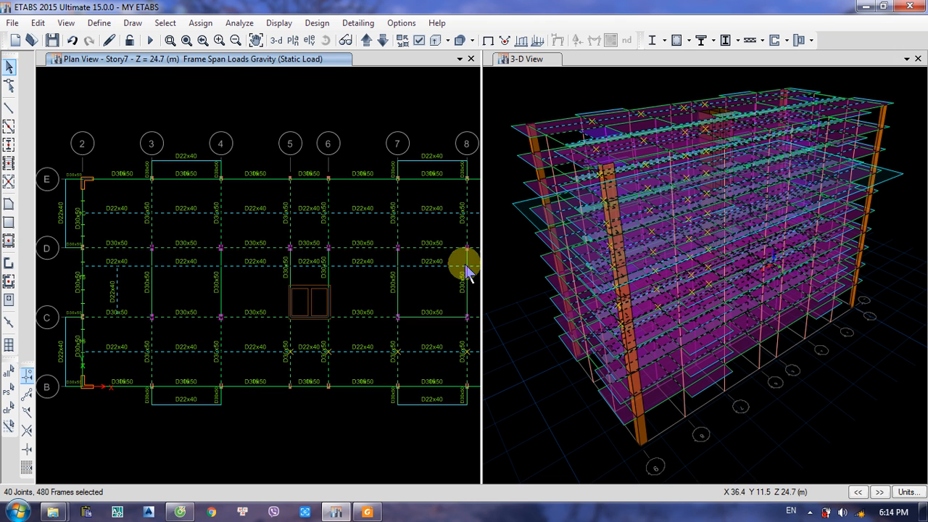
{"action": "middle_click_drag", "start_coordinate": [391, 265], "coordinate": [286, 269]}
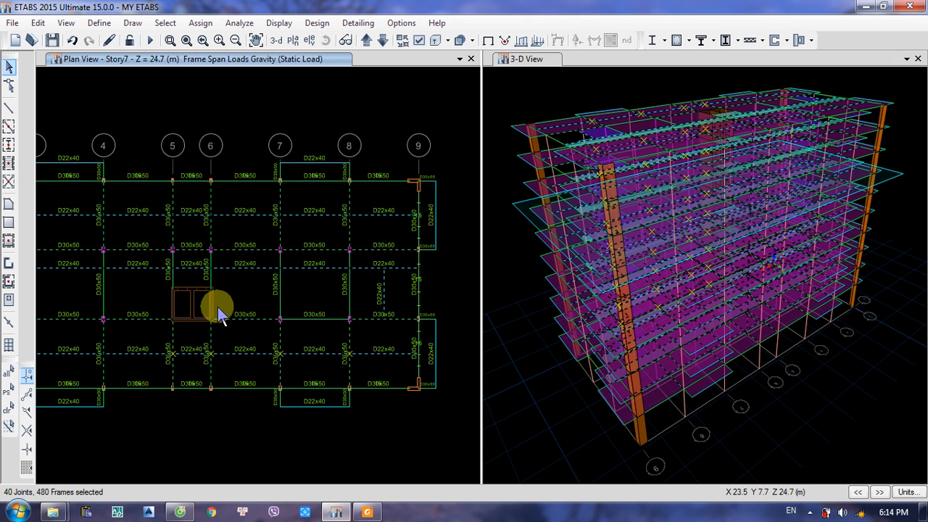
{"action": "left_click", "coordinate": [325, 317]}
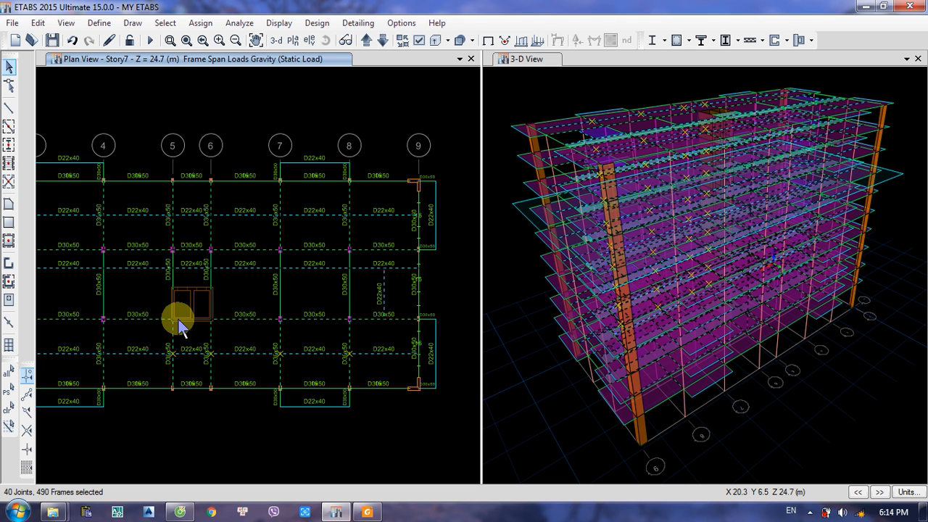
{"action": "middle_click_drag", "start_coordinate": [153, 300], "coordinate": [298, 299]}
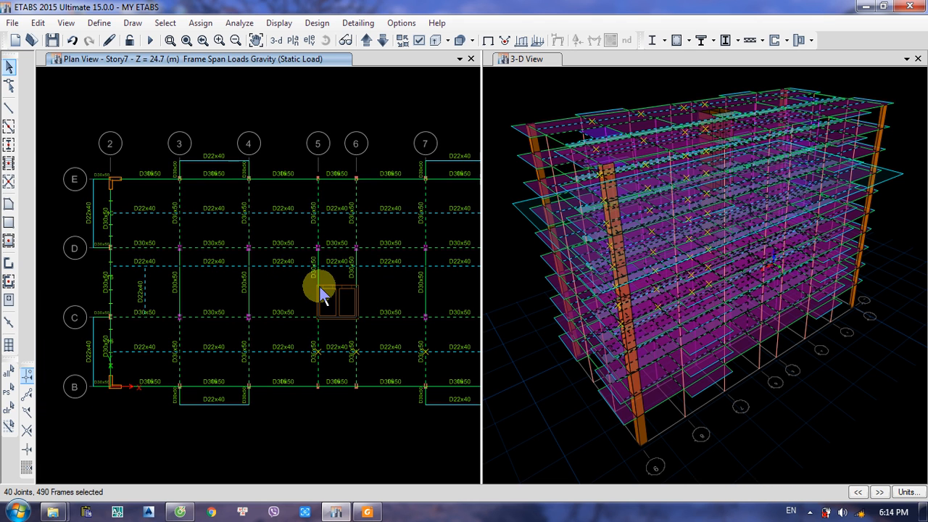
Step: Start a distributed frame load assignment and look up the remaining beams' static wall load in the PDF brief in Foxit Reader
{"action": "left_click", "coordinate": [200, 23]}
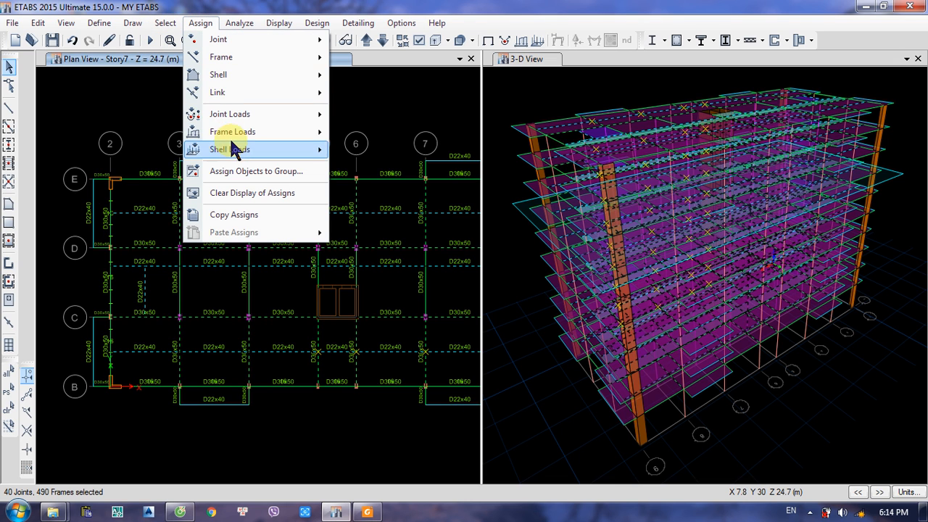
{"action": "mouse_move", "coordinate": [233, 137]}
{"action": "left_click", "coordinate": [419, 156]}
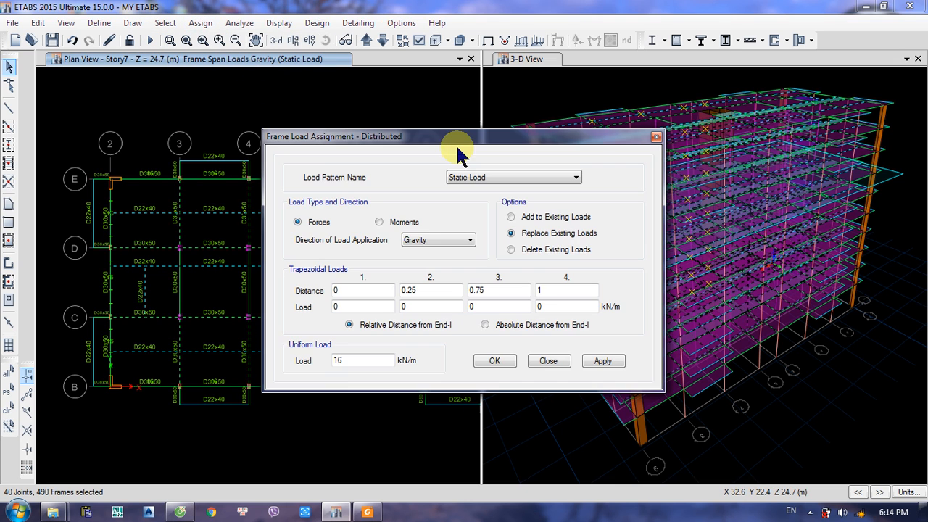
{"action": "left_click", "coordinate": [367, 512]}
{"action": "scroll", "coordinate": [408, 394], "scroll_direction": "down", "scroll_amount": 10}
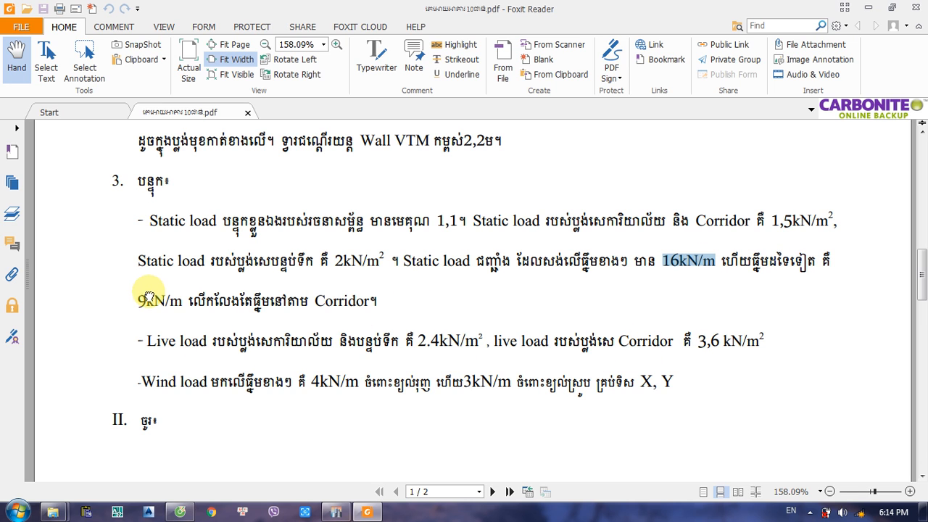
{"action": "key", "text": "alt+Tab"}
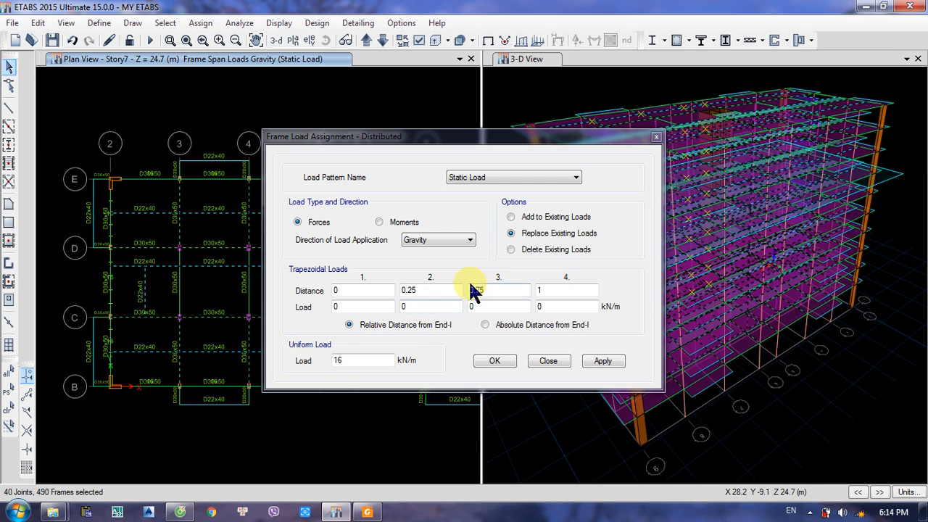
Step: Assign a 9 kN/m uniform gravity load in the Static Load pattern to the selected beams, replacing existing loads
{"action": "left_click", "coordinate": [304, 362]}
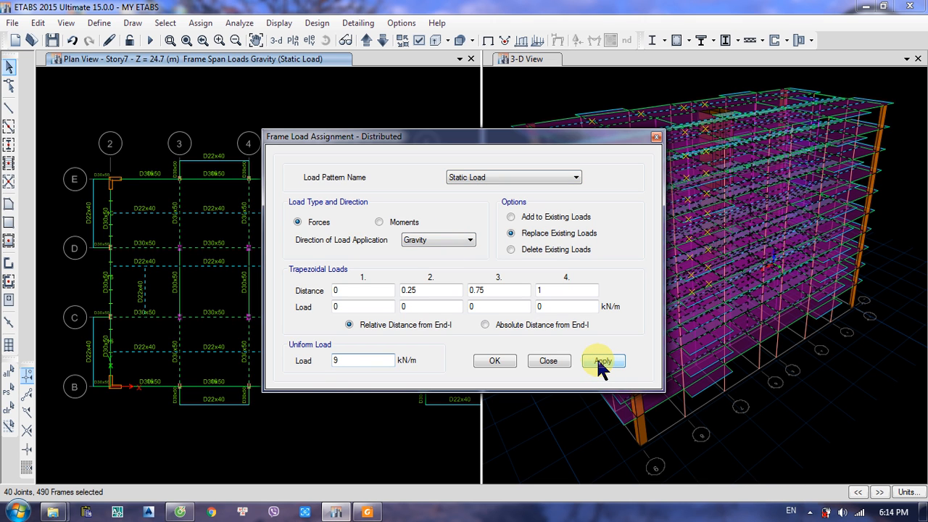
{"action": "left_click_drag", "start_coordinate": [459, 138], "coordinate": [745, 95]}
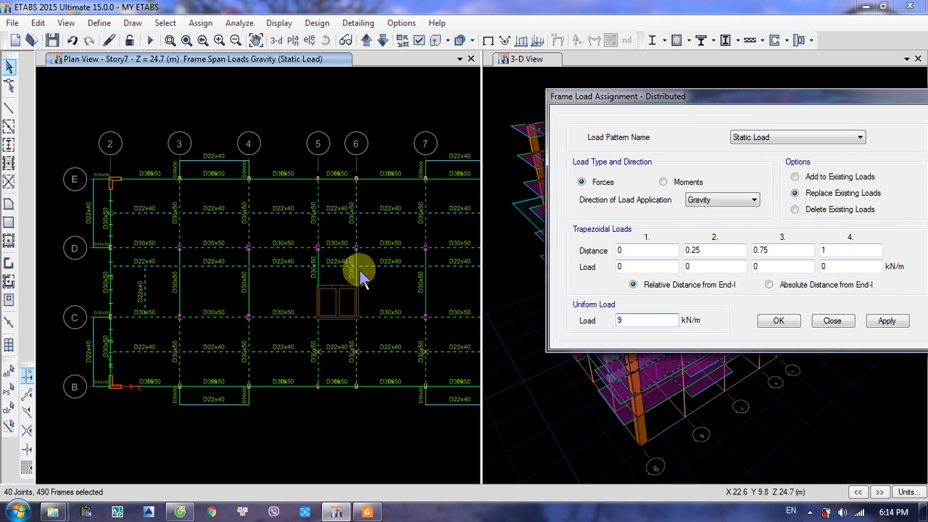
{"action": "key", "text": "Return"}
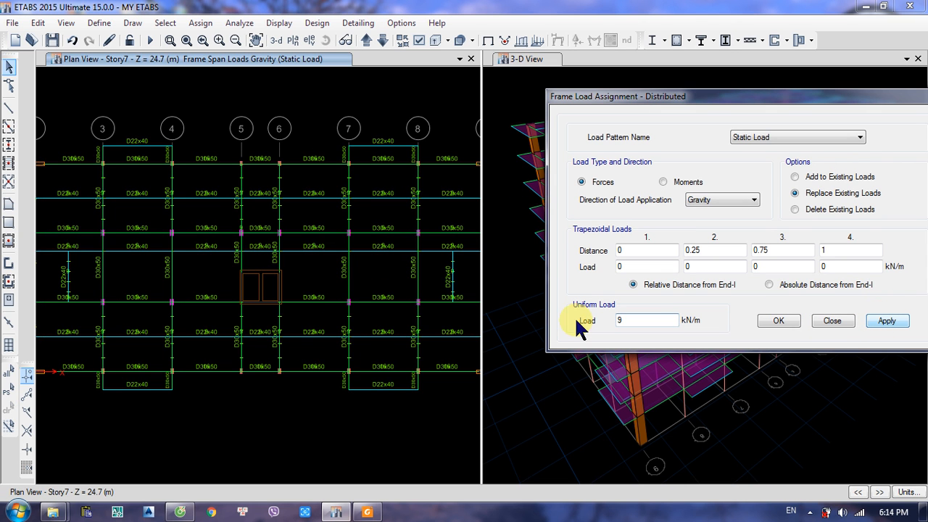
{"action": "left_click", "coordinate": [770, 322]}
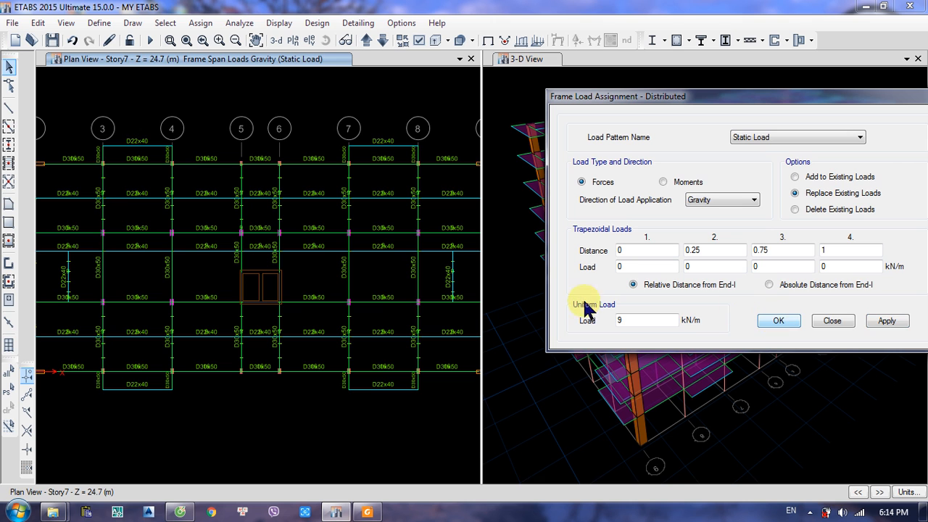
Step: Show the Story7 plan in perspective and examine the static span loads on its beams from several angles
{"action": "middle_click_drag", "start_coordinate": [317, 271], "coordinate": [269, 213]}
{"action": "middle_click_drag", "start_coordinate": [312, 237], "coordinate": [318, 279]}
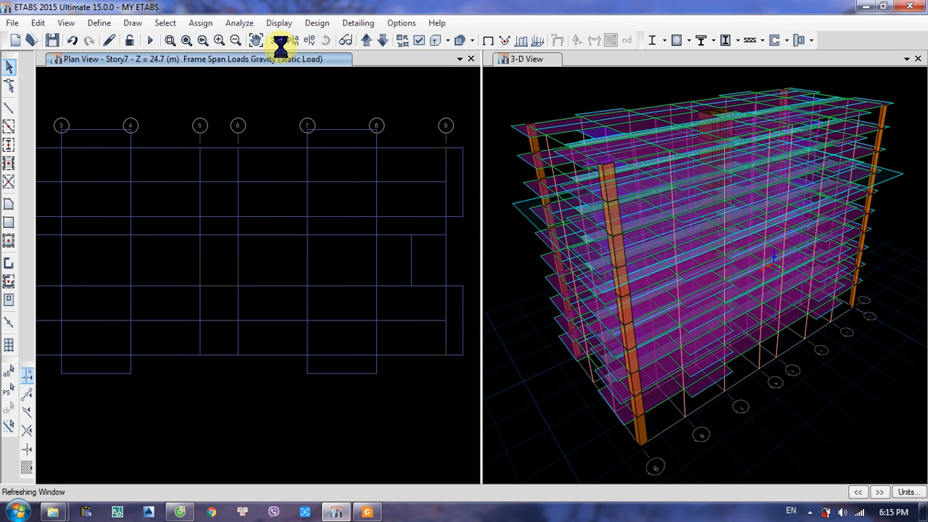
{"action": "left_click", "coordinate": [346, 41]}
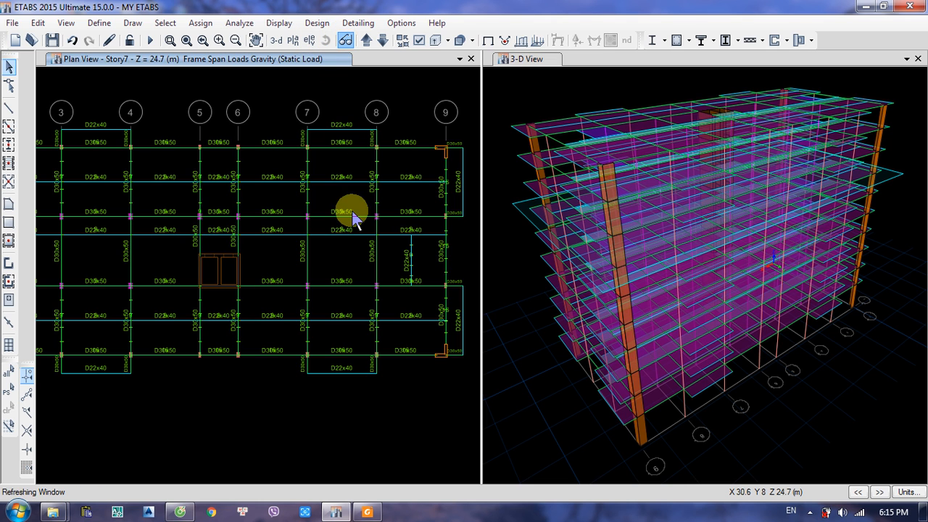
{"action": "middle_click_drag", "start_coordinate": [366, 389], "coordinate": [377, 266], "text": "shift"}
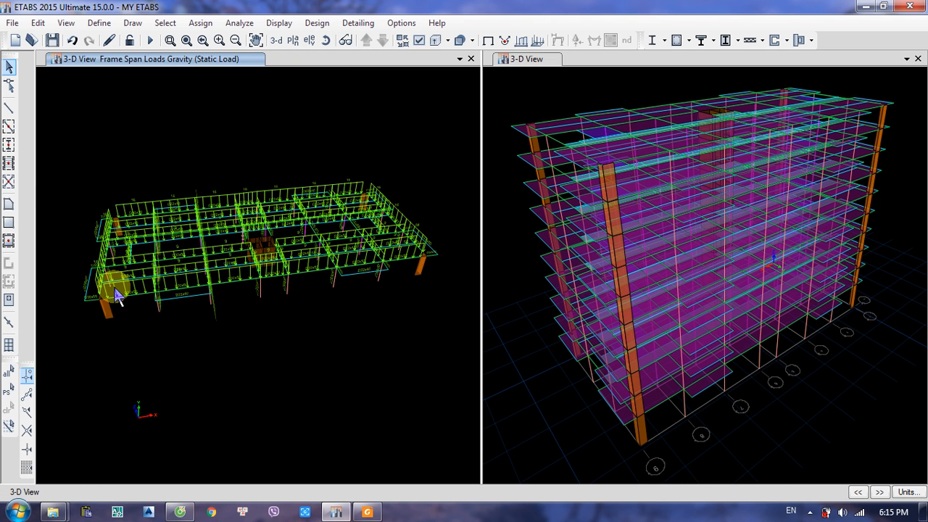
{"action": "scroll", "coordinate": [262, 252], "scroll_direction": "up", "scroll_amount": 5}
{"action": "scroll", "coordinate": [233, 247], "scroll_direction": "down", "scroll_amount": 3}
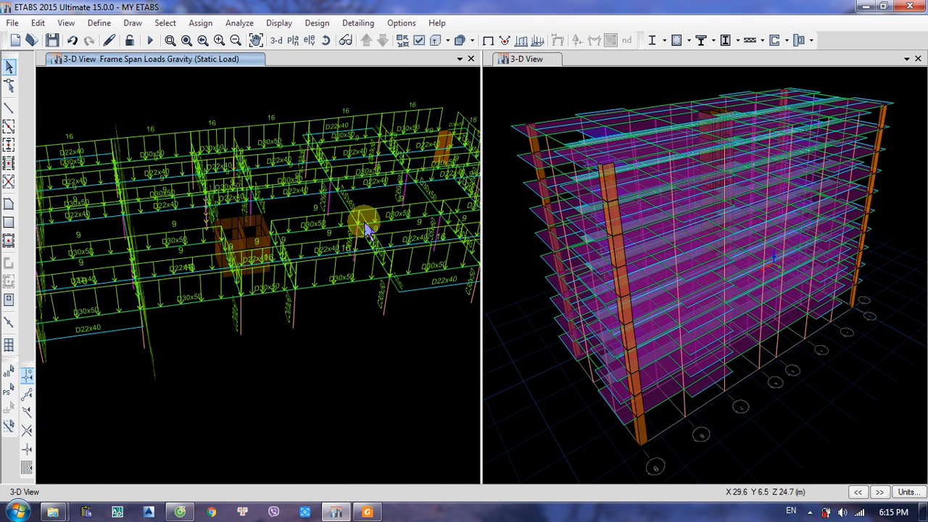
{"action": "middle_click_drag", "start_coordinate": [368, 234], "coordinate": [305, 283], "text": "shift"}
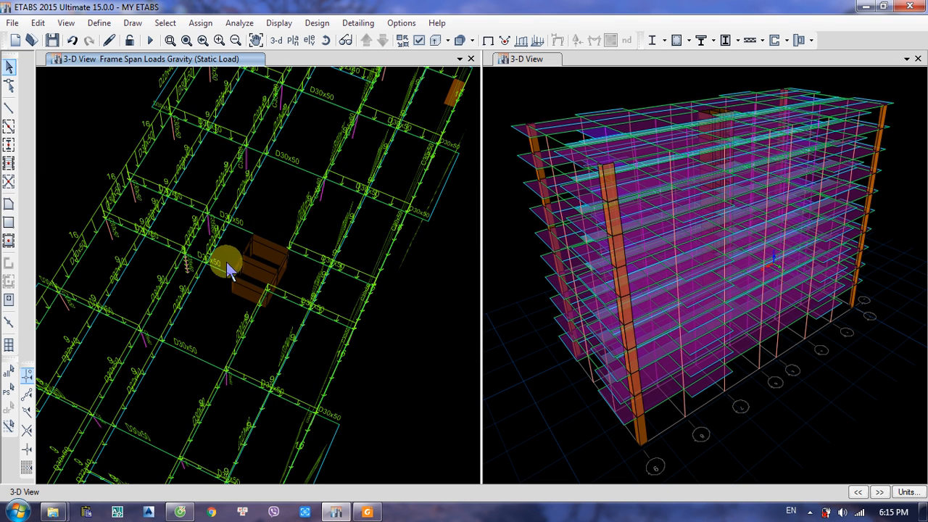
{"action": "middle_click_drag", "start_coordinate": [187, 368], "coordinate": [274, 236]}
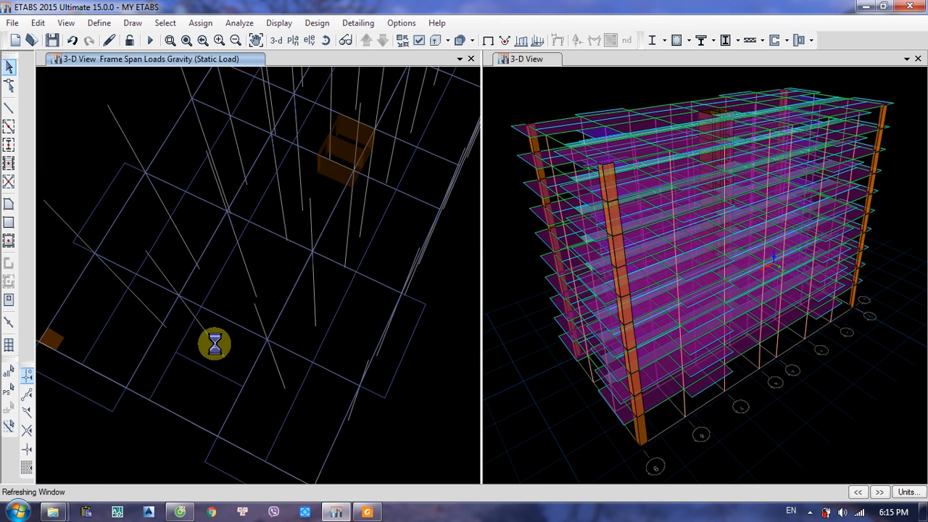
Step: Display the Story5 plan view
{"action": "left_click", "coordinate": [297, 41]}
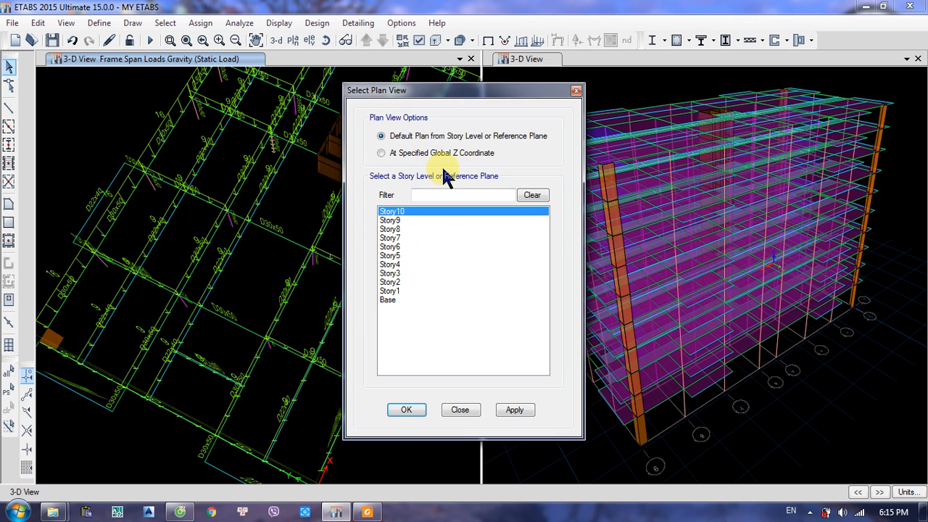
{"action": "left_click", "coordinate": [399, 247]}
{"action": "left_click", "coordinate": [392, 256]}
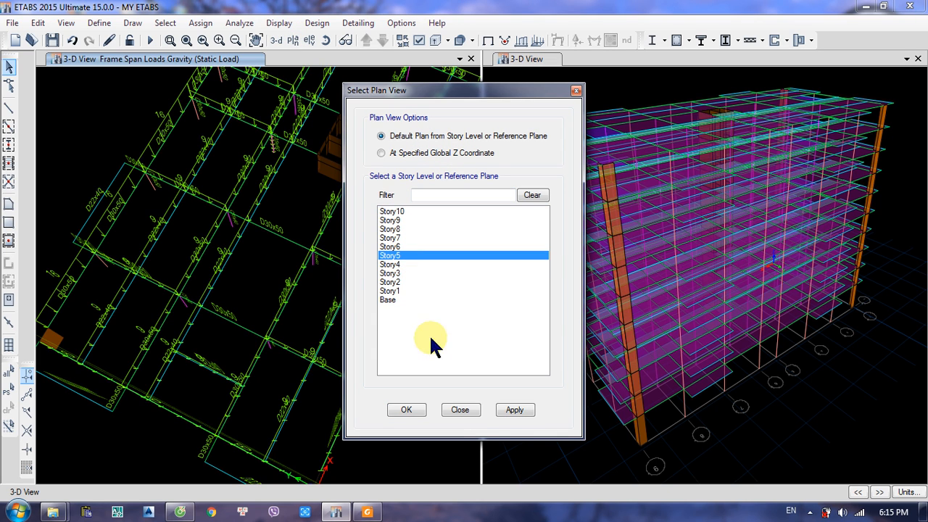
{"action": "left_click", "coordinate": [505, 408]}
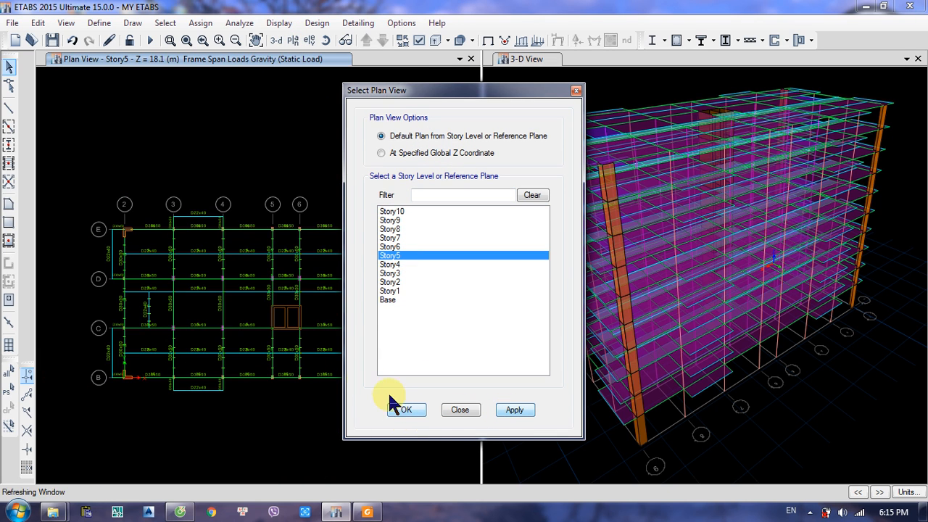
{"action": "left_click", "coordinate": [405, 410]}
{"action": "scroll", "coordinate": [336, 305], "scroll_direction": "up", "scroll_amount": 1}
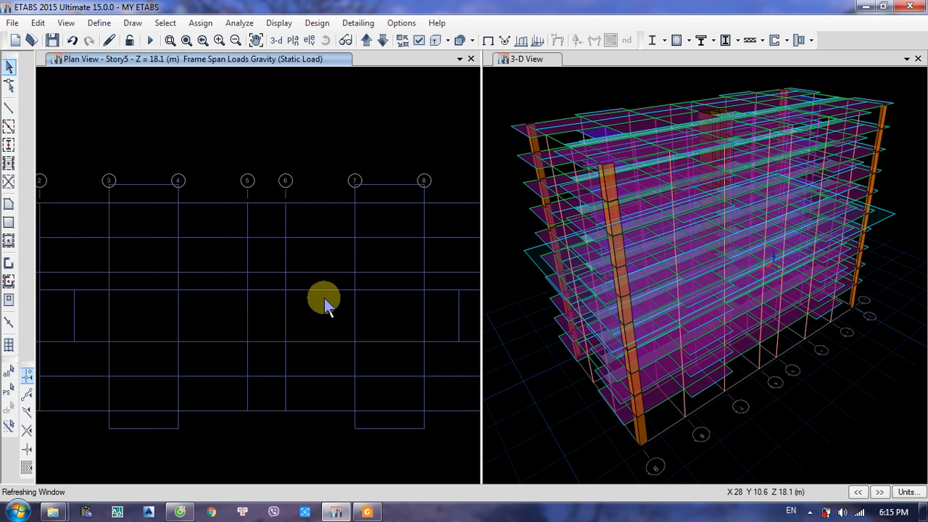
Step: Select the beams between grids C and D on lines 3, 4, 7 and 8 in the Story5 plan
{"action": "scroll", "coordinate": [242, 316], "scroll_direction": "up", "scroll_amount": 1}
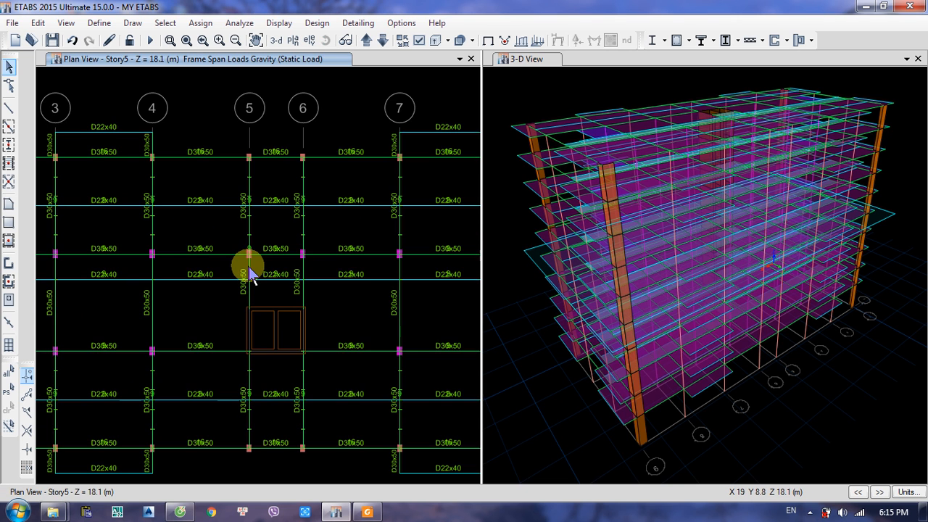
{"action": "left_click_drag", "start_coordinate": [266, 336], "coordinate": [122, 322]}
{"action": "middle_click_drag", "start_coordinate": [317, 315], "coordinate": [131, 316]}
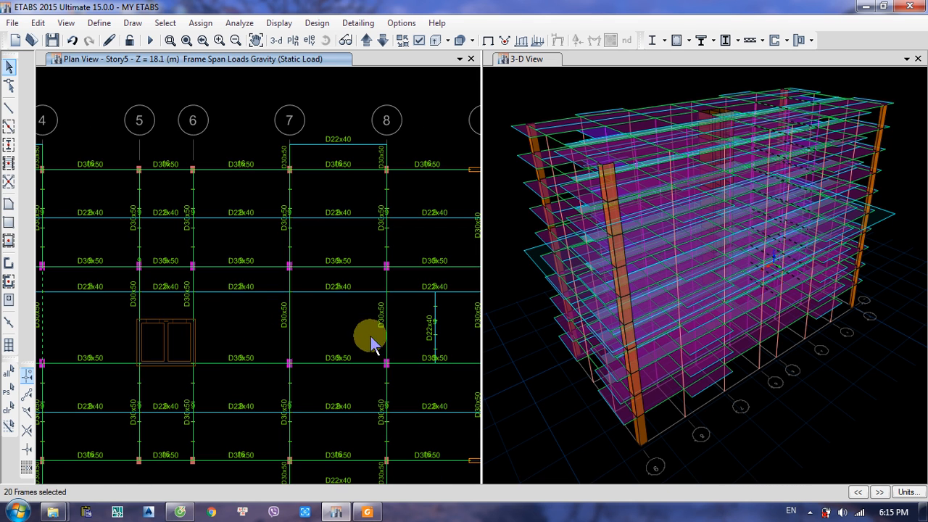
{"action": "middle_click_drag", "start_coordinate": [373, 312], "coordinate": [221, 313]}
{"action": "middle_click_drag", "start_coordinate": [116, 347], "coordinate": [346, 357]}
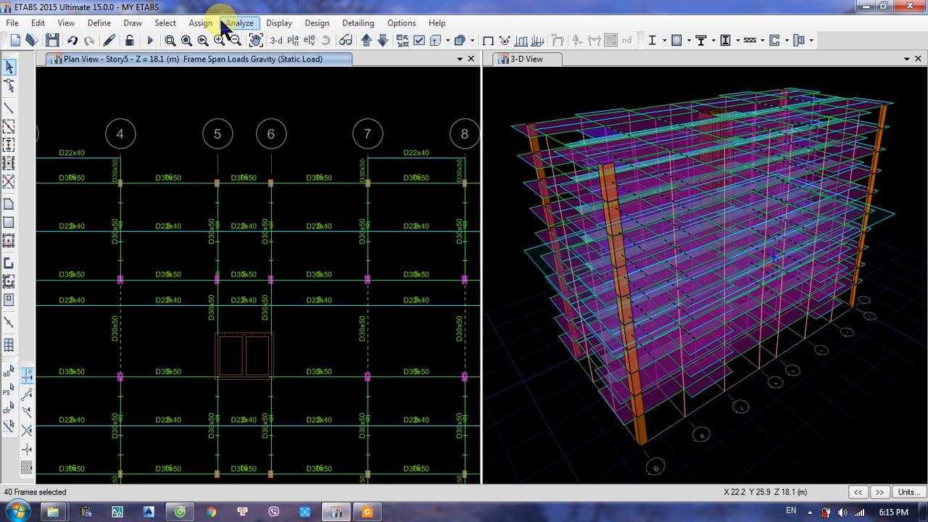
Step: Start a distributed frame load assignment with load distances given as absolute distances from End-I
{"action": "left_click", "coordinate": [199, 25]}
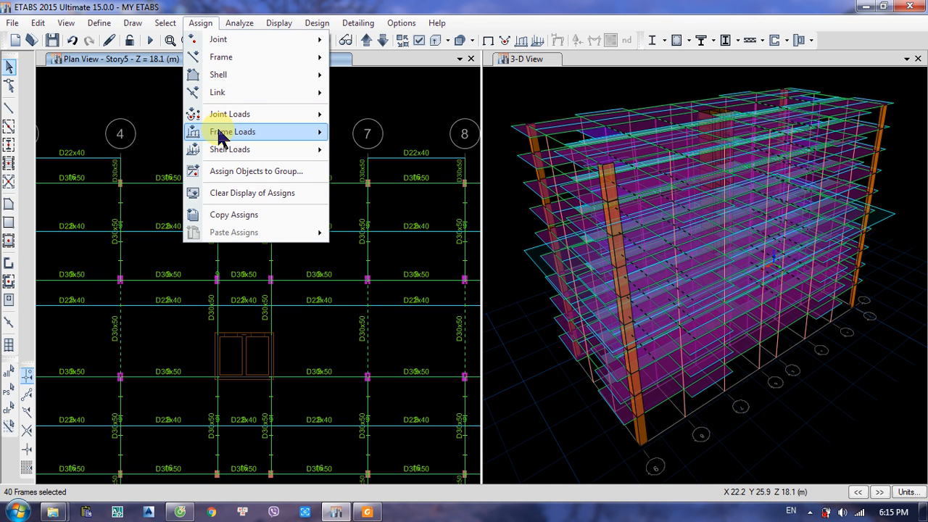
{"action": "mouse_move", "coordinate": [221, 137]}
{"action": "left_click", "coordinate": [367, 148]}
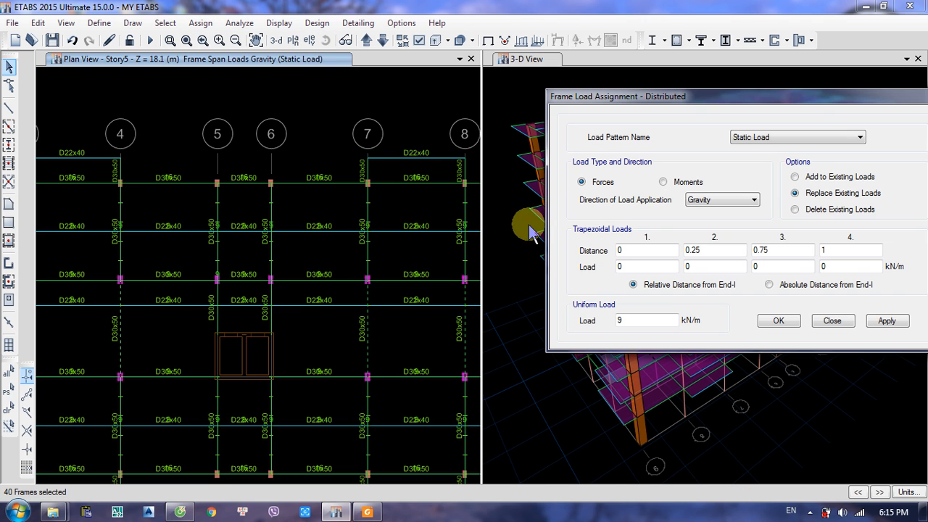
{"action": "left_click_drag", "start_coordinate": [679, 101], "coordinate": [484, 102]}
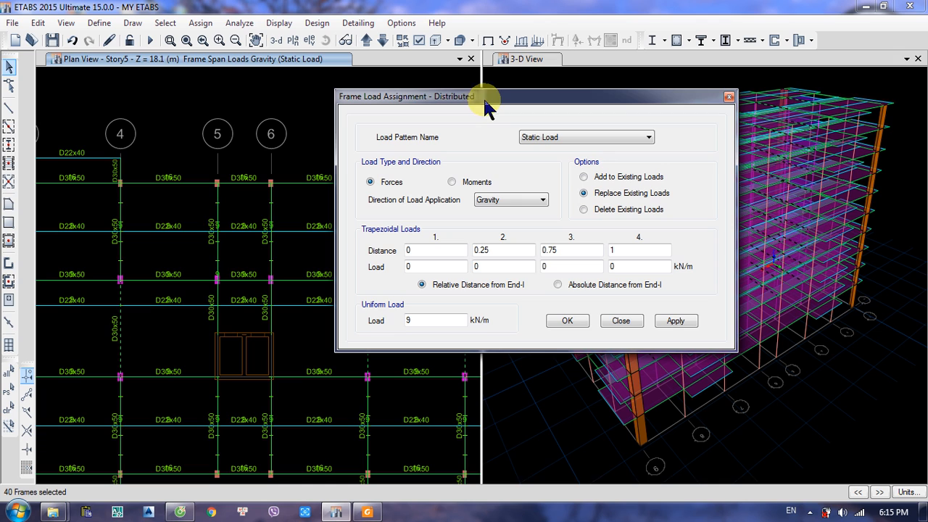
{"action": "left_click", "coordinate": [558, 284]}
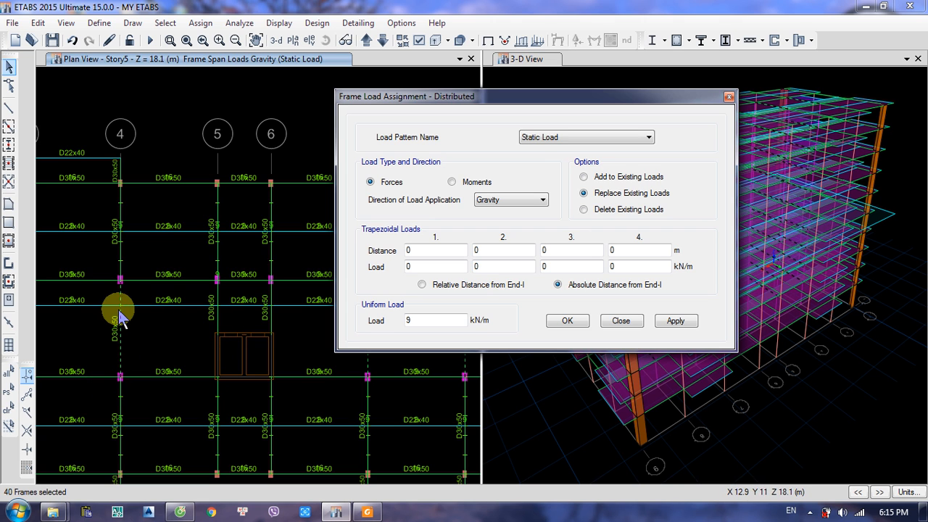
Step: Measure along line 3 from grid C to the D22x40 secondary beam with the beam drawing tool, without drawing a beam
{"action": "middle_click_drag", "start_coordinate": [151, 257], "coordinate": [347, 285]}
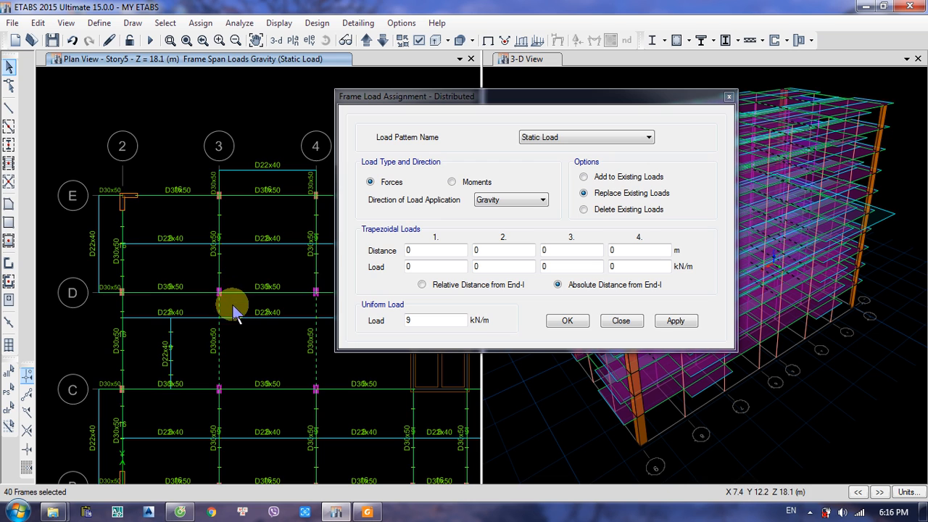
{"action": "left_click", "coordinate": [9, 109]}
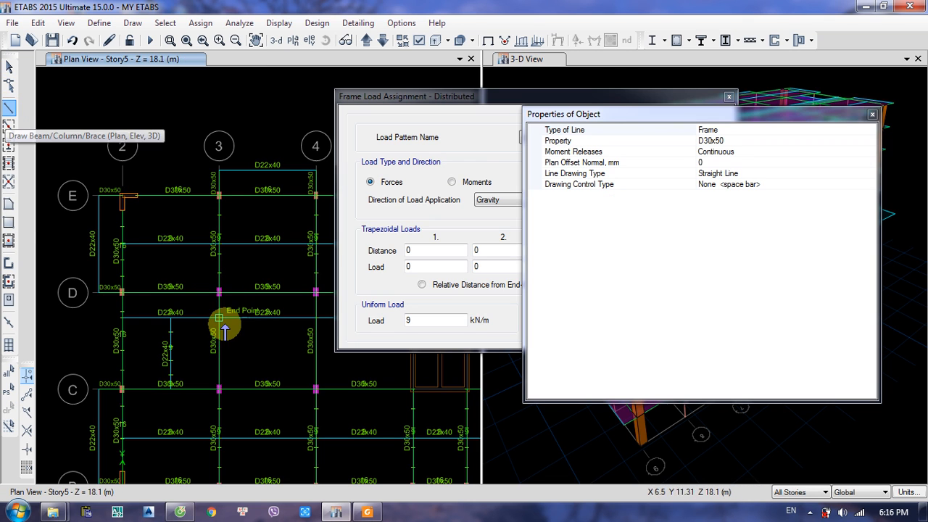
{"action": "left_click", "coordinate": [221, 391]}
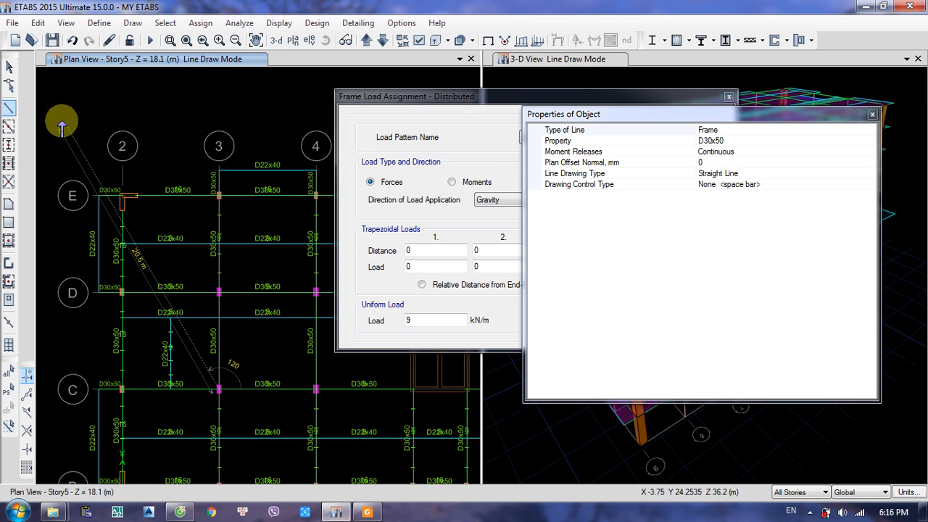
{"action": "left_click", "coordinate": [9, 66]}
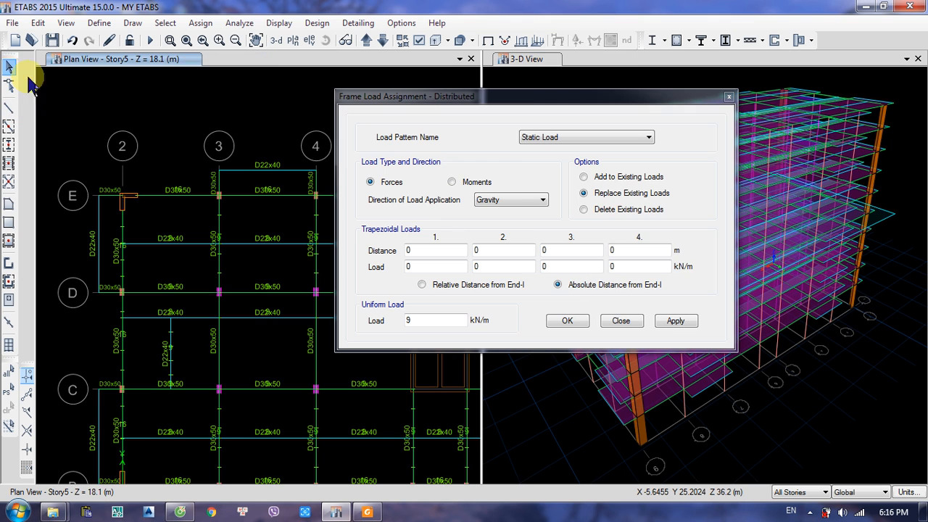
Step: Define a 9 kN/m trapezoidal load from 0 to 4.81 m with zero uniform load and try to apply it
{"action": "left_click", "coordinate": [489, 250]}
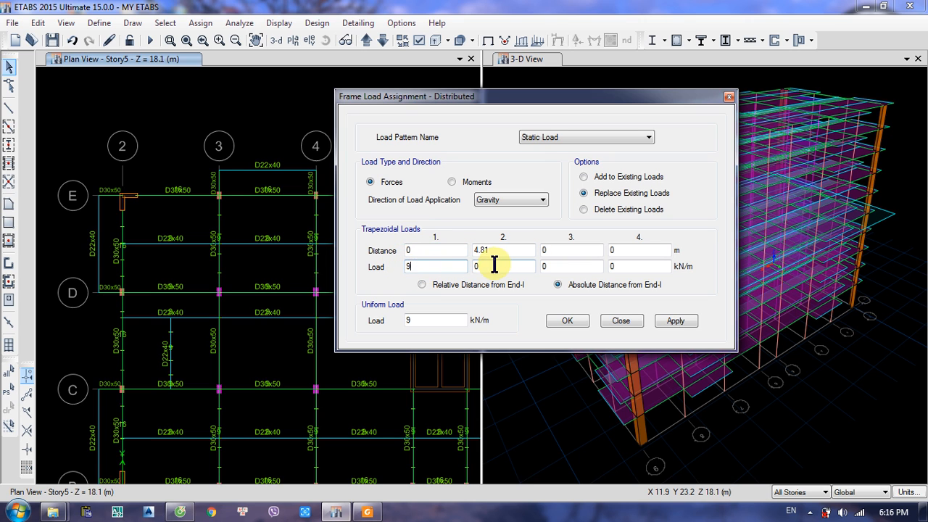
{"action": "key", "text": "Tab"}
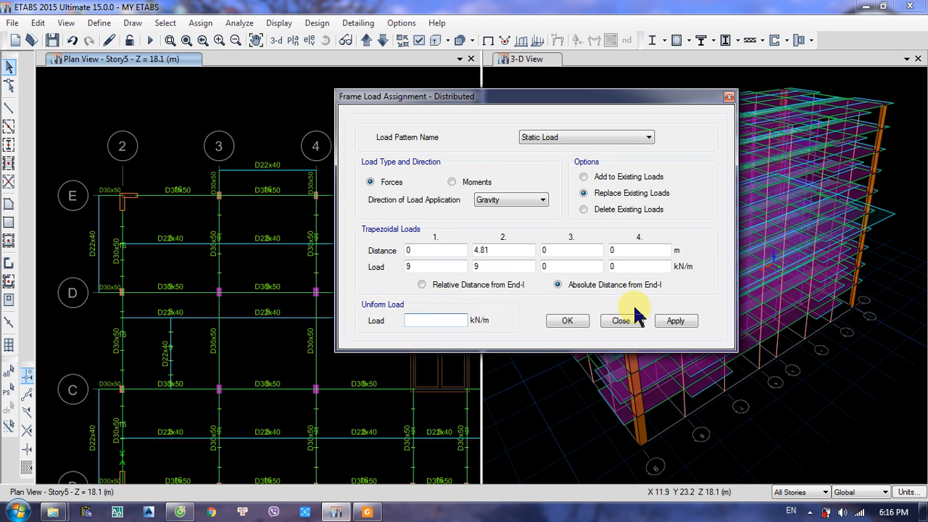
{"action": "left_click", "coordinate": [674, 322]}
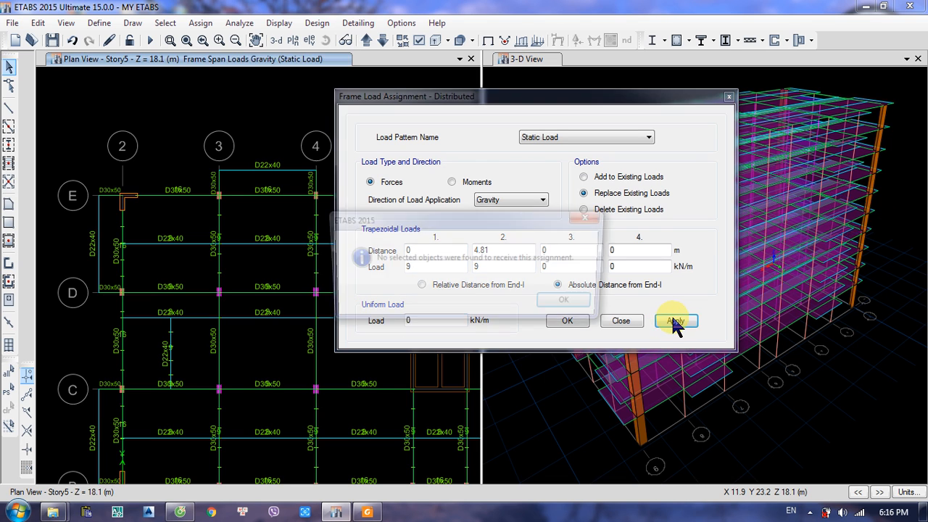
{"action": "left_click", "coordinate": [573, 304]}
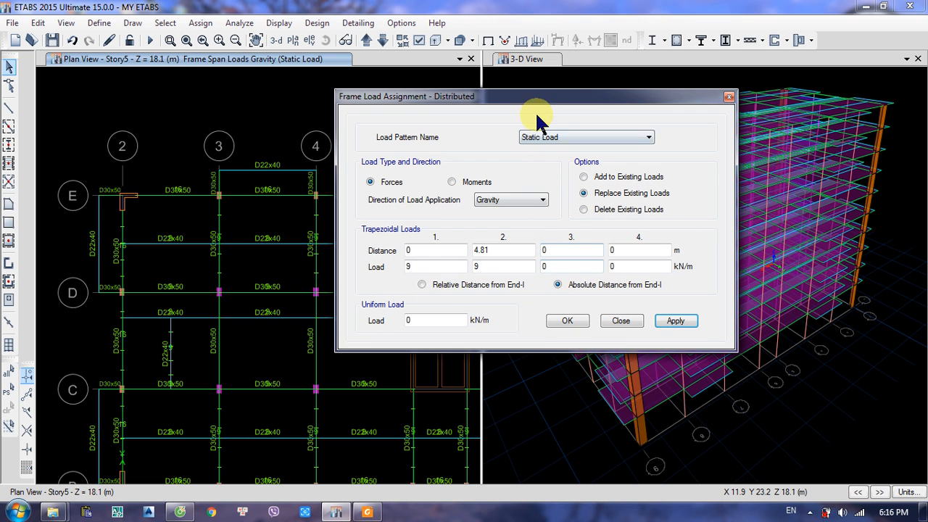
Step: Apply the 9 kN/m partial load over 4.81 m to the beams between grids C and D on lines 3, 4, 7 and 8
{"action": "left_click_drag", "start_coordinate": [543, 100], "coordinate": [709, 100]}
{"action": "left_click_drag", "start_coordinate": [334, 365], "coordinate": [197, 345]}
{"action": "middle_click_drag", "start_coordinate": [372, 336], "coordinate": [163, 332]}
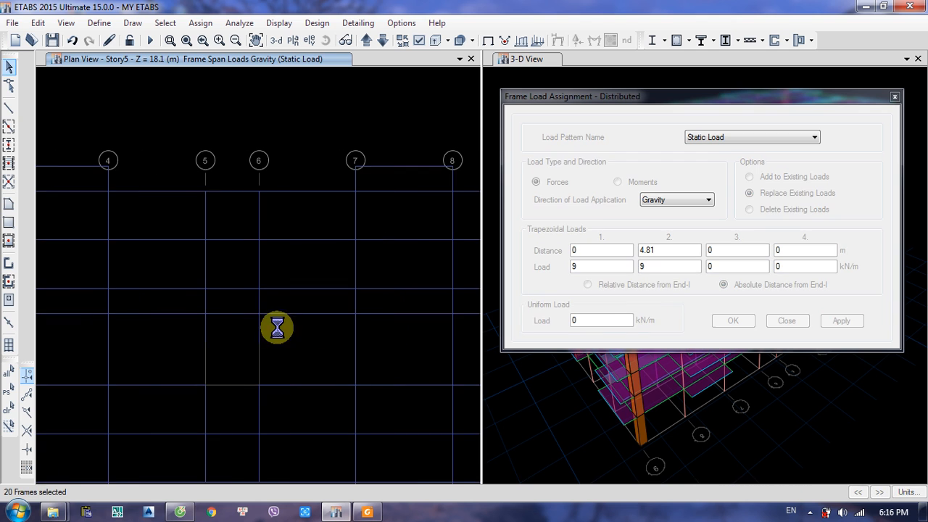
{"action": "left_click_drag", "start_coordinate": [467, 365], "coordinate": [323, 342]}
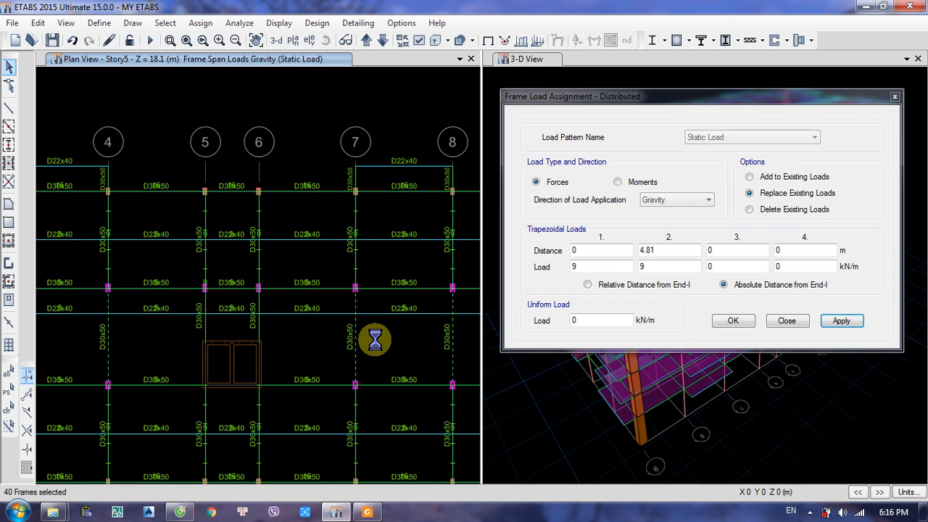
{"action": "left_click", "coordinate": [831, 320]}
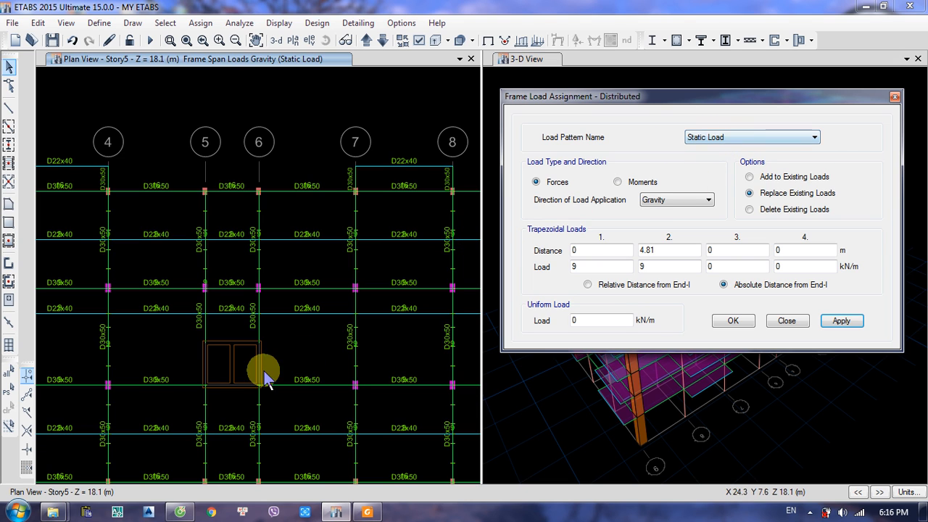
Step: Measure along line 6 from the elevator shaft to the D22x40 secondary beam with the beam drawing tool, without drawing a beam
{"action": "left_click", "coordinate": [207, 328]}
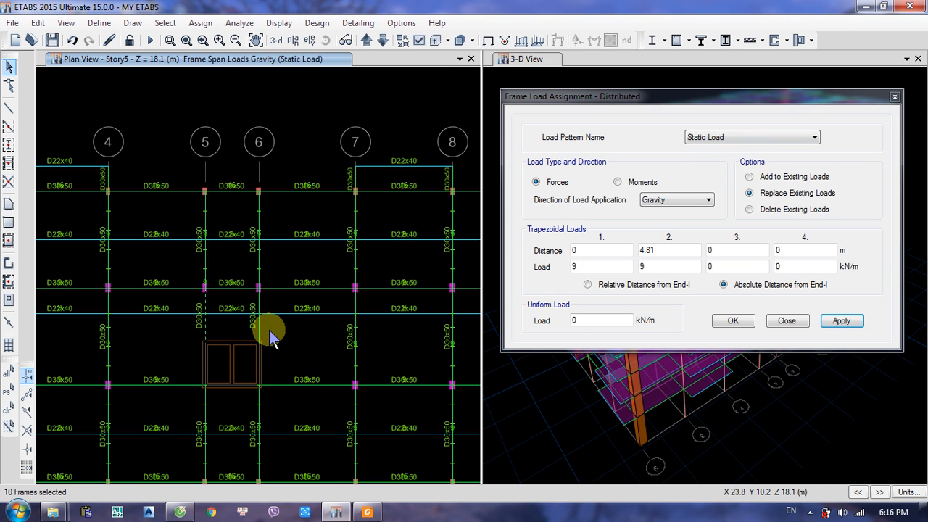
{"action": "left_click", "coordinate": [244, 326]}
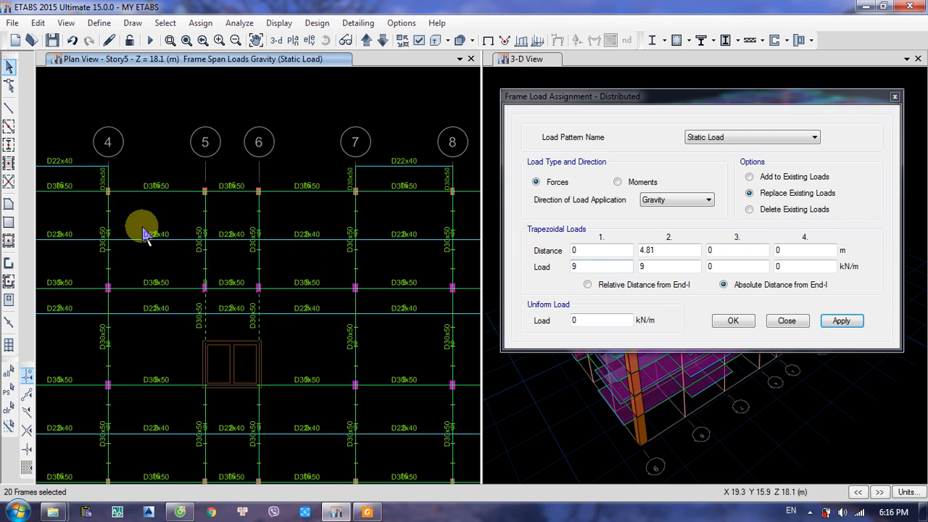
{"action": "left_click", "coordinate": [9, 107]}
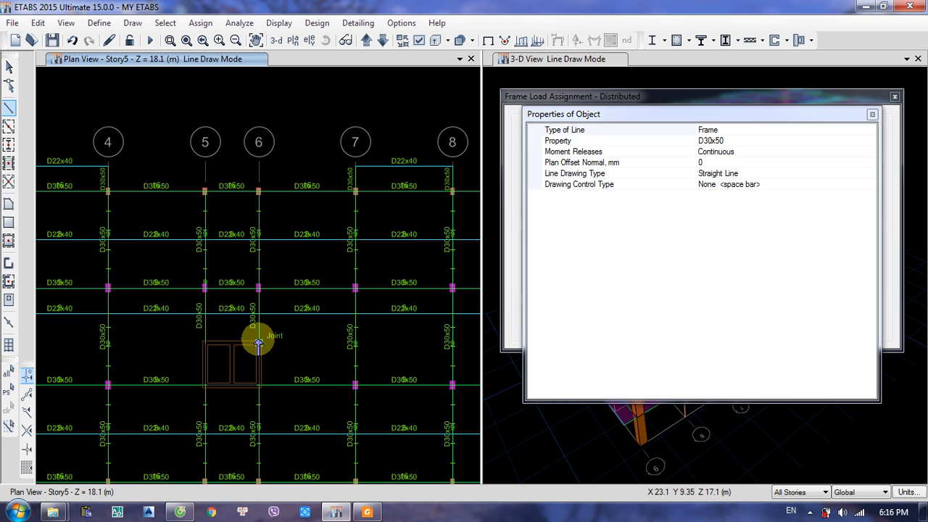
{"action": "left_click", "coordinate": [258, 344]}
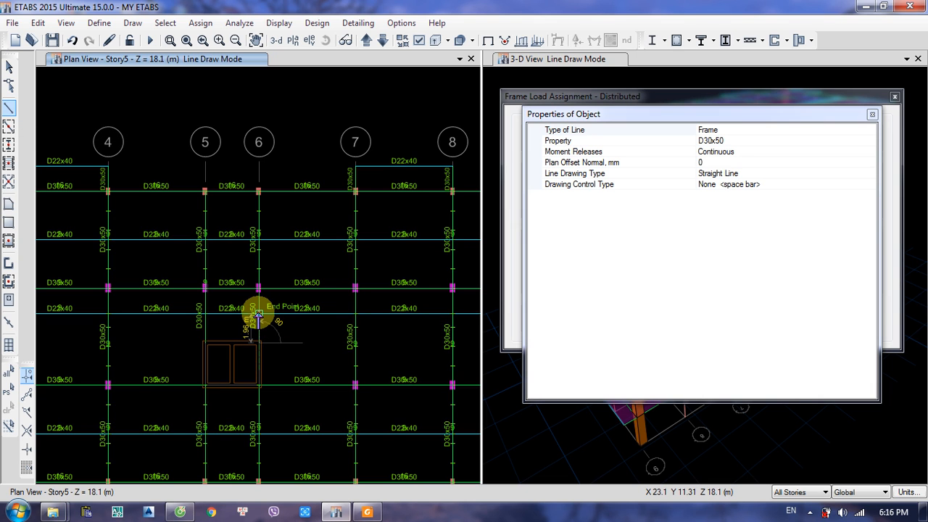
{"action": "key", "text": "Escape"}
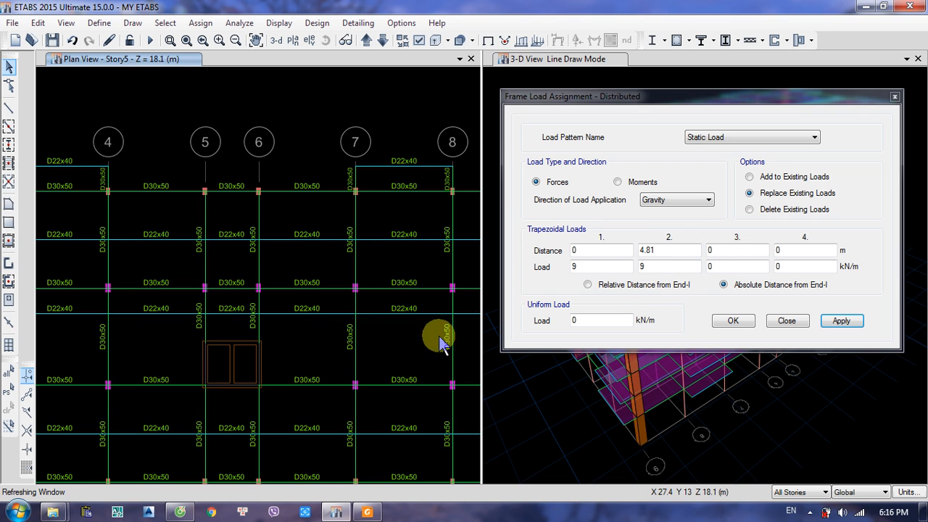
Step: Assign a 9 kN/m partial static load from 0 to 1.96 m to the line 5 and 6 beams between grid D and the shaft
{"action": "double_click", "coordinate": [665, 254]}
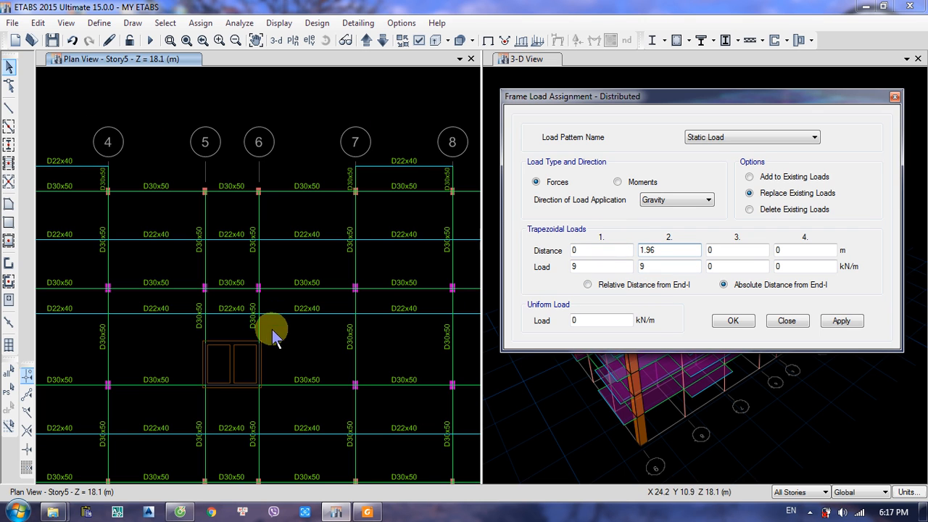
{"action": "left_click", "coordinate": [250, 323]}
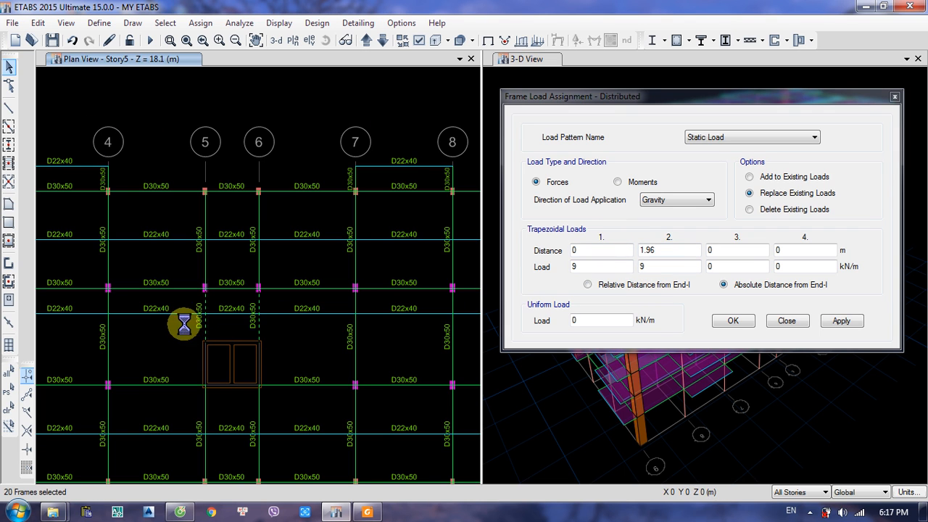
{"action": "left_click", "coordinate": [843, 321]}
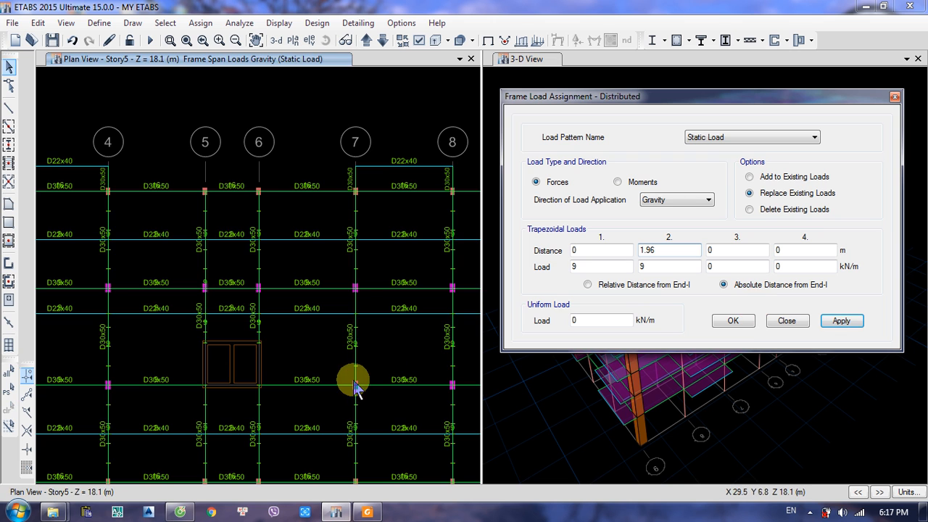
{"action": "left_click", "coordinate": [747, 321]}
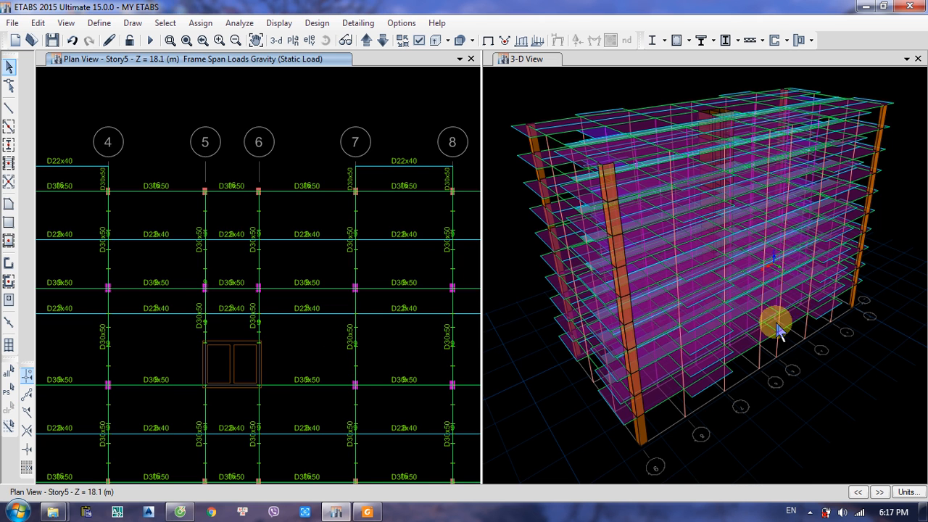
Step: Show the Story5 plan in perspective and examine the static span loads around the elevator shaft
{"action": "left_click", "coordinate": [348, 41]}
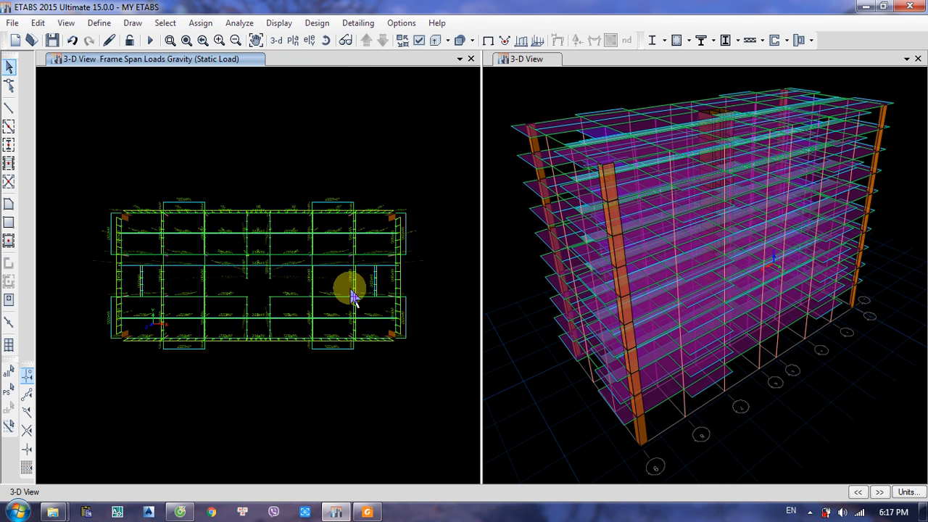
{"action": "middle_click_drag", "start_coordinate": [437, 311], "coordinate": [308, 270], "text": "shift"}
{"action": "scroll", "coordinate": [275, 283], "scroll_direction": "up", "scroll_amount": 5}
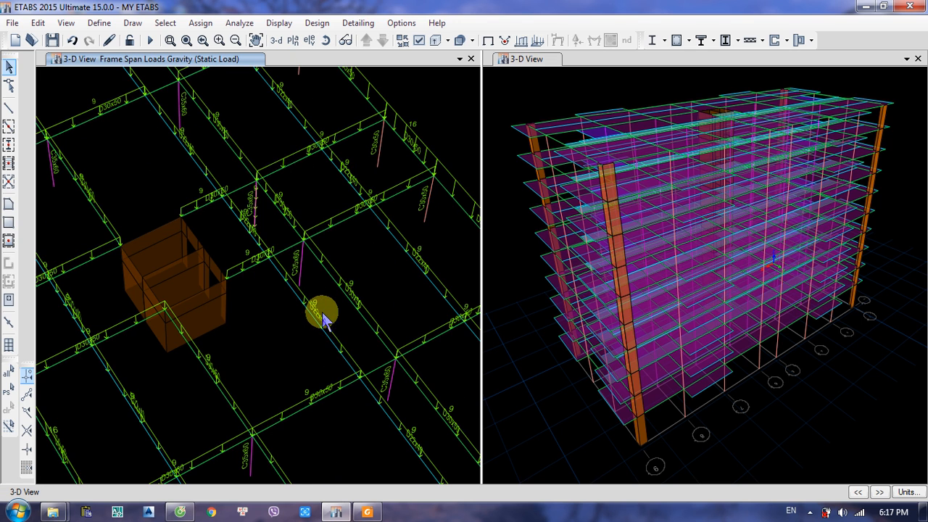
{"action": "mouse_move", "coordinate": [331, 365]}
{"action": "middle_mouse_down", "text": "shift"}
{"action": "mouse_move", "coordinate": [356, 321]}
{"action": "mouse_move", "coordinate": [354, 303]}
{"action": "mouse_move", "coordinate": [373, 305]}
{"action": "middle_mouse_up", "text": "shift"}
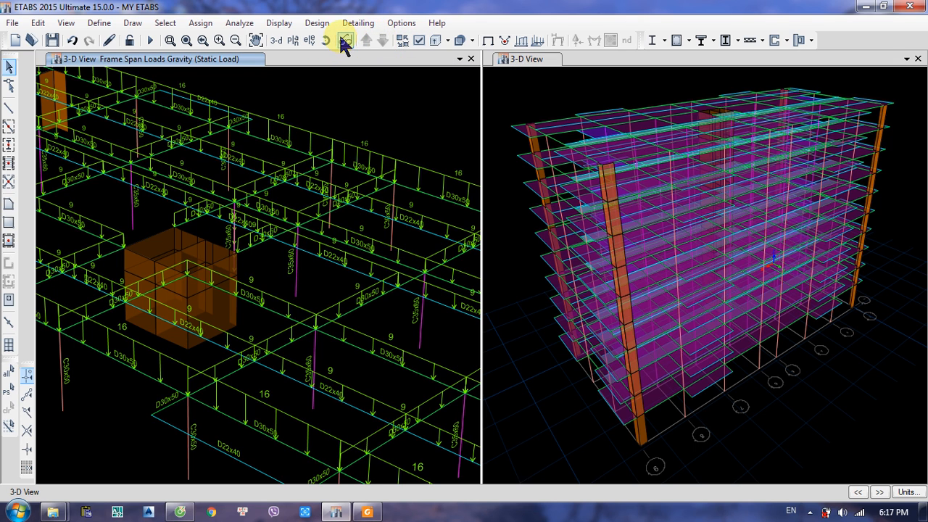
Step: Display the Story9 plan view
{"action": "left_click", "coordinate": [292, 40]}
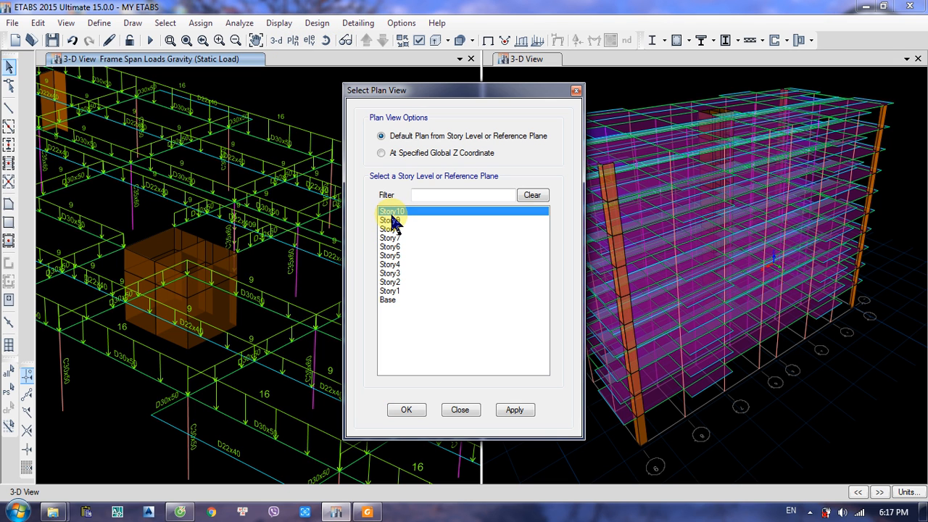
{"action": "left_click", "coordinate": [392, 220]}
{"action": "left_click", "coordinate": [404, 410]}
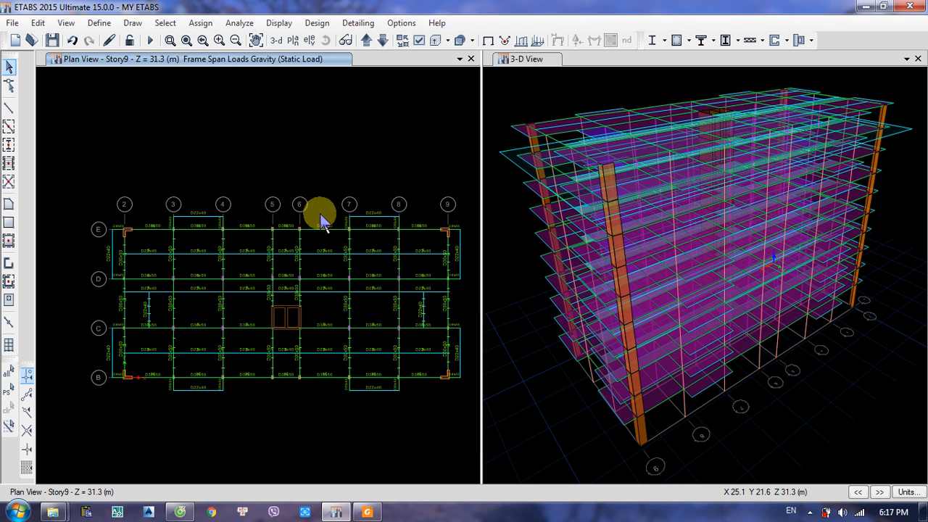
Step: Switch to the PDF brief in Foxit Reader and read the live load and wind load requirements
{"action": "left_click", "coordinate": [366, 512]}
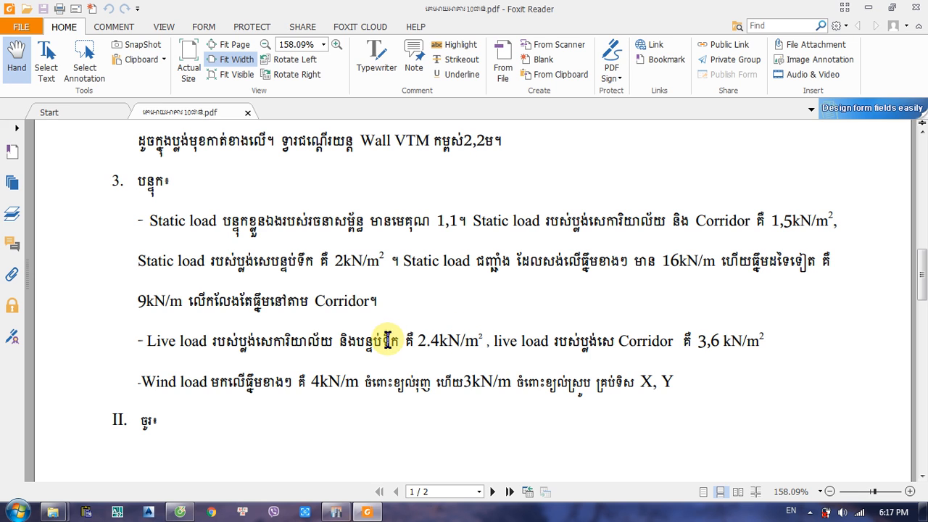
{"action": "left_click_drag", "start_coordinate": [145, 341], "coordinate": [334, 343]}
{"action": "left_click_drag", "start_coordinate": [600, 339], "coordinate": [732, 341]}
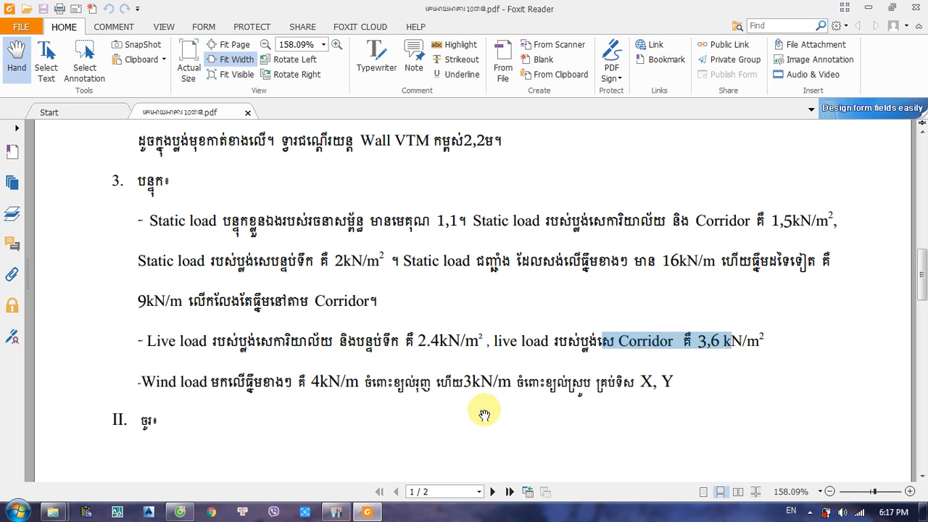
{"action": "left_click", "coordinate": [218, 372]}
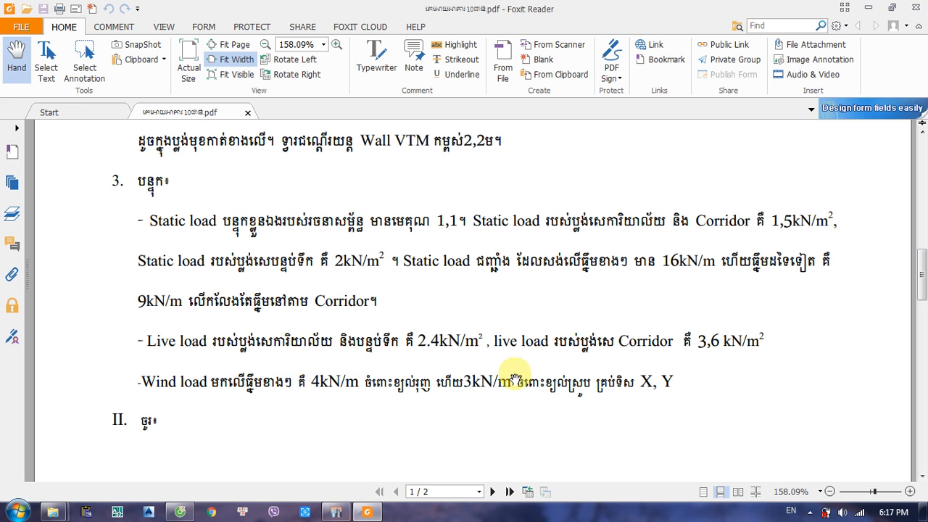
Step: Switch back to the ETABS model with the Story9 plan view
{"action": "left_click", "coordinate": [367, 513]}
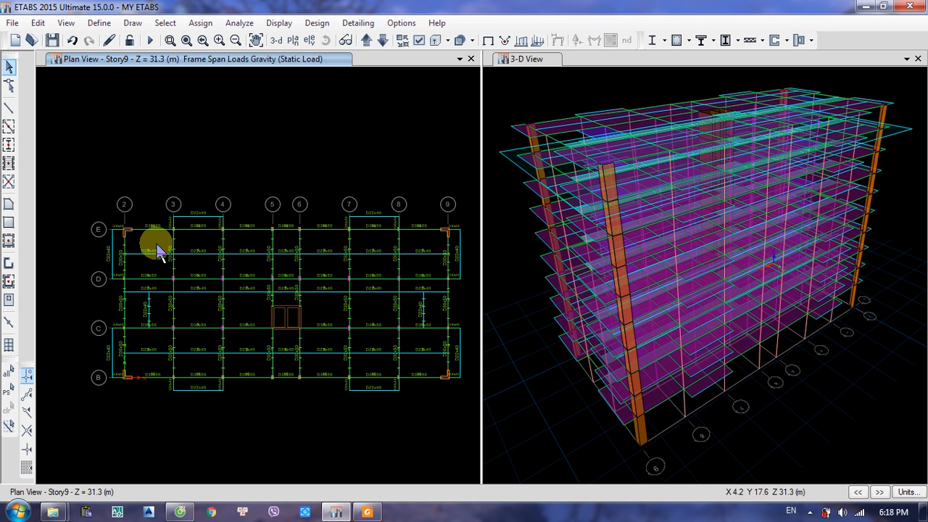
{"action": "scroll", "coordinate": [157, 247], "scroll_direction": "up", "scroll_amount": 1}
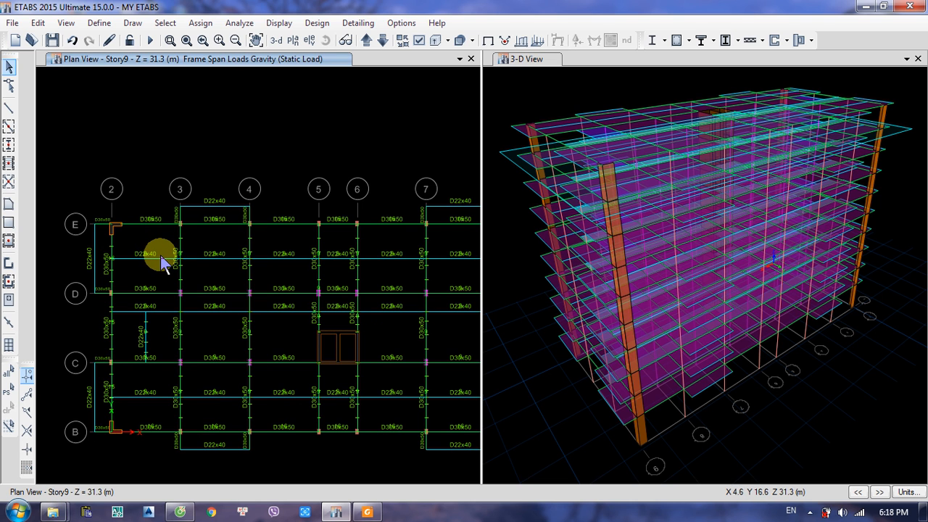
{"action": "middle_click_drag", "start_coordinate": [161, 263], "coordinate": [192, 226]}
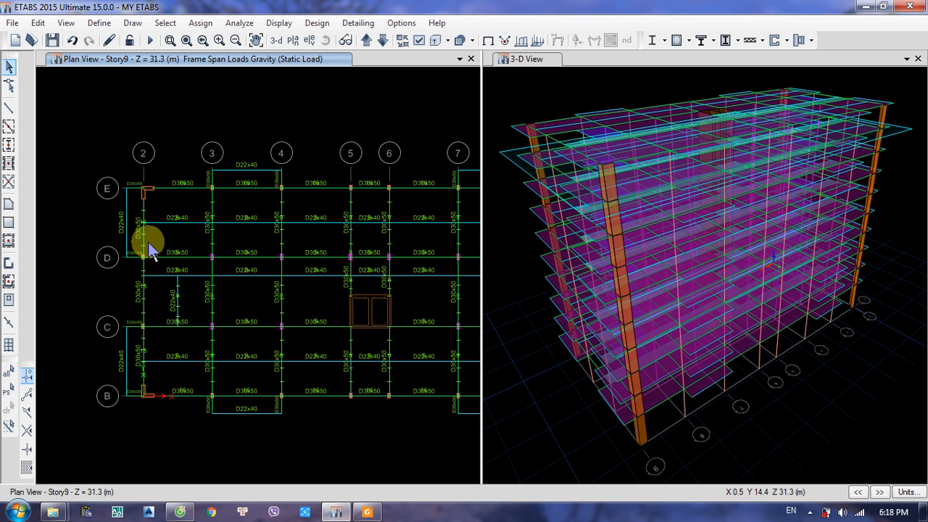
{"action": "scroll", "coordinate": [155, 242], "scroll_direction": "up", "scroll_amount": 2}
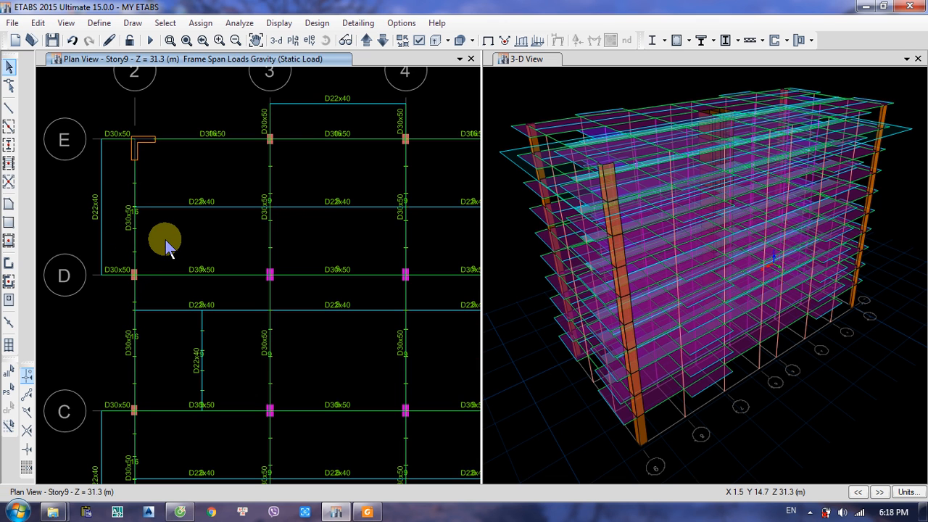
{"action": "left_click_drag", "start_coordinate": [166, 253], "coordinate": [124, 232]}
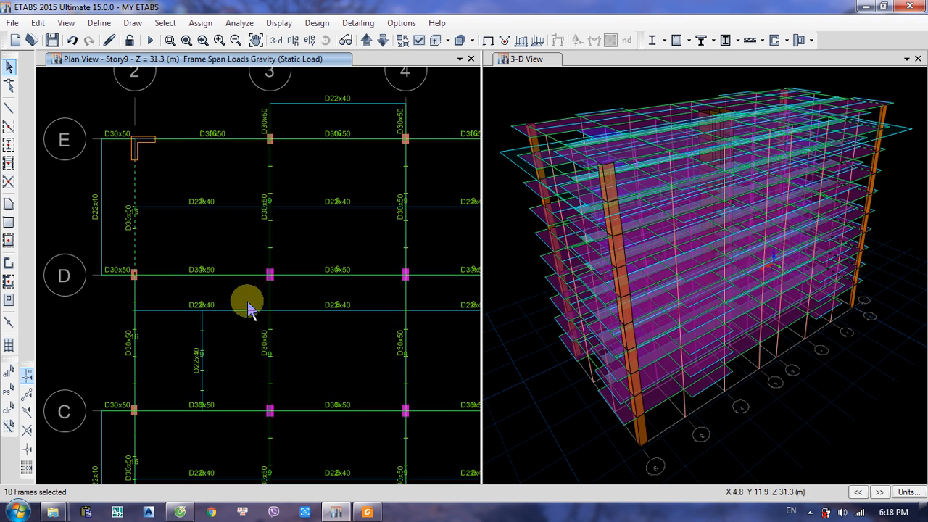
{"action": "middle_click_drag", "start_coordinate": [245, 306], "coordinate": [278, 231]}
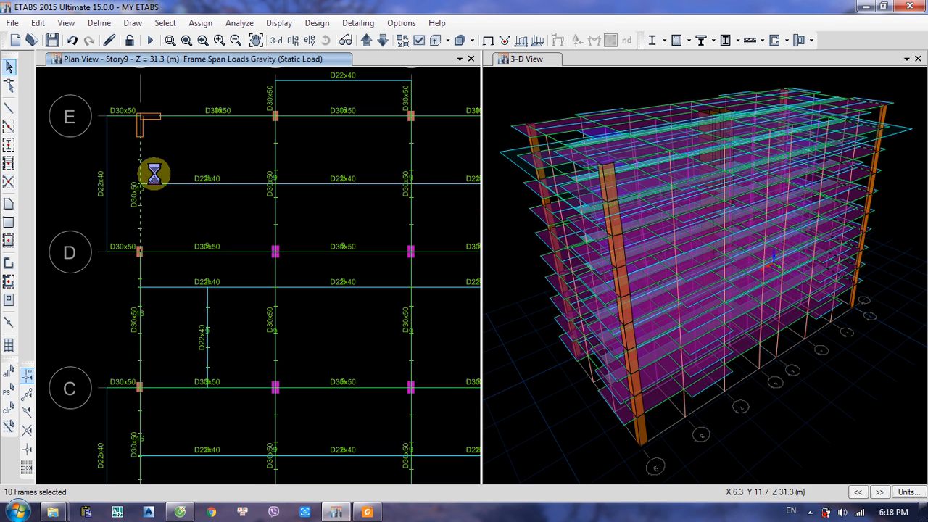
Step: Display the Story8 plan view
{"action": "left_click", "coordinate": [382, 49]}
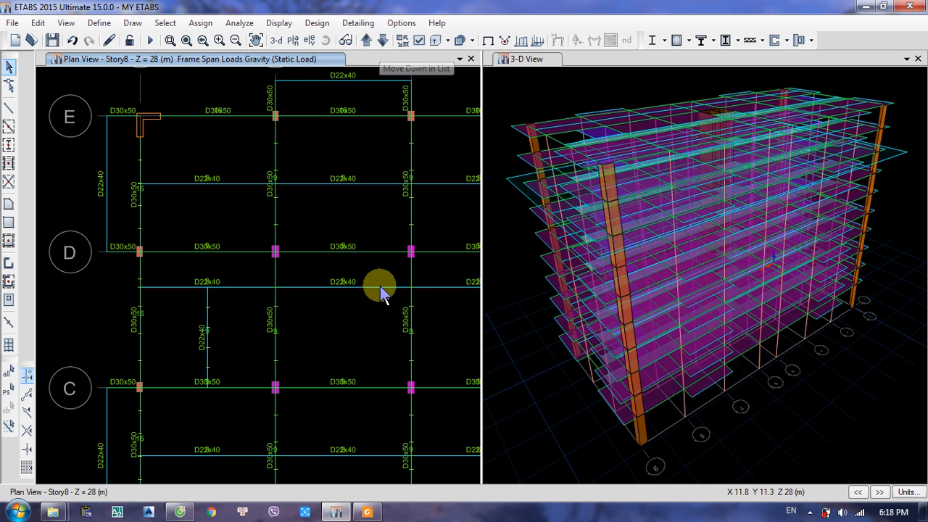
{"action": "scroll", "coordinate": [321, 270], "scroll_direction": "down", "scroll_amount": 5}
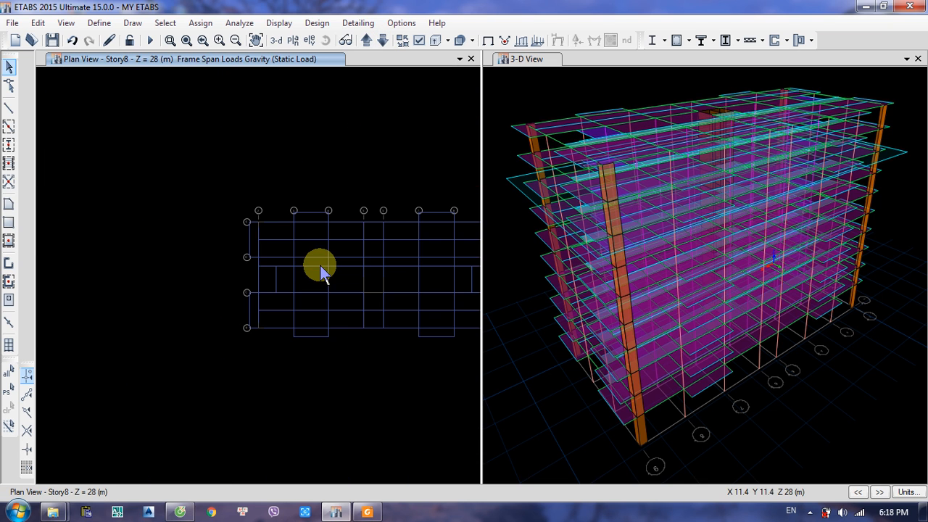
{"action": "left_click", "coordinate": [795, 428]}
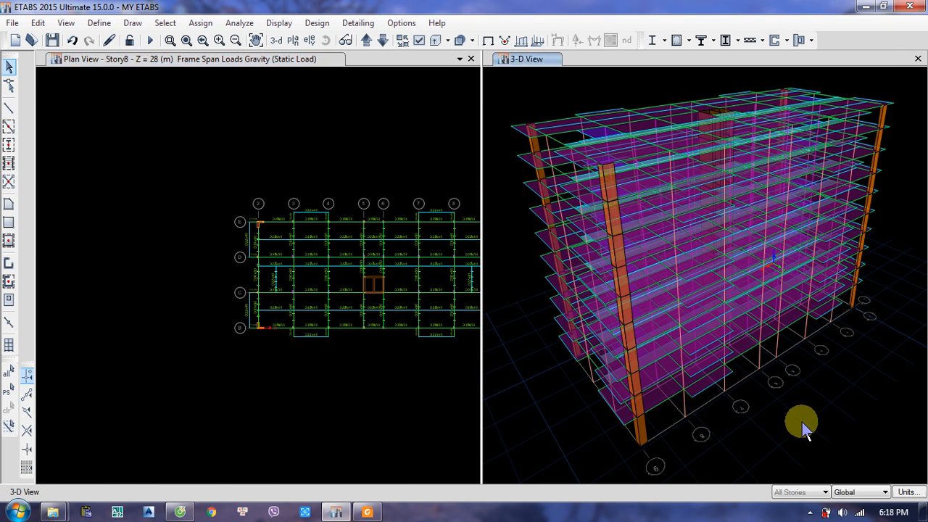
{"action": "left_click", "coordinate": [798, 492]}
{"action": "left_click", "coordinate": [795, 481]}
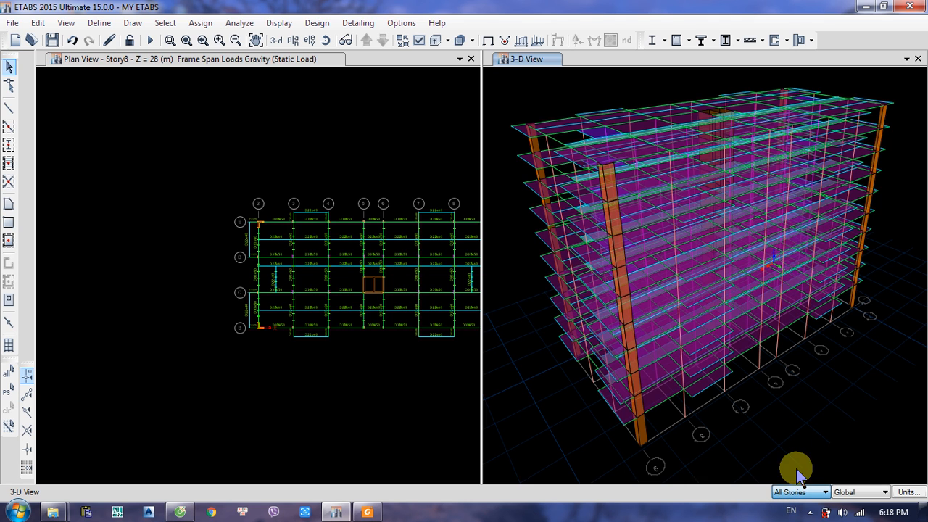
{"action": "left_click", "coordinate": [307, 387]}
Step: Select the line 2 edge beams in all three bays between grids B and E on all stories
{"action": "scroll", "coordinate": [189, 297], "scroll_direction": "up", "scroll_amount": 3}
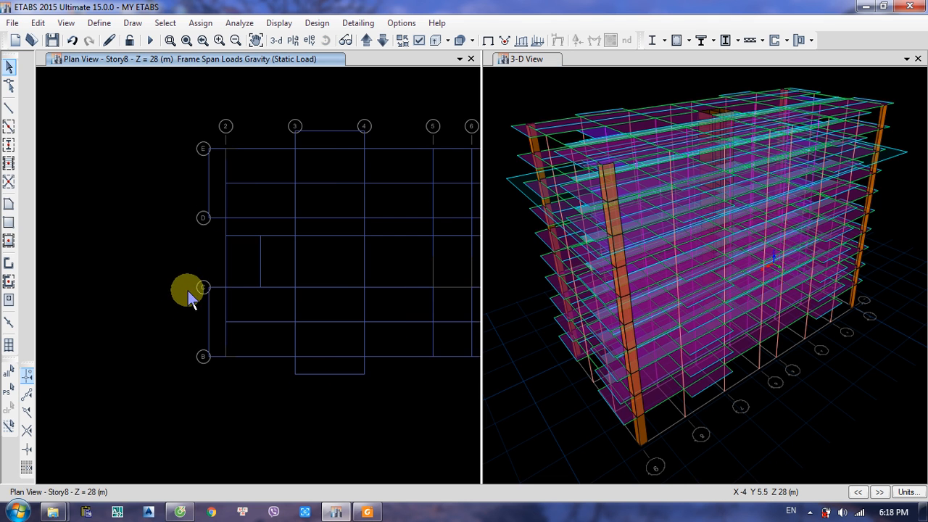
{"action": "scroll", "coordinate": [228, 259], "scroll_direction": "down", "scroll_amount": 3}
{"action": "scroll", "coordinate": [159, 290], "scroll_direction": "up", "scroll_amount": 4}
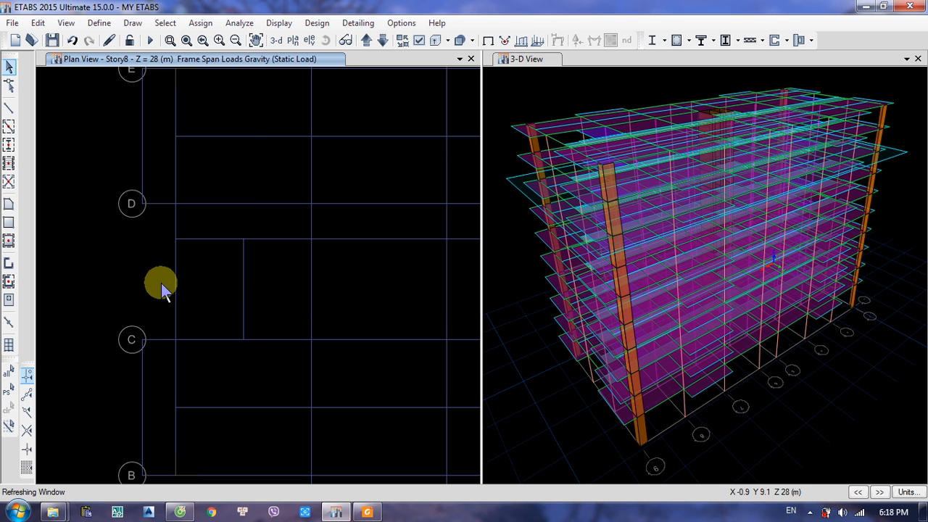
{"action": "scroll", "coordinate": [174, 363], "scroll_direction": "down", "scroll_amount": 2}
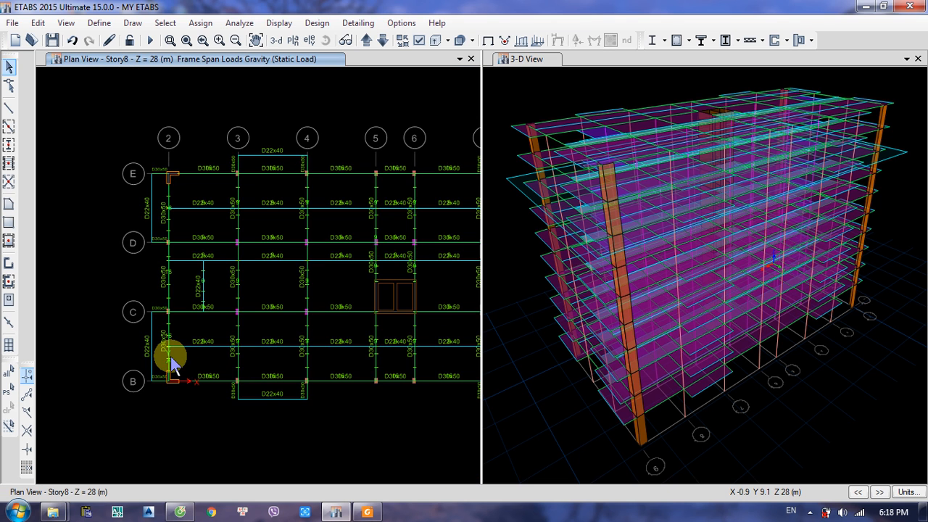
{"action": "scroll", "coordinate": [174, 362], "scroll_direction": "up", "scroll_amount": 2}
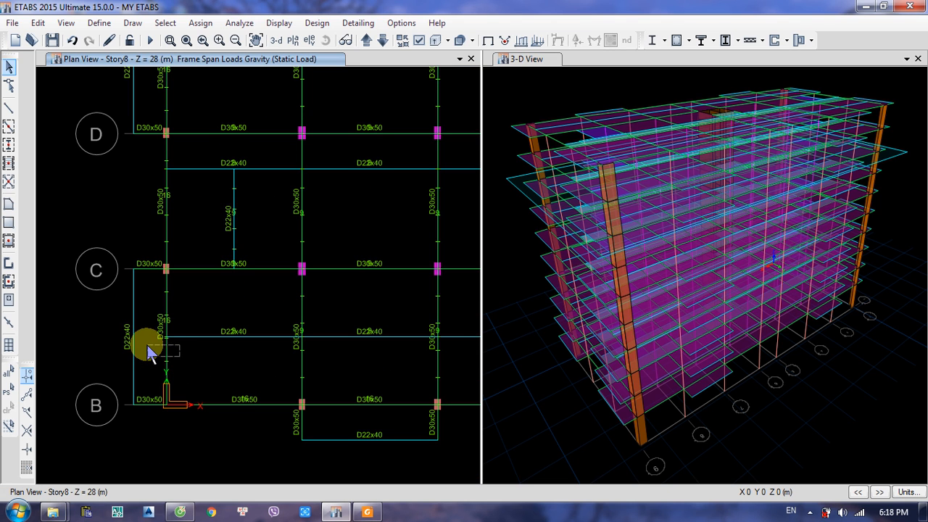
{"action": "left_click", "coordinate": [167, 320]}
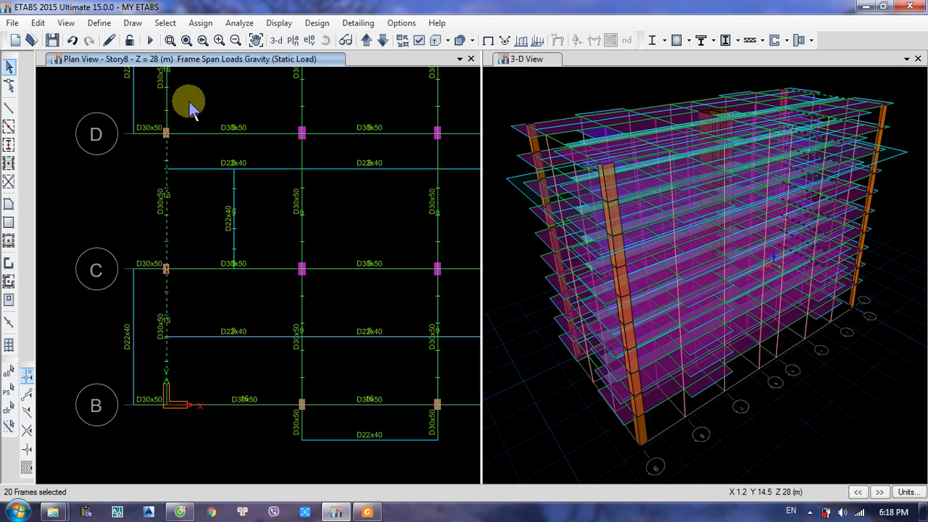
{"action": "left_click", "coordinate": [155, 97]}
{"action": "middle_click_drag", "start_coordinate": [200, 118], "coordinate": [177, 207]}
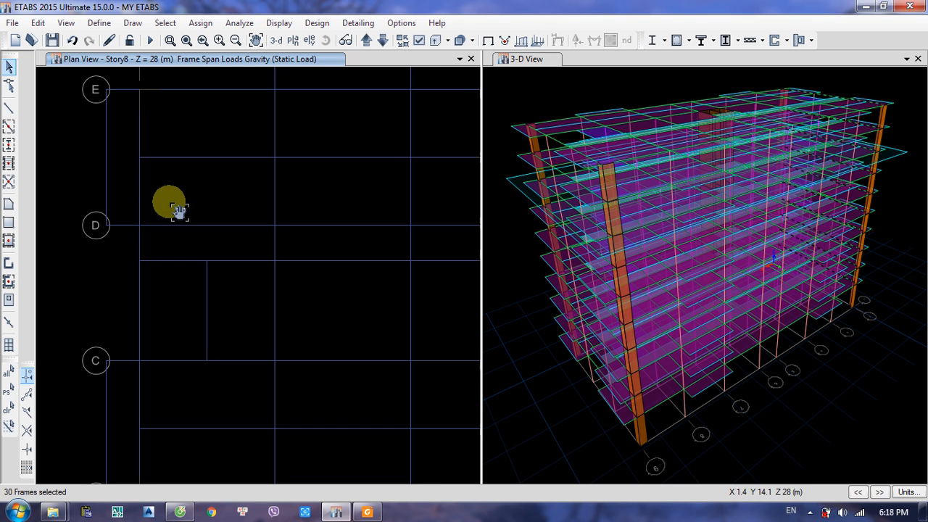
{"action": "scroll", "coordinate": [311, 286], "scroll_direction": "down", "scroll_amount": 2}
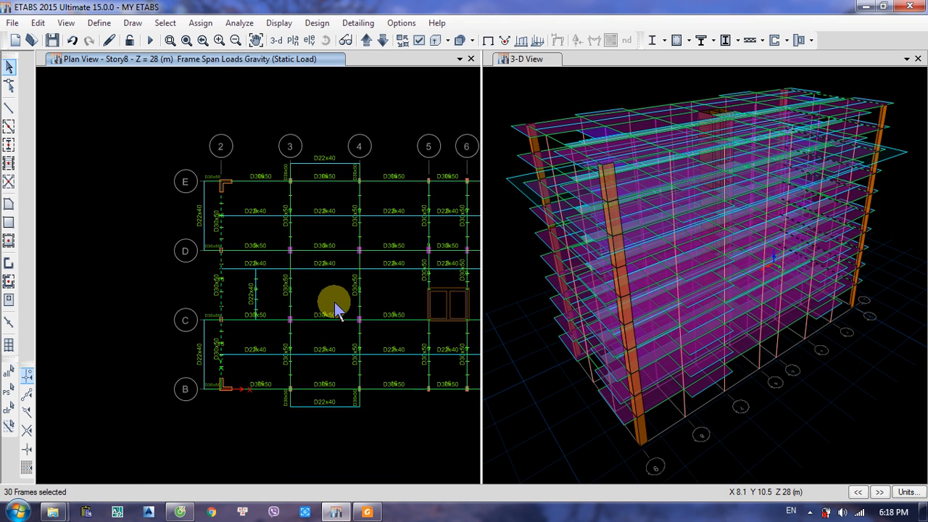
{"action": "middle_click_drag", "start_coordinate": [331, 304], "coordinate": [188, 304]}
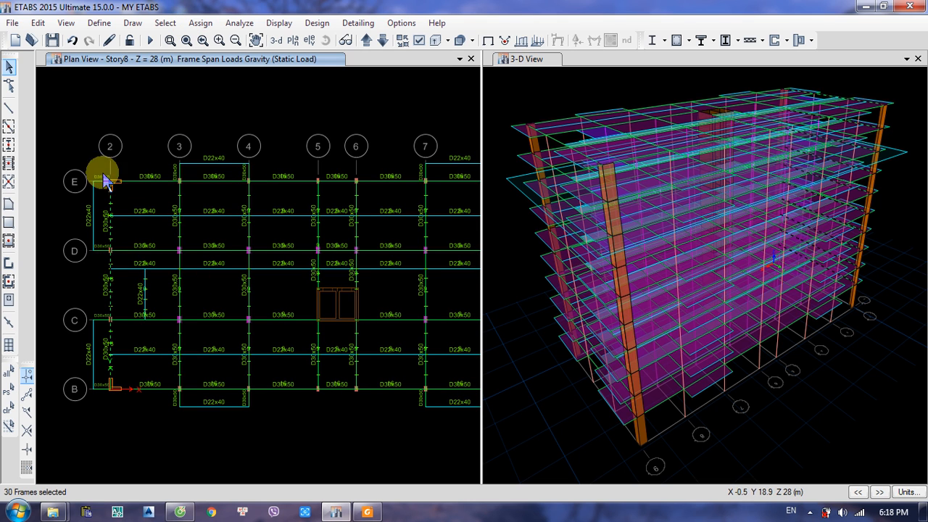
{"action": "middle_click_drag", "start_coordinate": [367, 181], "coordinate": [187, 224]}
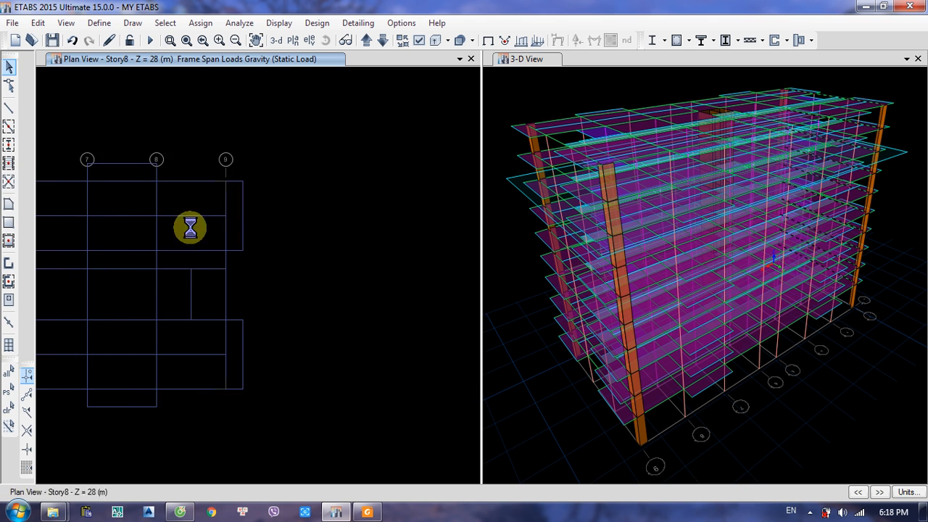
{"action": "middle_click_drag", "start_coordinate": [116, 258], "coordinate": [400, 257]}
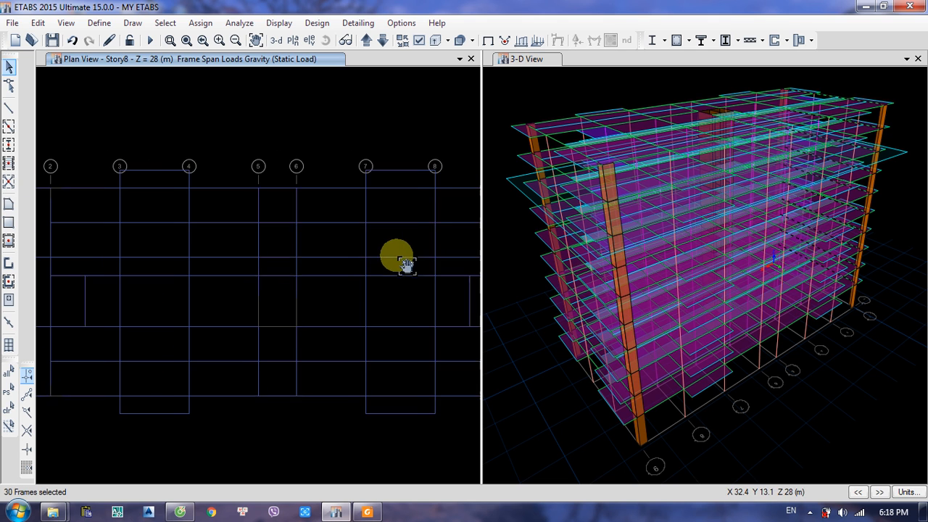
{"action": "middle_click_drag", "start_coordinate": [170, 240], "coordinate": [265, 245]}
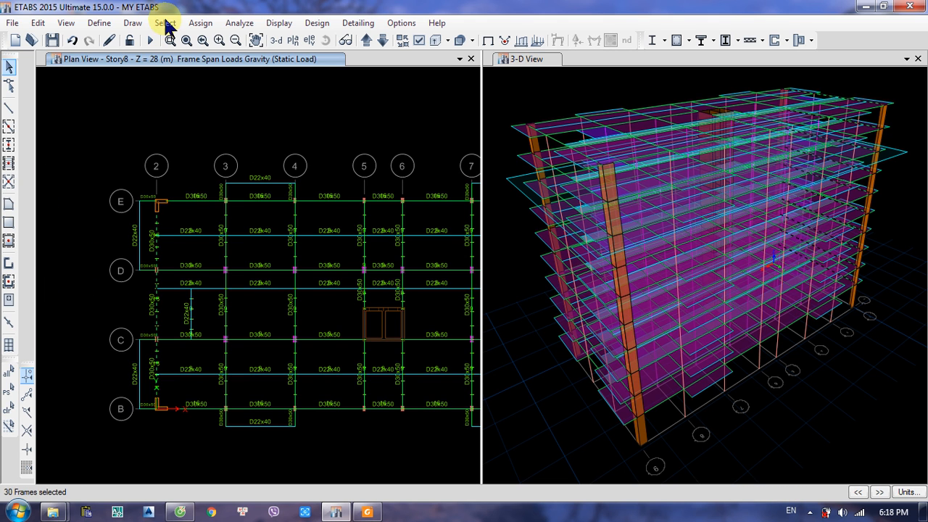
Step: Start a distributed frame load assignment for the selected beams with load pattern WX+ and direction Global-X Proj
{"action": "left_click", "coordinate": [209, 25]}
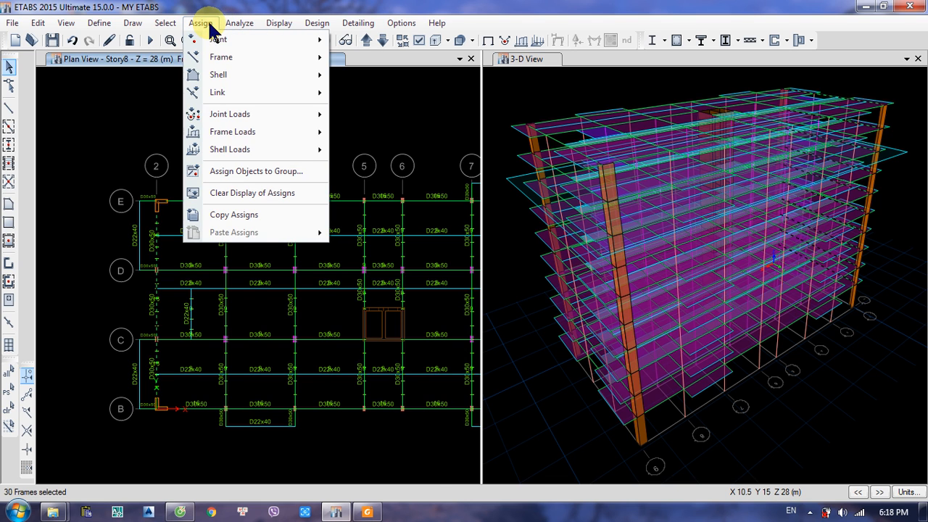
{"action": "mouse_move", "coordinate": [264, 135]}
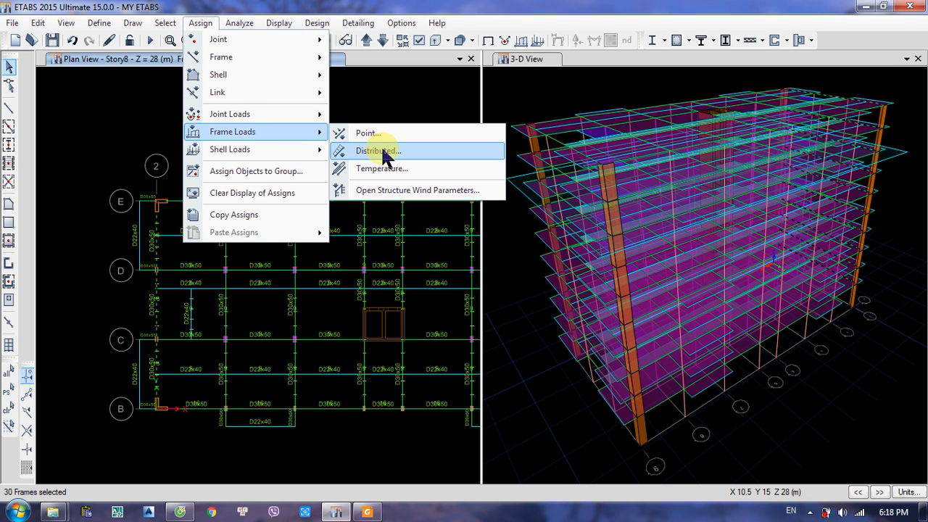
{"action": "left_click", "coordinate": [384, 150]}
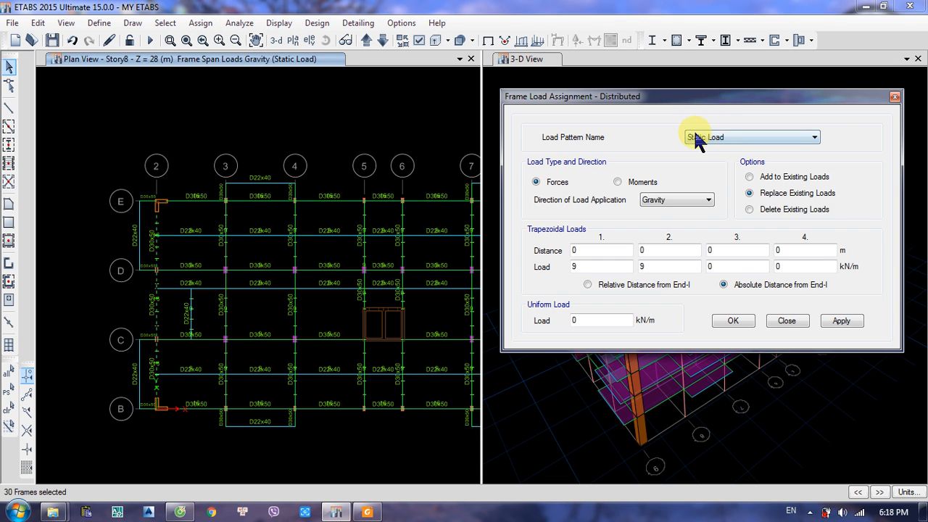
{"action": "left_click", "coordinate": [743, 136]}
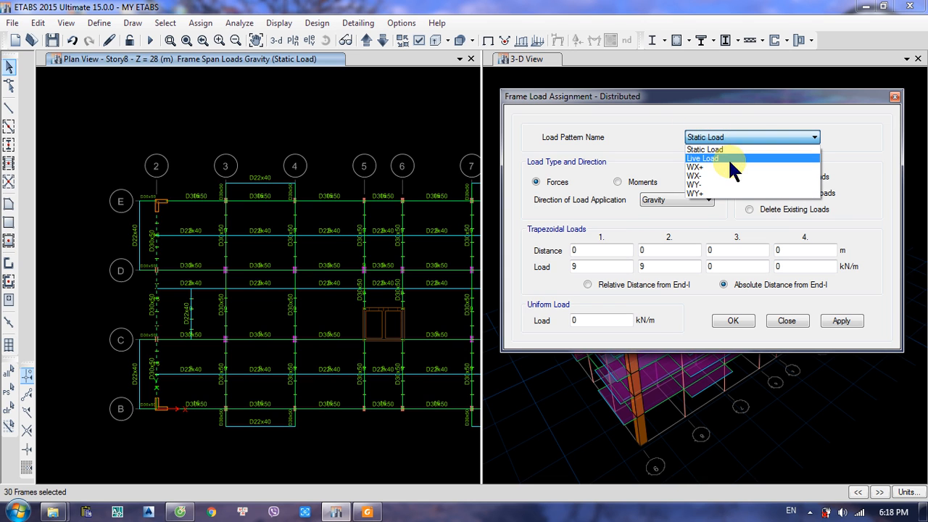
{"action": "left_click", "coordinate": [700, 168]}
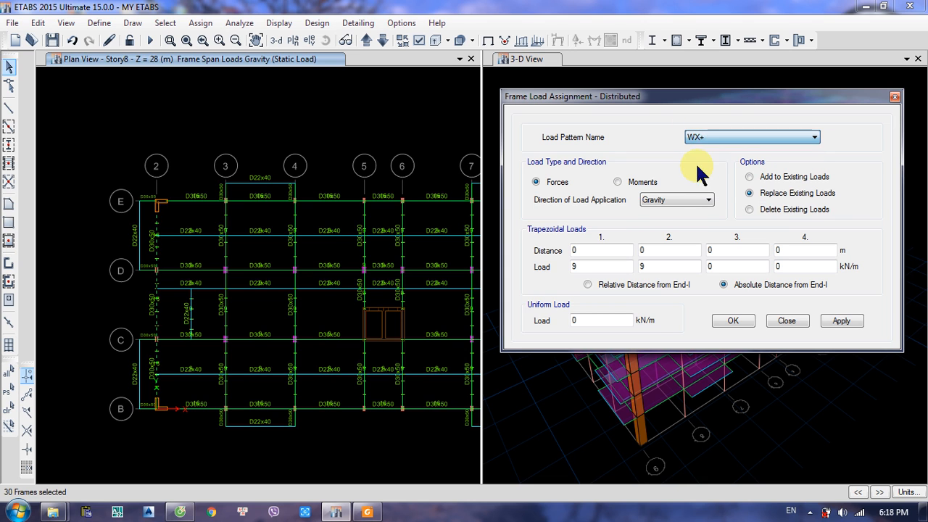
{"action": "left_click", "coordinate": [689, 203]}
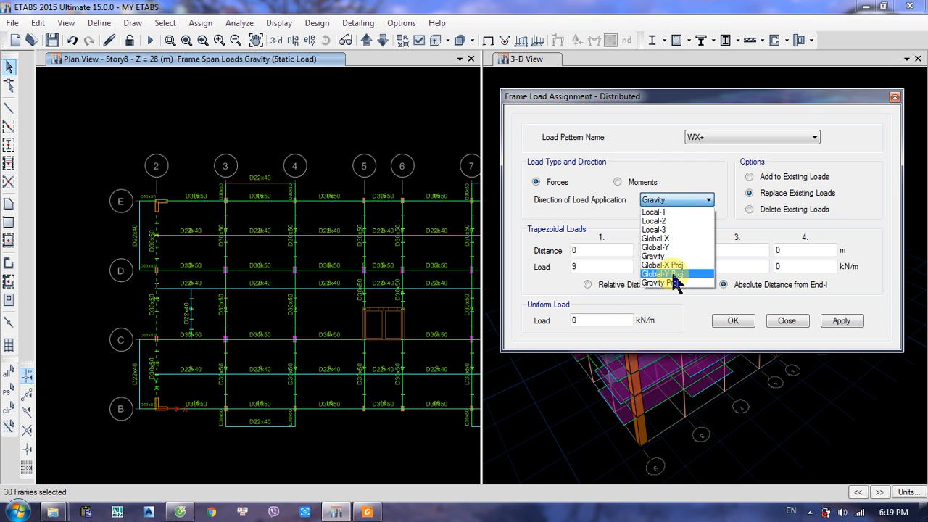
{"action": "left_click", "coordinate": [647, 265]}
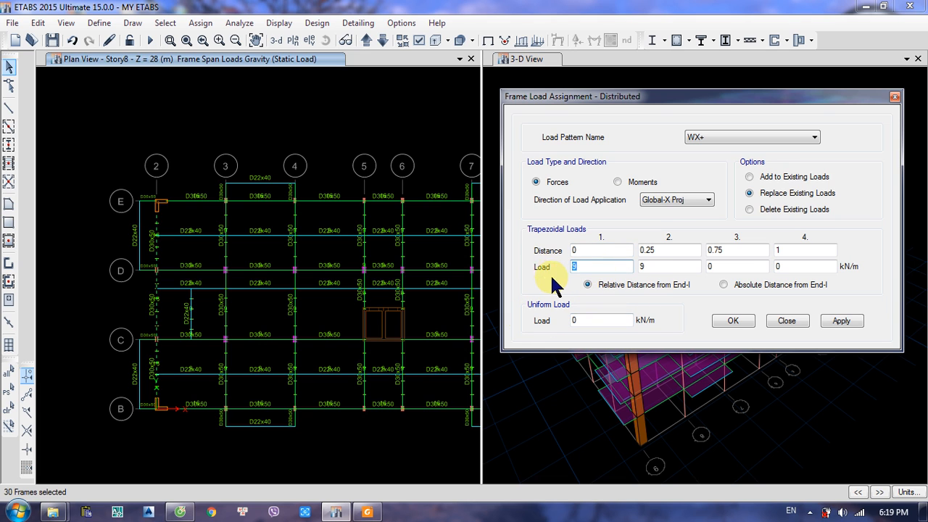
Step: Reset the trapezoidal loads to 0 and apply a uniform WX+ load of 4 kN/m to the selected line 2 beams
{"action": "left_click_drag", "start_coordinate": [654, 262], "coordinate": [619, 265]}
{"action": "key", "text": "BackSpace"}
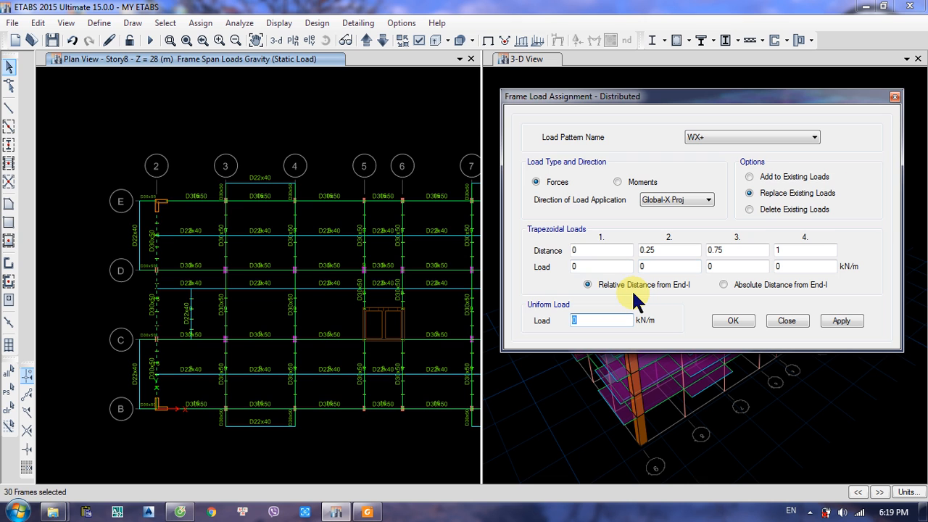
{"action": "type", "text": "4"}
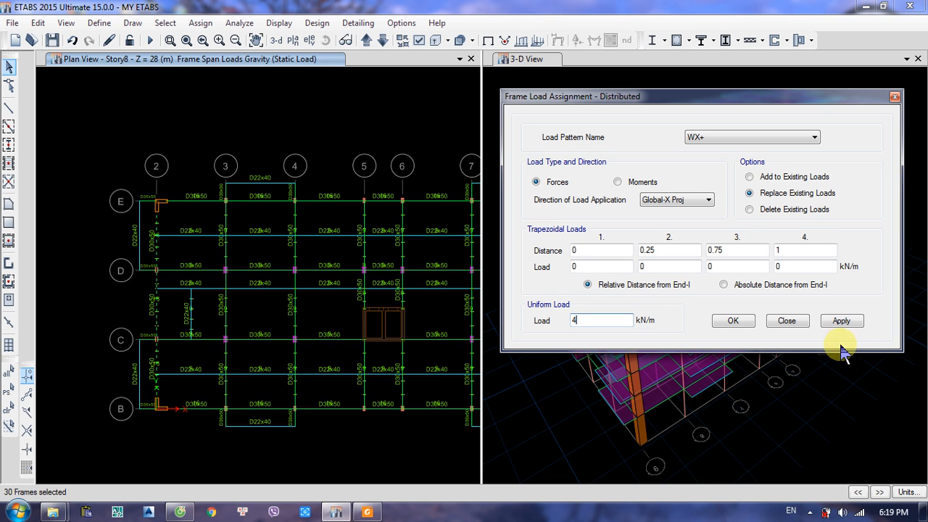
{"action": "left_click", "coordinate": [834, 324]}
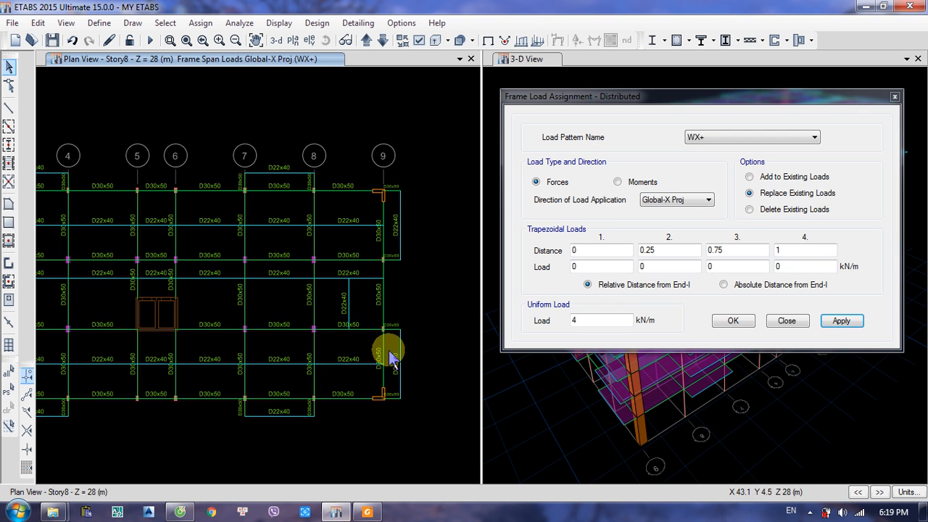
Step: Assign a uniform 3 kN/m WX+ load in Global-X Proj to the line 9 edge beams between grids B and E
{"action": "left_click", "coordinate": [378, 290]}
{"action": "left_click", "coordinate": [383, 243]}
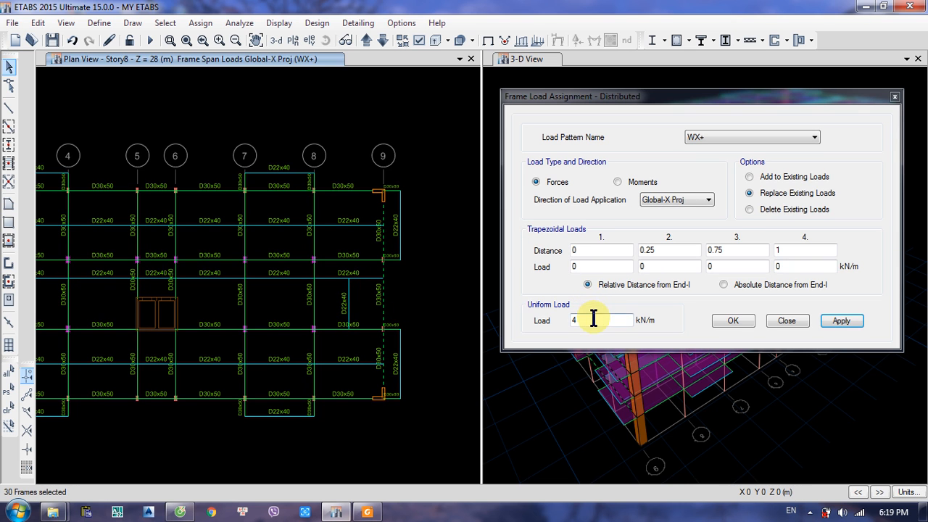
{"action": "left_click", "coordinate": [540, 326]}
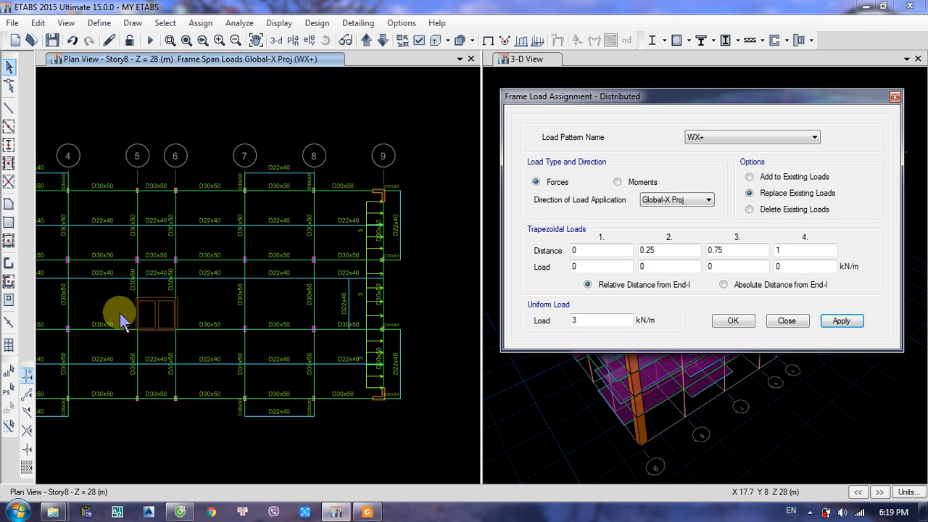
Step: Assign a uniform -3 kN/m WX- load in Global-X Proj to the line 2 edge beams between grids B and E
{"action": "middle_click_drag", "start_coordinate": [119, 321], "coordinate": [311, 311]}
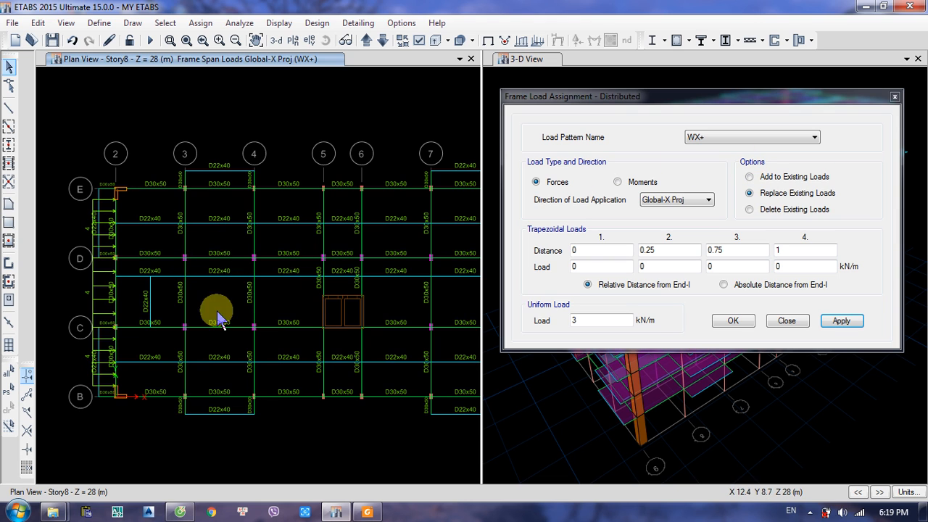
{"action": "left_click", "coordinate": [110, 291]}
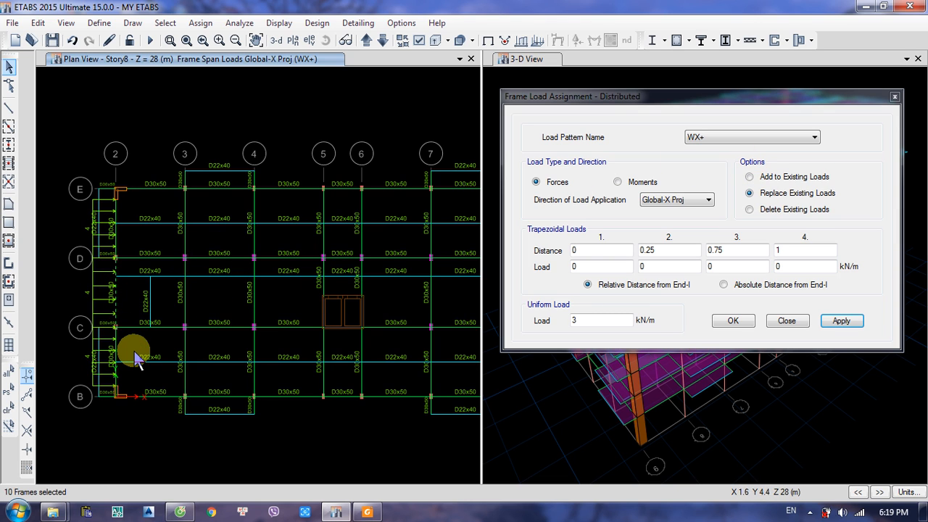
{"action": "left_click", "coordinate": [117, 217]}
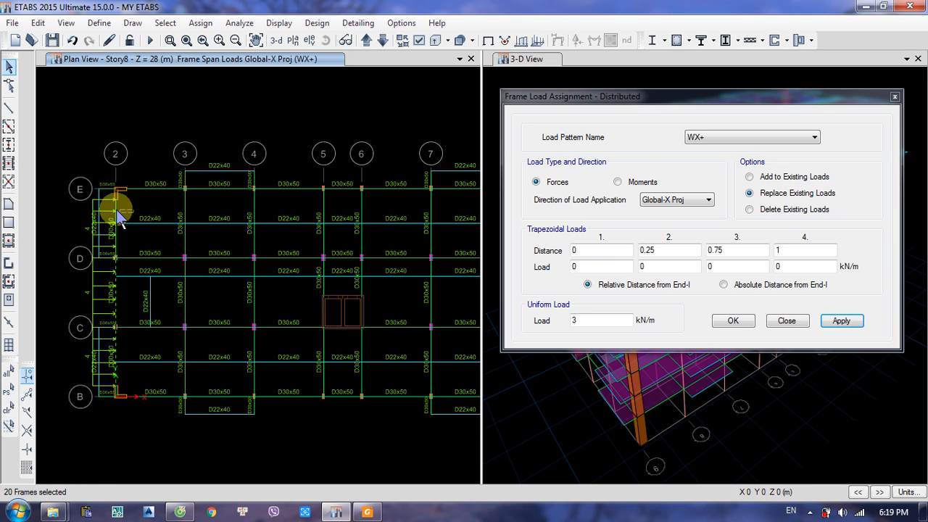
{"action": "left_click", "coordinate": [120, 213]}
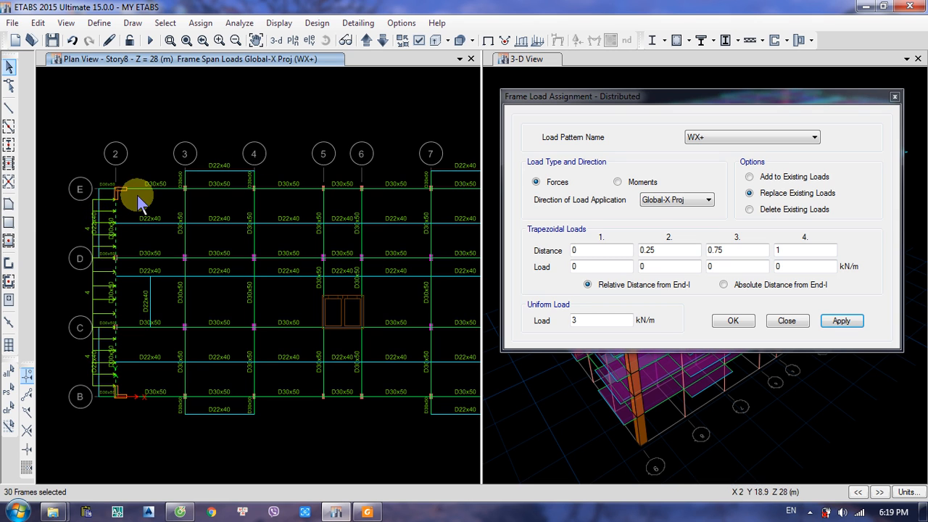
{"action": "left_click", "coordinate": [740, 138]}
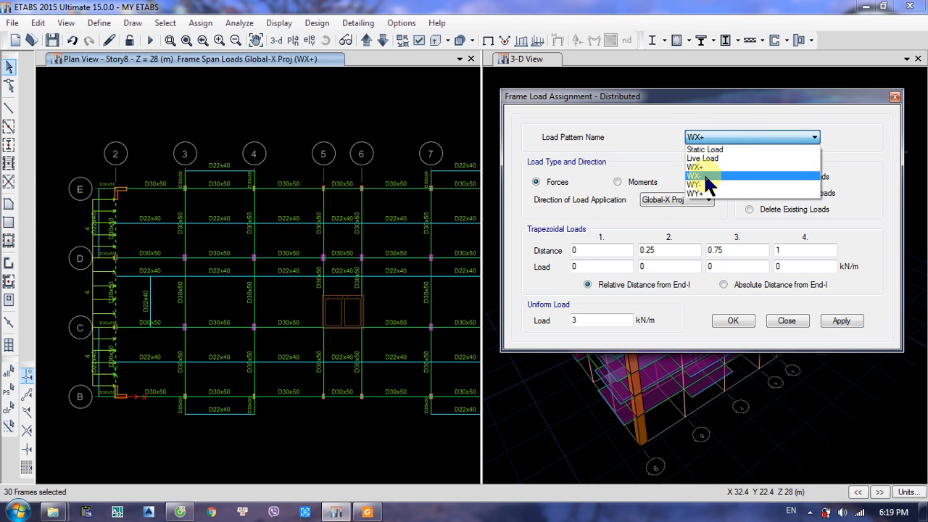
{"action": "left_click", "coordinate": [711, 179]}
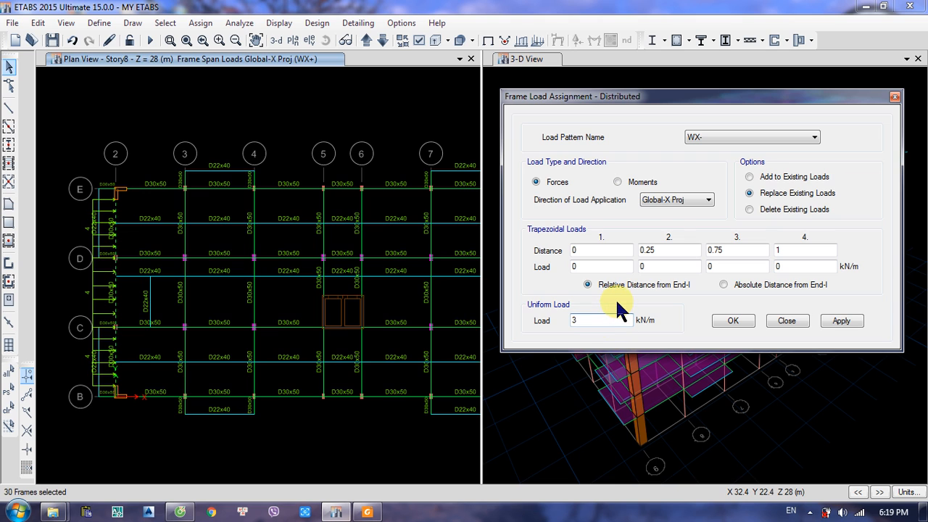
{"action": "key", "text": "BackSpace"}
{"action": "type", "text": "-3"}
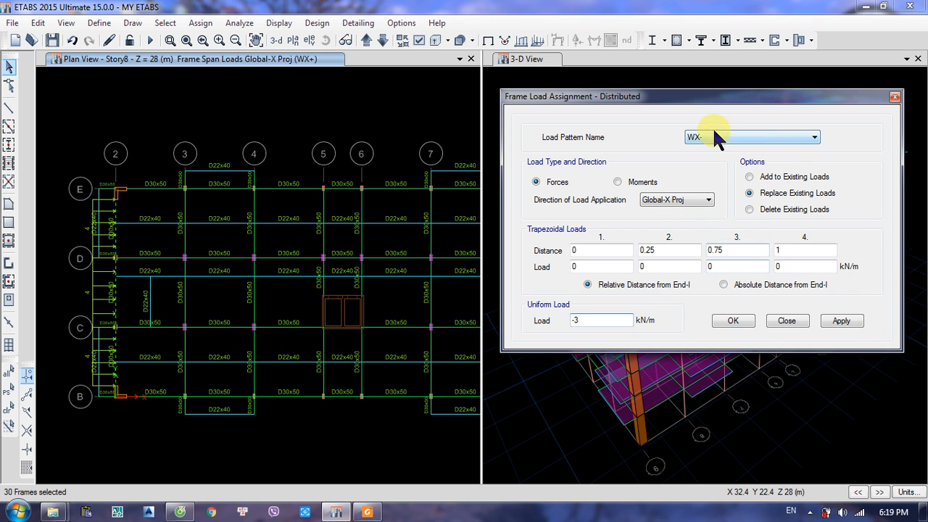
{"action": "left_click", "coordinate": [842, 320]}
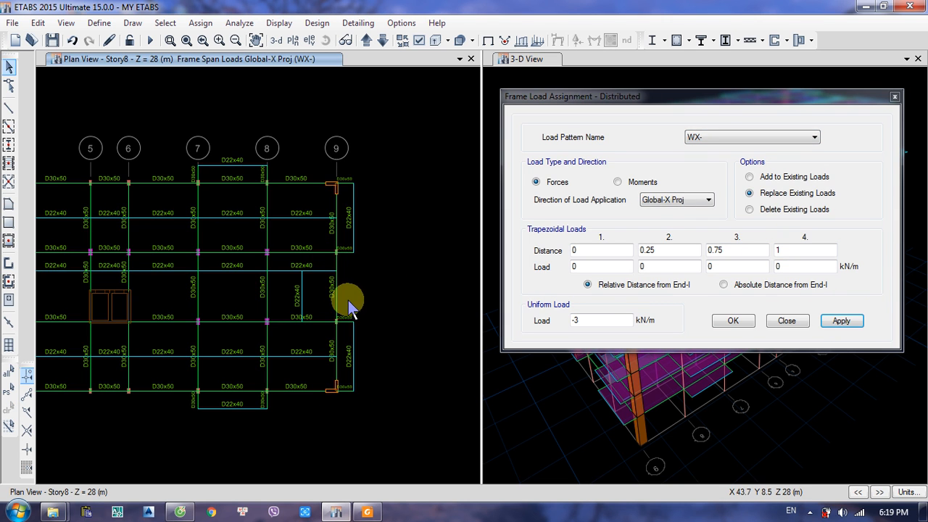
Step: Assign a uniform -4 kN/m WX- load in Global-X Proj to the line 9 edge beams between grids B and E
{"action": "left_click", "coordinate": [335, 336]}
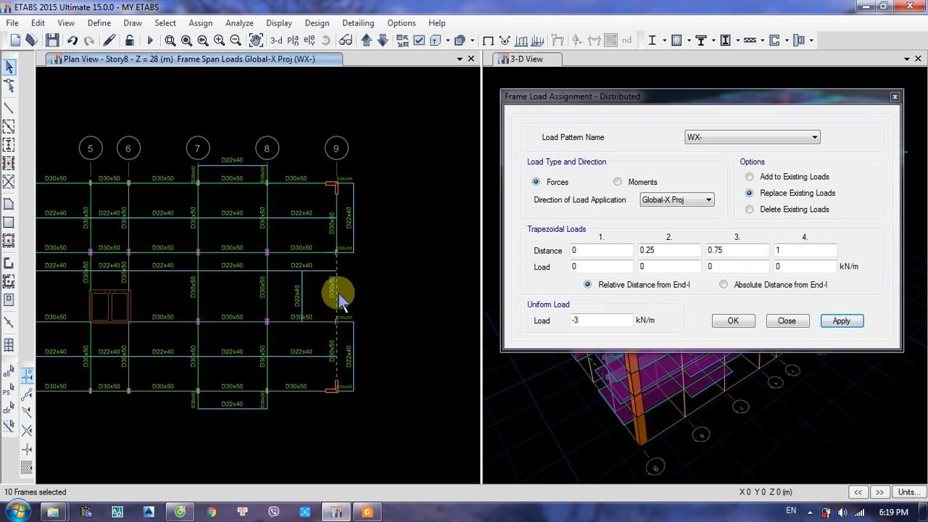
{"action": "left_click", "coordinate": [336, 232]}
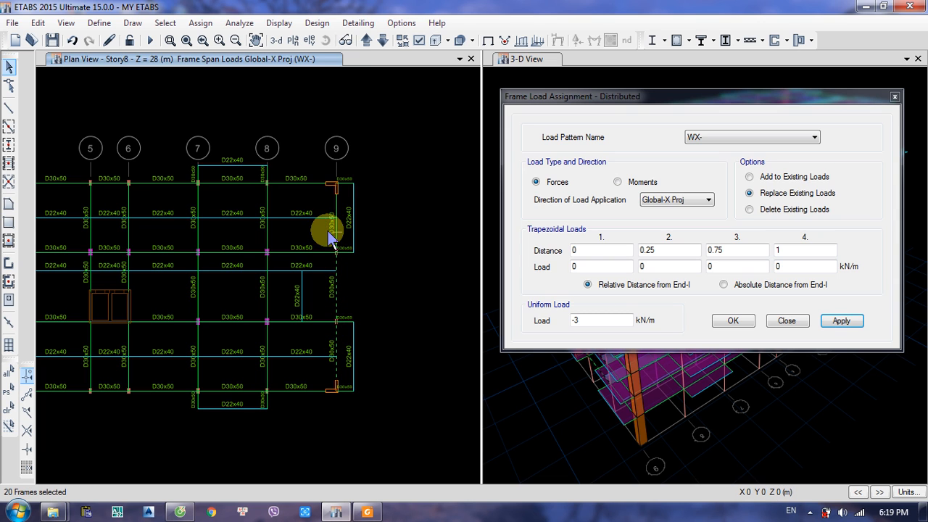
{"action": "left_click", "coordinate": [589, 319]}
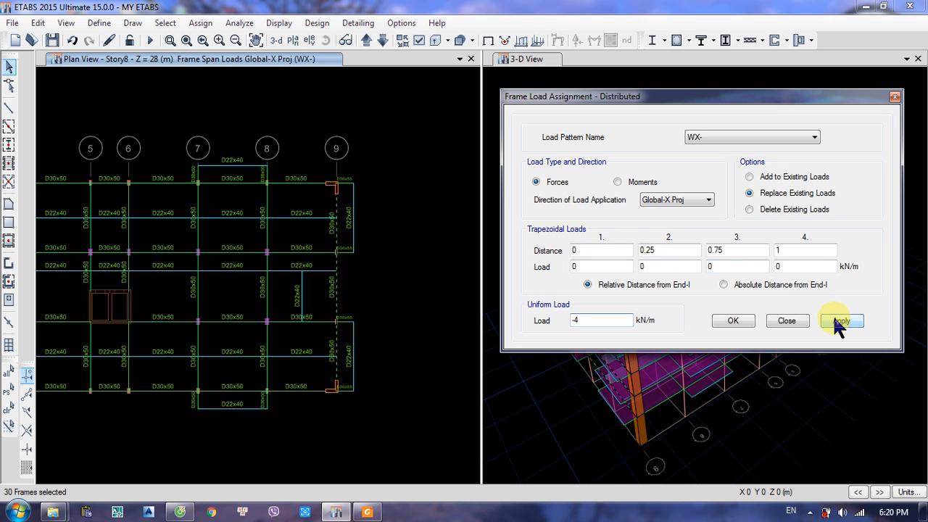
{"action": "key", "text": "Return"}
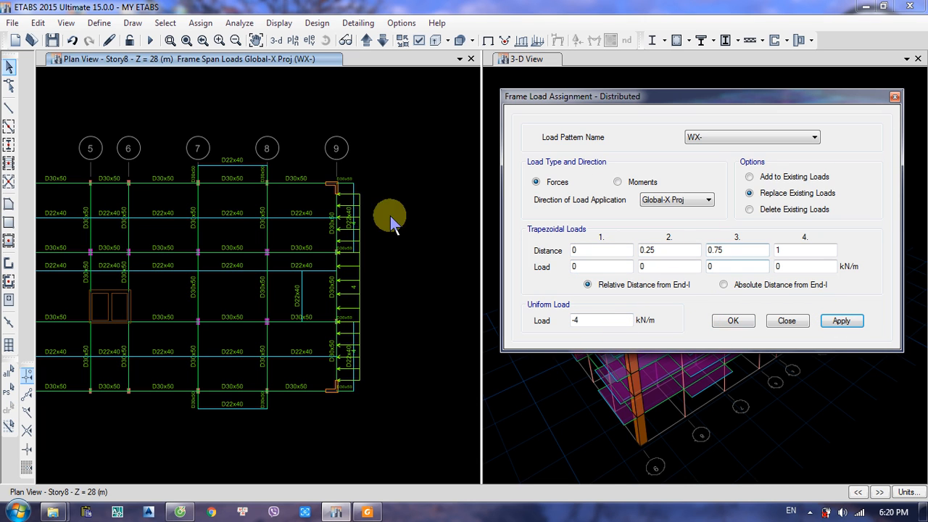
Step: Select the line B edge beams in all seven bays between grids 2 and 9 on all stories
{"action": "middle_click_drag", "start_coordinate": [145, 315], "coordinate": [379, 274]}
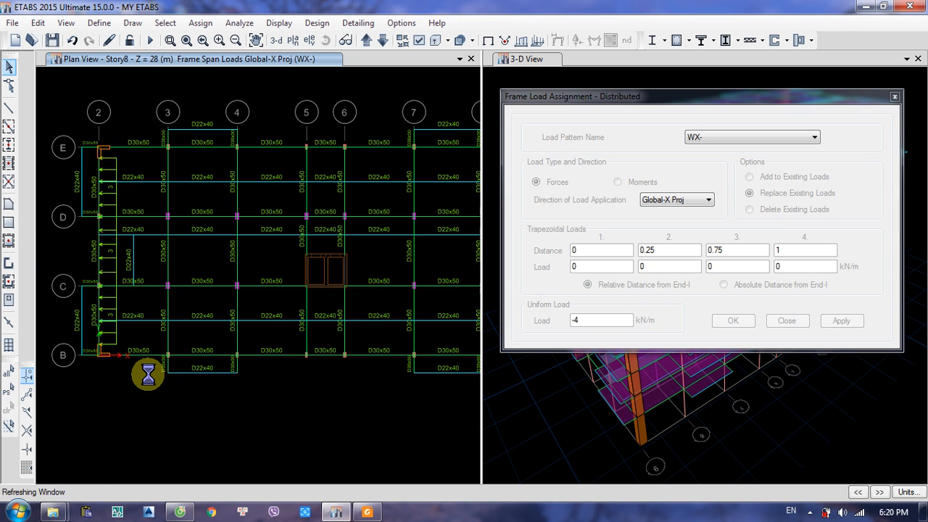
{"action": "left_click", "coordinate": [161, 354]}
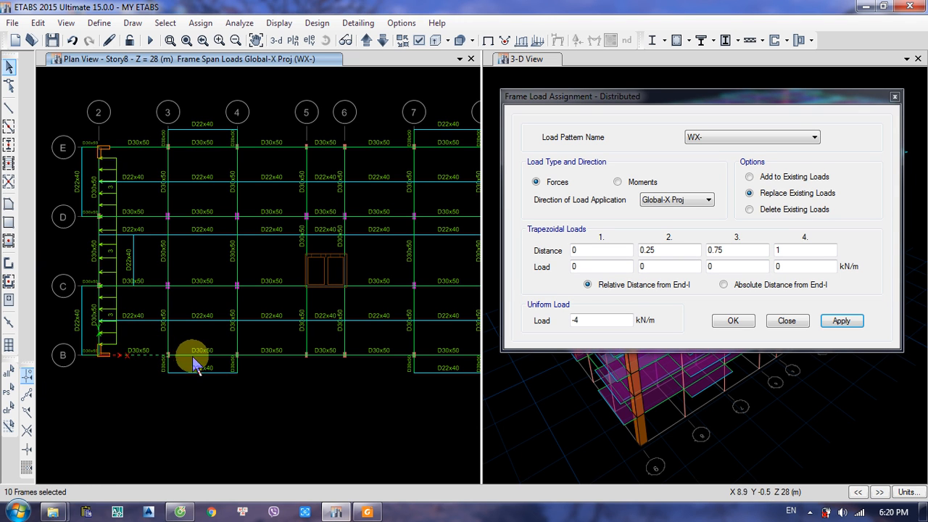
{"action": "left_click", "coordinate": [203, 355]}
{"action": "left_click", "coordinate": [272, 354]}
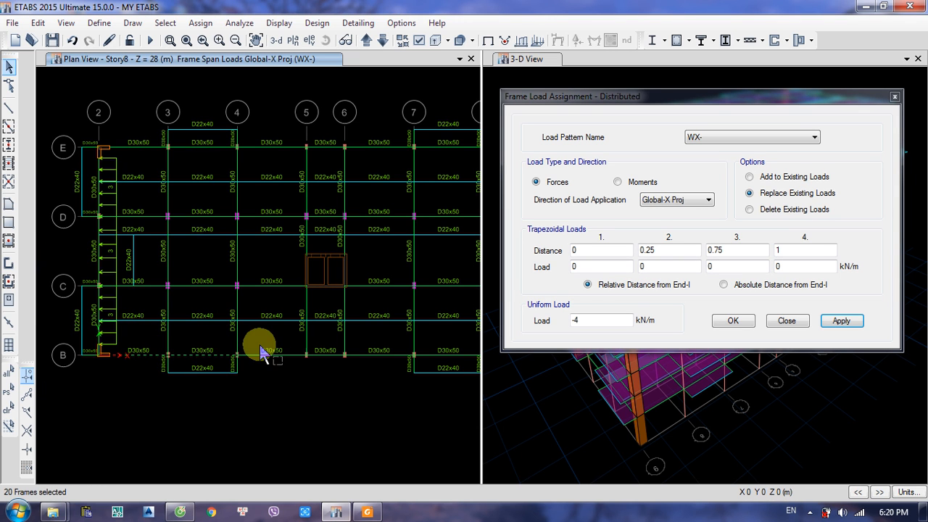
{"action": "left_click", "coordinate": [326, 356]}
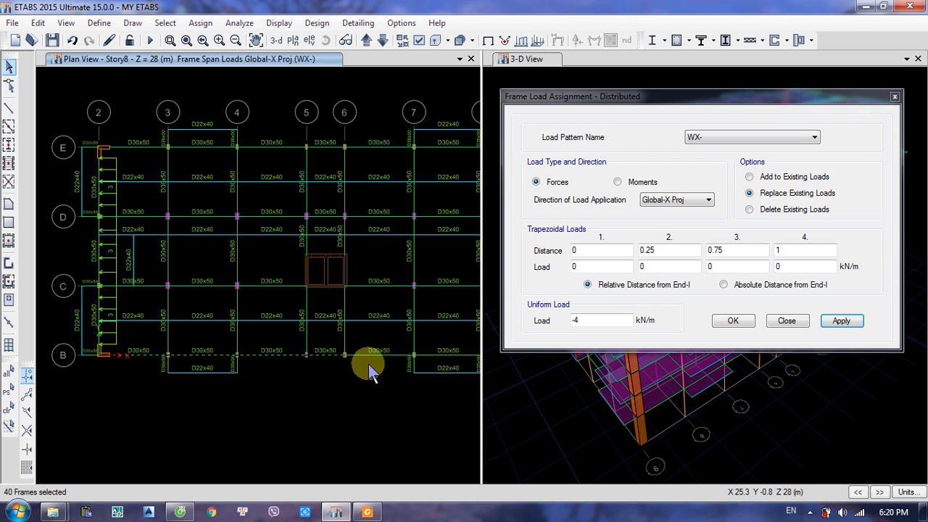
{"action": "middle_click_drag", "start_coordinate": [370, 370], "coordinate": [234, 379]}
{"action": "left_click", "coordinate": [232, 362]}
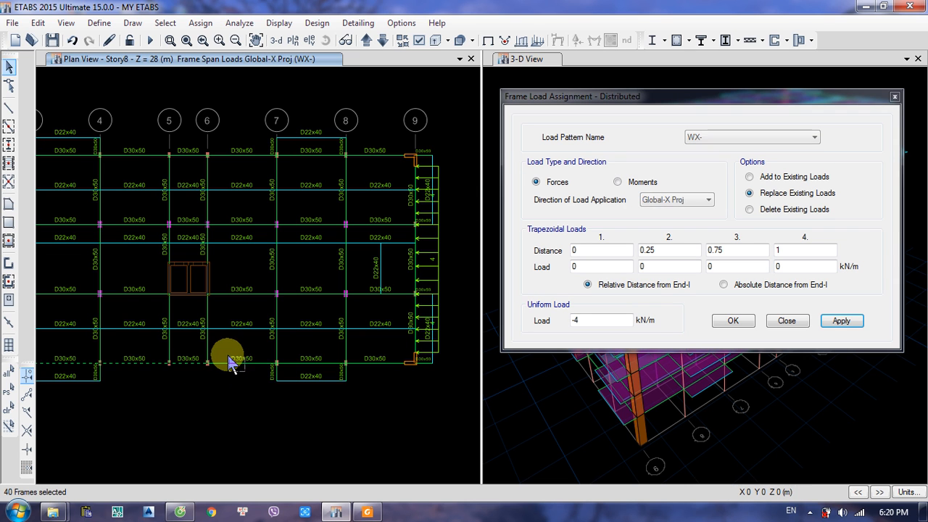
{"action": "left_click", "coordinate": [308, 364]}
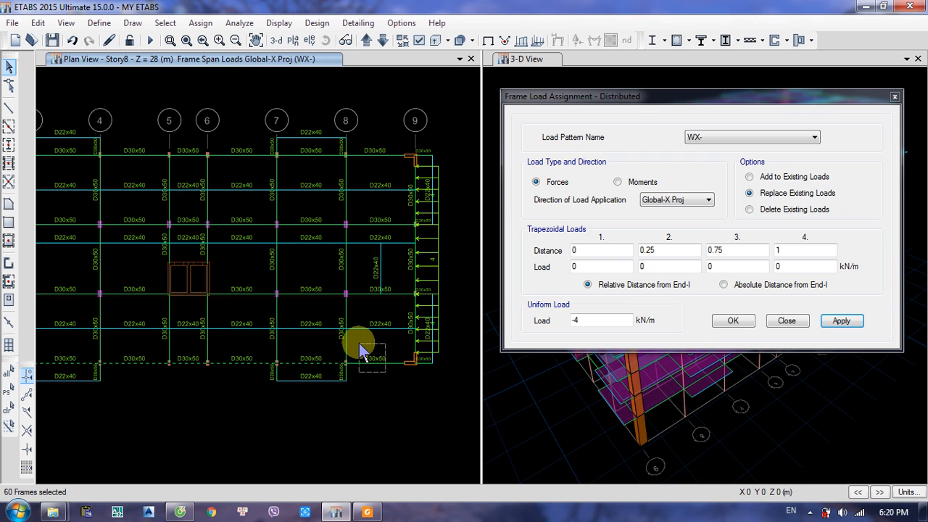
{"action": "left_click_drag", "start_coordinate": [386, 371], "coordinate": [361, 345]}
Step: Apply a uniform 4 kN/m load with pattern WY+ and direction Global-Y Proj to the selected line B beams
{"action": "left_click", "coordinate": [750, 138]}
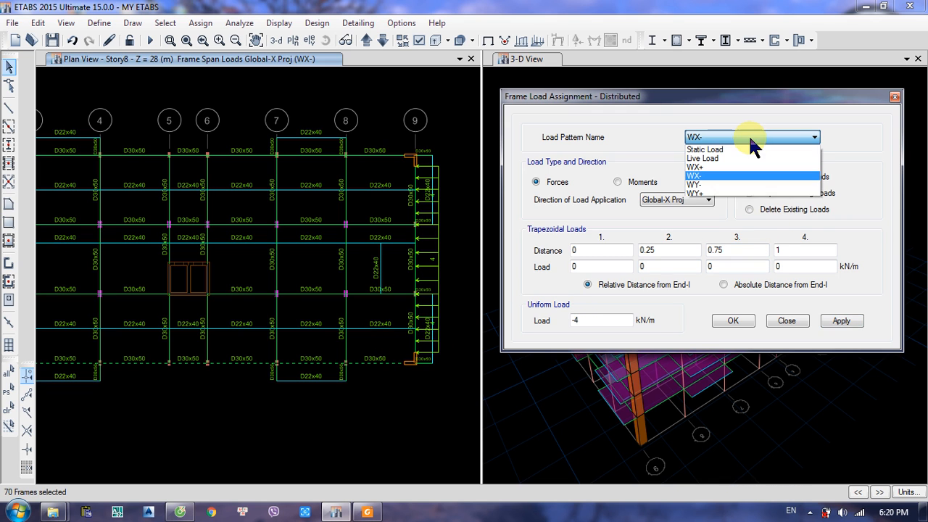
{"action": "left_click", "coordinate": [698, 194]}
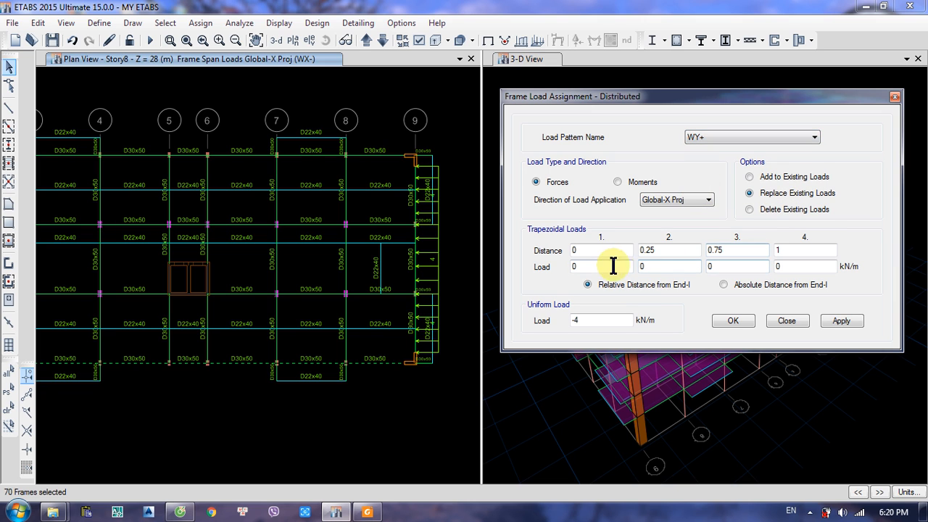
{"action": "left_click", "coordinate": [684, 200]}
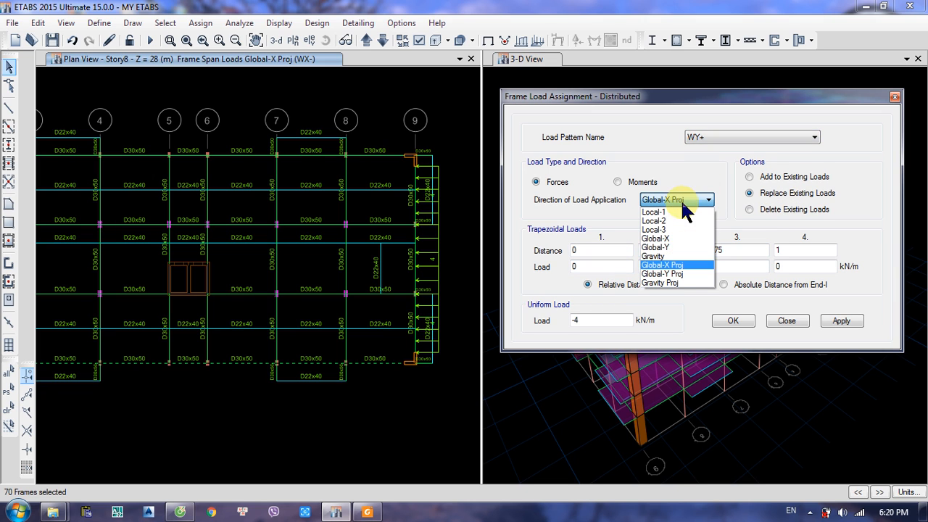
{"action": "left_click", "coordinate": [662, 274]}
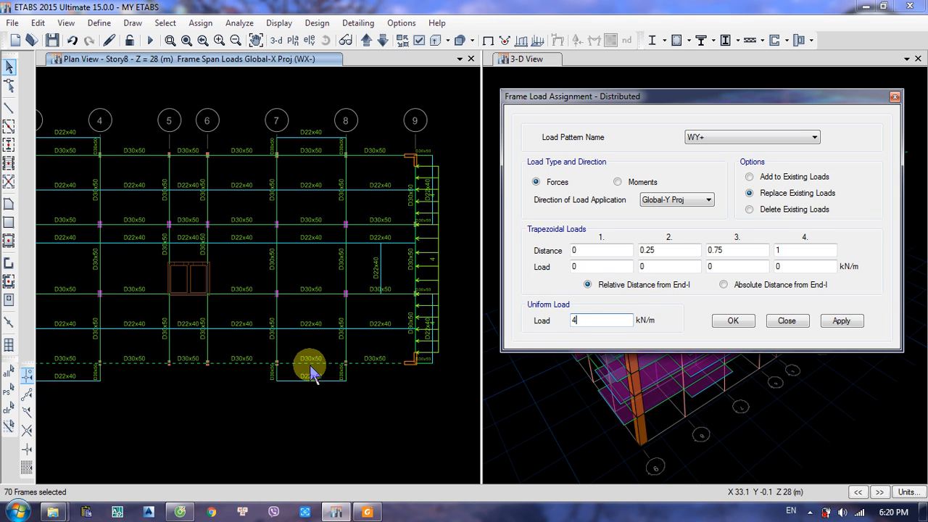
{"action": "middle_click_drag", "start_coordinate": [306, 369], "coordinate": [448, 372]}
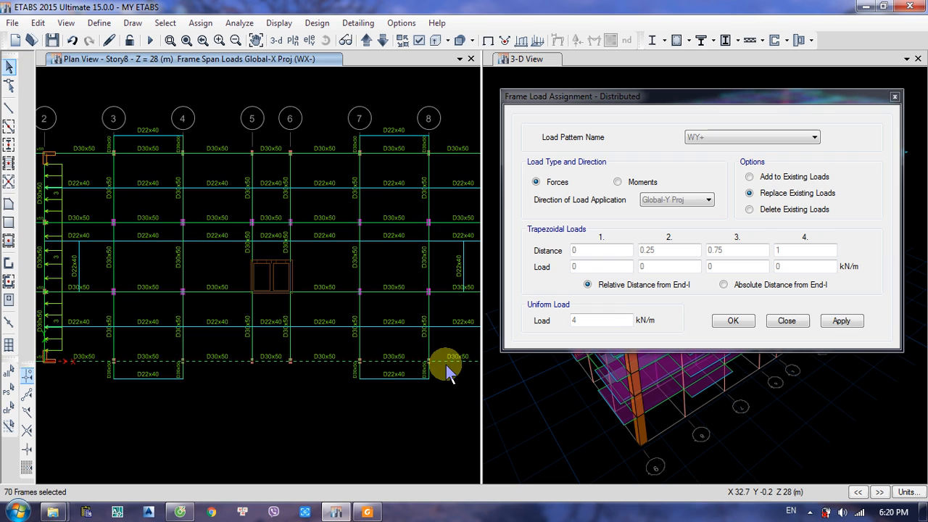
{"action": "left_click", "coordinate": [841, 320]}
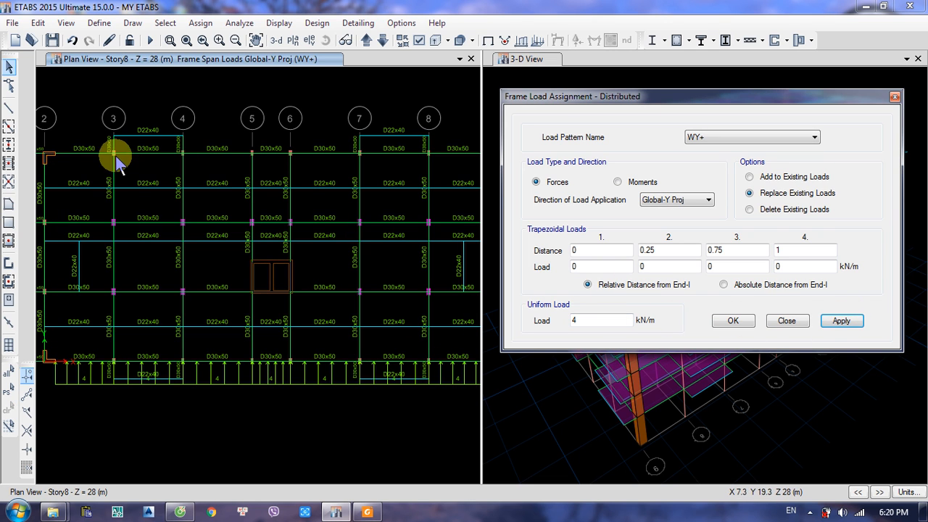
Step: Assign a uniform 3 kN/m WY+ load in Global-Y Proj to the line E edge beams between grids 2 and 9
{"action": "left_click", "coordinate": [83, 152]}
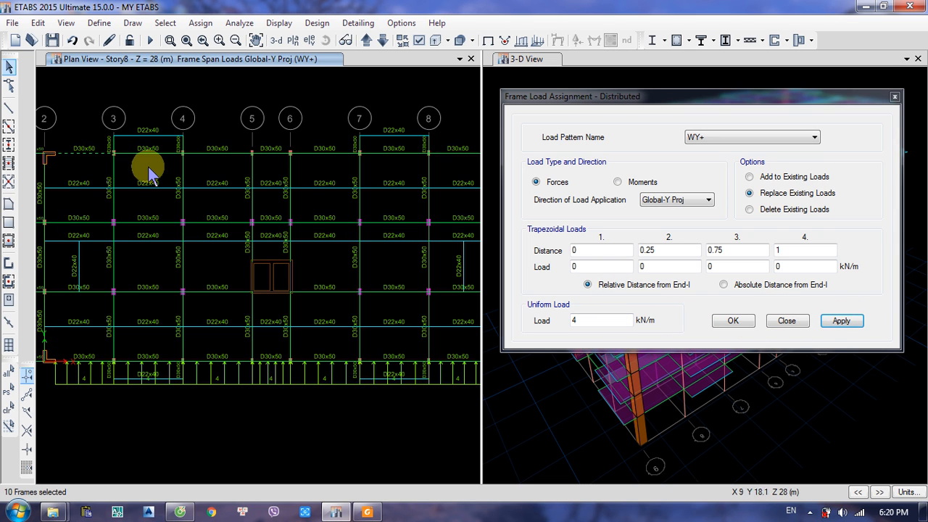
{"action": "left_click", "coordinate": [218, 151]}
{"action": "left_click", "coordinate": [271, 150]}
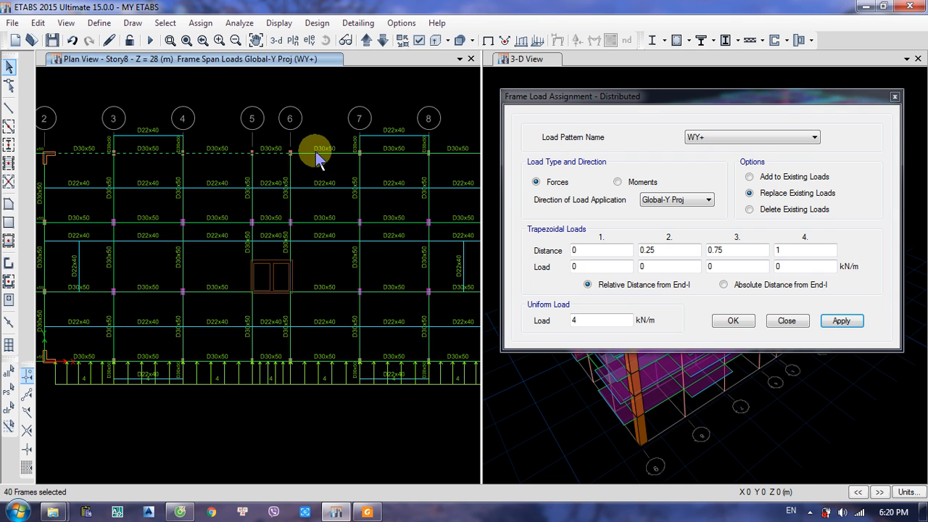
{"action": "left_click", "coordinate": [321, 151]}
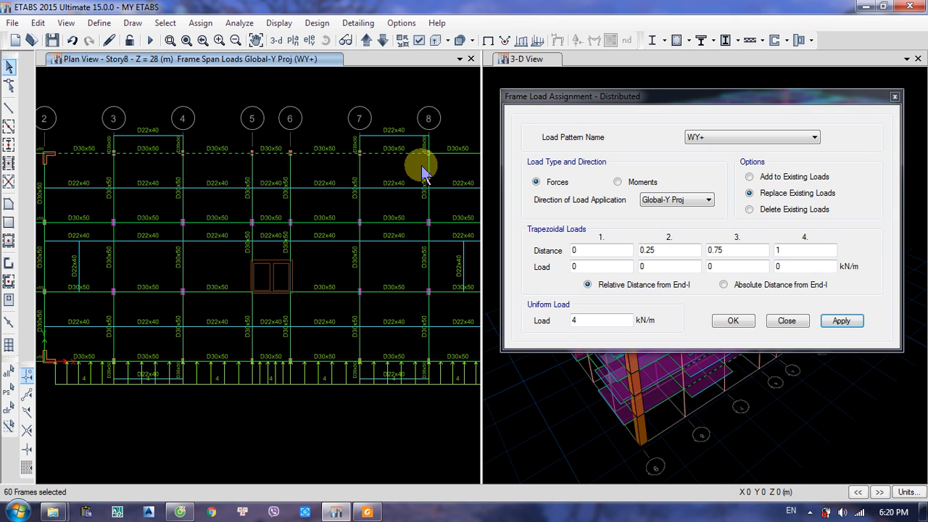
{"action": "middle_click_drag", "start_coordinate": [402, 162], "coordinate": [338, 181]}
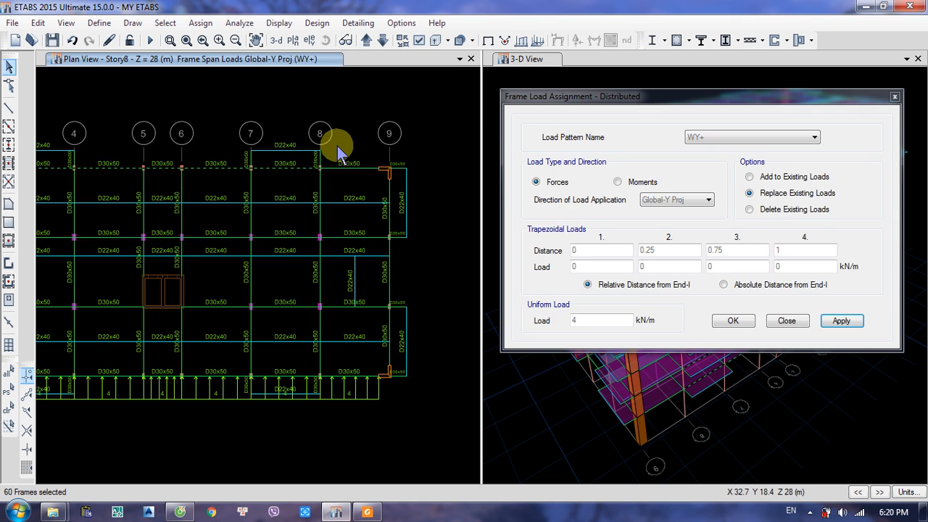
{"action": "left_click", "coordinate": [344, 166]}
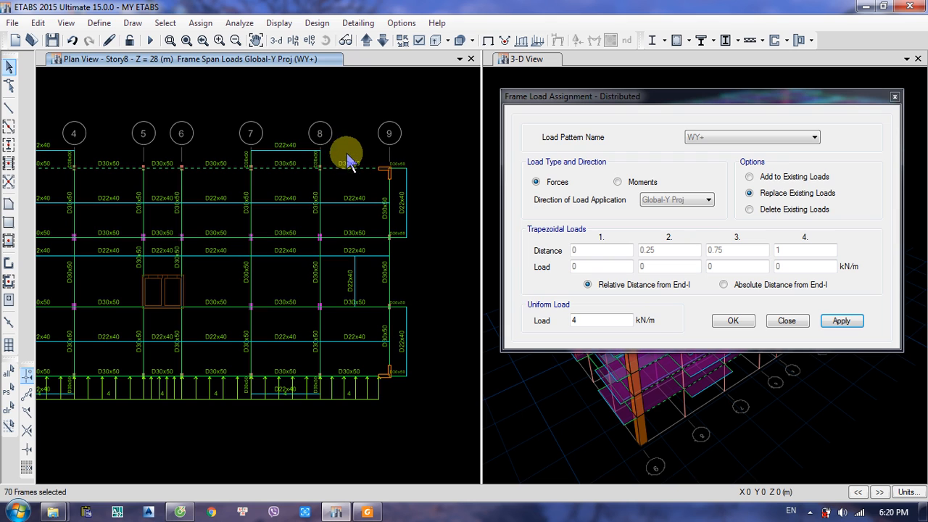
{"action": "left_click", "coordinate": [607, 321]}
{"action": "key", "text": "BackSpace"}
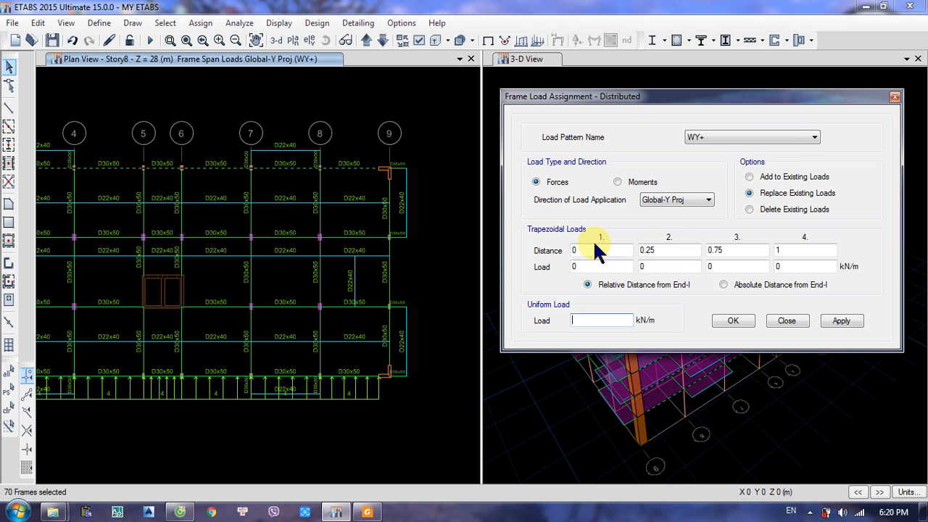
{"action": "type", "text": "3"}
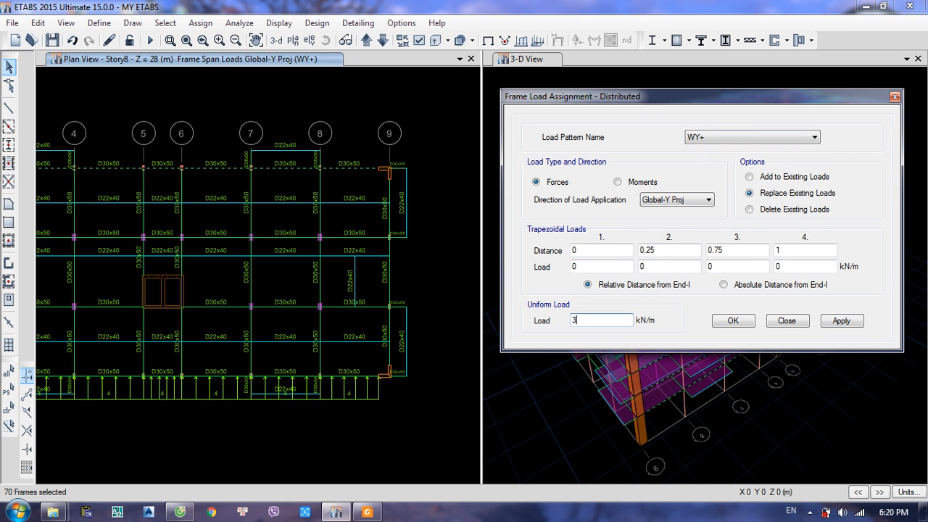
{"action": "left_click", "coordinate": [839, 319]}
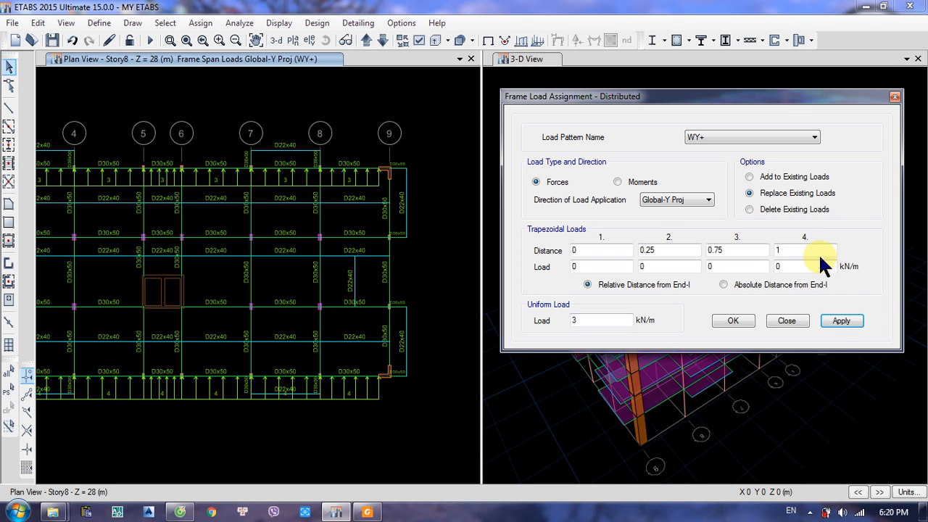
Step: Reselect the line E edge beams and assign them a uniform -4 kN/m WY- load in Global-Y Proj
{"action": "left_click", "coordinate": [7, 392]}
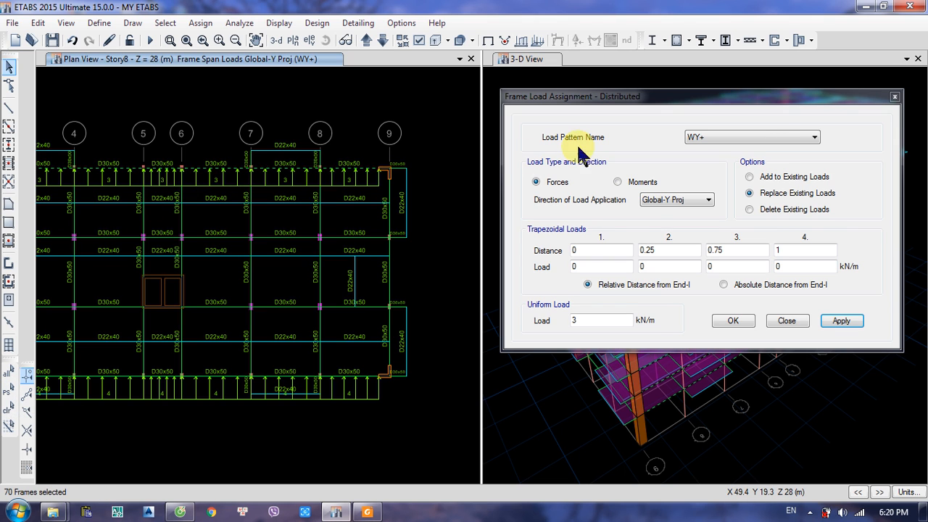
{"action": "left_click", "coordinate": [773, 137]}
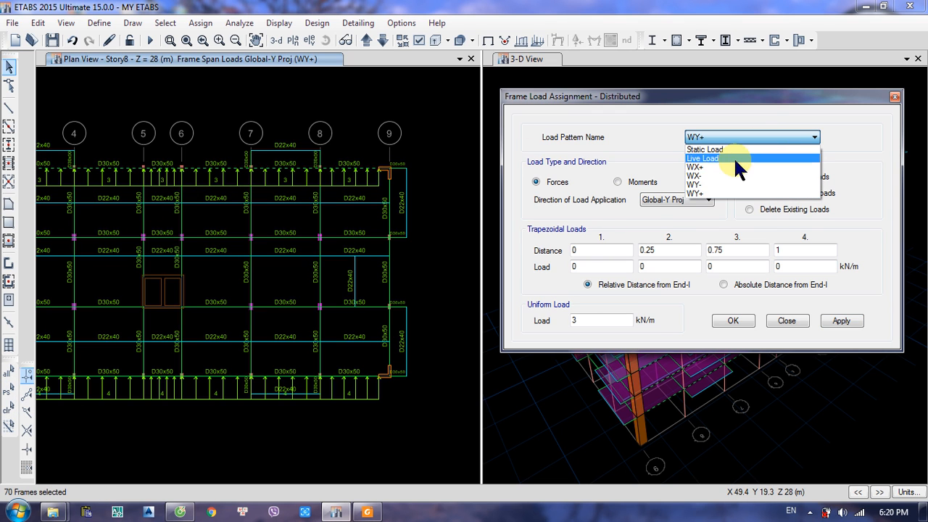
{"action": "left_click", "coordinate": [695, 184]}
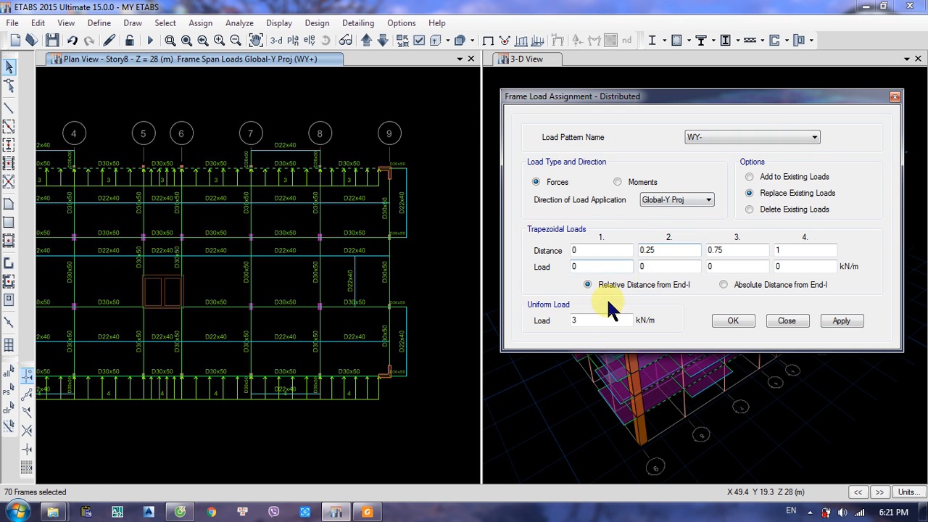
{"action": "double_click", "coordinate": [585, 318]}
{"action": "type", "text": "-4"}
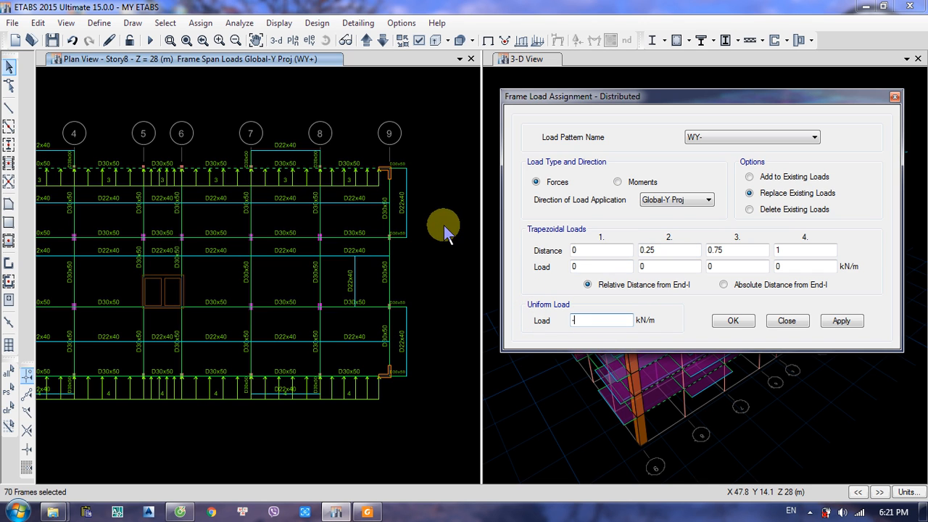
{"action": "left_click", "coordinate": [842, 322]}
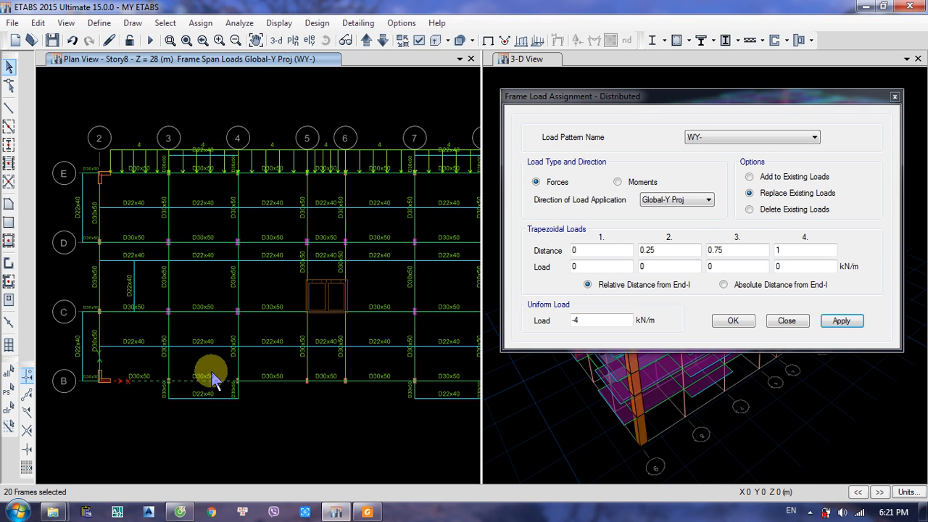
Step: Select the line B edge beams in all seven bays between grids 2 and 9 on all stories
{"action": "left_click", "coordinate": [270, 376]}
{"action": "left_click", "coordinate": [326, 380]}
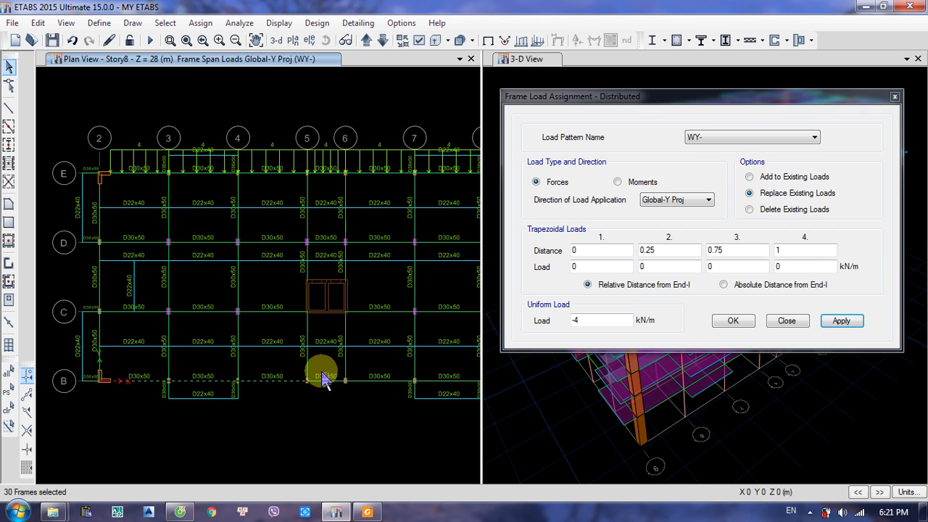
{"action": "left_click", "coordinate": [374, 380]}
{"action": "left_click", "coordinate": [448, 380]}
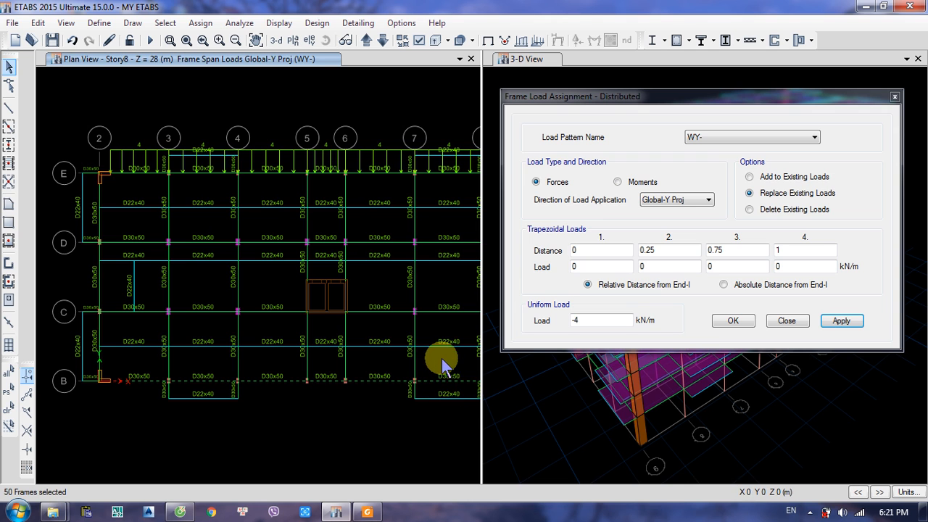
{"action": "middle_click_drag", "start_coordinate": [445, 368], "coordinate": [238, 362]}
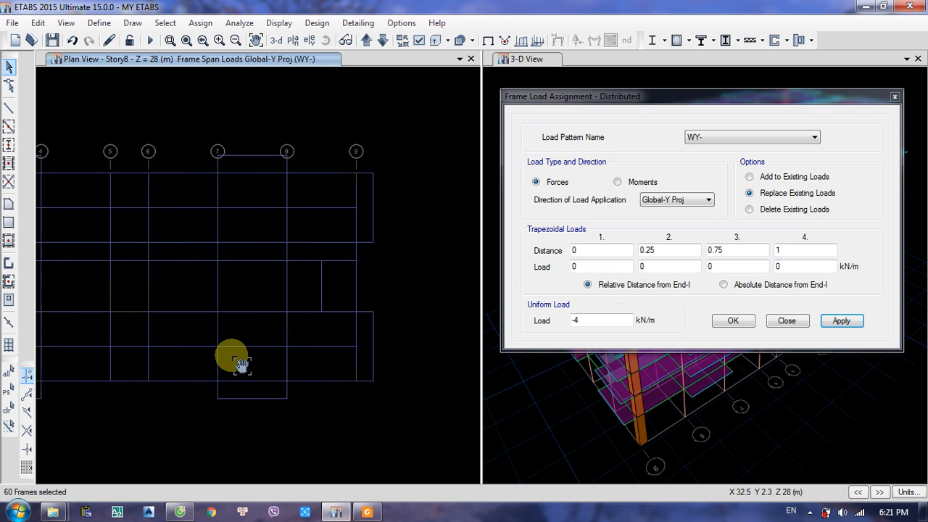
{"action": "left_click", "coordinate": [290, 375]}
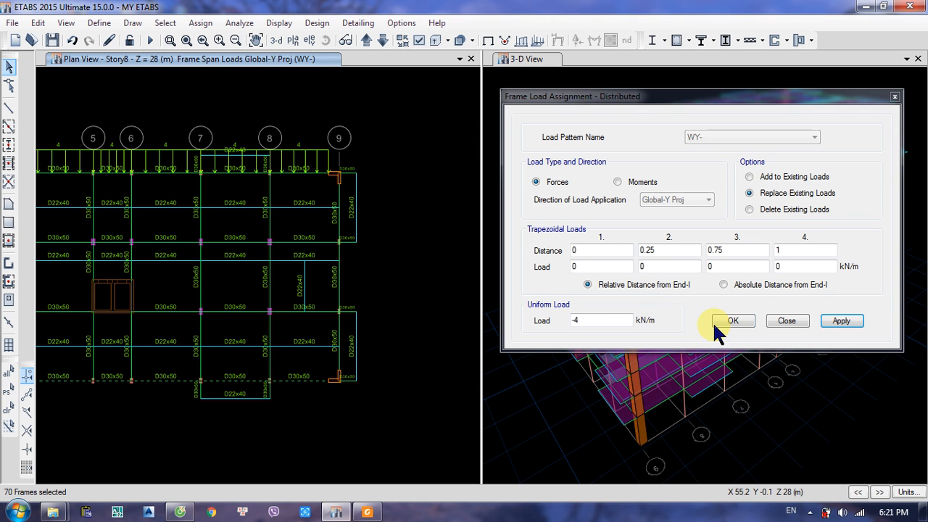
Step: Apply a uniform -3 kN/m WY- load in Global-Y Proj to the selected line B beams and finish the load assignment
{"action": "left_click", "coordinate": [603, 320]}
{"action": "key", "text": "BackSpace"}
{"action": "type", "text": "3"}
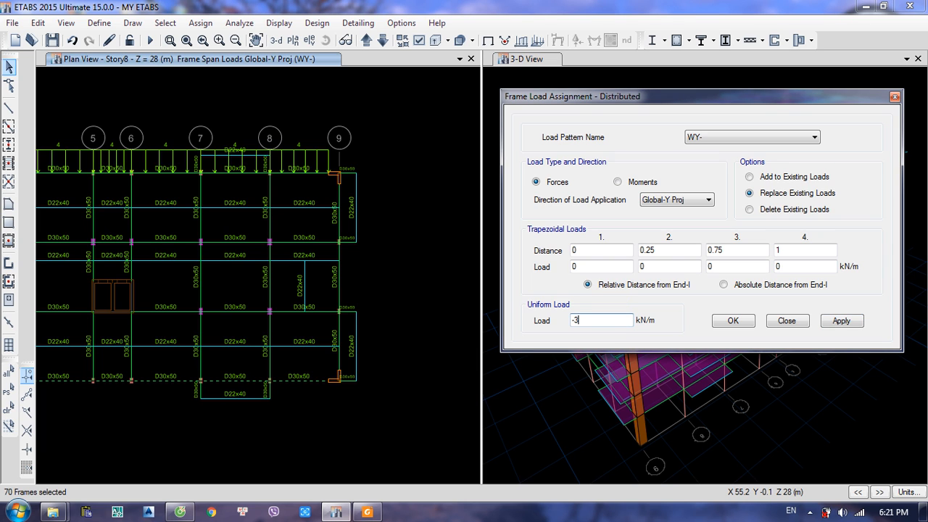
{"action": "left_click", "coordinate": [841, 321]}
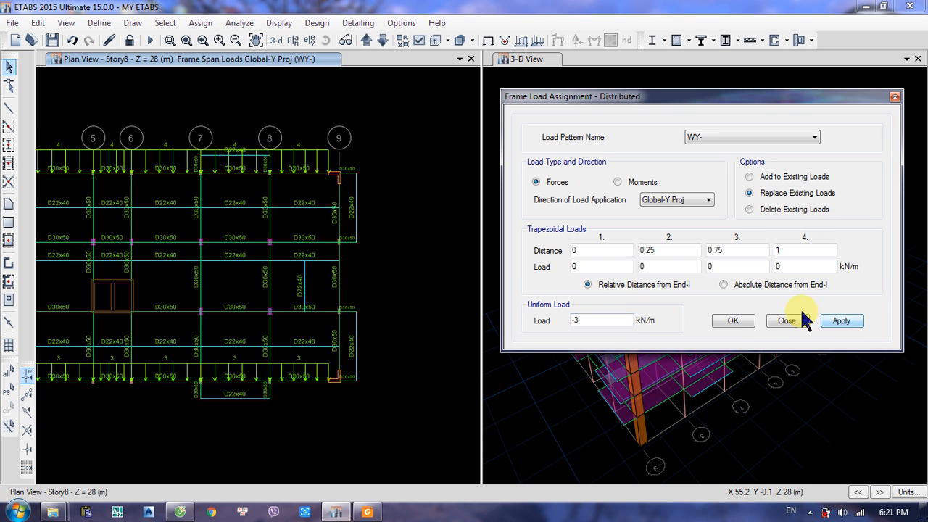
{"action": "left_click", "coordinate": [732, 322]}
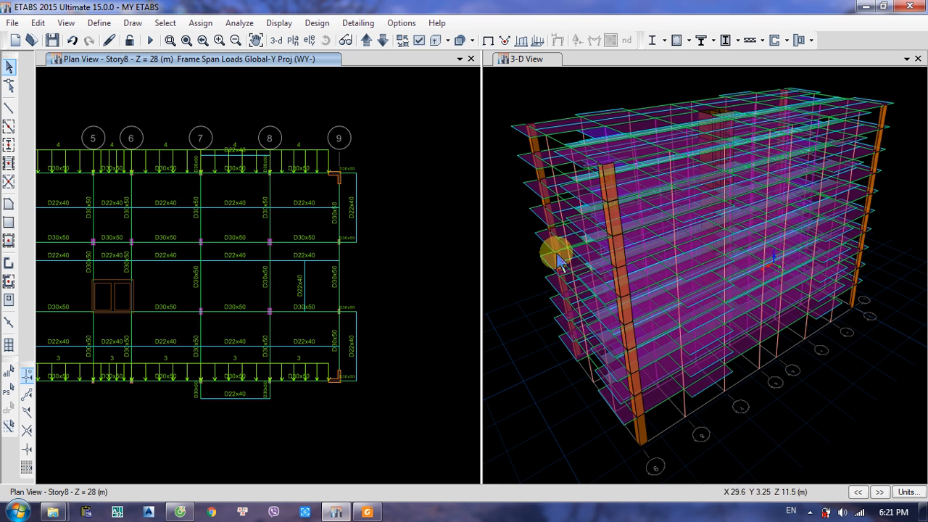
Step: Check the WY- line loads on each story plan from Story8 down to the Base level
{"action": "scroll", "coordinate": [280, 285], "scroll_direction": "down", "scroll_amount": 2}
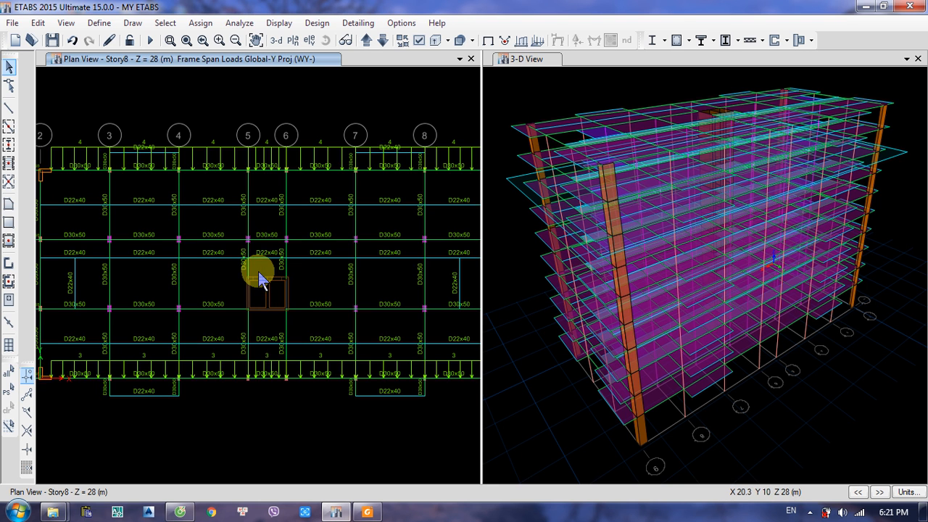
{"action": "scroll", "coordinate": [267, 279], "scroll_direction": "down", "scroll_amount": 2}
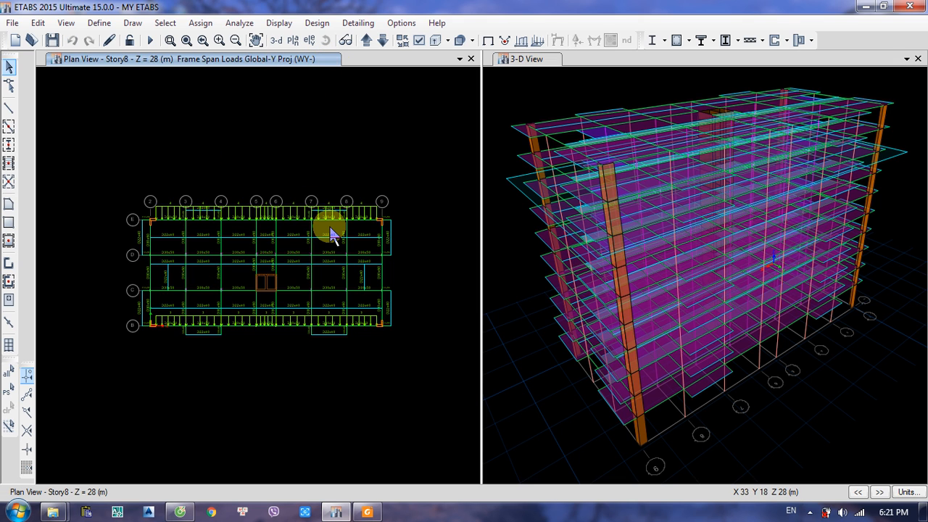
{"action": "left_click", "coordinate": [382, 41]}
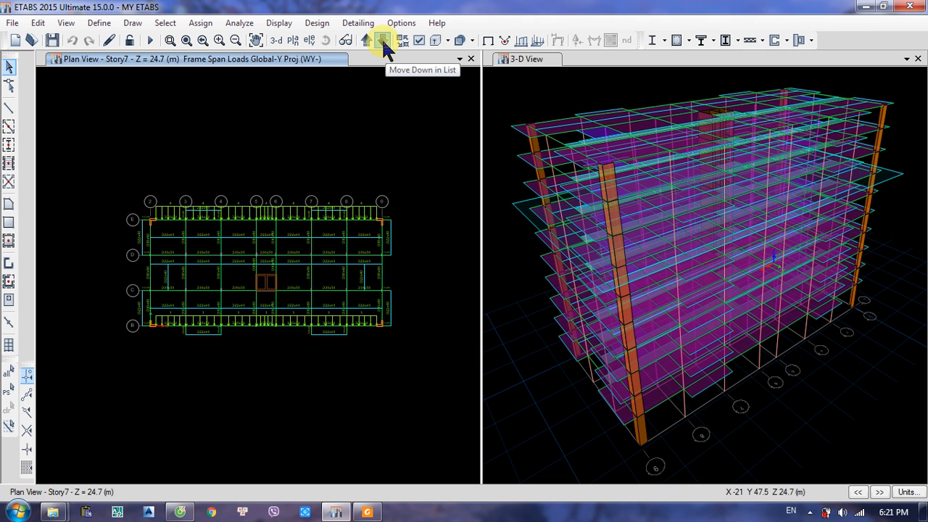
{"action": "left_click", "coordinate": [382, 41]}
{"action": "left_click", "coordinate": [382, 41]}
{"action": "left_click", "coordinate": [382, 41]}
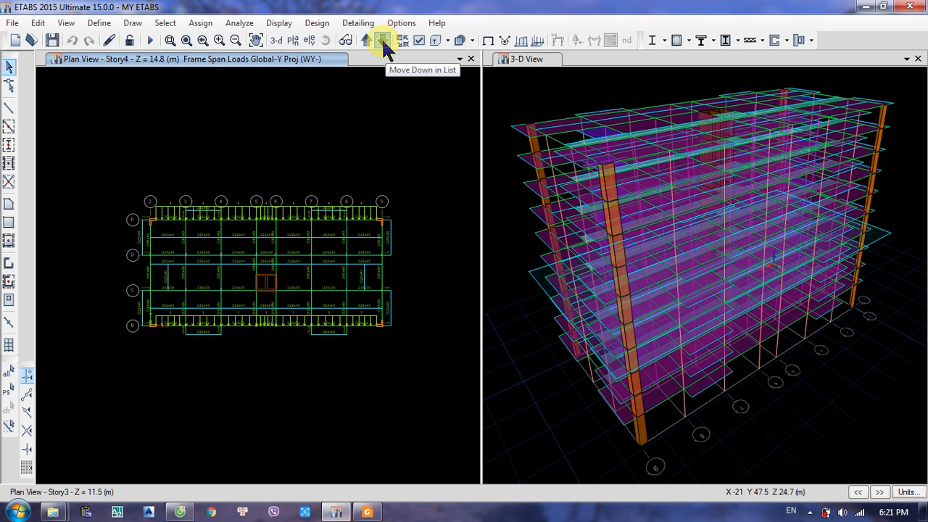
{"action": "left_click", "coordinate": [382, 41]}
{"action": "left_click", "coordinate": [382, 42]}
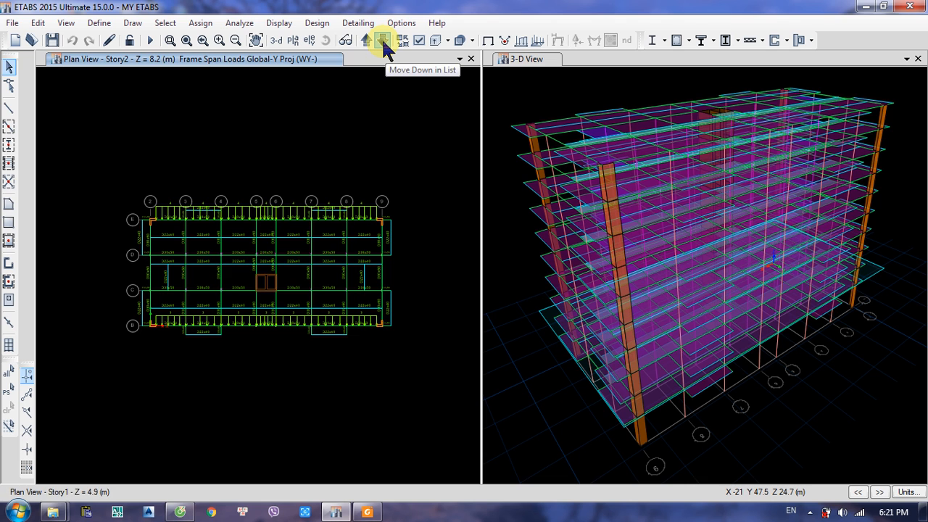
{"action": "left_click", "coordinate": [382, 42]}
{"action": "left_click", "coordinate": [382, 41]}
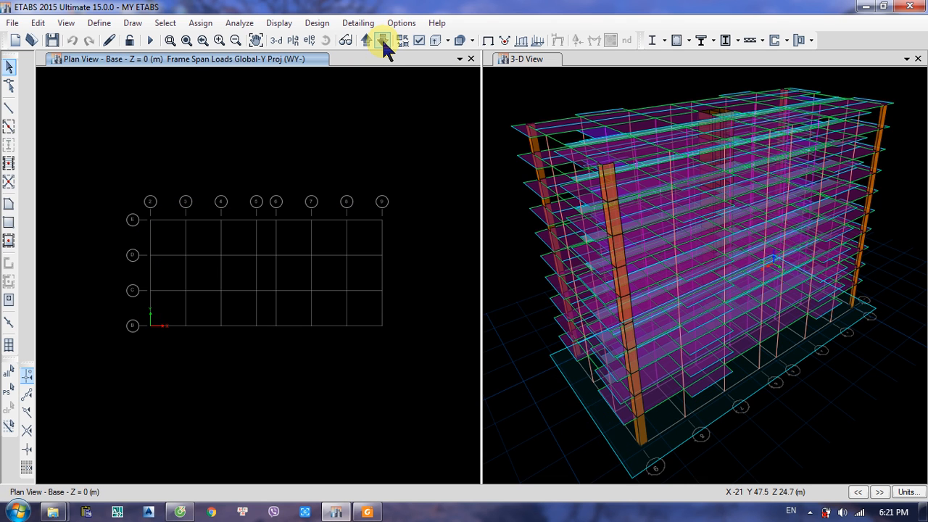
Step: Restrict editing to One Story and select all the joints on the Base plan
{"action": "left_click", "coordinate": [554, 379]}
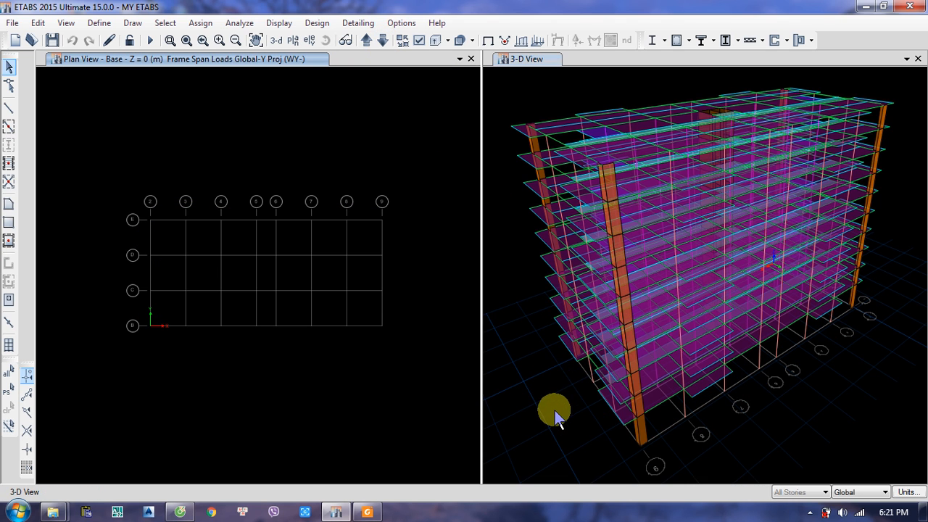
{"action": "middle_click_drag", "start_coordinate": [597, 384], "coordinate": [518, 346], "text": "shift"}
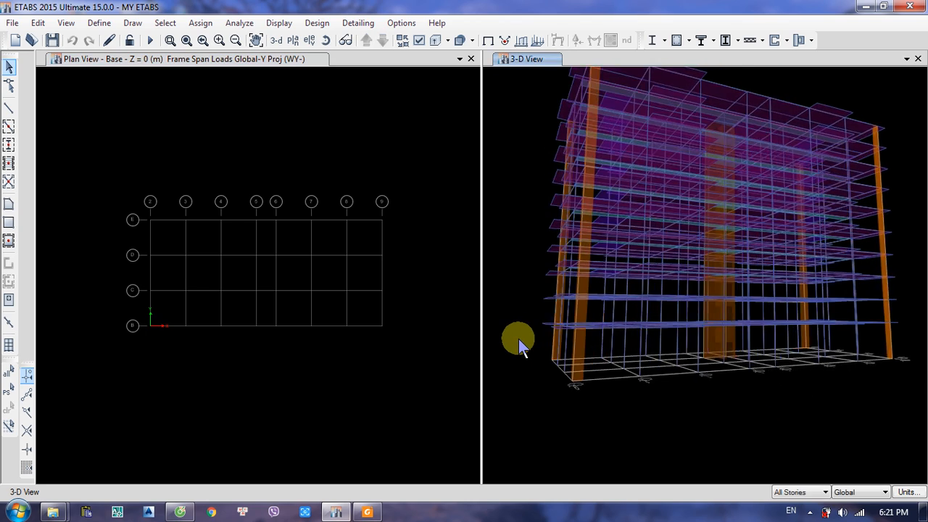
{"action": "left_click", "coordinate": [347, 374]}
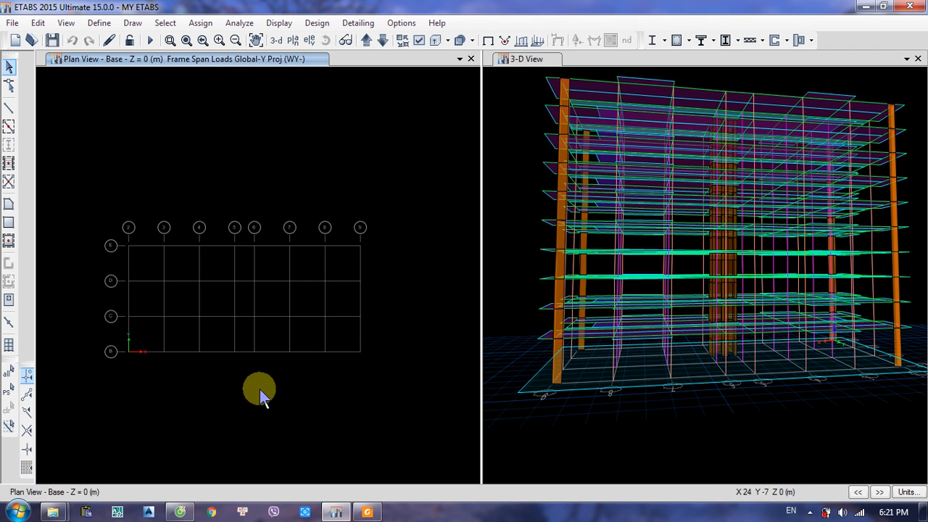
{"action": "left_click", "coordinate": [707, 464]}
{"action": "left_click", "coordinate": [816, 493]}
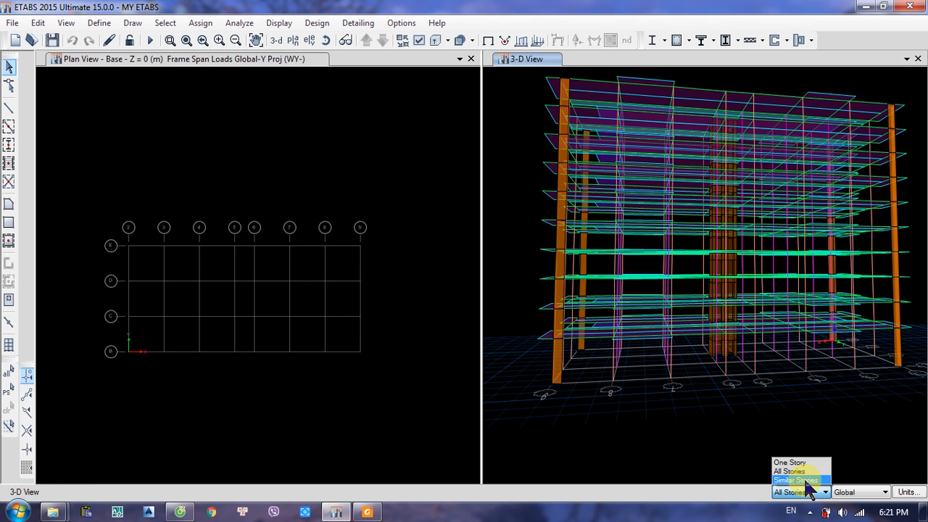
{"action": "left_click", "coordinate": [796, 467]}
{"action": "left_click", "coordinate": [297, 359]}
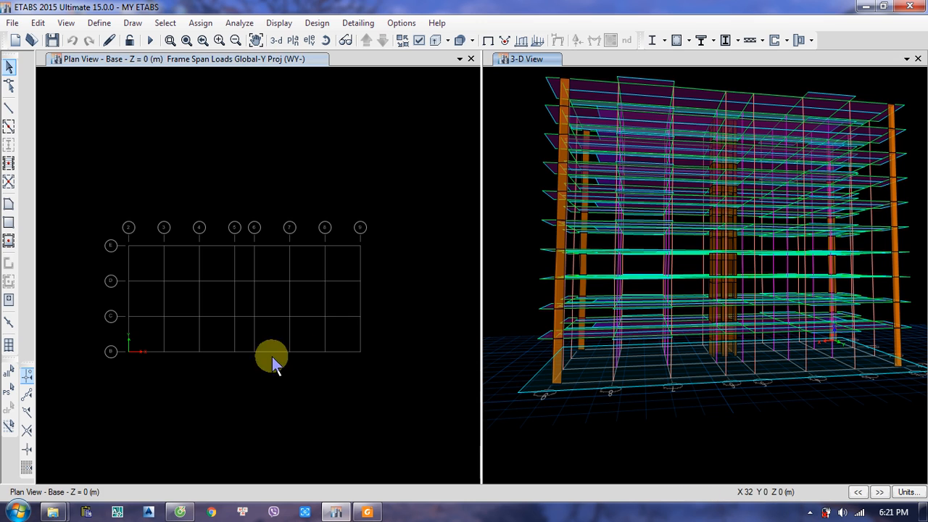
{"action": "left_click_drag", "start_coordinate": [99, 213], "coordinate": [423, 382]}
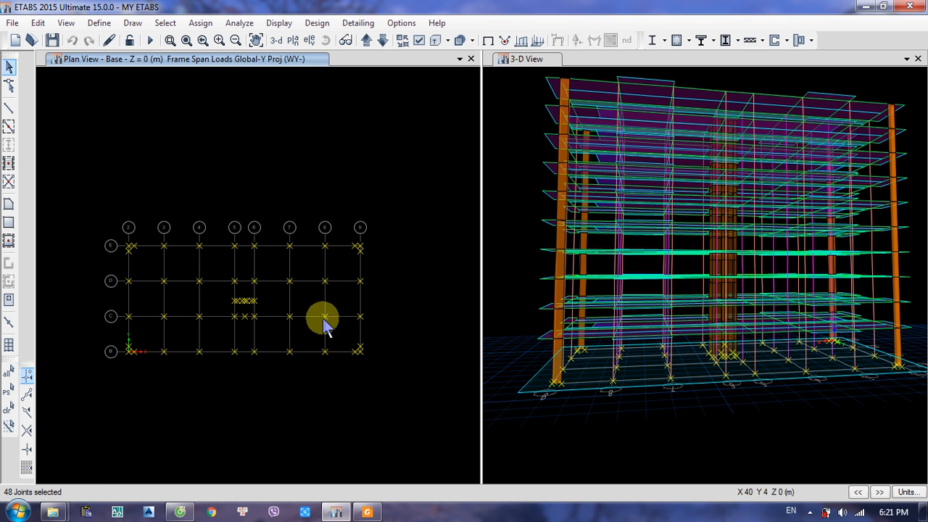
Step: Assign fixed restraints in all translations and rotations to the selected base joints
{"action": "left_click", "coordinate": [215, 26]}
{"action": "mouse_move", "coordinate": [221, 39]}
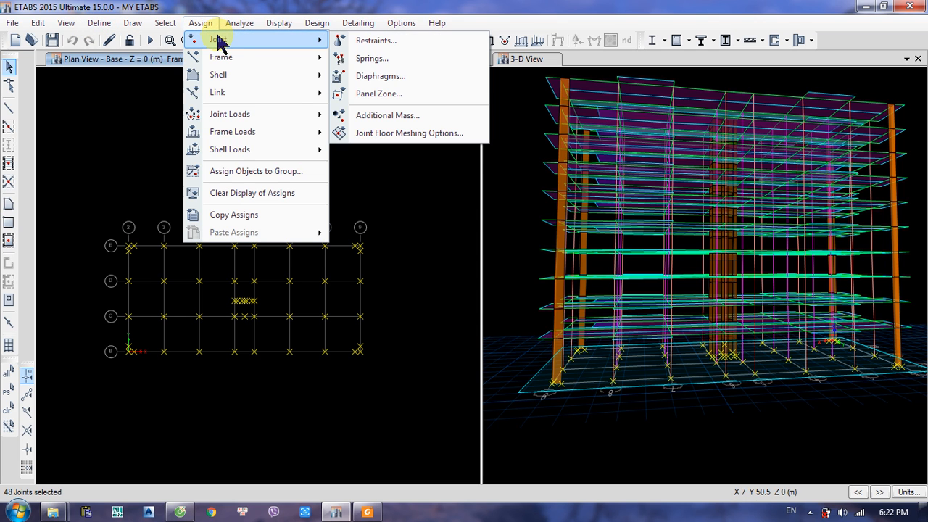
{"action": "left_click", "coordinate": [404, 40]}
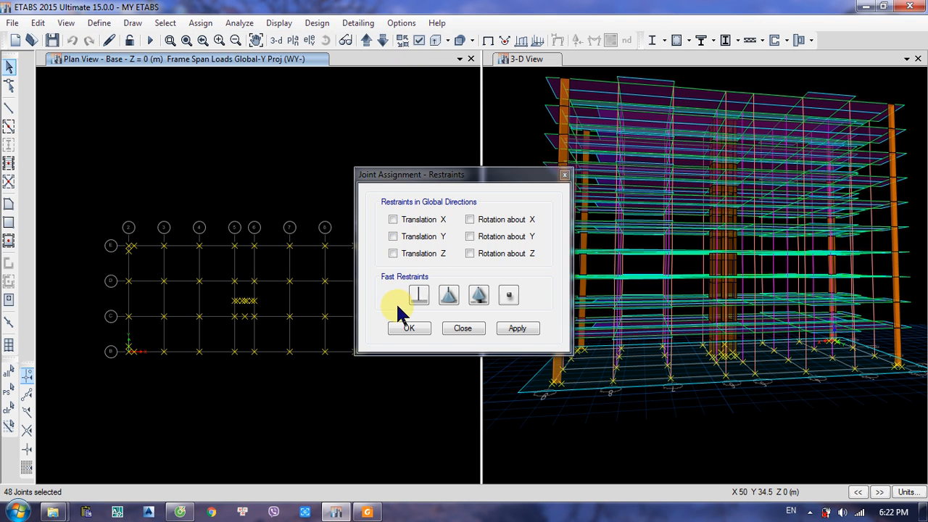
{"action": "left_click", "coordinate": [418, 297]}
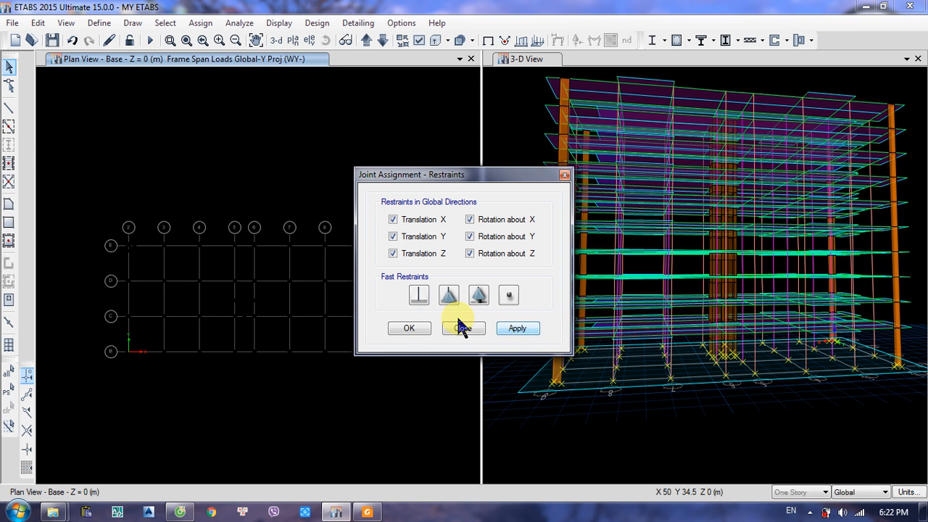
{"action": "left_click", "coordinate": [409, 328]}
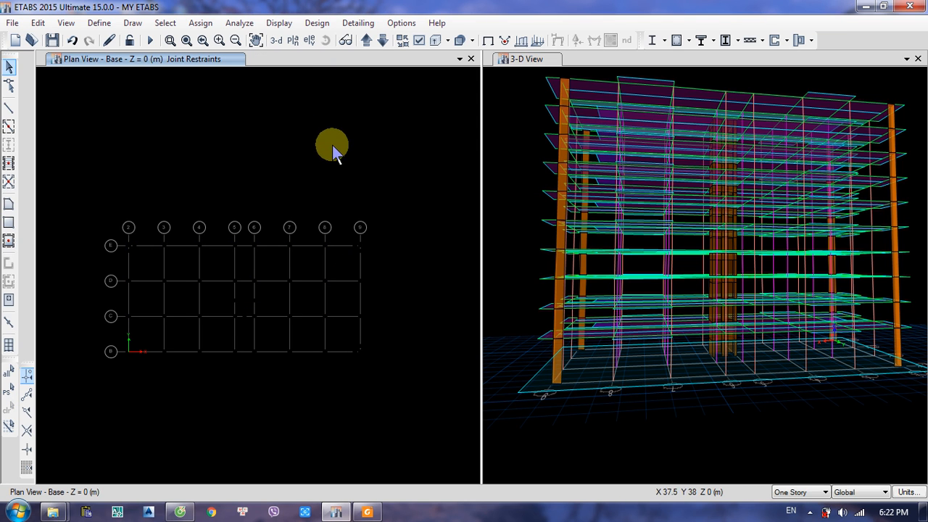
Step: Bring the plan view up to Story2 and show all hidden objects in it
{"action": "scroll", "coordinate": [382, 224], "scroll_direction": "up", "scroll_amount": 1}
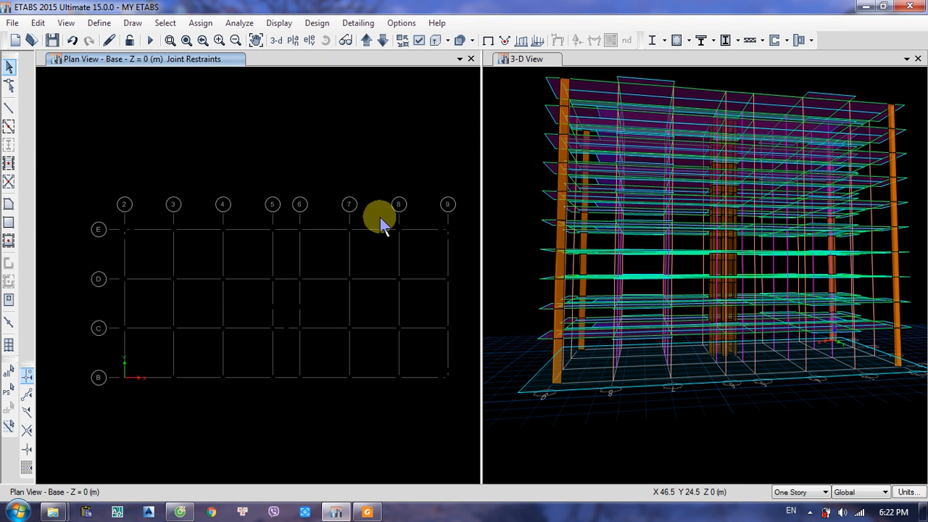
{"action": "middle_click_drag", "start_coordinate": [539, 307], "coordinate": [798, 399], "text": "shift"}
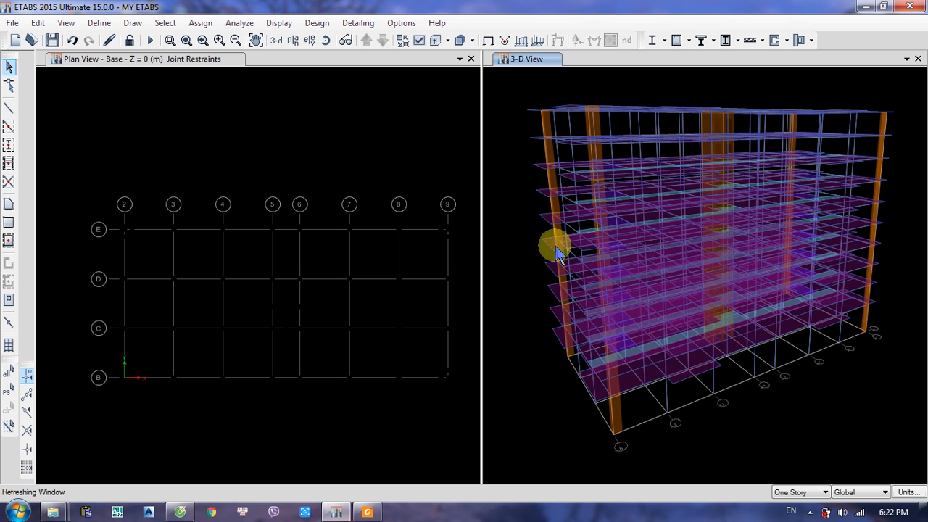
{"action": "left_click", "coordinate": [358, 176]}
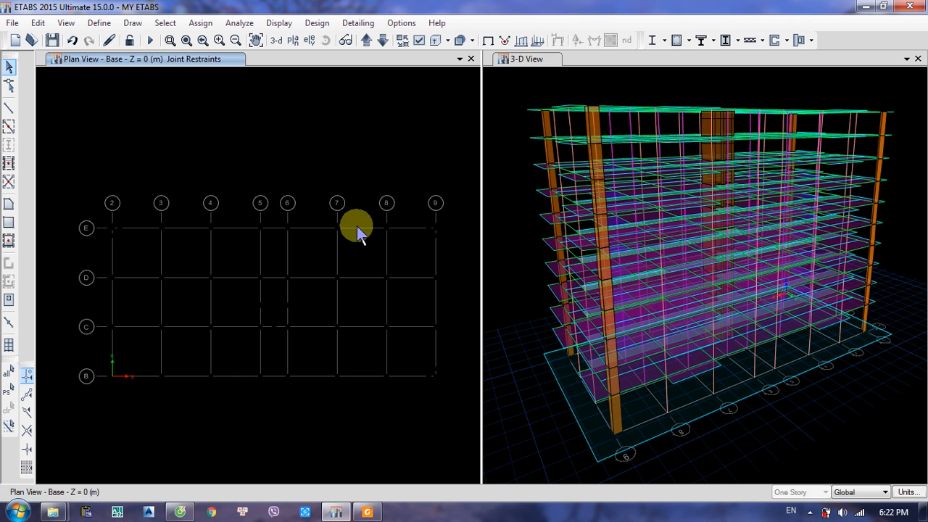
{"action": "left_click", "coordinate": [368, 40]}
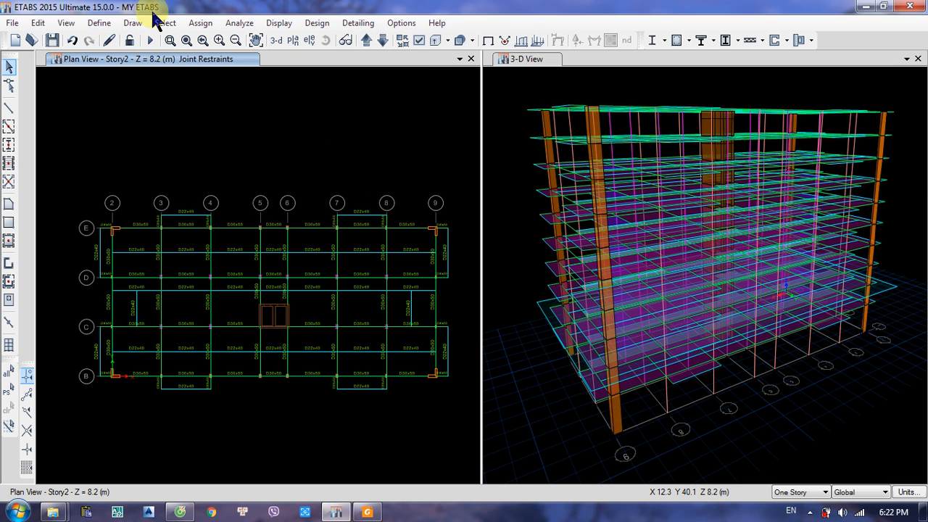
{"action": "right_click", "coordinate": [209, 112]}
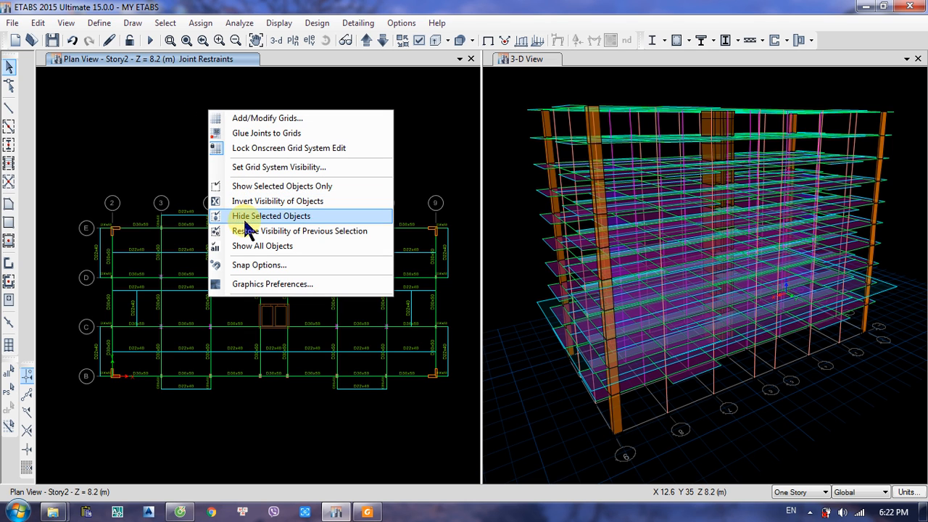
{"action": "left_click", "coordinate": [259, 248]}
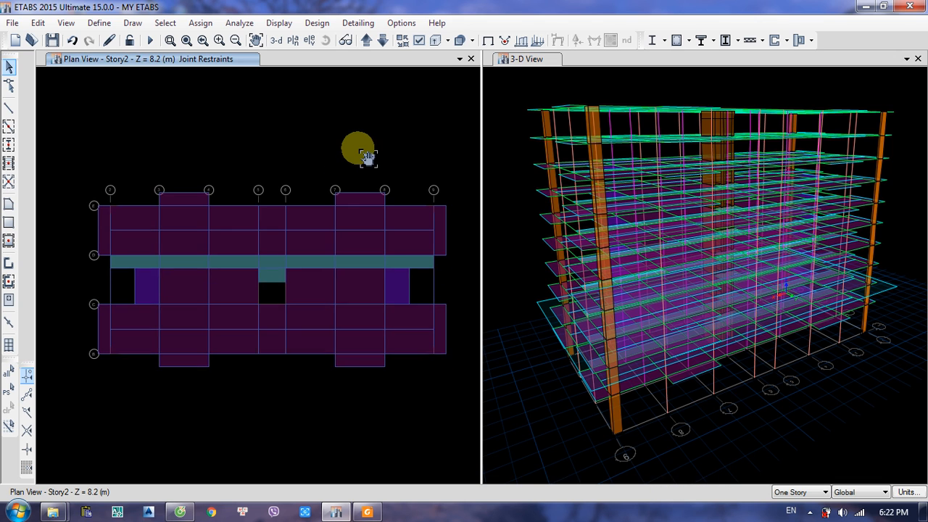
{"action": "scroll", "coordinate": [208, 190], "scroll_direction": "up", "scroll_amount": 3}
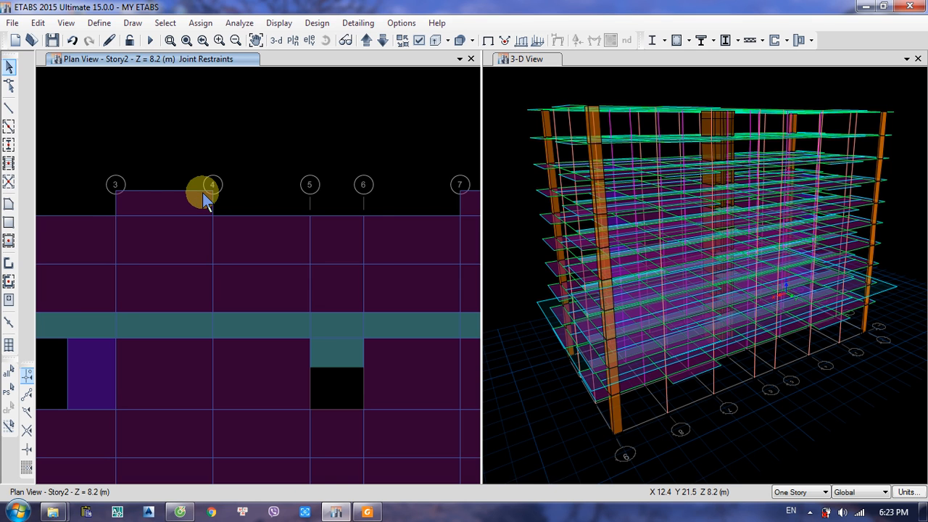
Step: Select all slabs in the model that have the CORRIDOR, OFFICE and TL slab properties
{"action": "scroll", "coordinate": [202, 192], "scroll_direction": "down", "scroll_amount": 3}
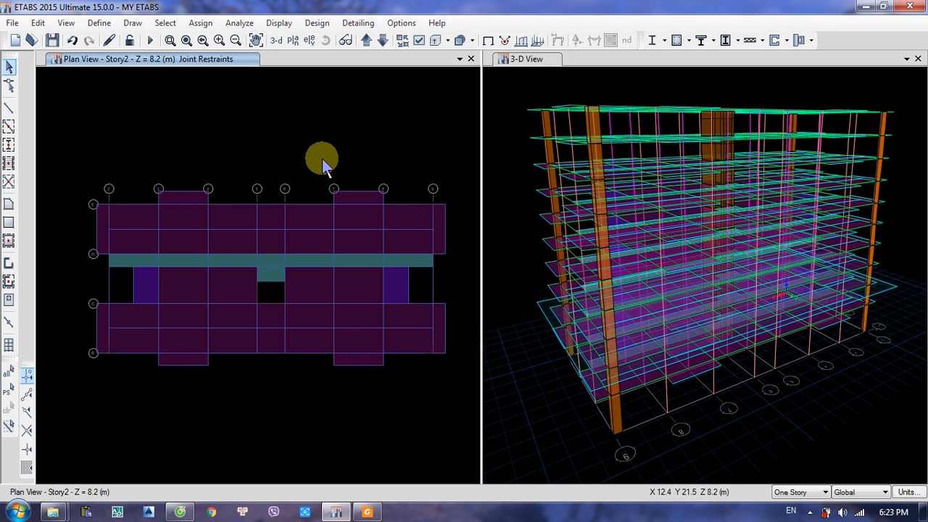
{"action": "left_click", "coordinate": [165, 23]}
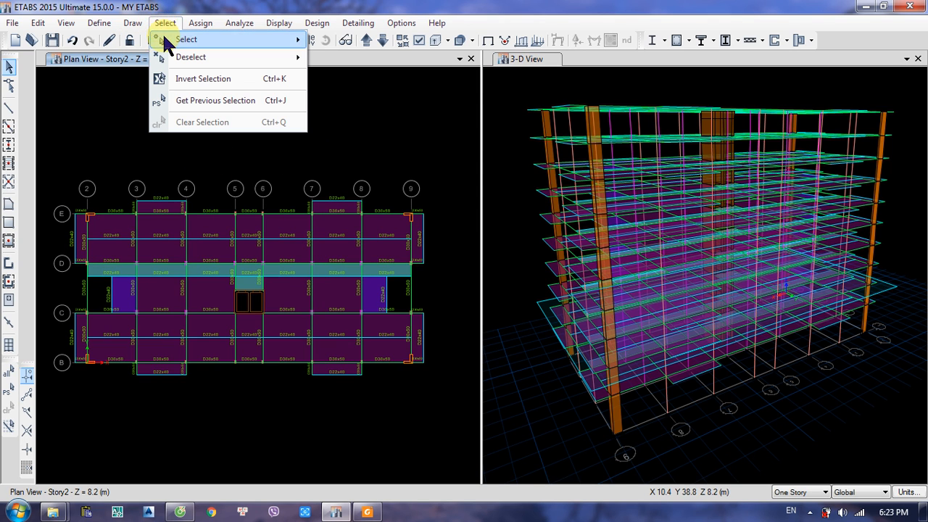
{"action": "mouse_move", "coordinate": [205, 40]}
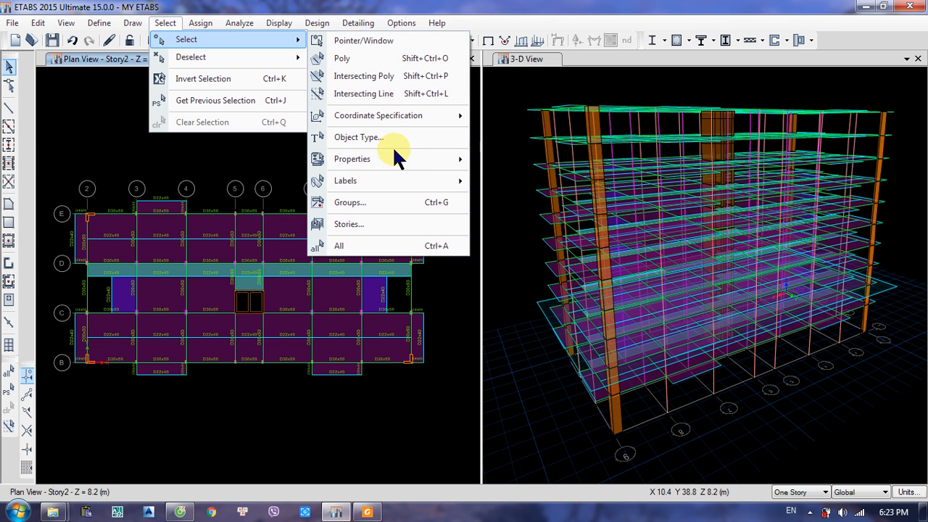
{"action": "mouse_move", "coordinate": [398, 156]}
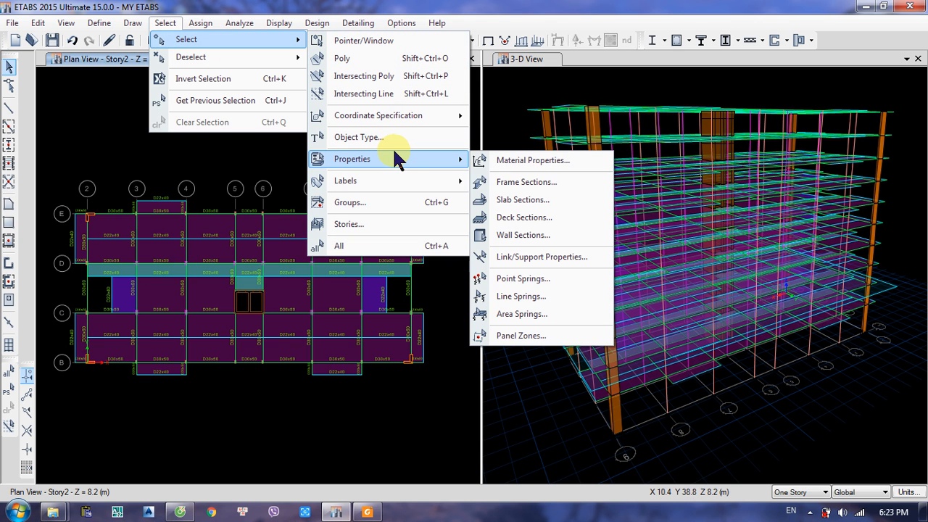
{"action": "left_click", "coordinate": [530, 200]}
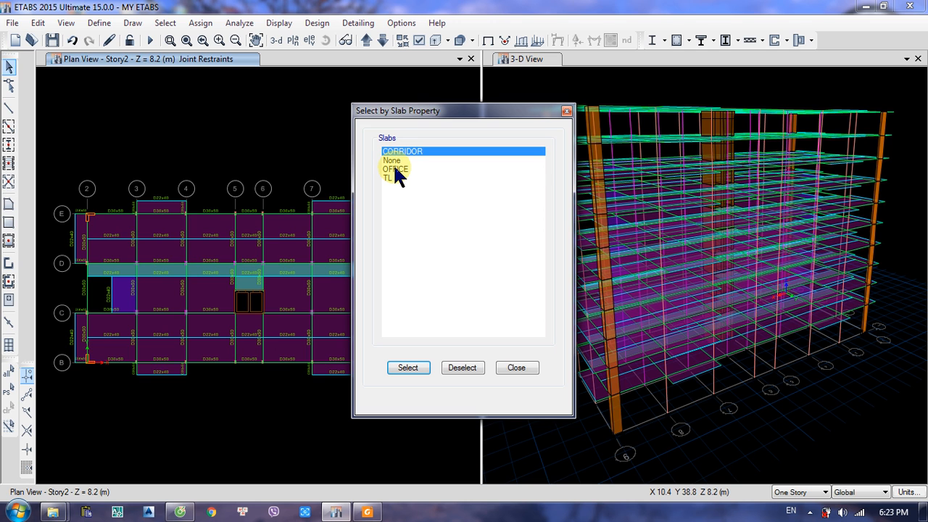
{"action": "left_click", "coordinate": [394, 169]}
{"action": "left_click", "coordinate": [394, 178]}
{"action": "left_click", "coordinate": [407, 367]}
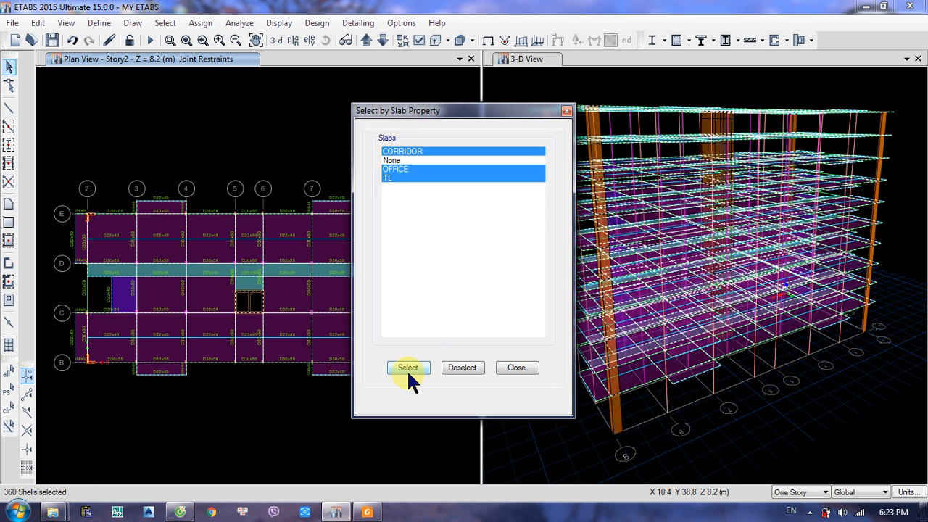
{"action": "left_click", "coordinate": [510, 367]}
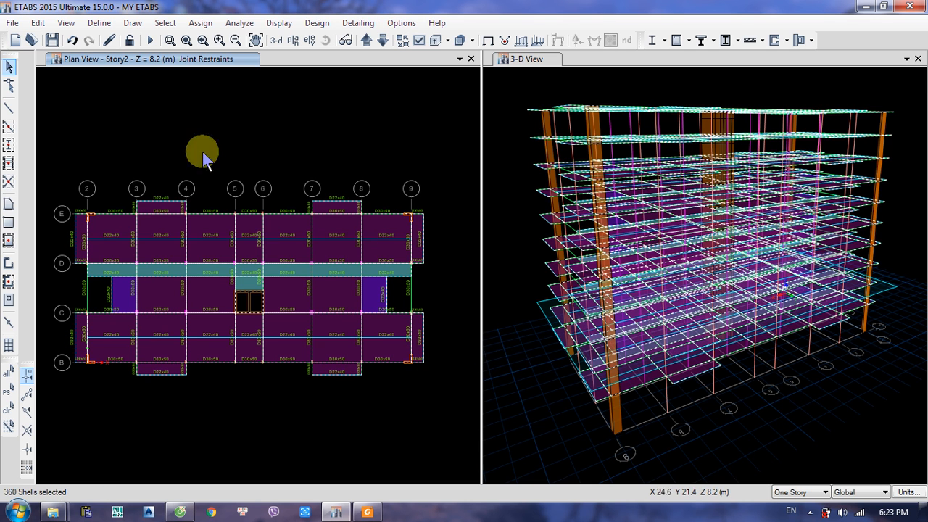
Step: Assign auto cookie-cut floor meshing to the selected slabs, also meshing at visible grids and to a maximum element size of 1000 mm
{"action": "left_click", "coordinate": [199, 24]}
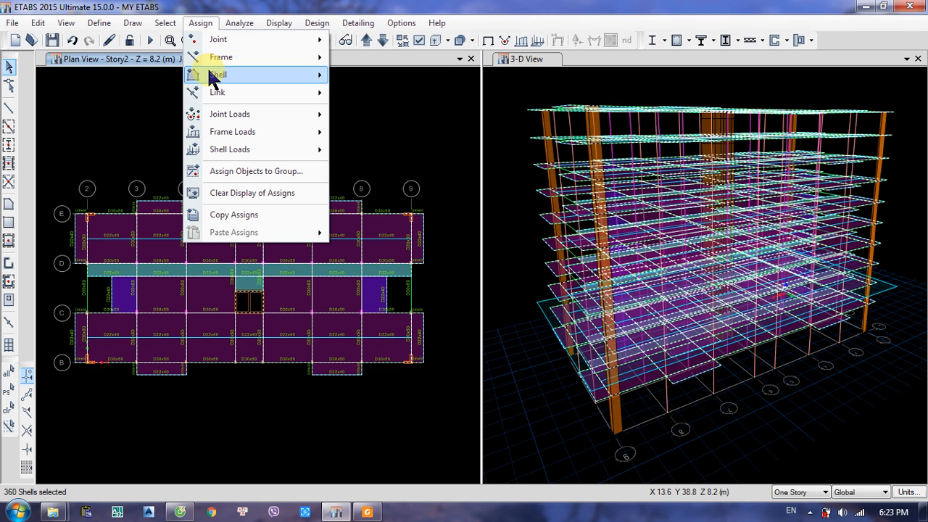
{"action": "mouse_move", "coordinate": [237, 71]}
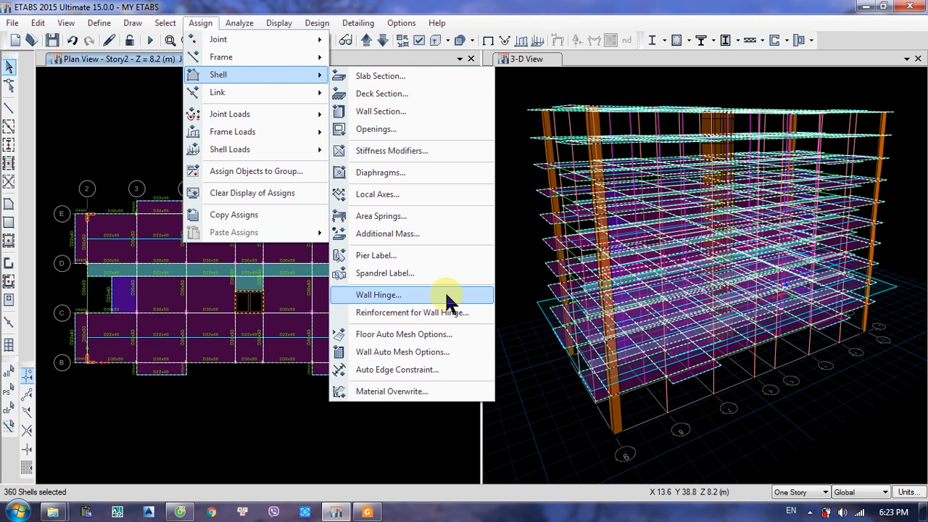
{"action": "left_click", "coordinate": [402, 333]}
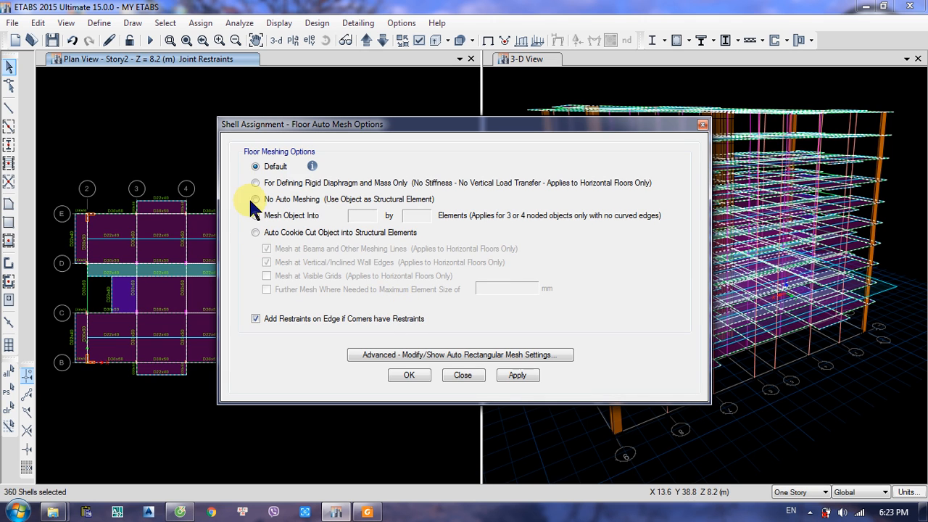
{"action": "left_click", "coordinate": [255, 233]}
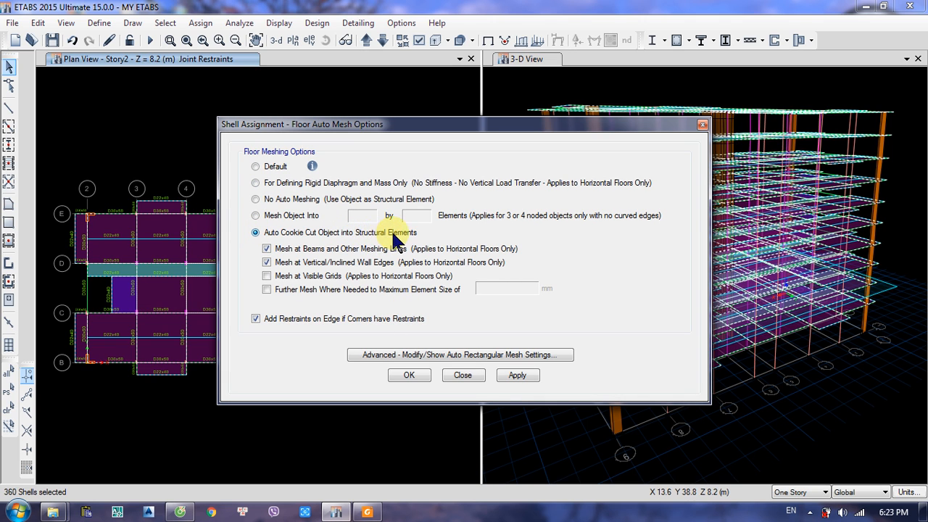
{"action": "left_click", "coordinate": [267, 275]}
{"action": "left_click", "coordinate": [266, 289]}
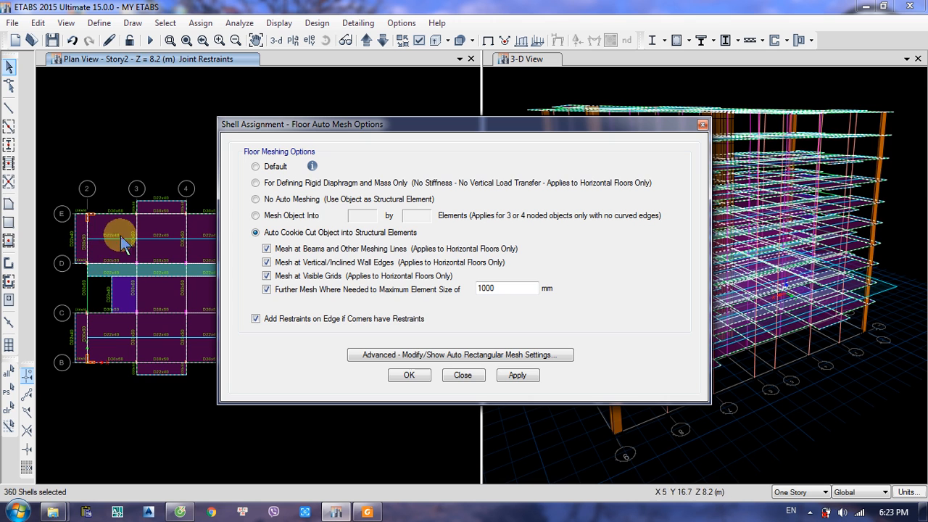
{"action": "left_click", "coordinate": [517, 375]}
{"action": "left_click", "coordinate": [407, 375]}
Step: Delete all existing load combinations, Comb1 through Comb6 Storm, from the load combination definitions
{"action": "scroll", "coordinate": [162, 310], "scroll_direction": "up", "scroll_amount": 4}
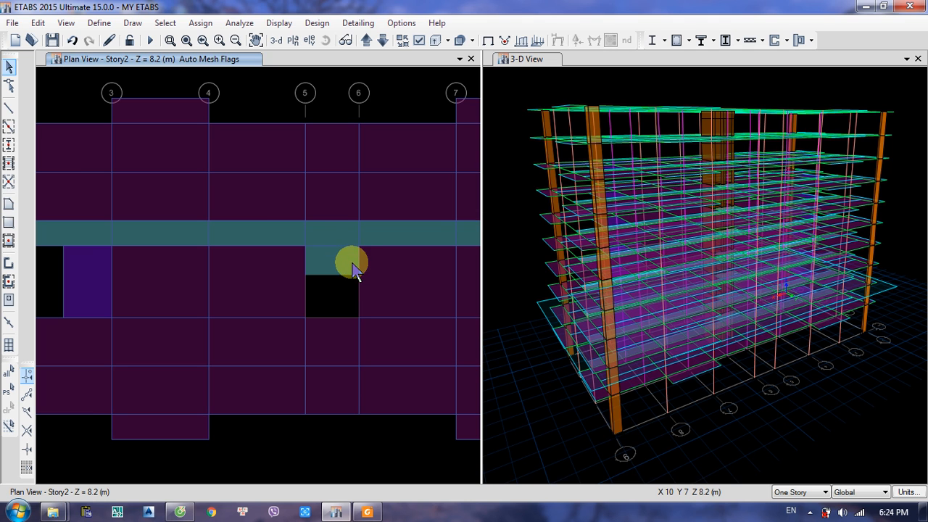
{"action": "scroll", "coordinate": [347, 253], "scroll_direction": "down", "scroll_amount": 2}
{"action": "middle_click_drag", "start_coordinate": [283, 216], "coordinate": [200, 186]}
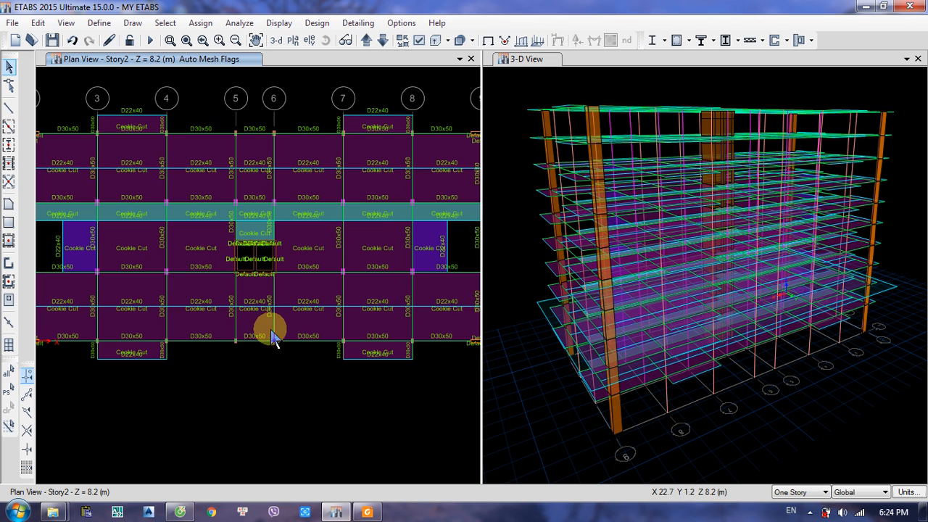
{"action": "scroll", "coordinate": [243, 267], "scroll_direction": "down", "scroll_amount": 2}
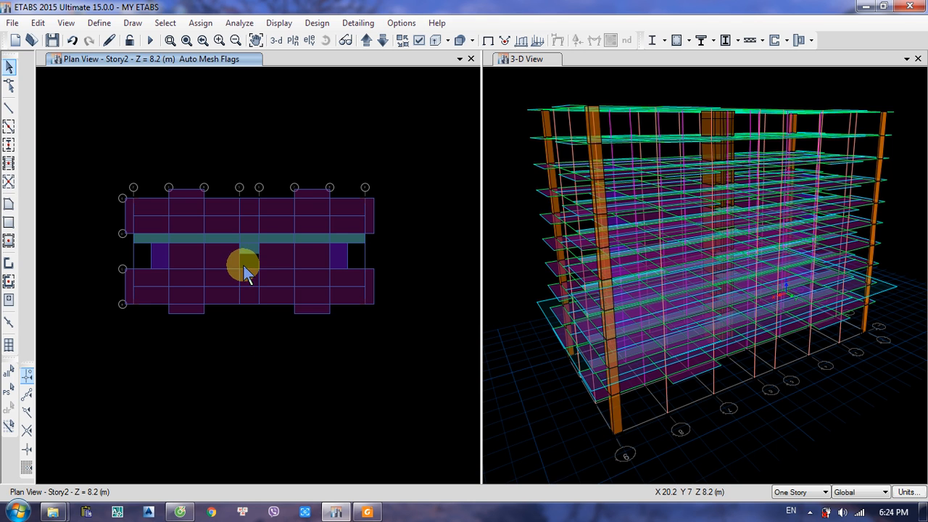
{"action": "left_click", "coordinate": [98, 23]}
{"action": "left_click", "coordinate": [99, 23]}
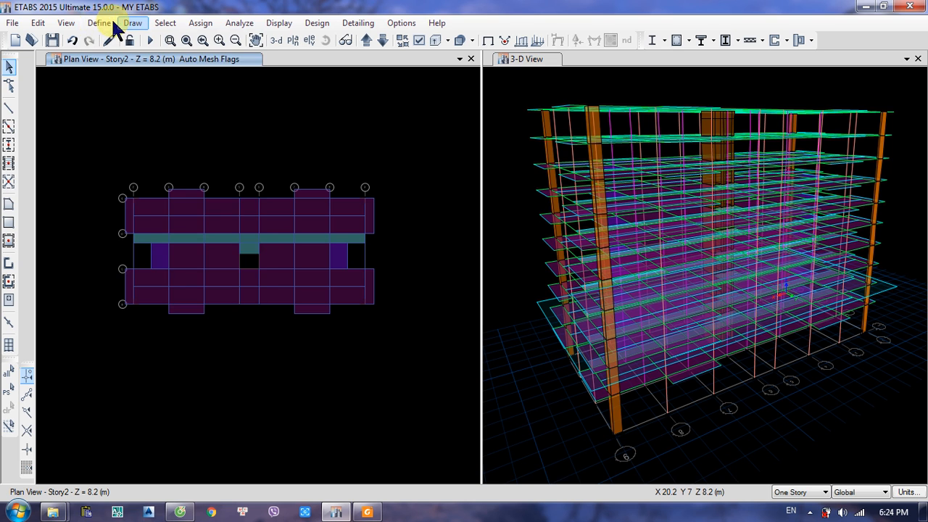
{"action": "left_click", "coordinate": [100, 23]}
{"action": "left_click", "coordinate": [102, 23]}
{"action": "left_click", "coordinate": [106, 23]}
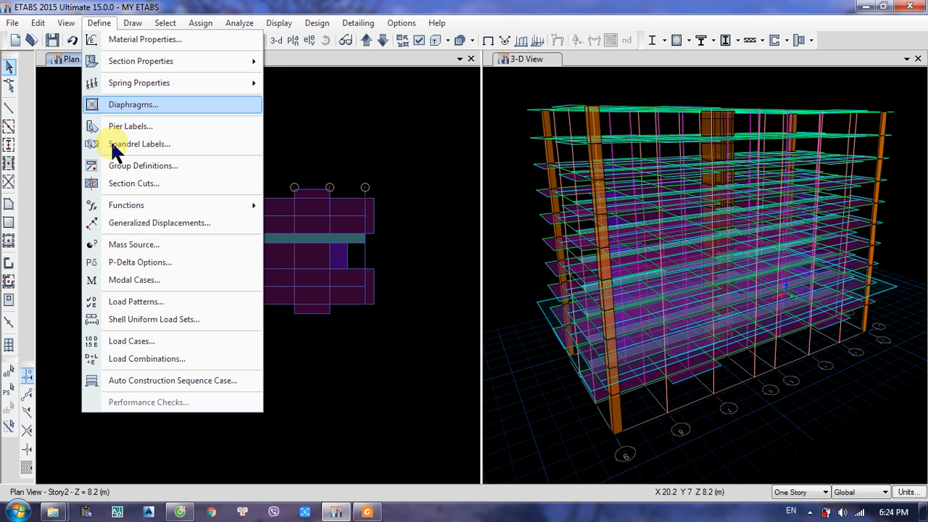
{"action": "left_click", "coordinate": [128, 355]}
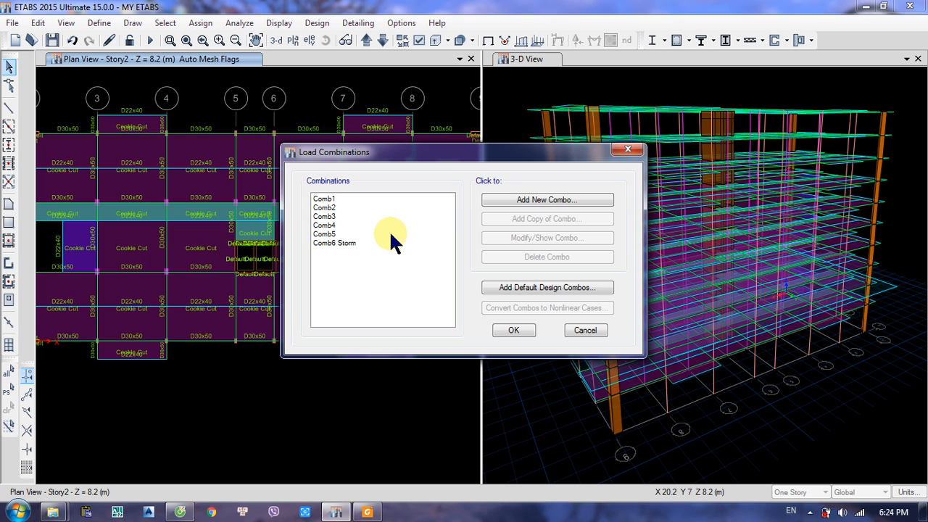
{"action": "left_click_drag", "start_coordinate": [344, 244], "coordinate": [353, 196]}
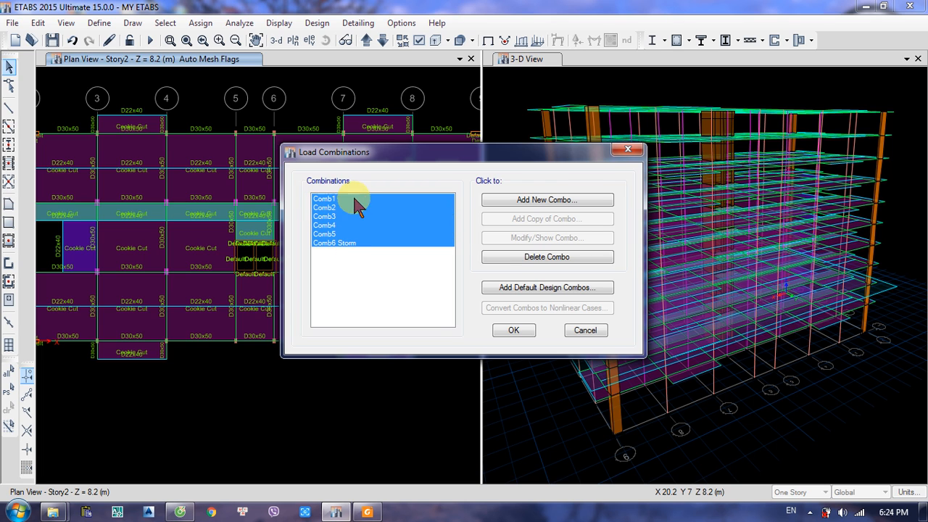
{"action": "left_click", "coordinate": [519, 261]}
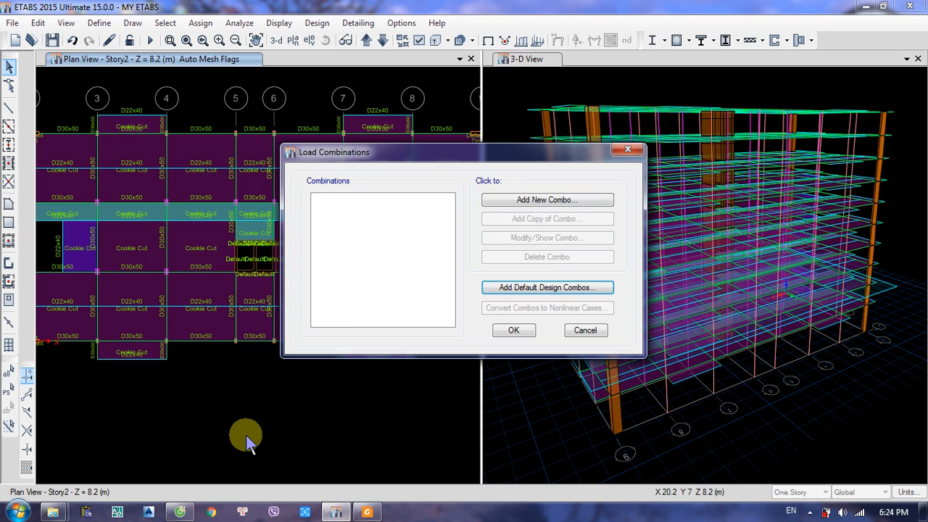
Step: Start Microsoft Word 2010, move the Load Combinations dialog aside, and switch to the blank Word document
{"action": "mouse_move", "coordinate": [366, 513]}
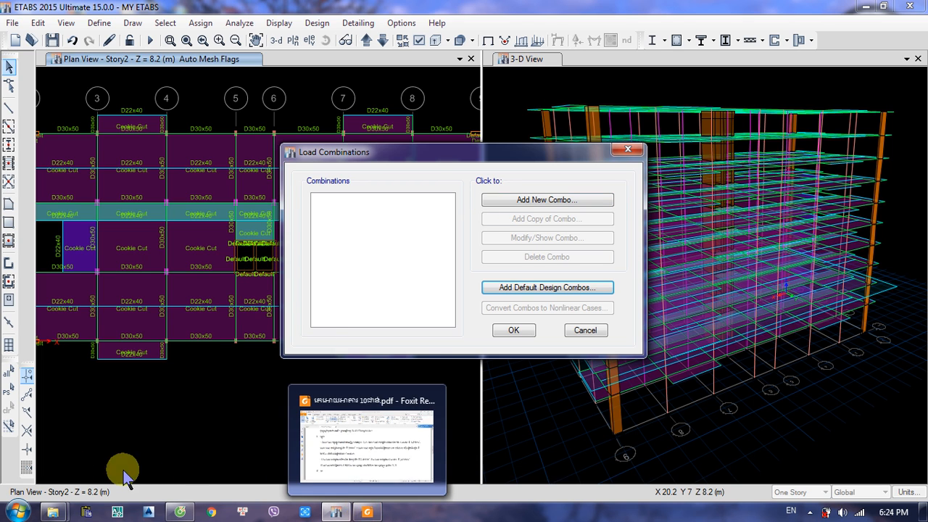
{"action": "left_click", "coordinate": [16, 512]}
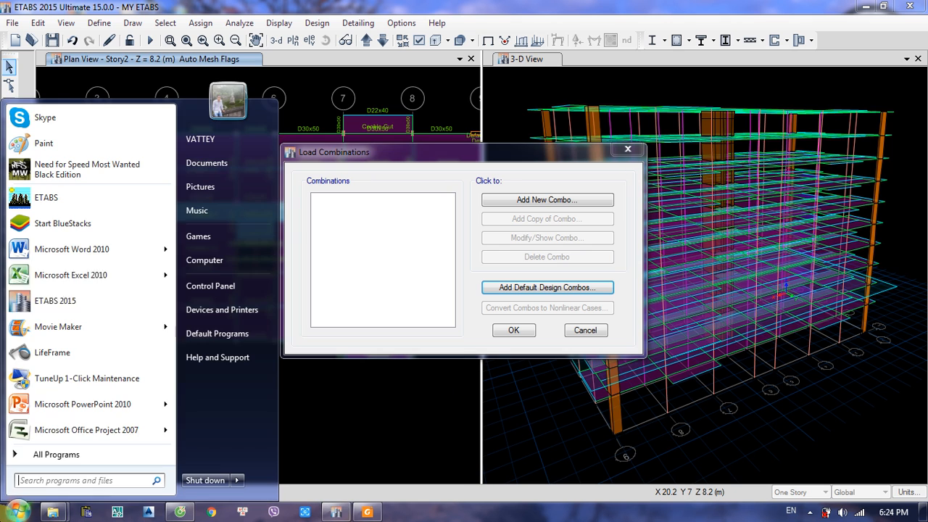
{"action": "left_click", "coordinate": [53, 248]}
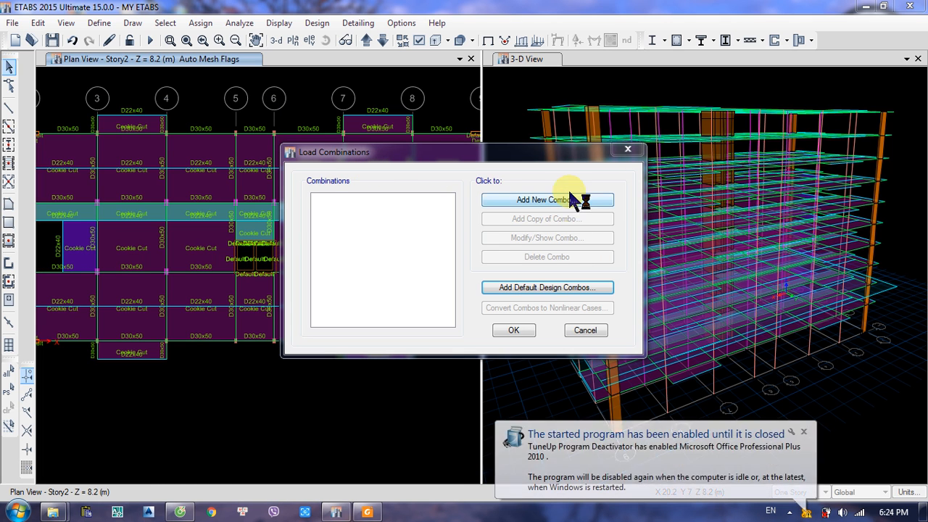
{"action": "left_click_drag", "start_coordinate": [528, 149], "coordinate": [800, 37]}
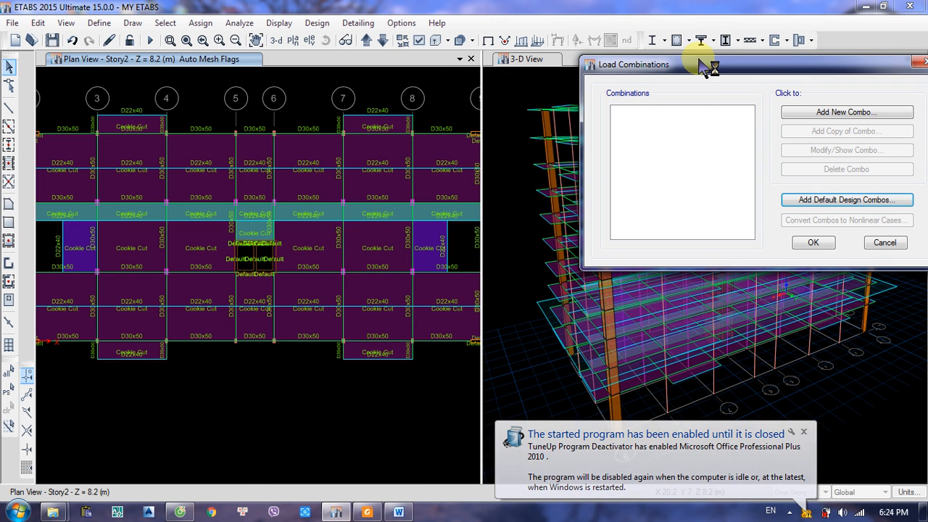
{"action": "left_click", "coordinate": [791, 512]}
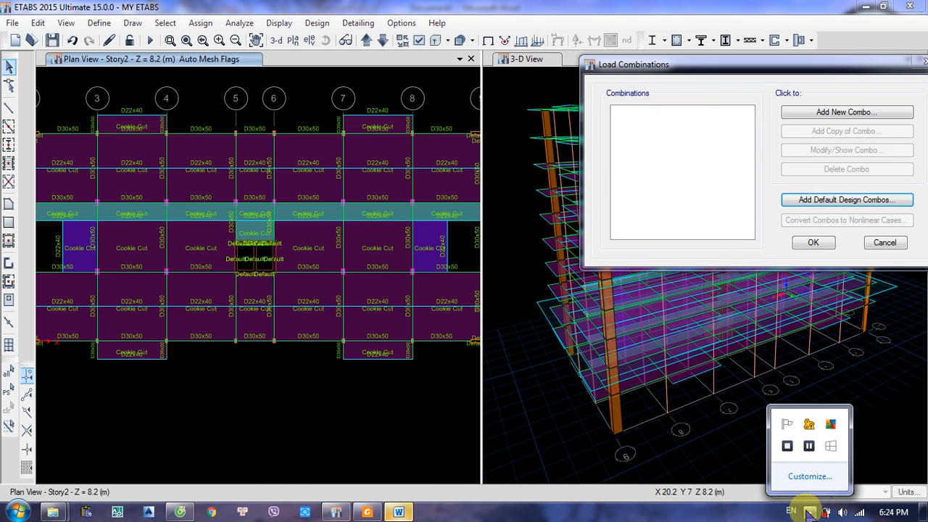
{"action": "left_click", "coordinate": [769, 73]}
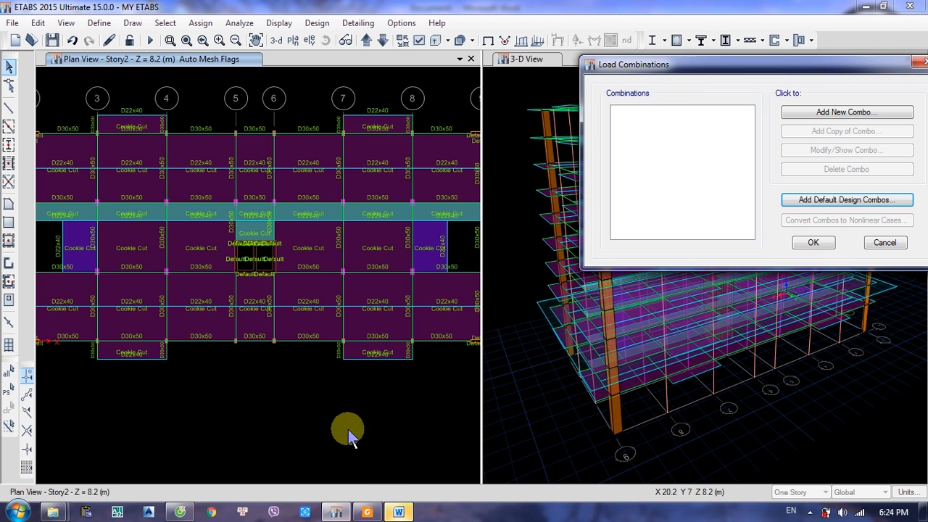
{"action": "left_click", "coordinate": [399, 512]}
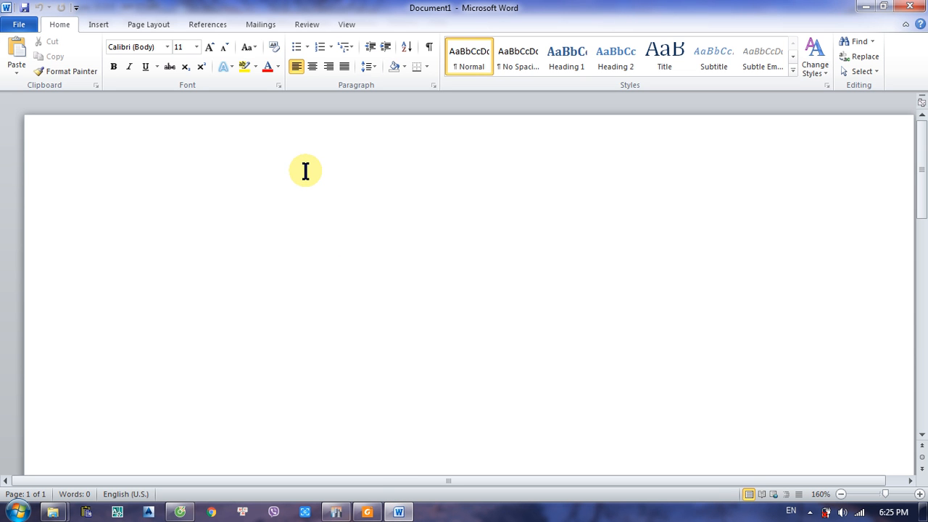
Step: Write the first combination formula in the document as "Combo1= 1 static load + 1 live load"
{"action": "type", "text": "Com"}
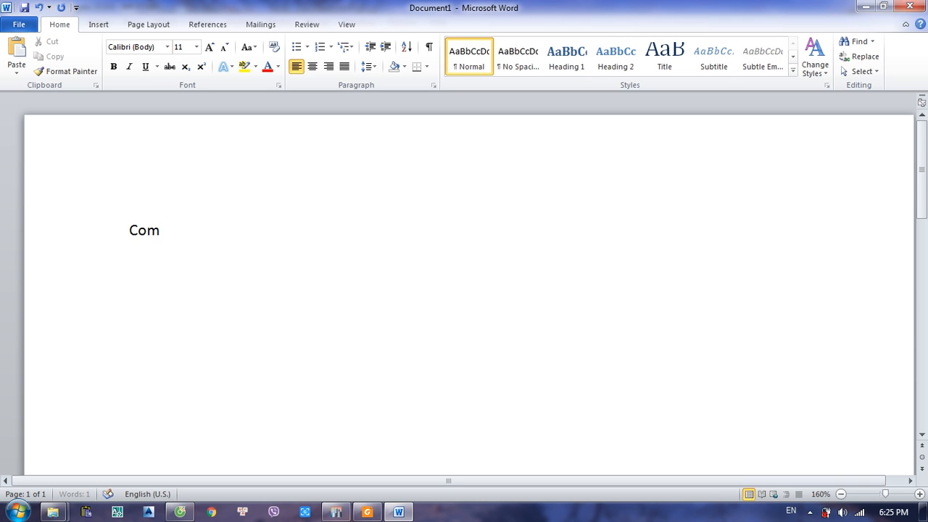
{"action": "type", "text": "bo1:"}
{"action": "type", "text": "1"}
{"action": "key", "text": "BackSpace"}
{"action": "key", "text": "BackSpace"}
{"action": "key", "text": "BackSpace"}
{"action": "type", "text": "="}
{"action": "type", "text": " 1"}
{"action": "type", "text": " r"}
{"action": "type", "text": "tat"}
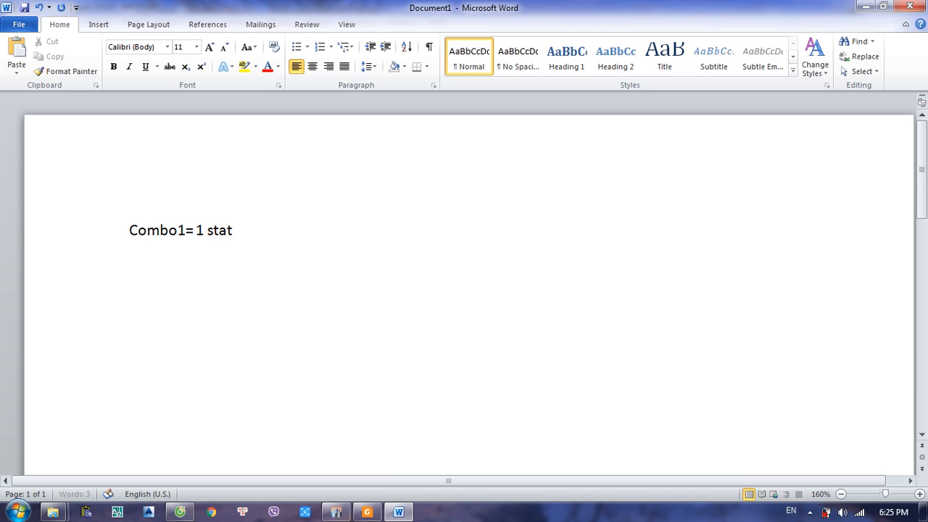
{"action": "type", "text": "ic load + 1"}
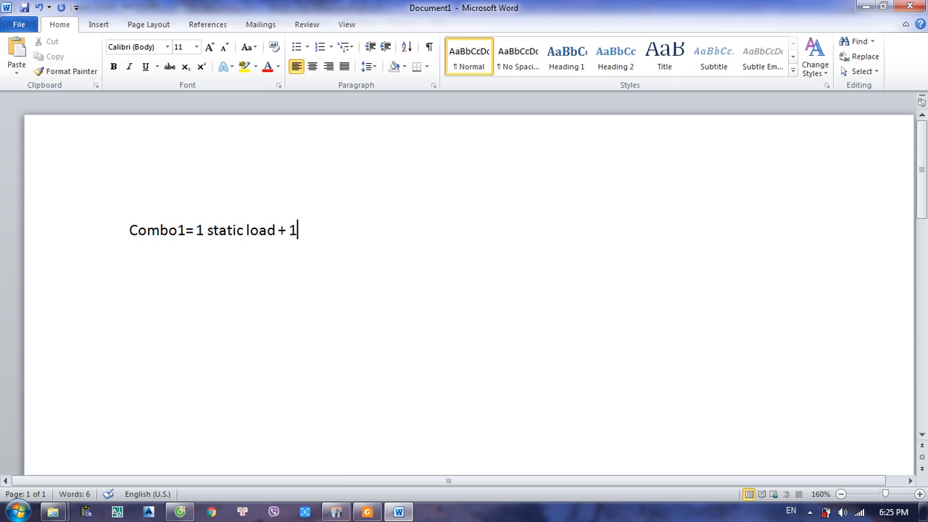
{"action": "type", "text": " live load"}
Step: Add a second line with the formula "Combo2= 1 static load + 0.9(live load + WX+)"
{"action": "key", "text": "Return"}
{"action": "type", "text": "Combo"}
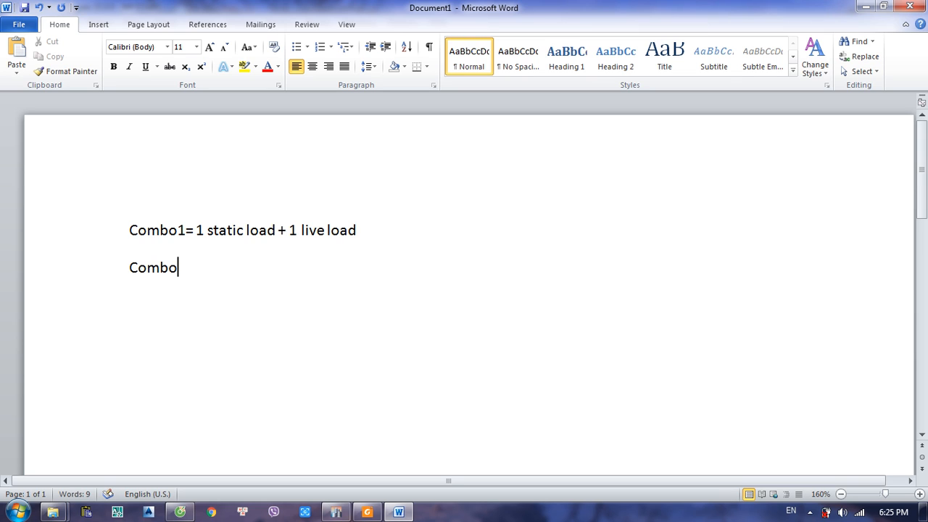
{"action": "type", "text": "1"}
{"action": "key", "text": "BackSpace"}
{"action": "type", "text": "2= 1 stati"}
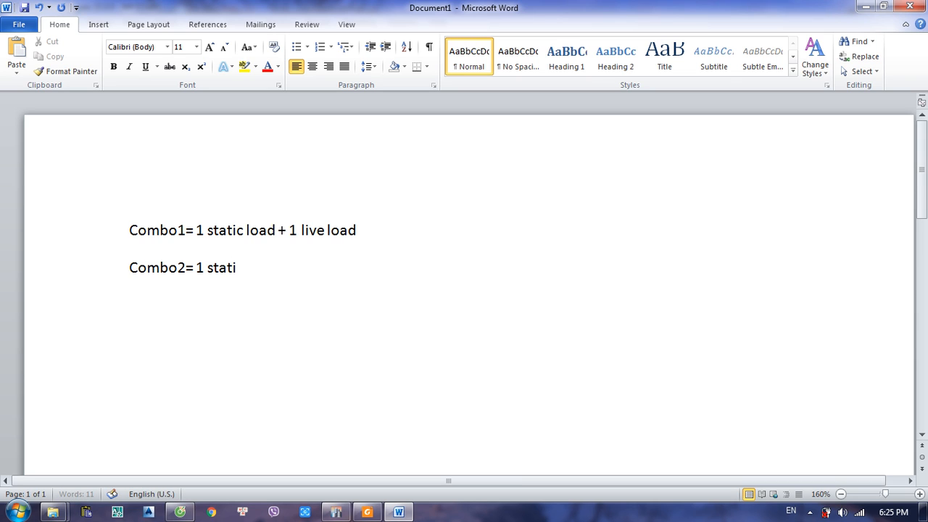
{"action": "type", "text": "c load + 0.9(live load + WX+"}
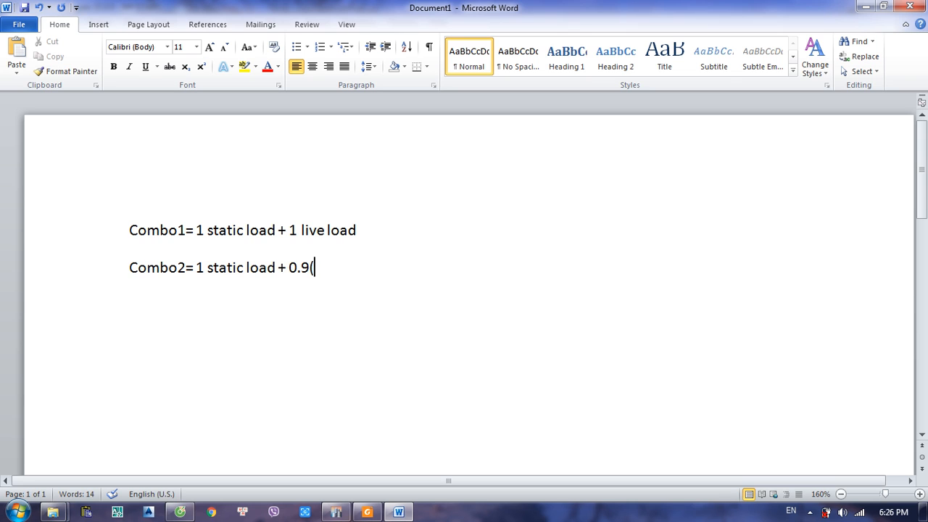
{"action": "type", "text": "live load"}
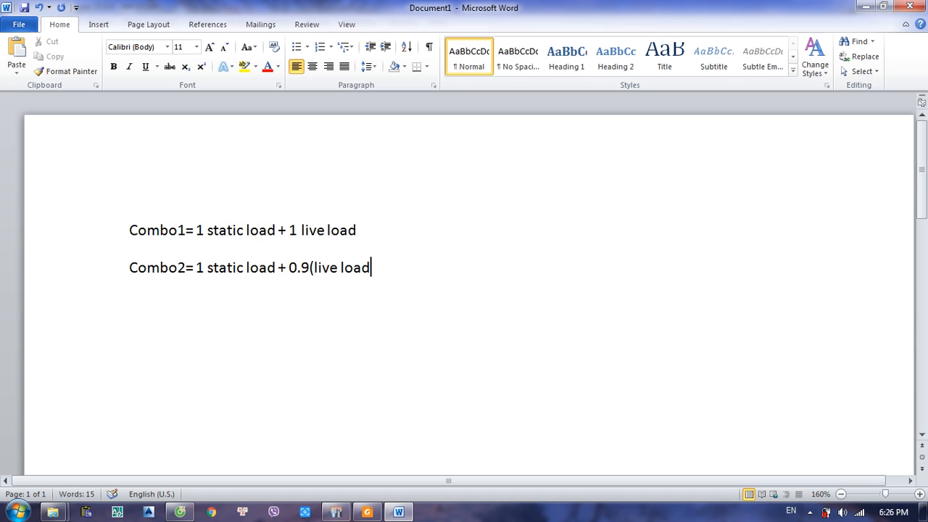
{"action": "type", "text": " + WX +)"}
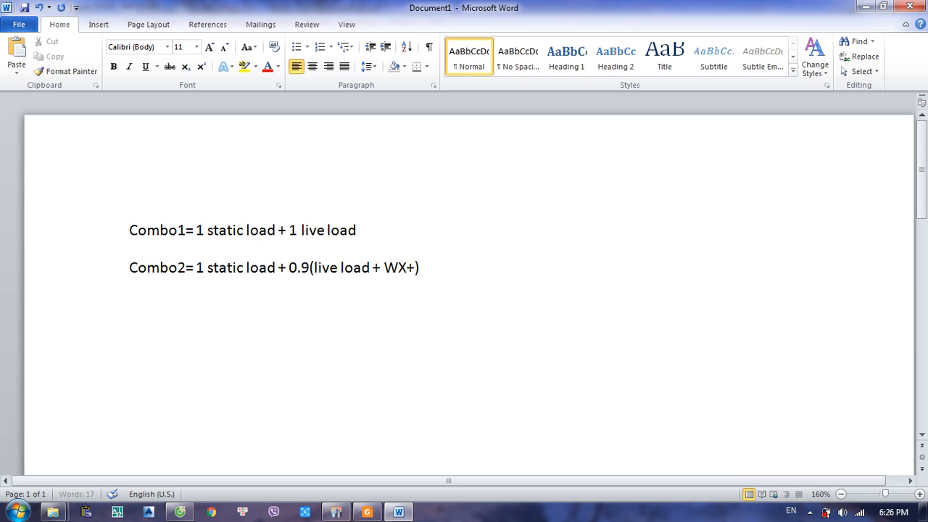
Step: Add a third line to the document with the formula "Combo3=1 static load + 0.9(live load +WX-)"
{"action": "key", "text": "Return"}
{"action": "type", "text": "Combo3"}
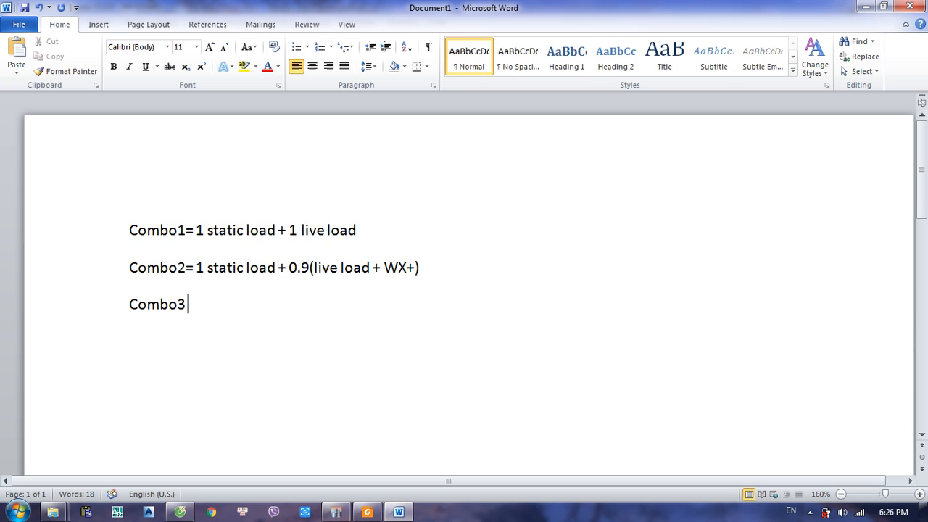
{"action": "type", "text": "=1 static lo"}
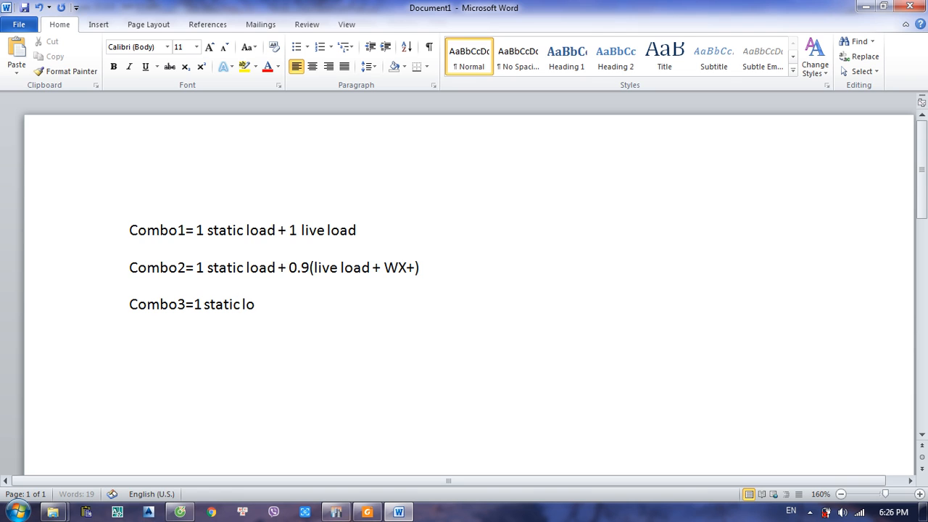
{"action": "type", "text": "ad + 0.9"}
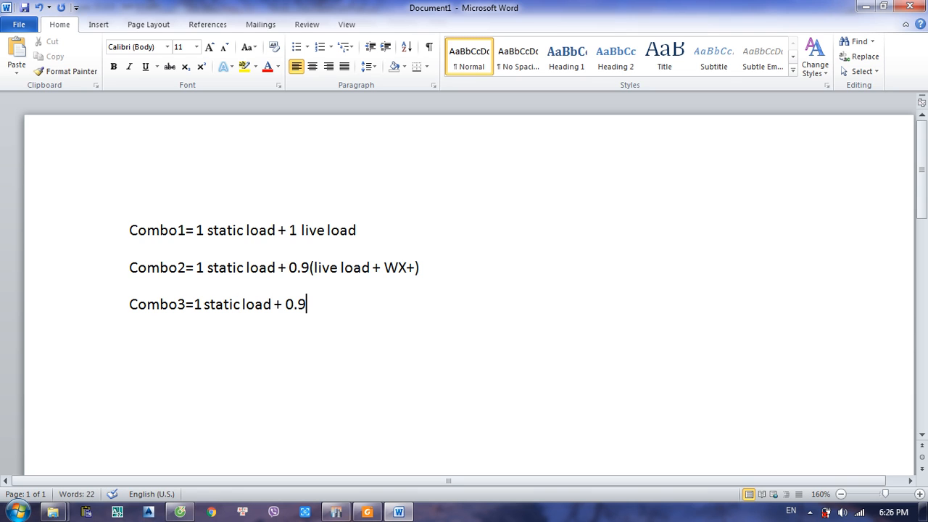
{"action": "type", "text": "(li"}
{"action": "type", "text": "ve"}
{"action": "type", "text": " lao"}
{"action": "key", "text": "BackSpace"}
{"action": "key", "text": "BackSpace"}
{"action": "type", "text": "oad"}
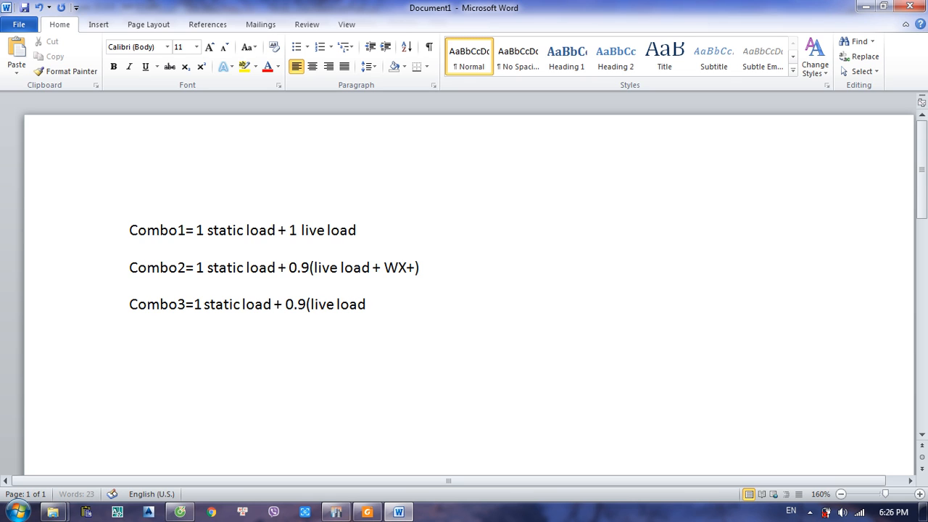
{"action": "type", "text": " +"}
{"action": "key", "text": "BackSpace"}
{"action": "type", "text": "WX-) "}
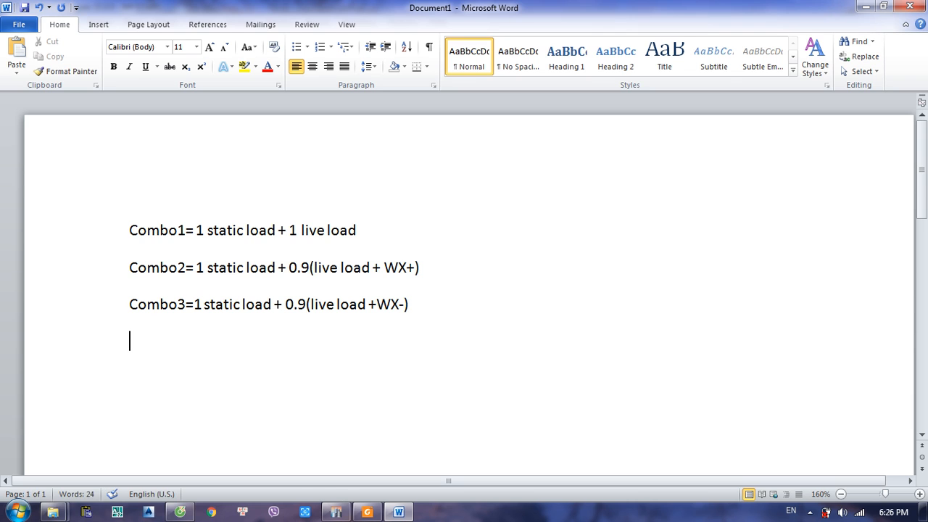
Step: Write the fourth combination formula as "Combo4 = 1 static load + 0.9(live load + WY+)"
{"action": "type", "text": "Combo4"}
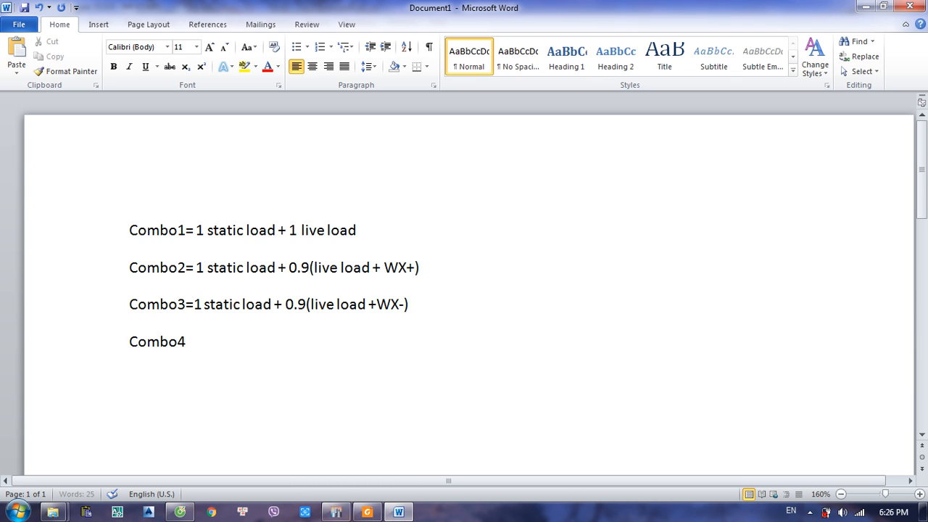
{"action": "type", "text": " = 1 static load"}
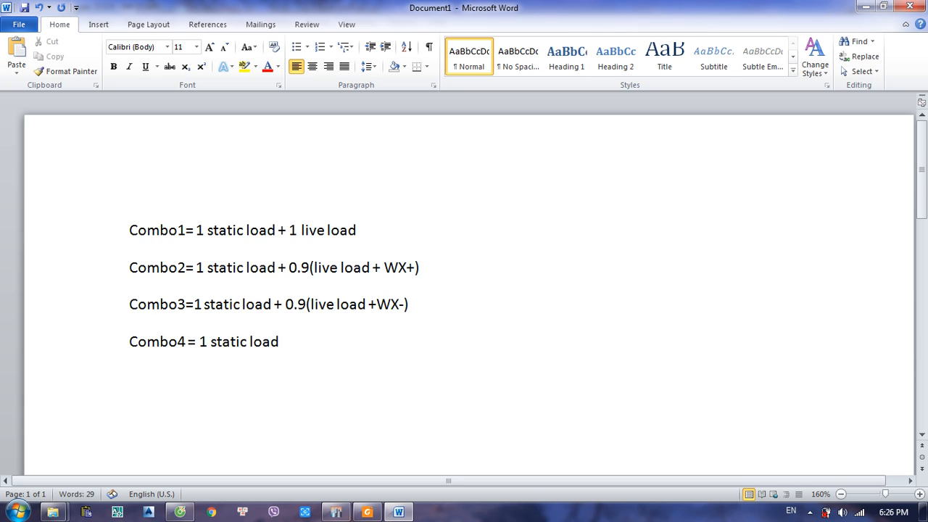
{"action": "type", "text": " + 0.9(lo"}
{"action": "key", "text": "BackSpace"}
{"action": "type", "text": "ive load "}
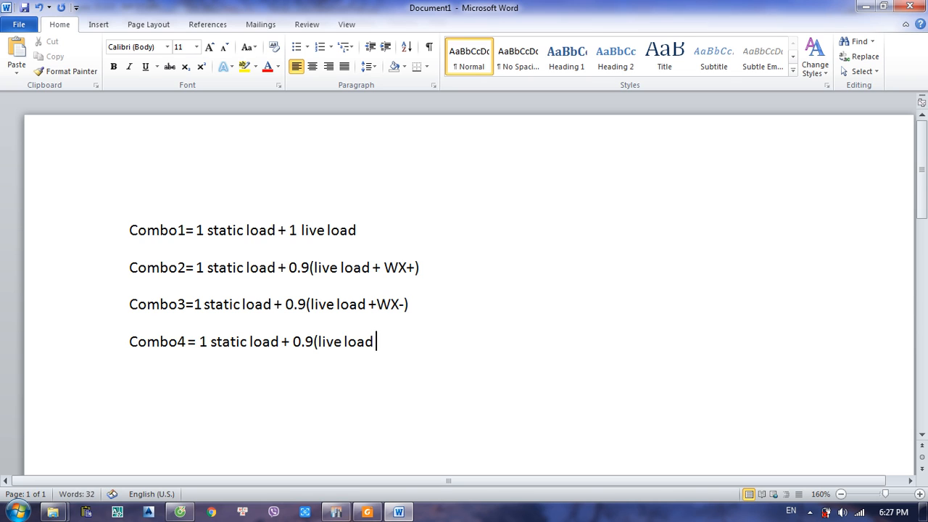
{"action": "type", "text": "+ WY+)"}
Step: Add a fifth line with the formula "Combo5 = 1 static load +0.9(live load +WY-)"
{"action": "key", "text": "Return"}
{"action": "type", "text": "C"}
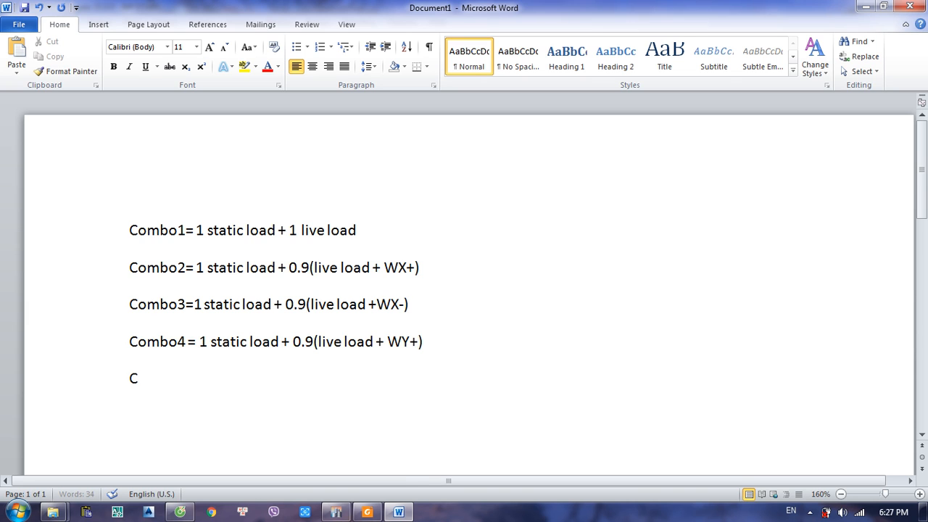
{"action": "type", "text": "omboa"}
{"action": "key", "text": "BackSpace"}
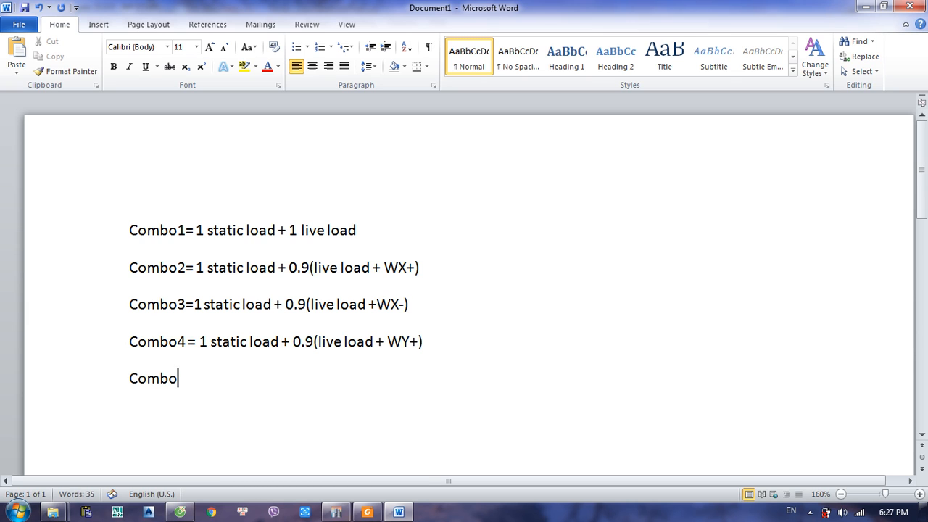
{"action": "type", "text": "4"}
{"action": "key", "text": "BackSpace"}
{"action": "type", "text": "5 = 1 static load +"}
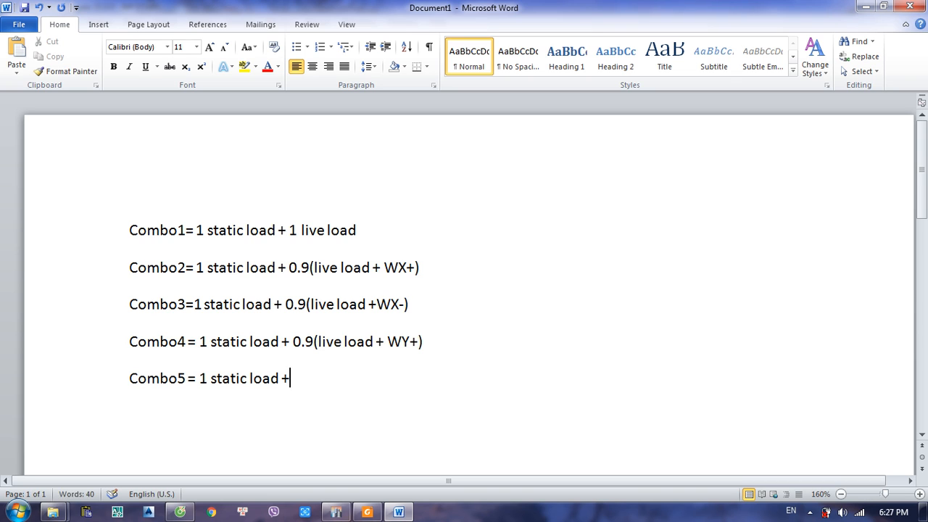
{"action": "type", "text": "0.9"}
{"action": "type", "text": "(L"}
{"action": "type", "text": "live load"}
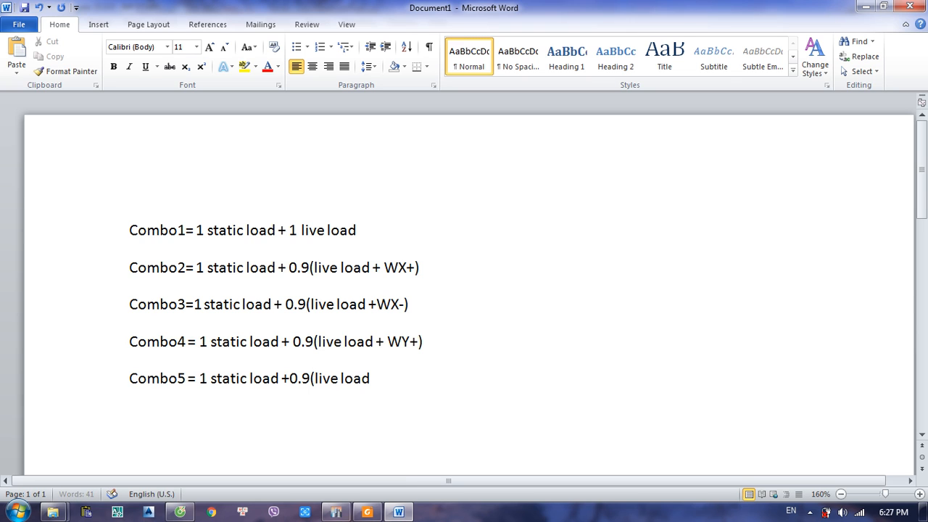
{"action": "type", "text": " +WY-)"}
Step: Add a sixth line reading "Combo 6 = Combo1 +Combo 2 + Combo 3+Combo4+Combo5"
{"action": "key", "text": "Return"}
{"action": "type", "text": "Com"}
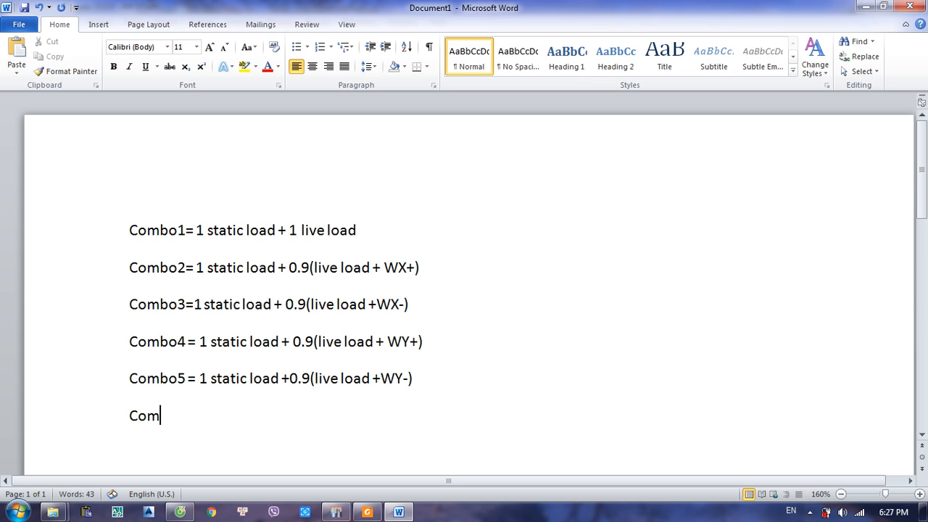
{"action": "type", "text": "bo 6 = Combo1"}
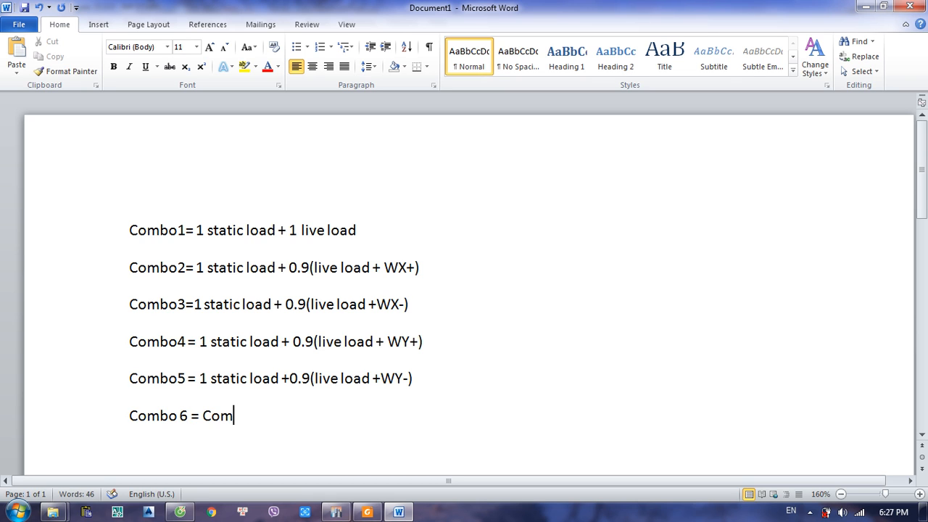
{"action": "type", "text": " +Cobo"}
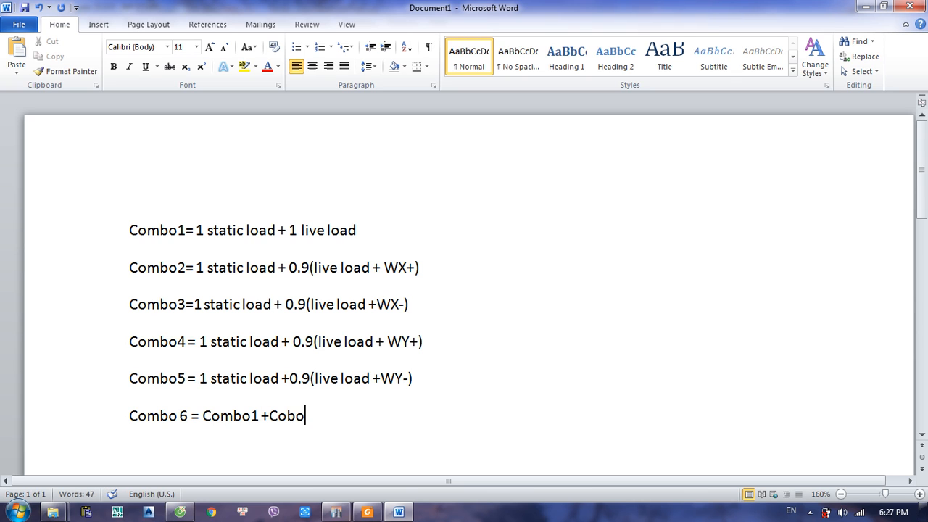
{"action": "key", "text": "BackSpace"}
{"action": "key", "text": "BackSpace"}
{"action": "type", "text": "mob"}
{"action": "key", "text": "BackSpace"}
{"action": "key", "text": "BackSpace"}
{"action": "type", "text": "bo 2  + Combo 4"}
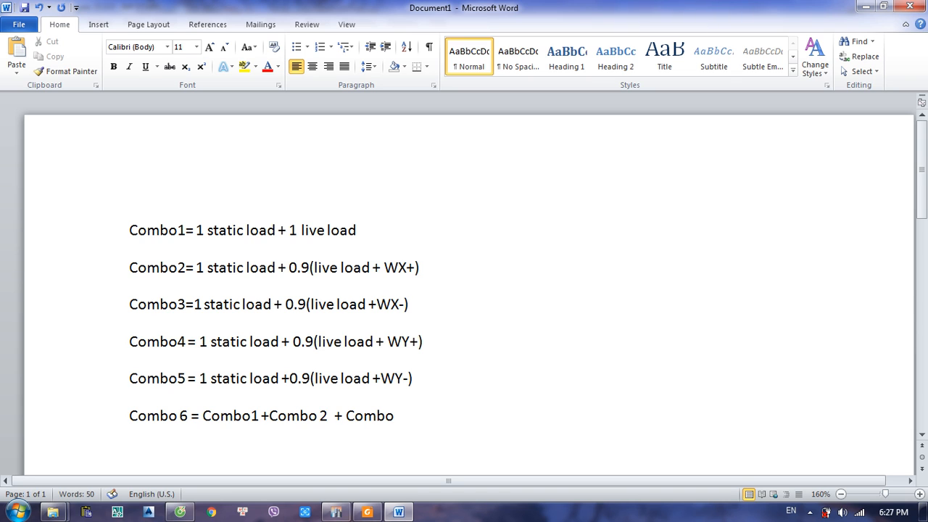
{"action": "key", "text": "BackSpace"}
{"action": "type", "text": "3+Combo4"}
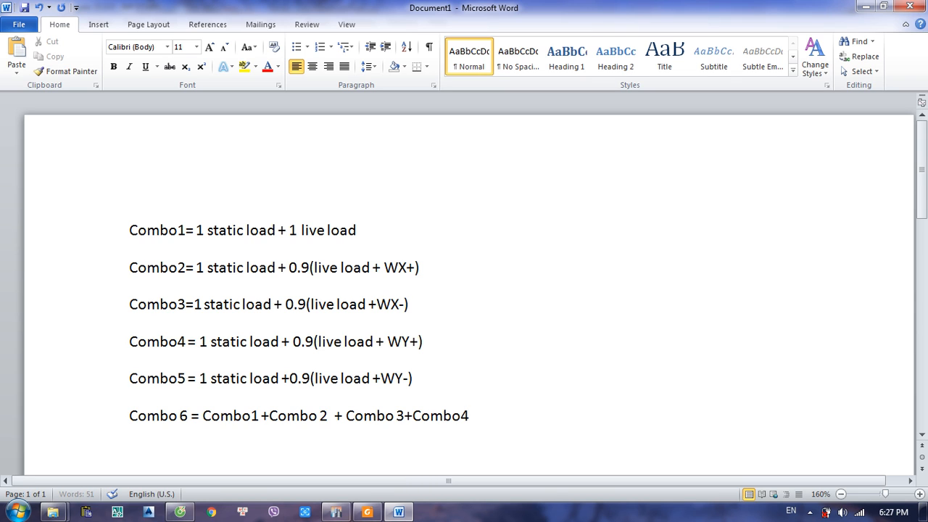
{"action": "type", "text": "+Combo5"}
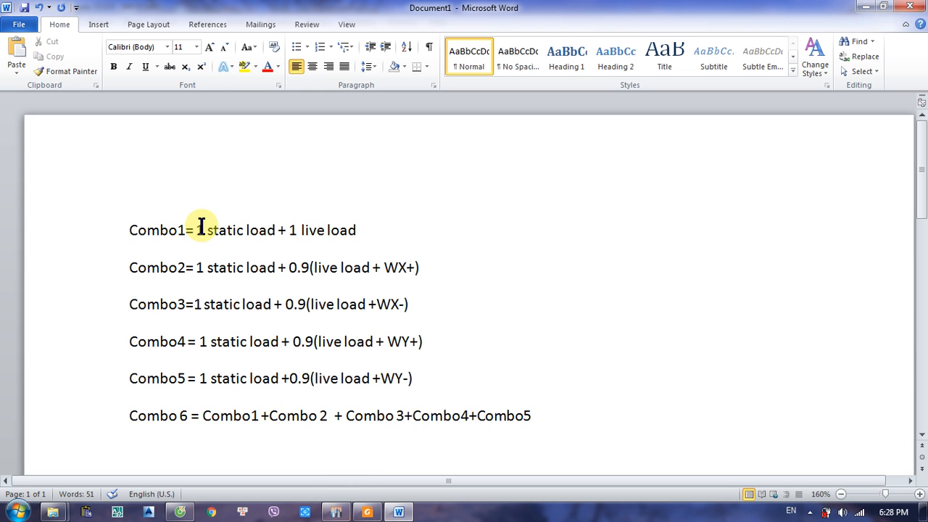
{"action": "left_click_drag", "start_coordinate": [123, 230], "coordinate": [550, 422]}
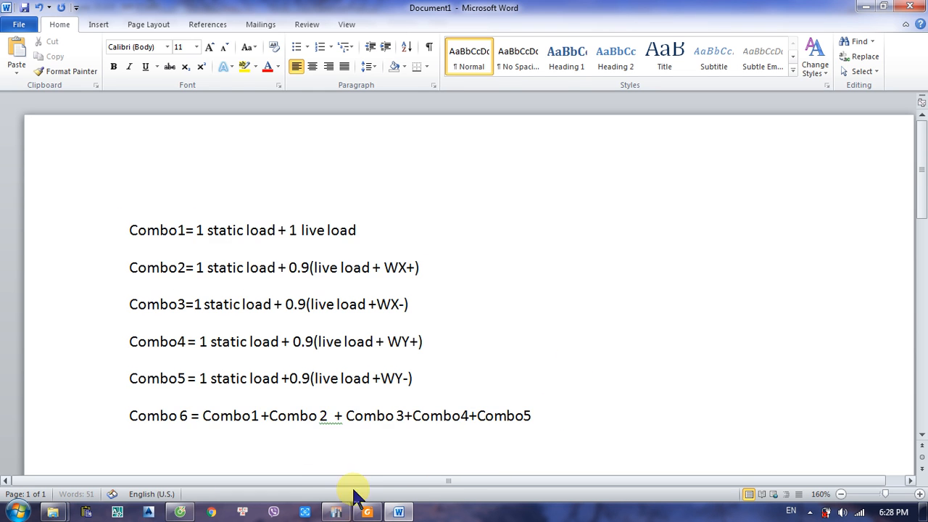
Step: Switch to ETABS and start a new load combination named Combo1 with the Linear Add combination type
{"action": "left_click", "coordinate": [336, 512]}
{"action": "left_click_drag", "start_coordinate": [762, 66], "coordinate": [458, 107]}
{"action": "left_click", "coordinate": [594, 143]}
{"action": "left_click", "coordinate": [445, 155]}
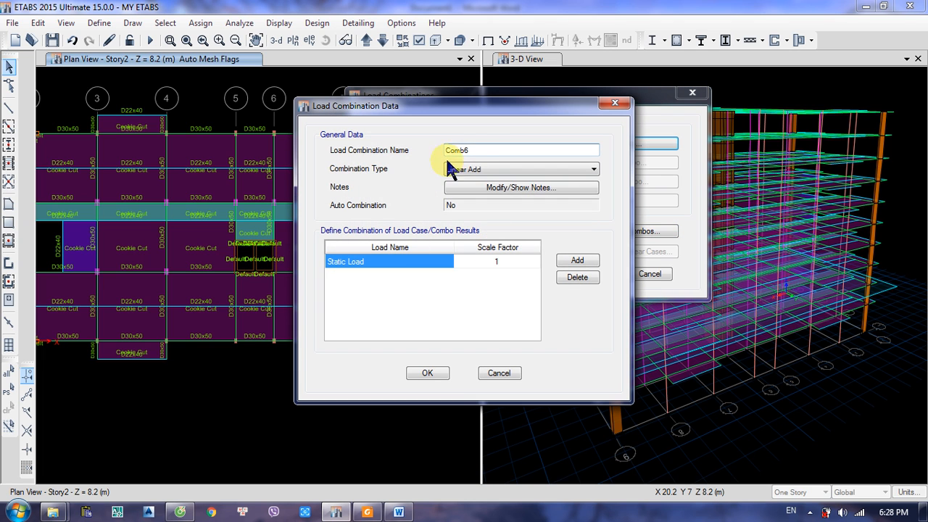
{"action": "left_click_drag", "start_coordinate": [469, 150], "coordinate": [406, 160]}
{"action": "type", "text": "Cmo"}
{"action": "type", "text": "mbo1"}
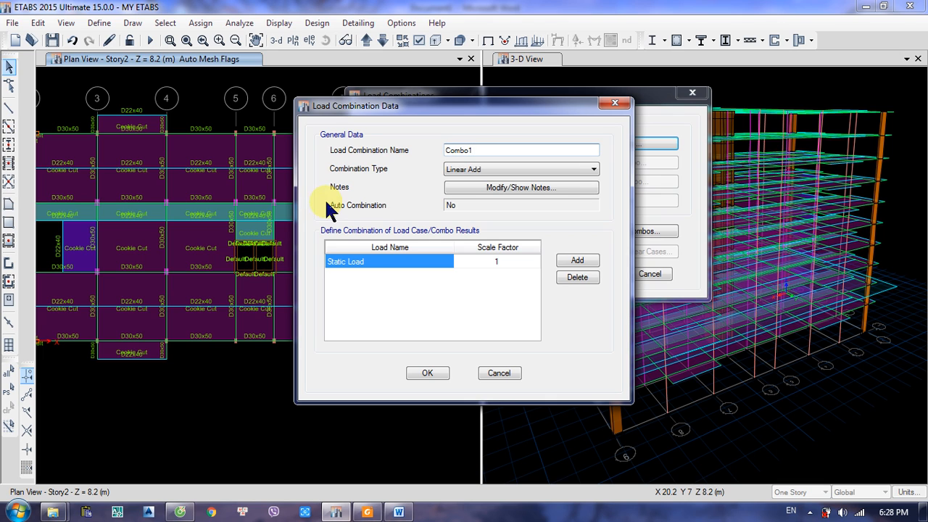
{"action": "left_click", "coordinate": [468, 172]}
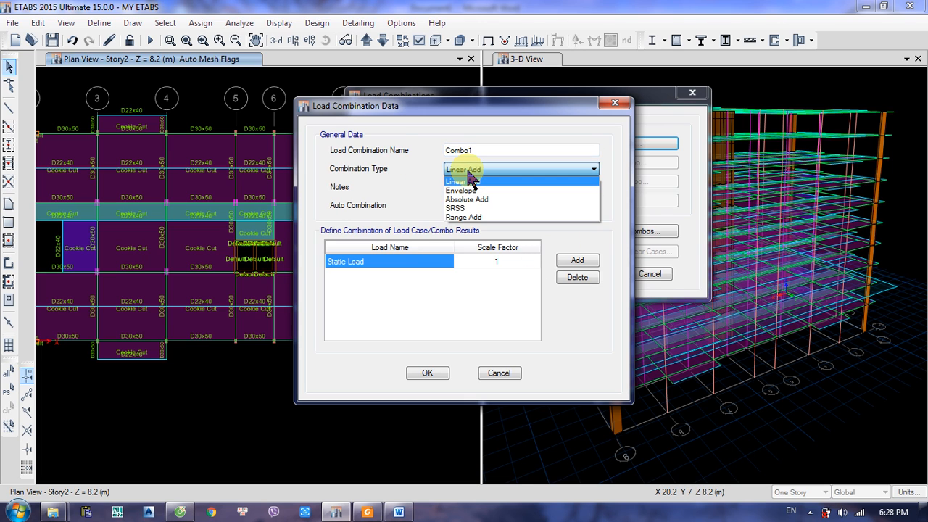
{"action": "left_click", "coordinate": [468, 174]}
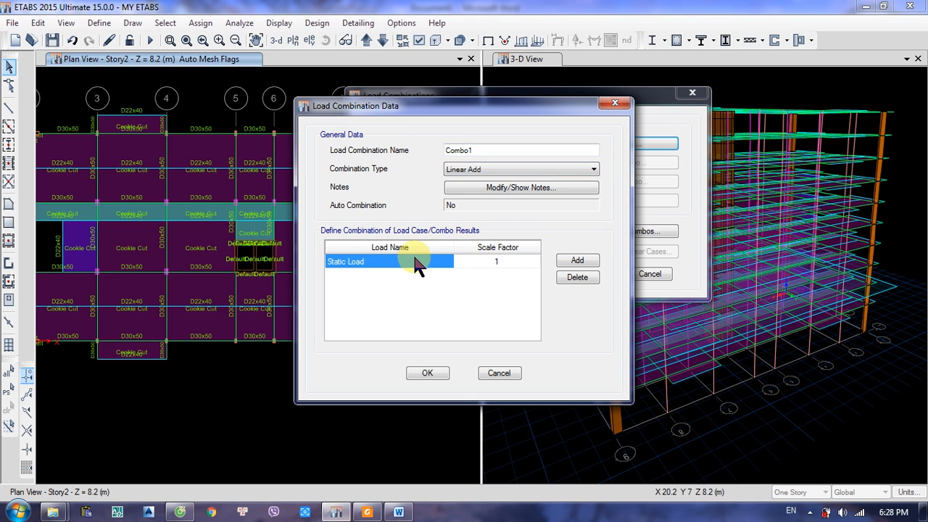
Step: Define Combo1 from Live Load and Static Load, each with scale factor 1, and accept the combination
{"action": "left_click_drag", "start_coordinate": [410, 105], "coordinate": [441, 88]}
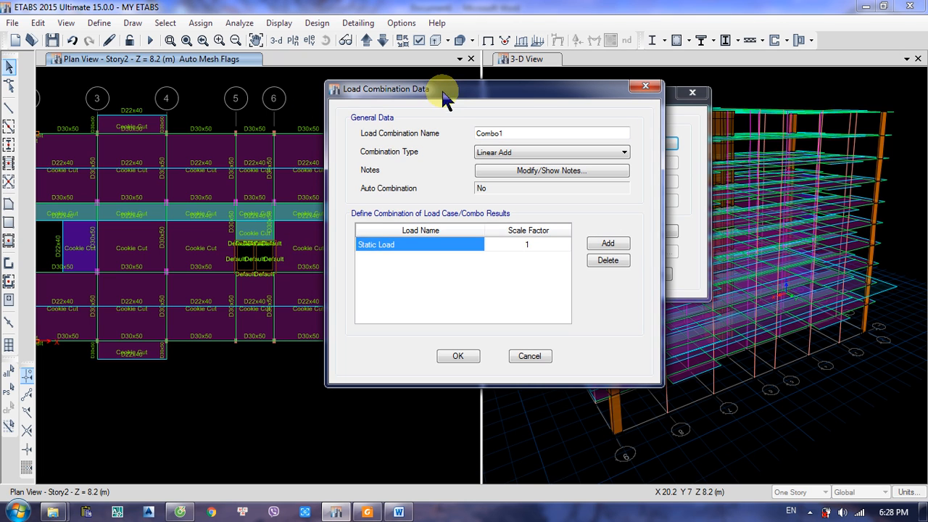
{"action": "left_click", "coordinate": [435, 243]}
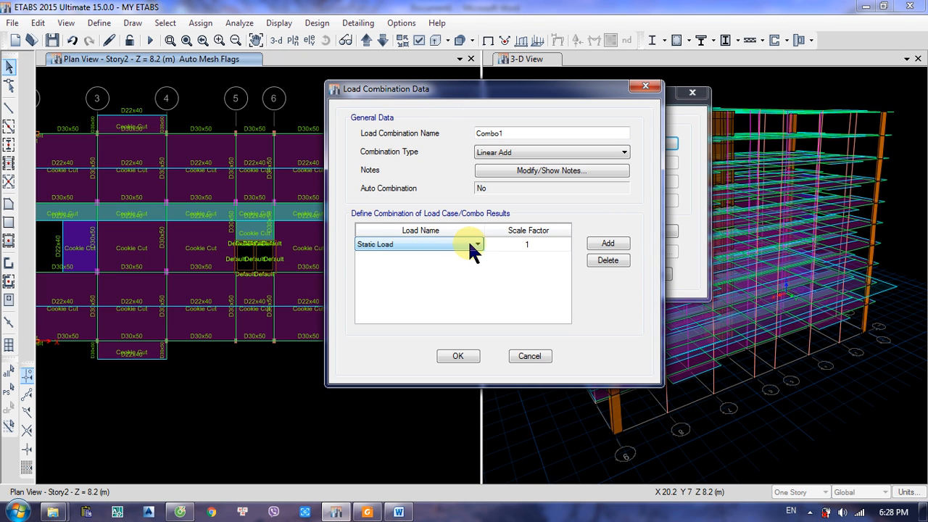
{"action": "left_click", "coordinate": [476, 245]}
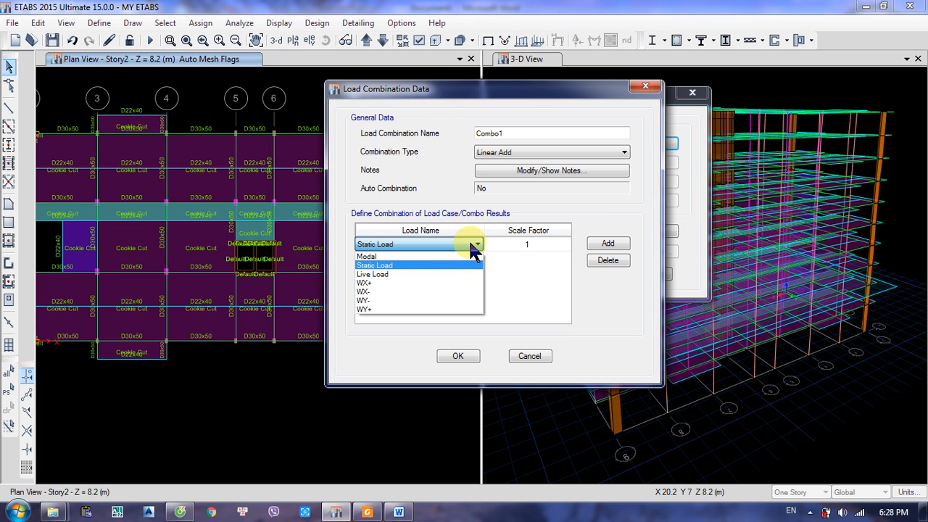
{"action": "left_click", "coordinate": [385, 274]}
{"action": "left_click", "coordinate": [609, 244]}
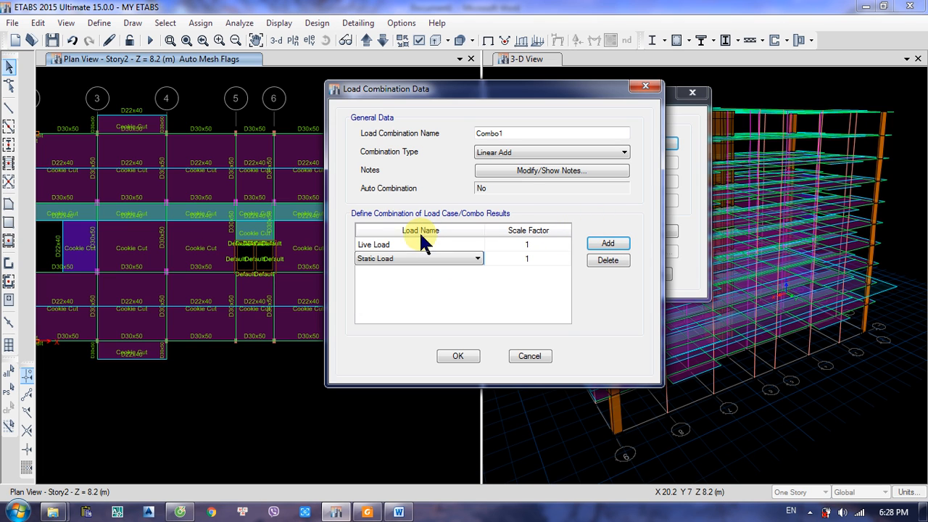
{"action": "left_click", "coordinate": [458, 356]}
Step: Start another new load combination and name it Combo2
{"action": "left_click", "coordinate": [604, 145]}
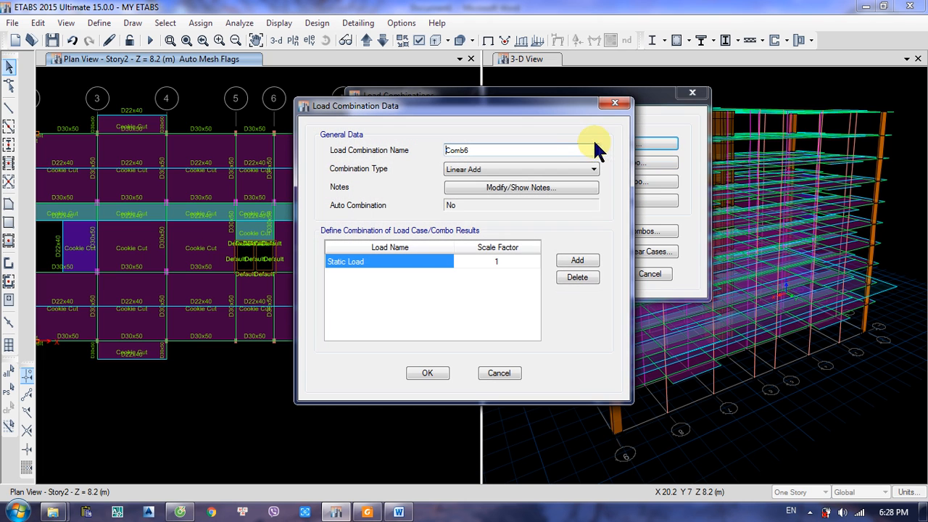
{"action": "key", "text": "BackSpace"}
{"action": "type", "text": "2"}
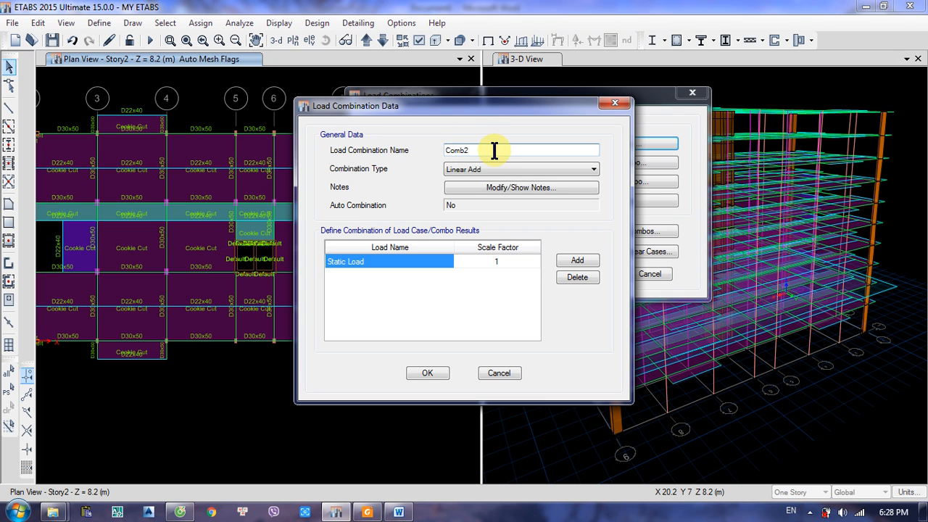
{"action": "key", "text": "Left"}
{"action": "type", "text": "o"}
Step: Set the first load of Combo2 to Live Load with a scale factor of 0.9
{"action": "left_click", "coordinate": [445, 257]}
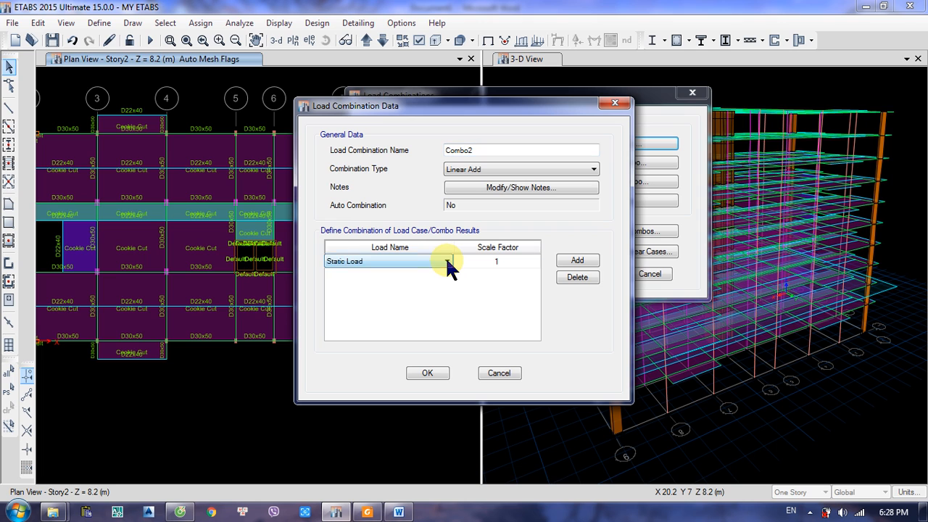
{"action": "left_click", "coordinate": [446, 258]}
{"action": "left_click", "coordinate": [398, 294]}
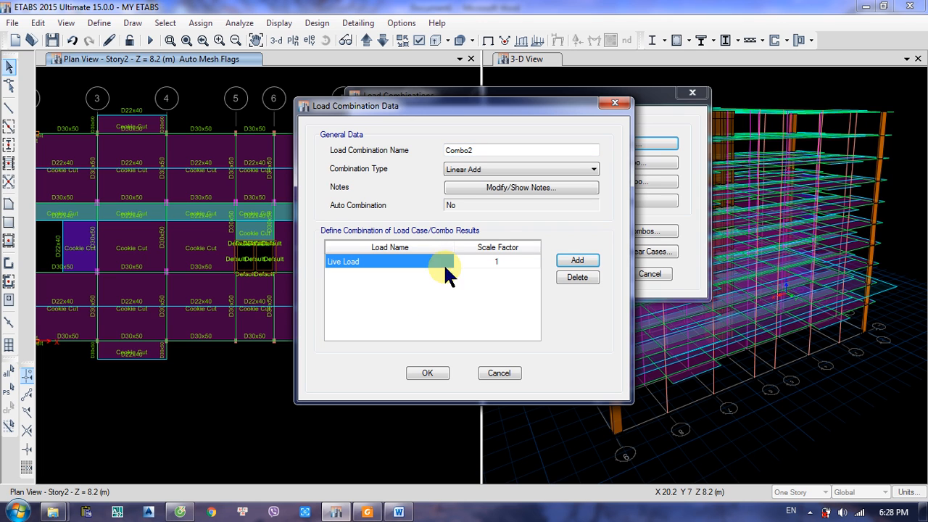
{"action": "left_click", "coordinate": [497, 261]}
{"action": "type", "text": "0.9"}
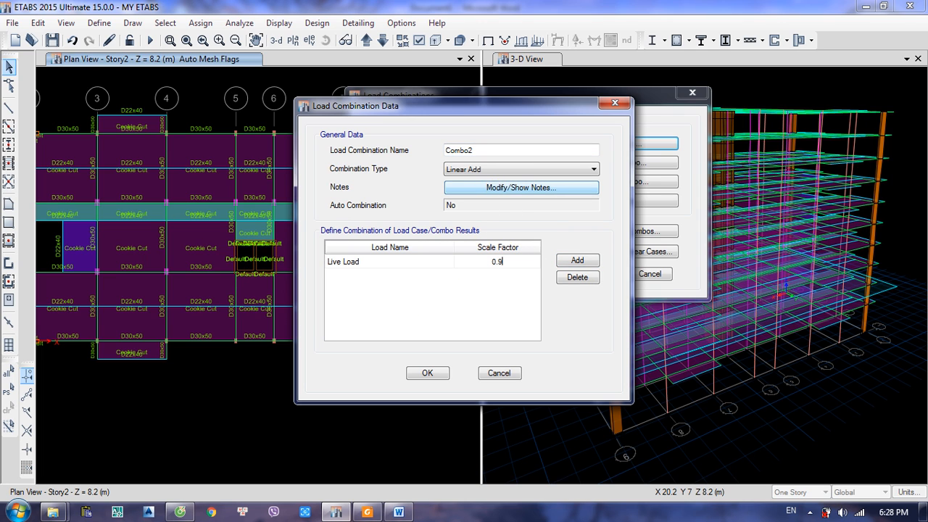
Step: Add WX+ with scale factor 0.9 and Static Load with scale factor 1 to Combo2, and accept the combination
{"action": "left_click", "coordinate": [573, 262]}
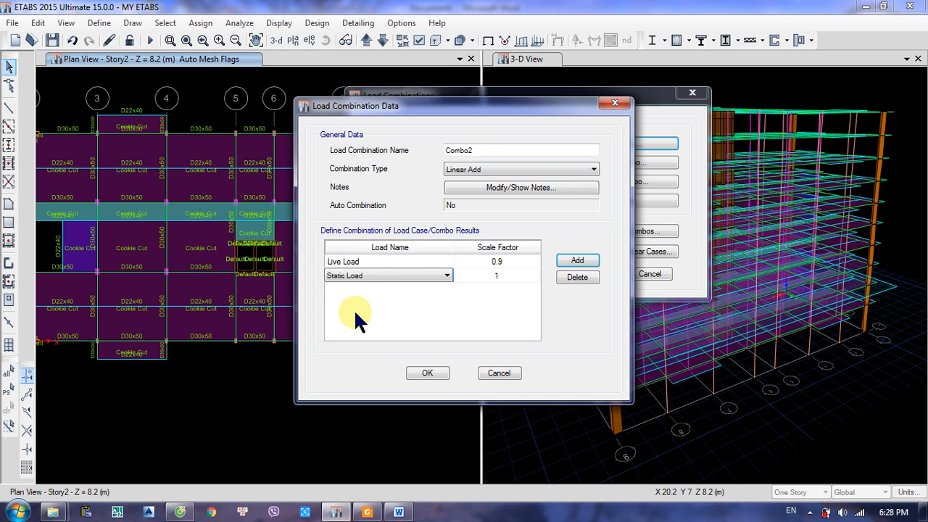
{"action": "left_click", "coordinate": [394, 259]}
{"action": "left_click", "coordinate": [399, 274]}
{"action": "left_click", "coordinate": [448, 276]}
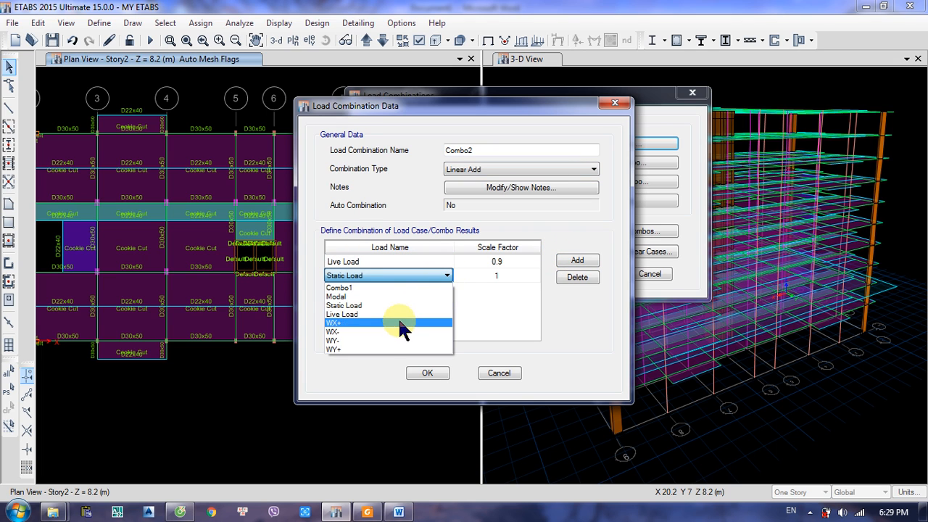
{"action": "left_click", "coordinate": [333, 322]}
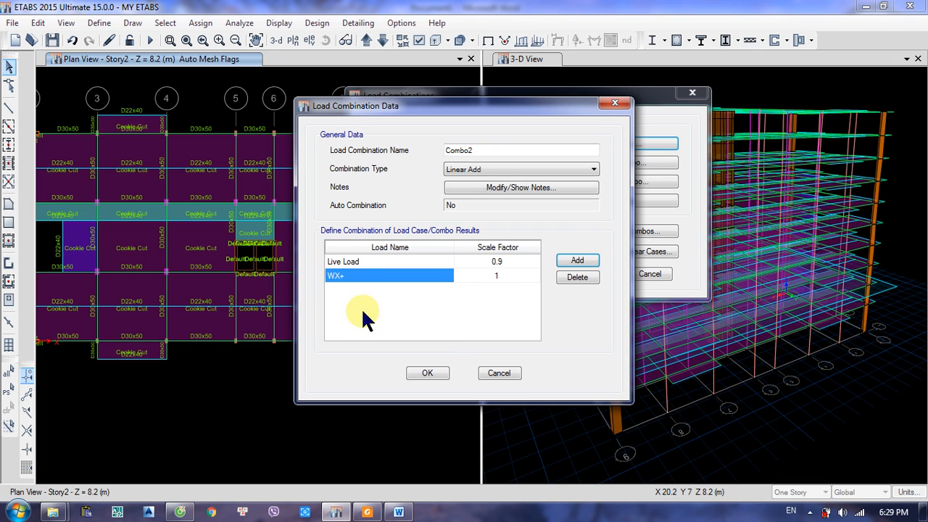
{"action": "left_click", "coordinate": [509, 269]}
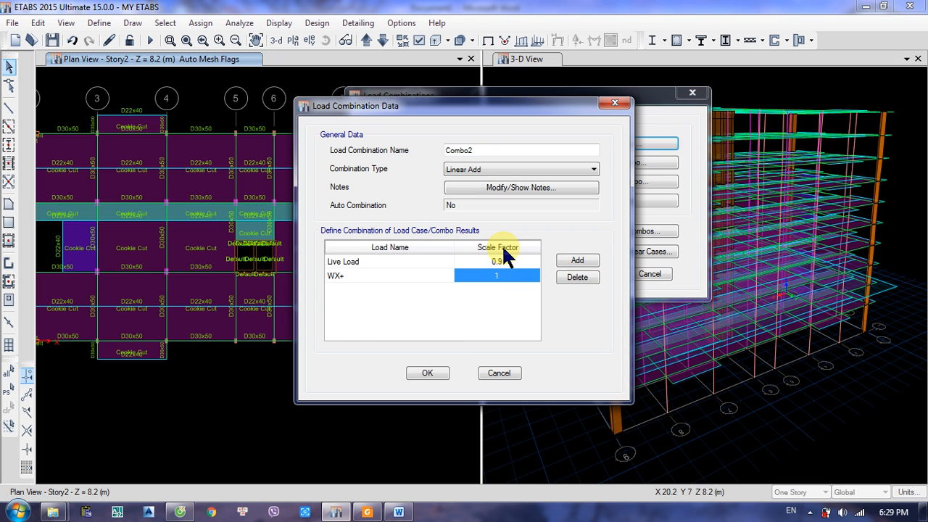
{"action": "type", "text": "0.9"}
{"action": "left_click", "coordinate": [570, 261]}
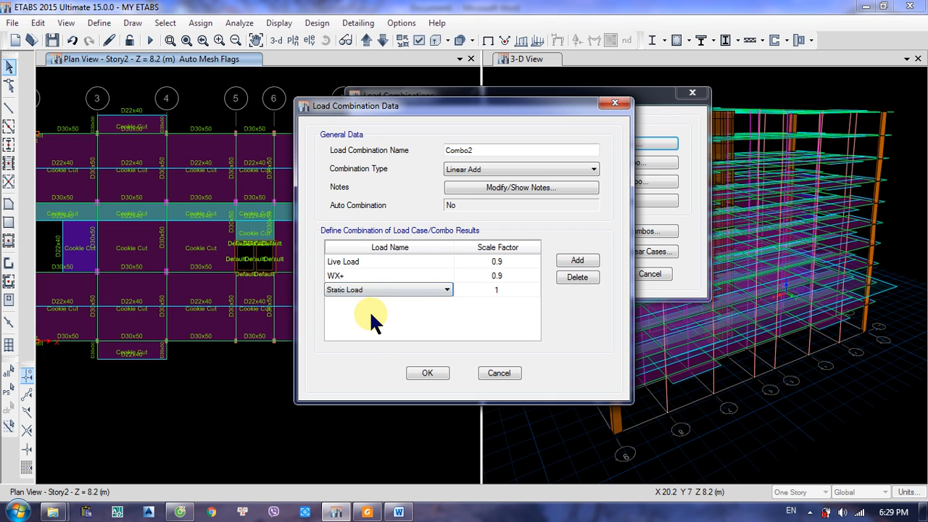
{"action": "left_click", "coordinate": [422, 371]}
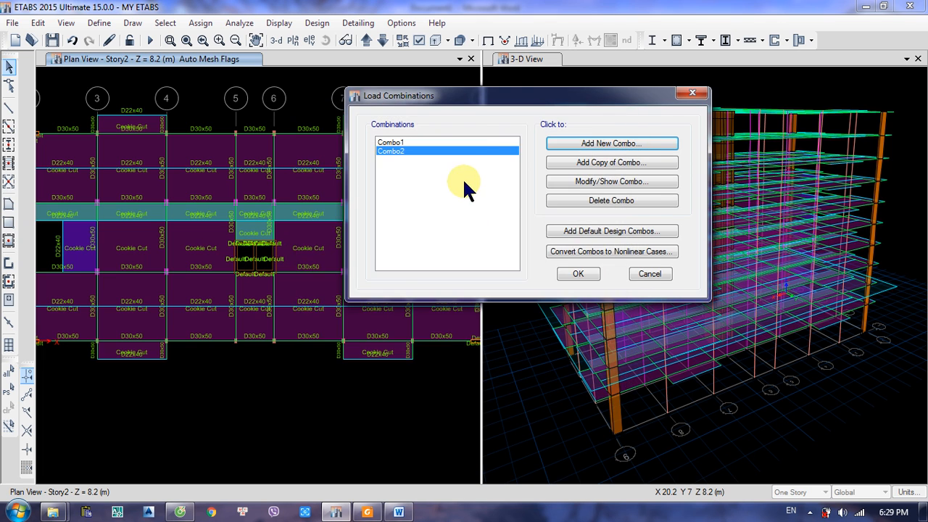
Step: Start a new load combination named Comb3 with Live Load as its first load at scale factor 0.9
{"action": "left_click", "coordinate": [592, 145]}
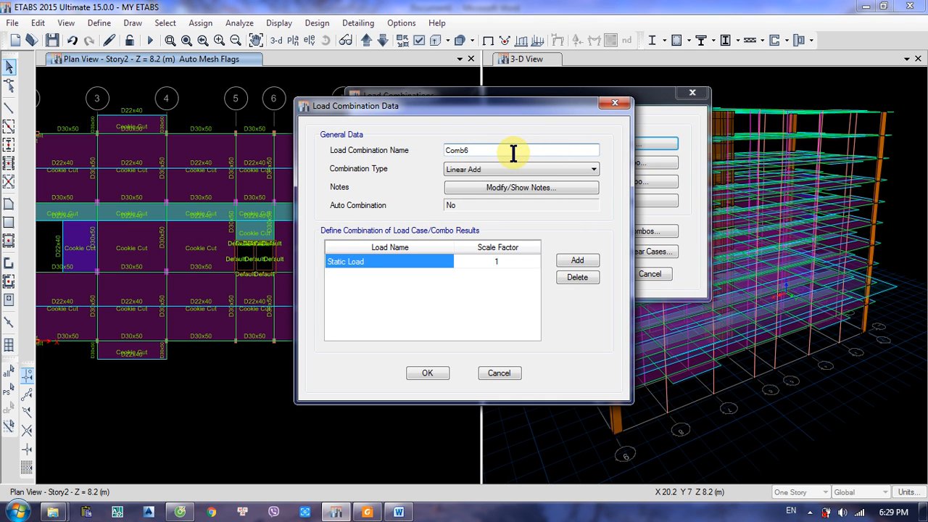
{"action": "left_click", "coordinate": [514, 153]}
{"action": "left_click", "coordinate": [394, 267]}
{"action": "left_click", "coordinate": [442, 263]}
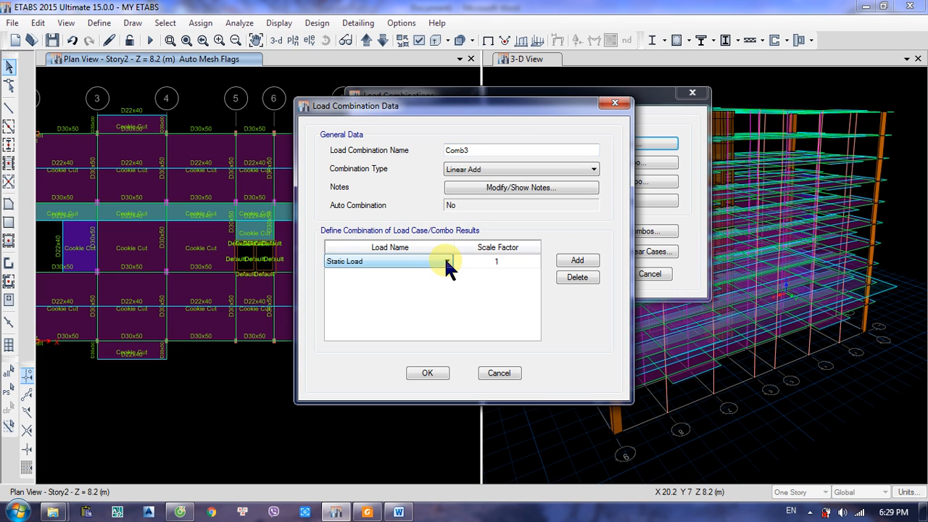
{"action": "left_click", "coordinate": [446, 262]}
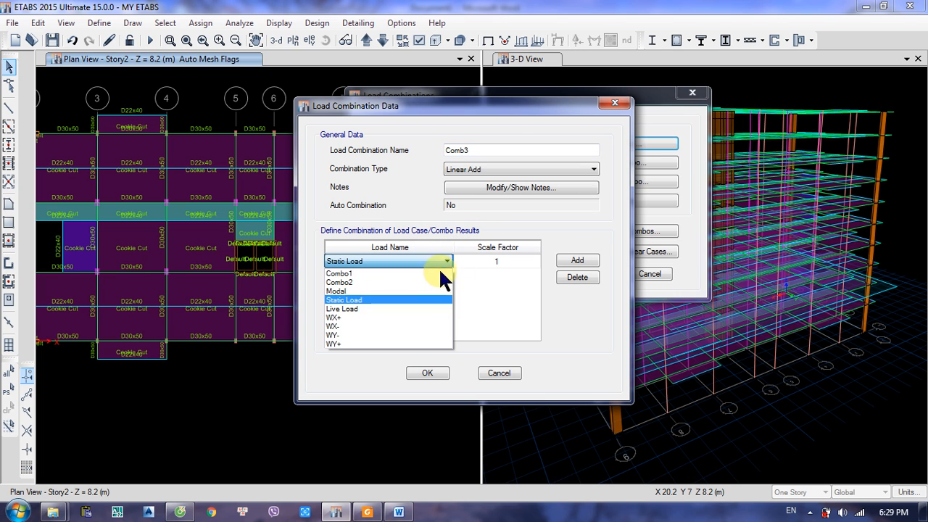
{"action": "left_click", "coordinate": [419, 308]}
{"action": "left_click", "coordinate": [533, 262]}
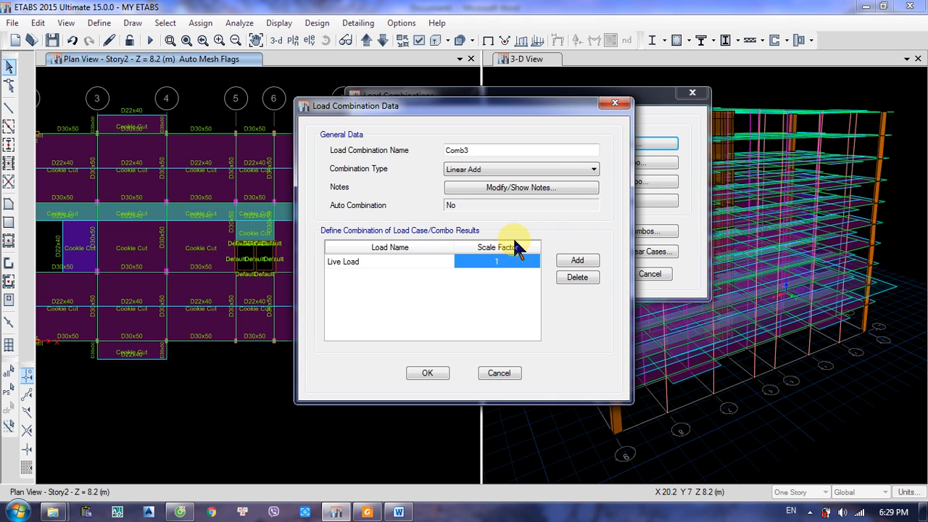
{"action": "type", "text": "0.9"}
Step: Add WX- with scale factor 0.9 and Static Load with scale factor 1 to Comb3, and accept the combination
{"action": "left_click", "coordinate": [580, 261]}
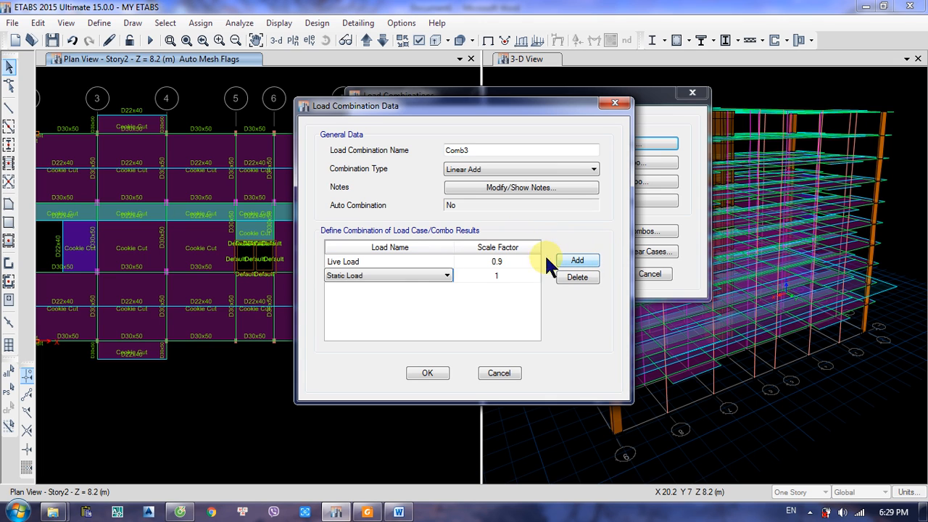
{"action": "left_click", "coordinate": [424, 275]}
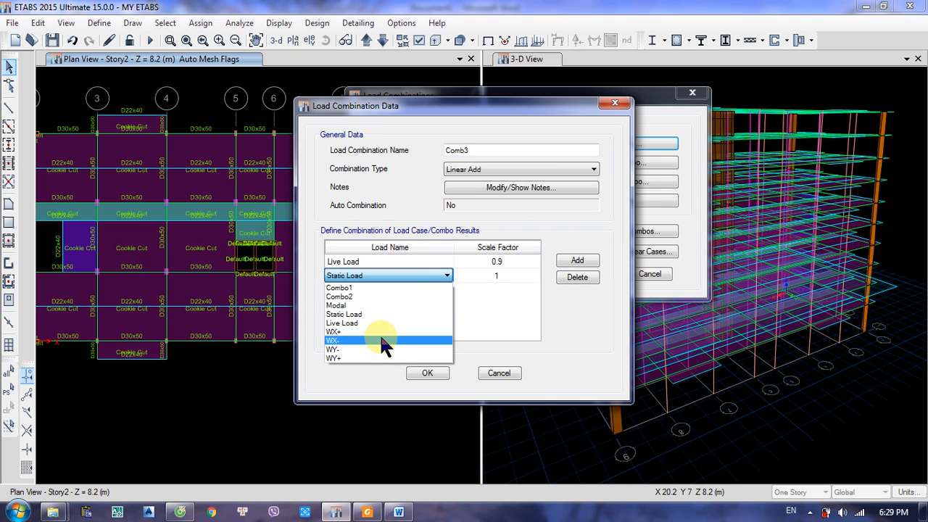
{"action": "left_click", "coordinate": [383, 340]}
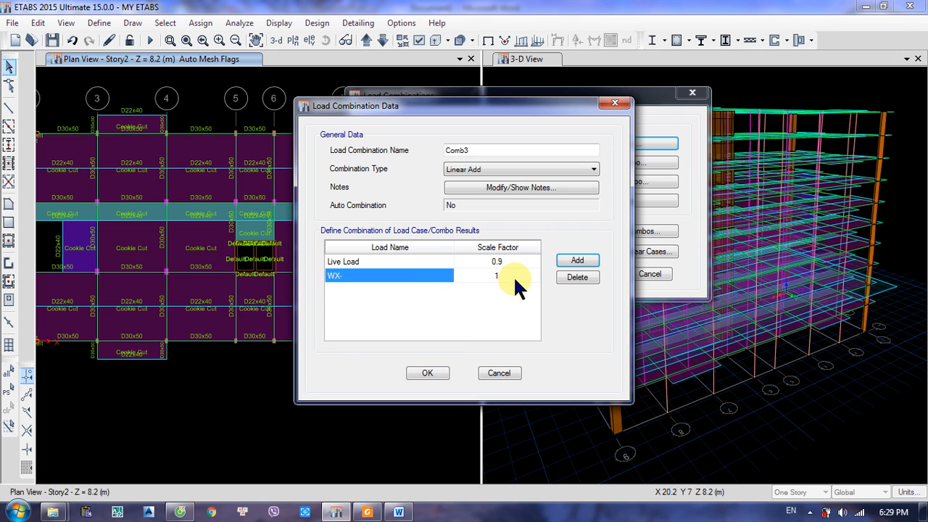
{"action": "left_click", "coordinate": [508, 276]}
{"action": "type", "text": "0.9"}
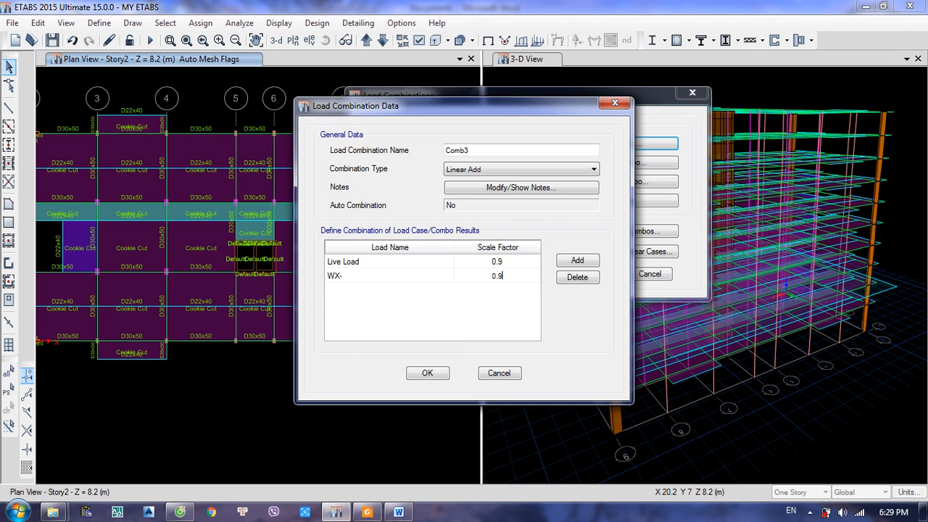
{"action": "left_click", "coordinate": [578, 261]}
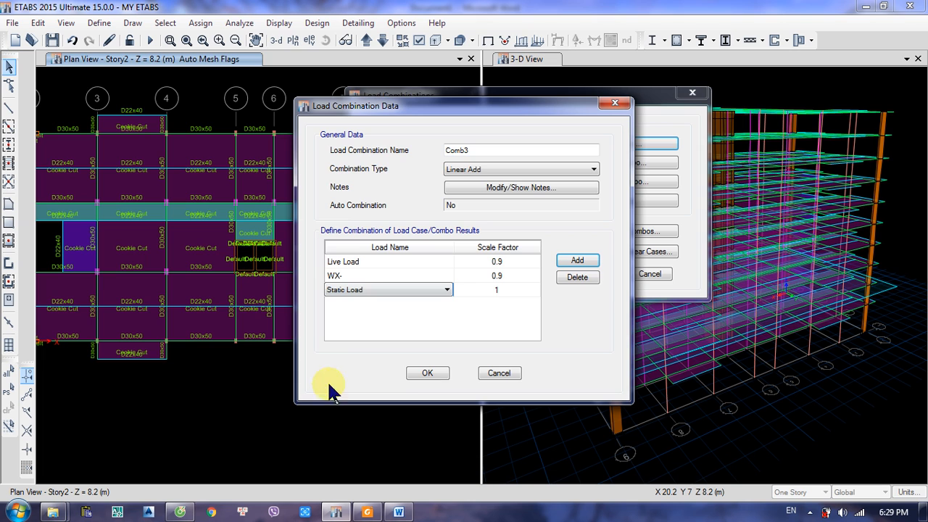
{"action": "left_click", "coordinate": [419, 373]}
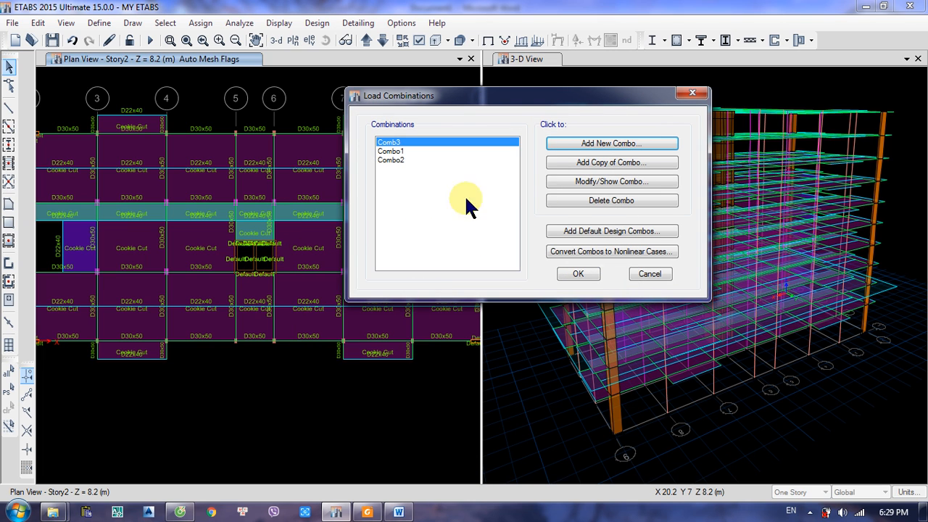
Step: Reopen the Comb3 load combination and correct its name to Combo3
{"action": "left_click", "coordinate": [418, 152]}
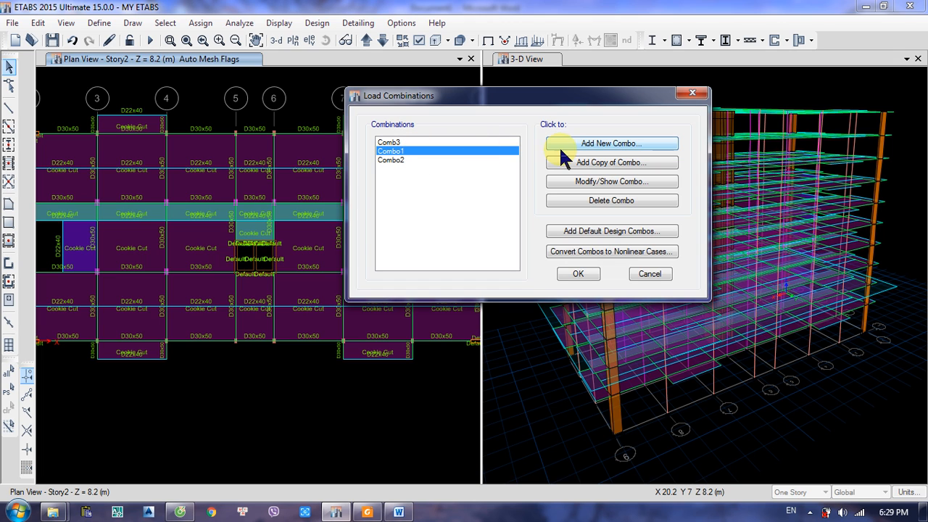
{"action": "left_click", "coordinate": [428, 142]}
{"action": "left_click", "coordinate": [608, 183]}
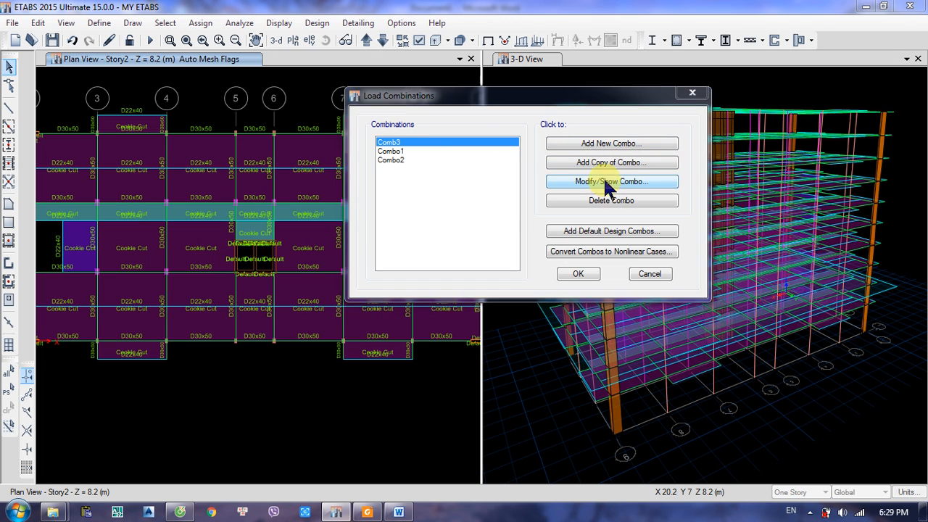
{"action": "left_click", "coordinate": [465, 150]}
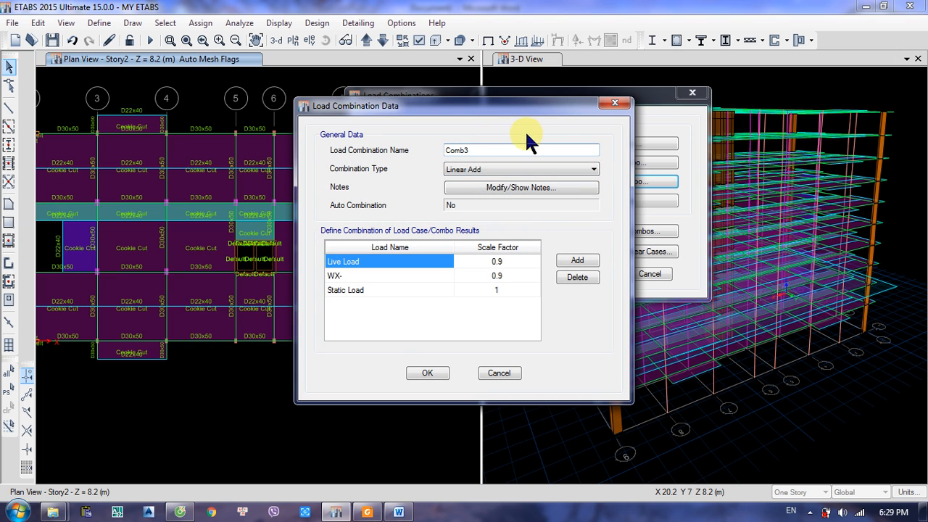
{"action": "type", "text": "0"}
{"action": "key", "text": "BackSpace"}
{"action": "type", "text": "o"}
{"action": "left_click", "coordinate": [424, 373]}
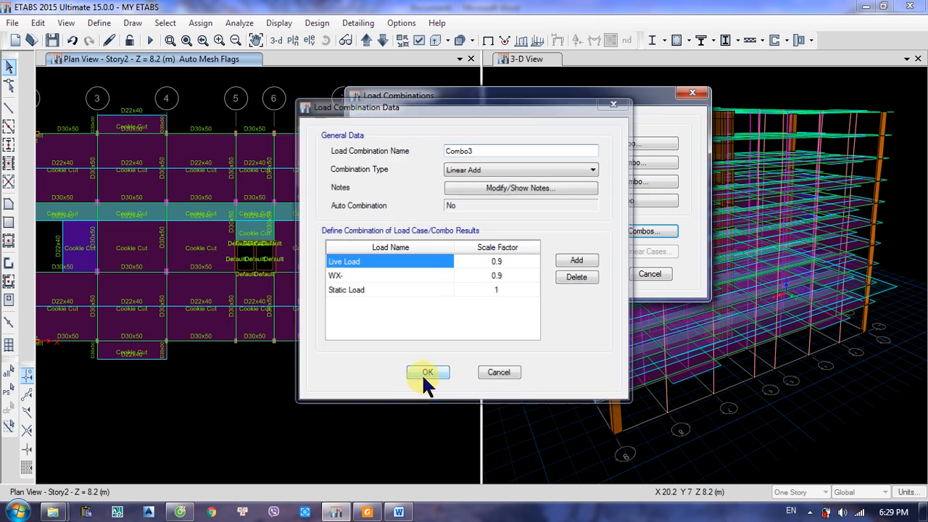
Step: Start a new load combination named Combo4 and move its dialog clear of the combinations list
{"action": "left_click", "coordinate": [606, 143]}
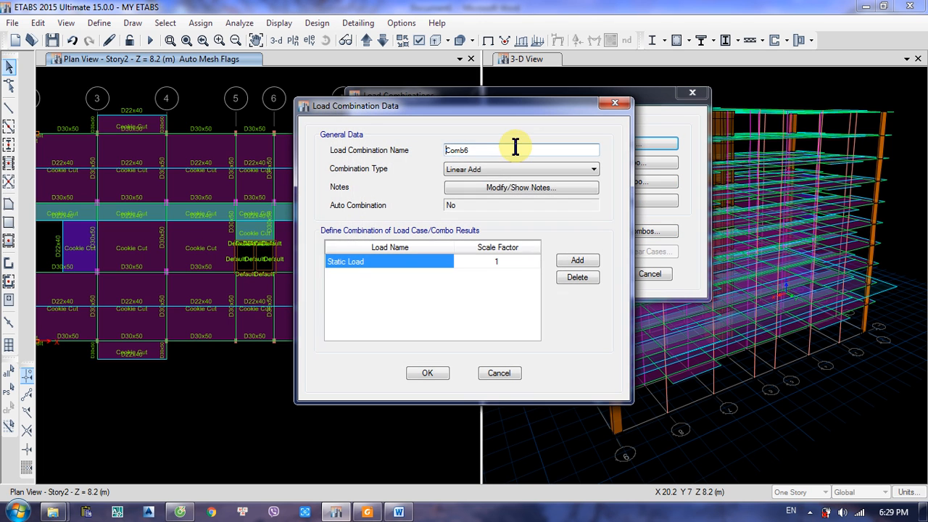
{"action": "left_click", "coordinate": [470, 150]}
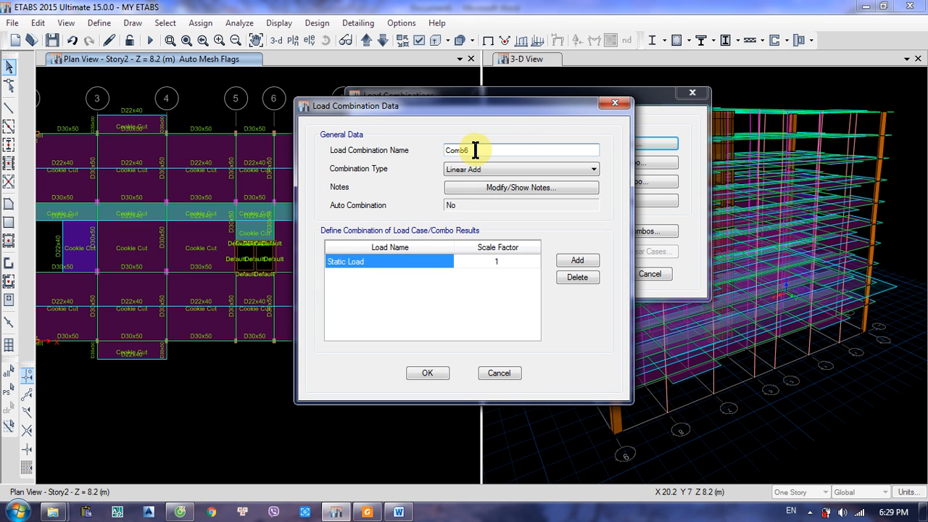
{"action": "type", "text": "o"}
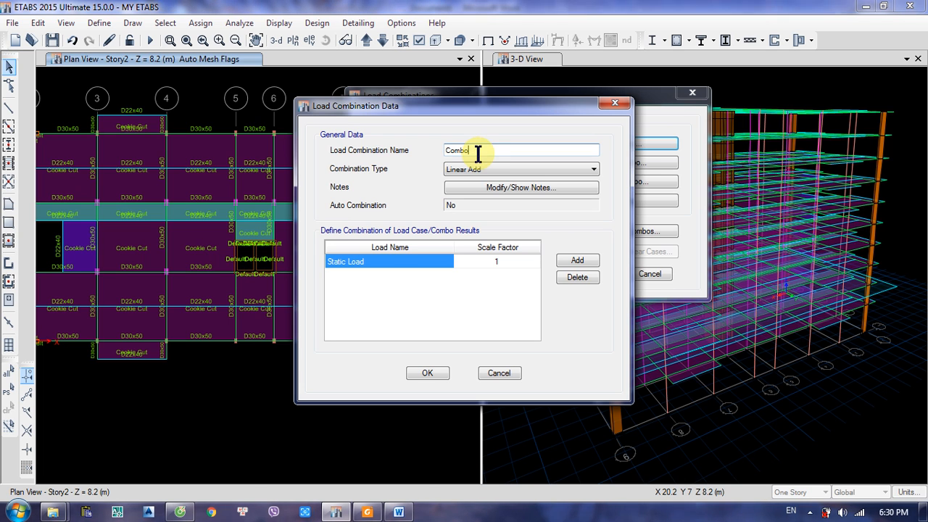
{"action": "key", "text": "BackSpace"}
{"action": "type", "text": "4"}
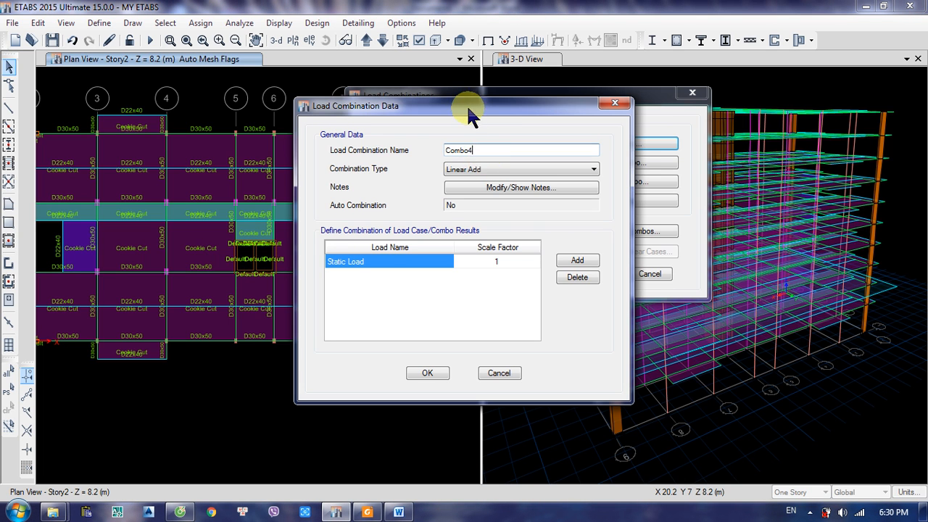
{"action": "left_click_drag", "start_coordinate": [468, 111], "coordinate": [692, 92]}
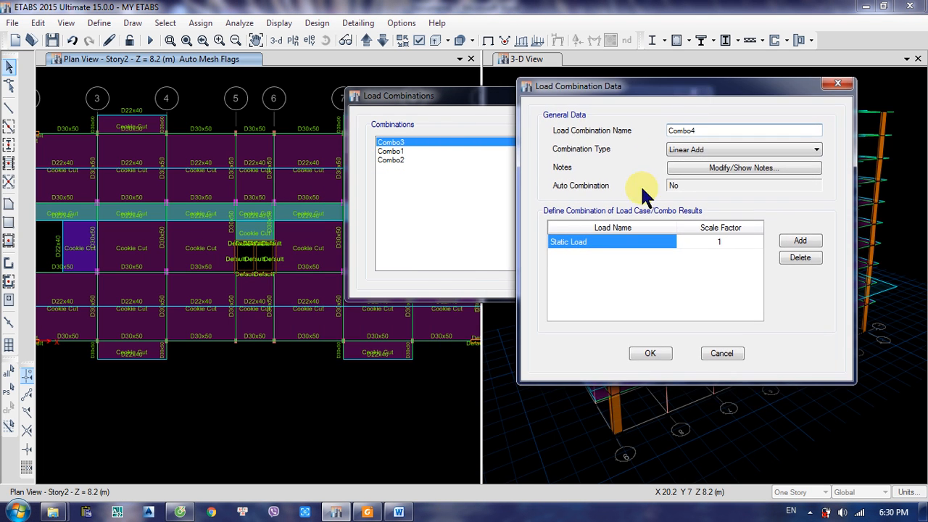
Step: Set the first load of Combo4 to Live Load with a scale factor of 0.9
{"action": "left_click", "coordinate": [663, 242]}
{"action": "left_click", "coordinate": [664, 242]}
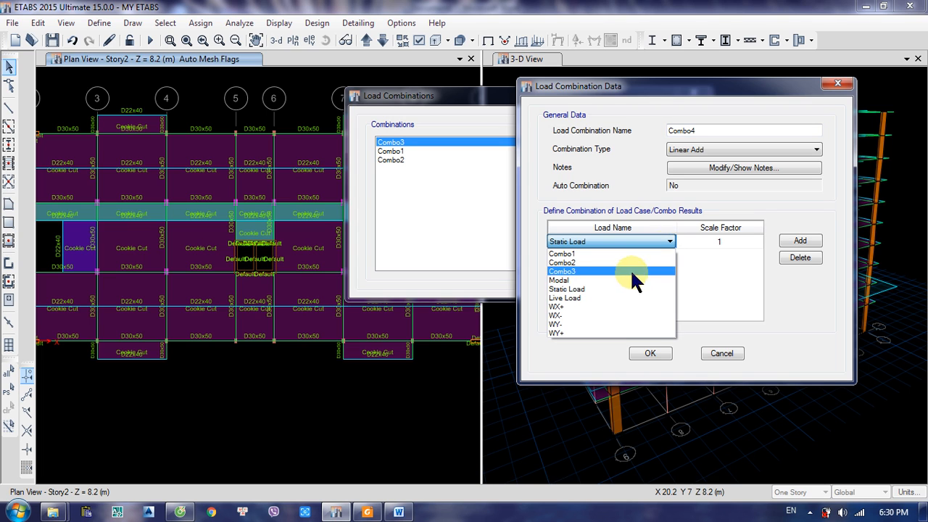
{"action": "left_click", "coordinate": [615, 299]}
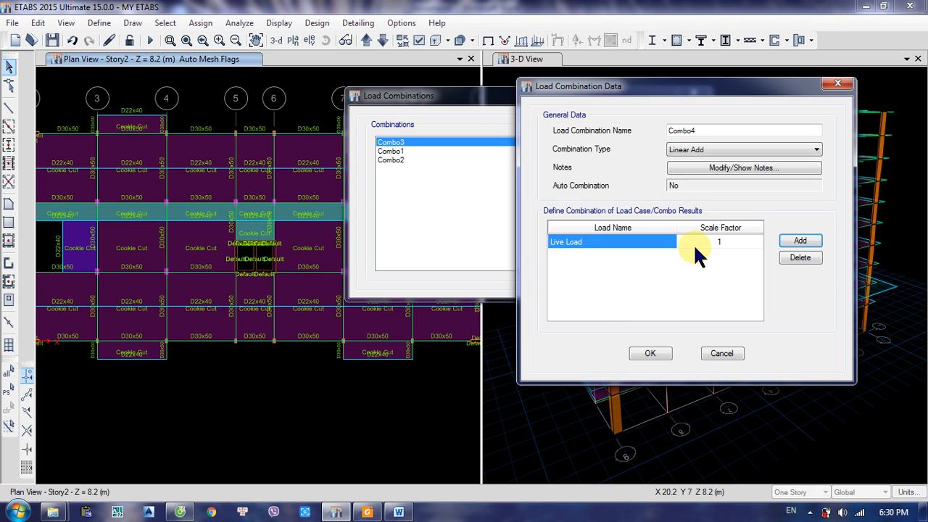
{"action": "left_click", "coordinate": [706, 239]}
{"action": "type", "text": "0.9"}
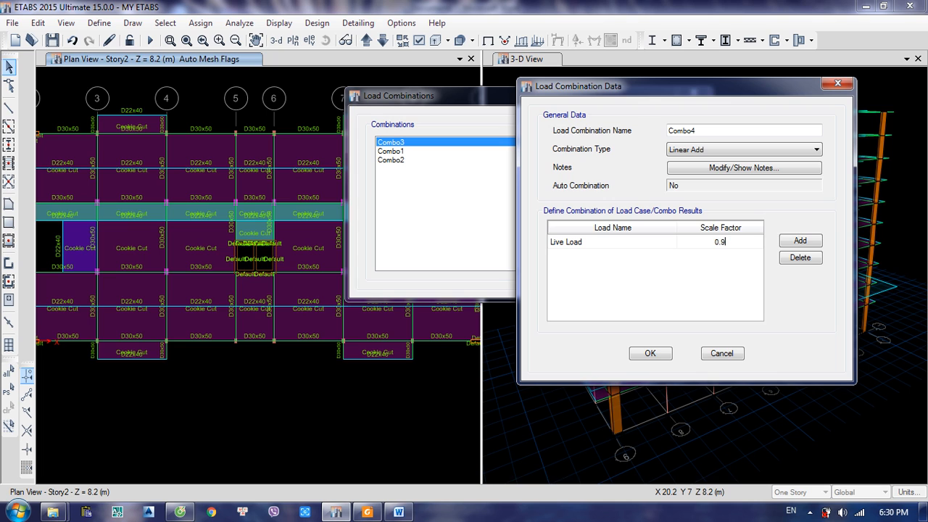
Step: Add WY- with scale factor 0.9 and Static Load with scale factor 1 to Combo4, and accept the combination
{"action": "left_click", "coordinate": [796, 238]}
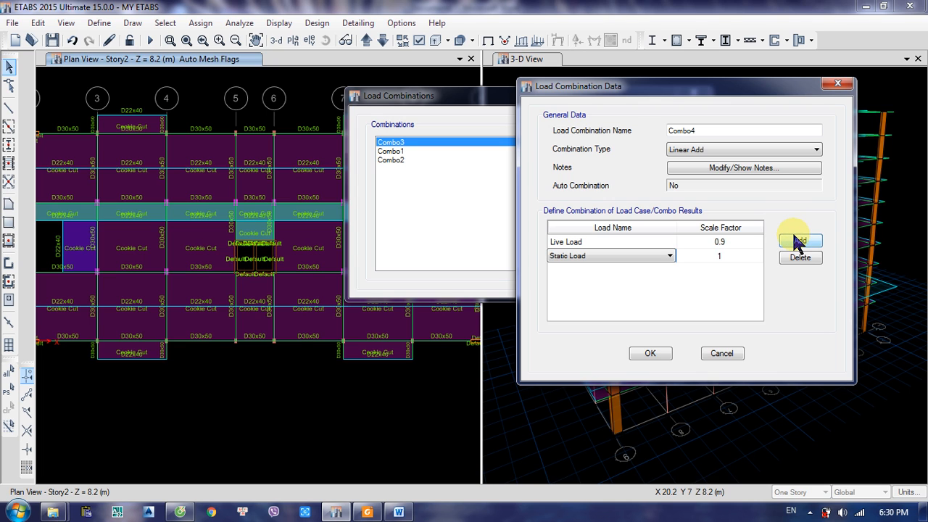
{"action": "left_click", "coordinate": [669, 255]}
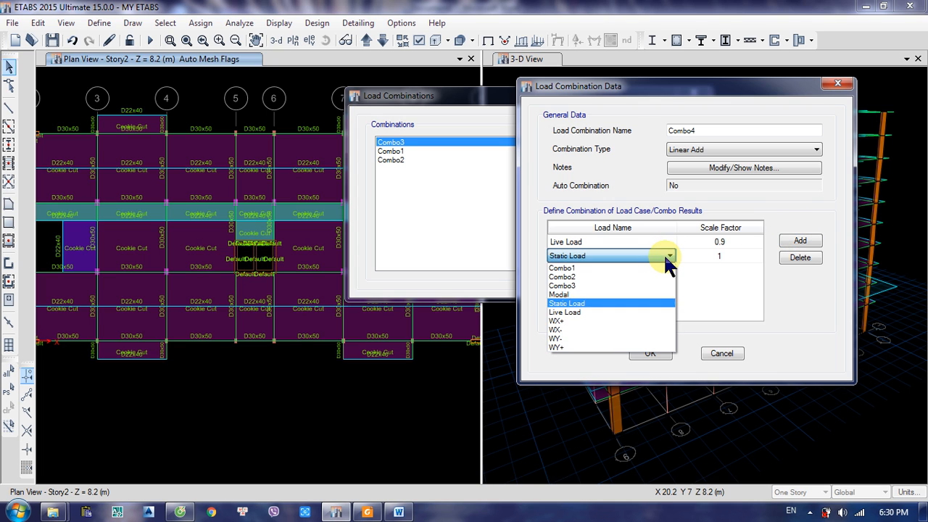
{"action": "left_click", "coordinate": [623, 338]}
{"action": "left_click", "coordinate": [748, 255]}
{"action": "type", "text": "0.9"}
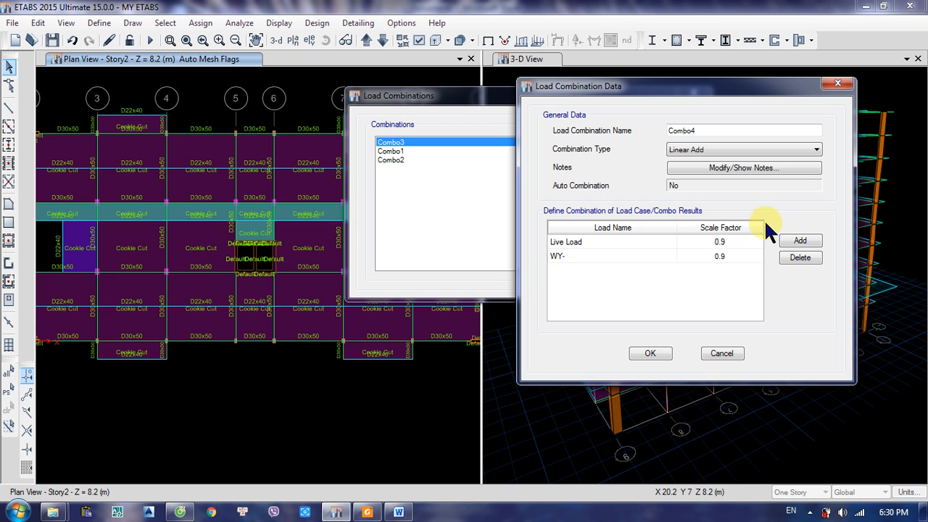
{"action": "left_click", "coordinate": [800, 240]}
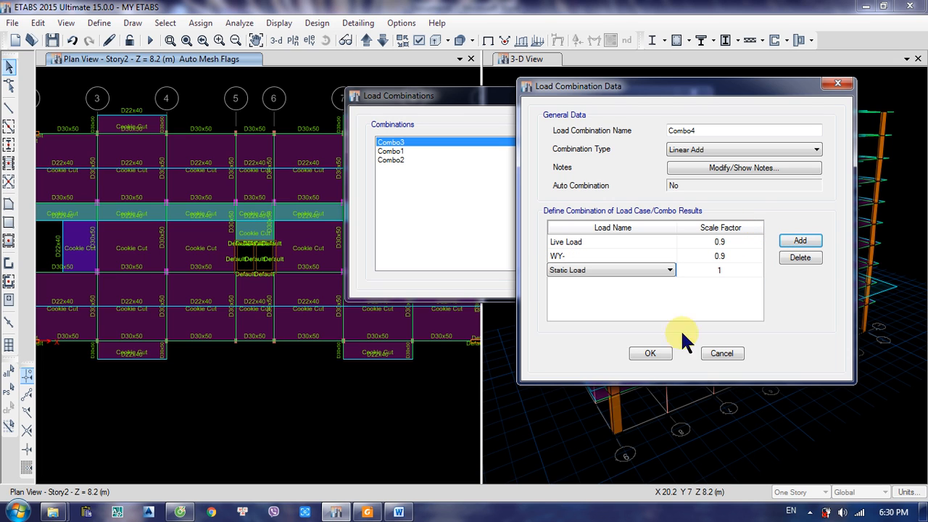
{"action": "left_click", "coordinate": [650, 353]}
Step: Start a new load combination and name it Combo5
{"action": "left_click", "coordinate": [591, 149]}
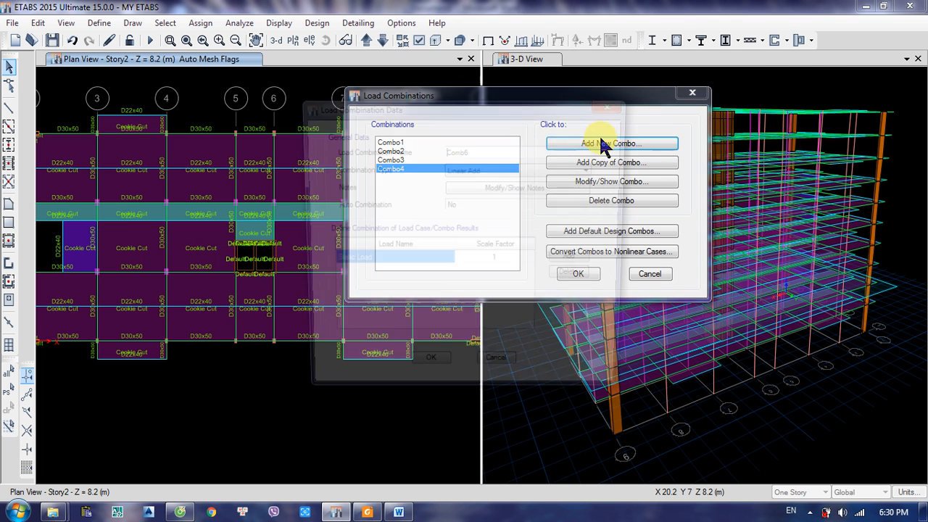
{"action": "double_click", "coordinate": [465, 150]}
{"action": "type", "text": "Combo6"}
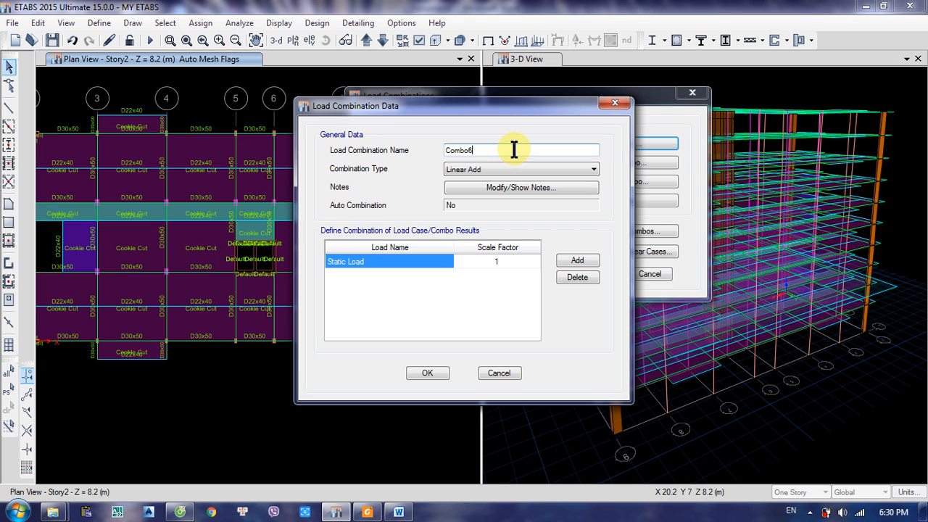
{"action": "key", "text": "BackSpace"}
{"action": "type", "text": "5"}
Step: Set the first load of Combo5 to Live Load with a scale factor of 0.9
{"action": "left_click", "coordinate": [414, 263]}
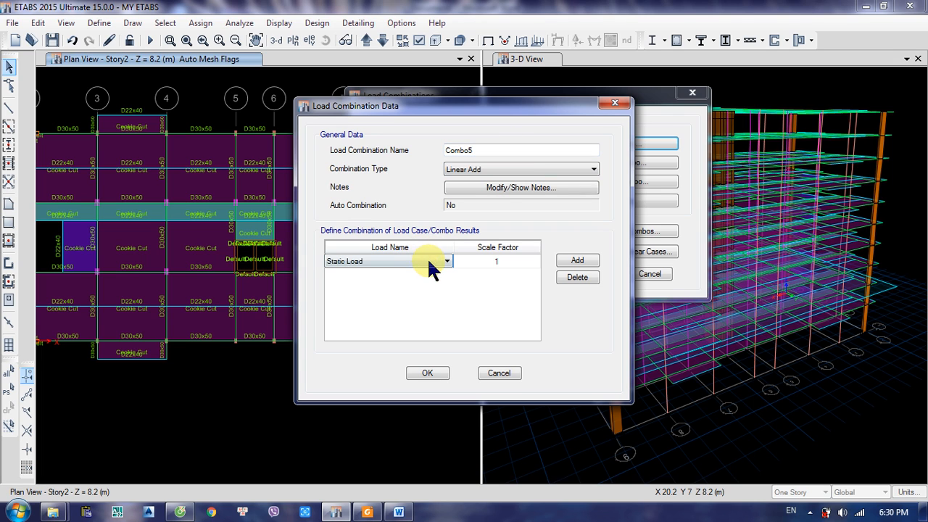
{"action": "left_click", "coordinate": [432, 261]}
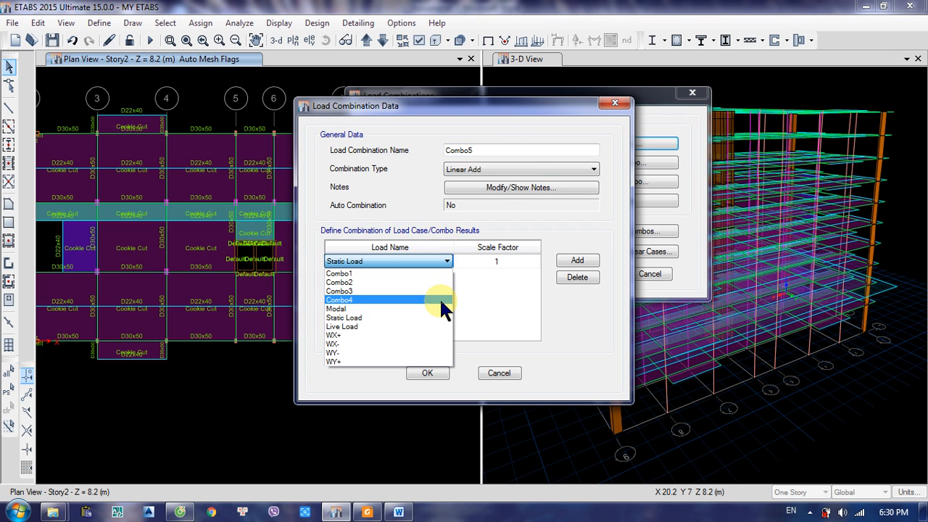
{"action": "left_click", "coordinate": [392, 326]}
{"action": "left_click", "coordinate": [498, 263]}
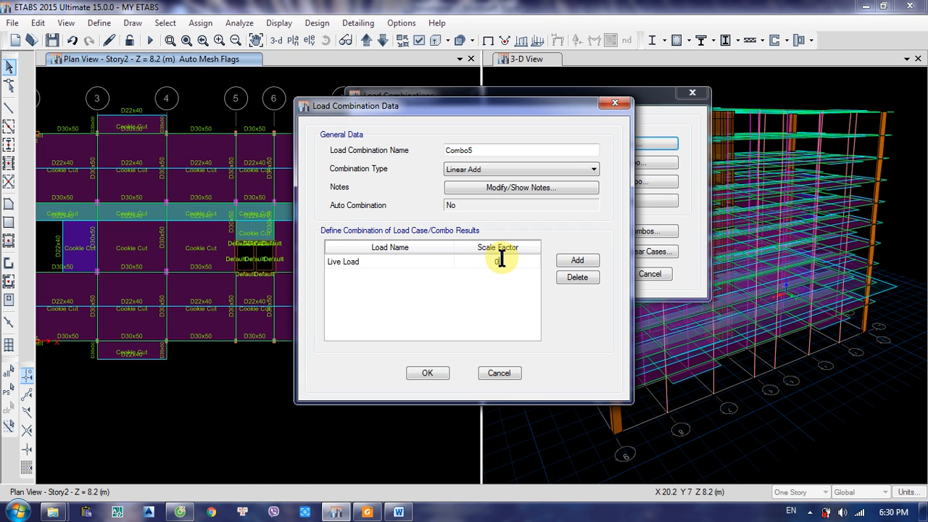
{"action": "type", "text": "0.9"}
Step: Add WY+ with scale factor 0.9 and Static Load with scale factor 1 to Combo5, and accept the combination
{"action": "left_click", "coordinate": [574, 261]}
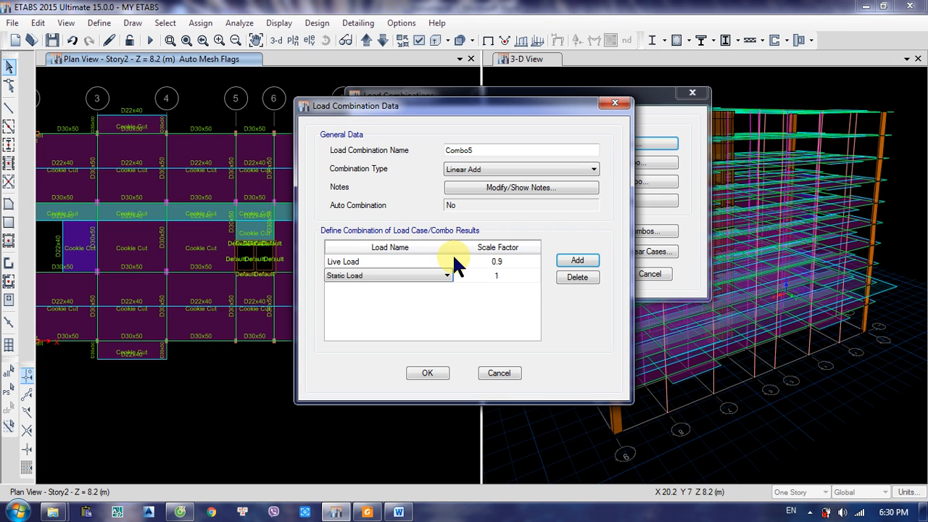
{"action": "left_click", "coordinate": [419, 277]}
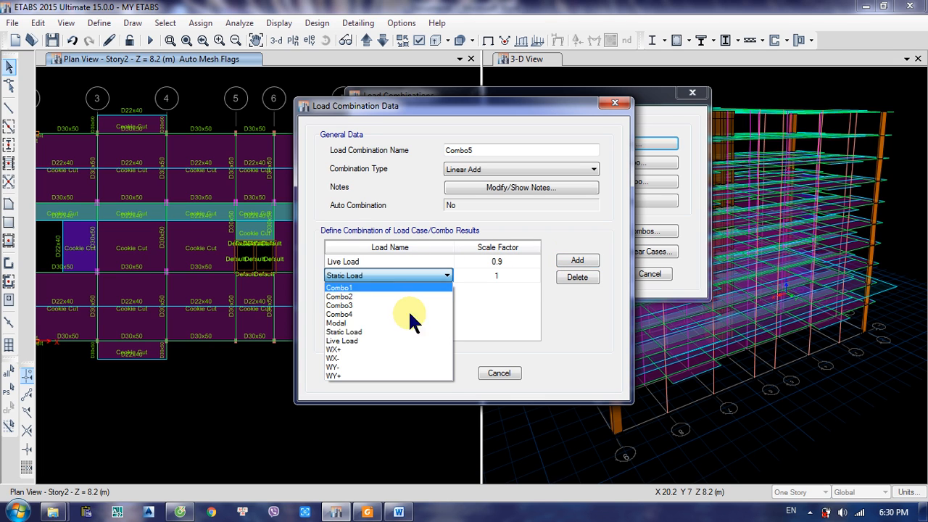
{"action": "left_click", "coordinate": [400, 370]}
{"action": "left_click", "coordinate": [501, 275]}
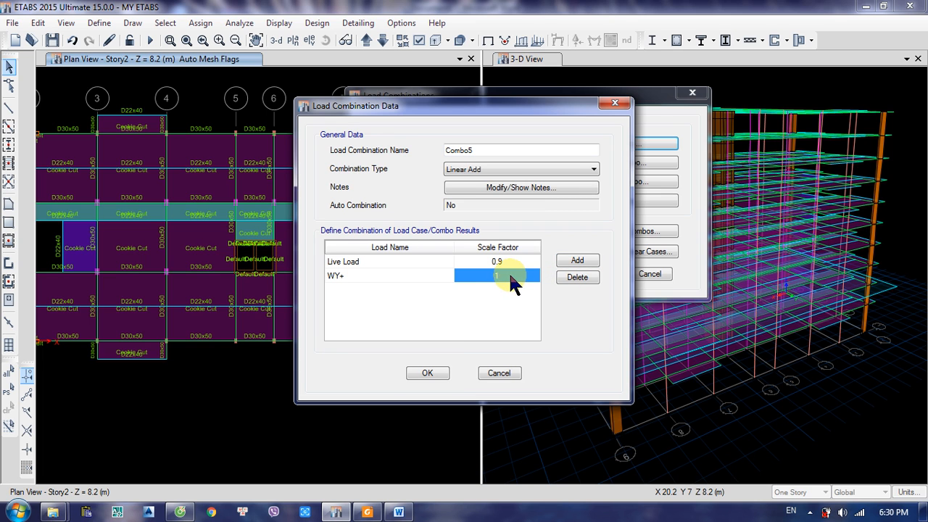
{"action": "type", "text": "0.9"}
{"action": "left_click", "coordinate": [573, 264]}
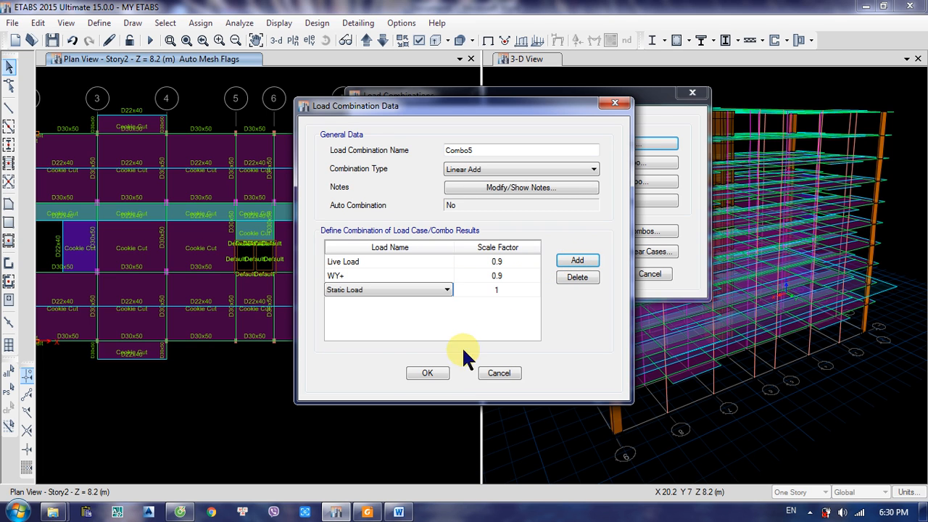
{"action": "left_click", "coordinate": [426, 372]}
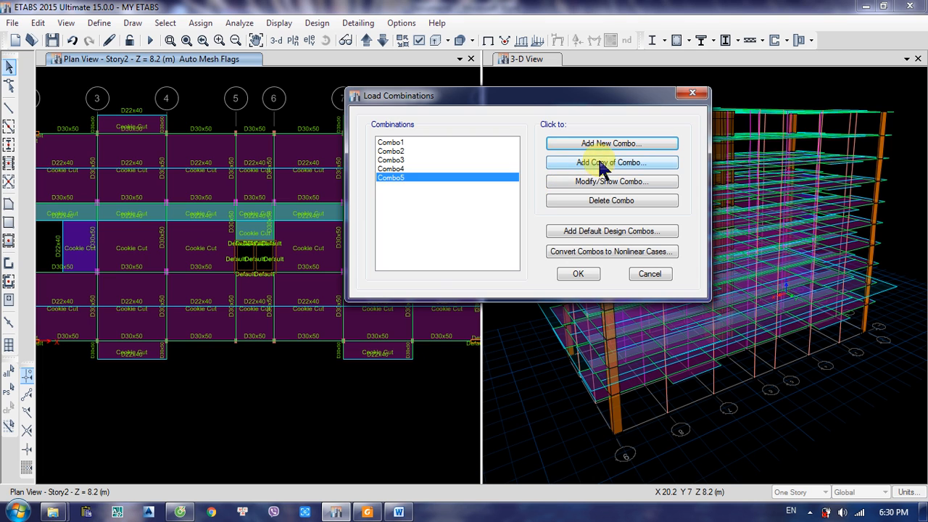
Step: Start a new load combination named Combo6 and set its combination type to Envelope
{"action": "left_click", "coordinate": [586, 142]}
{"action": "left_click", "coordinate": [467, 151]}
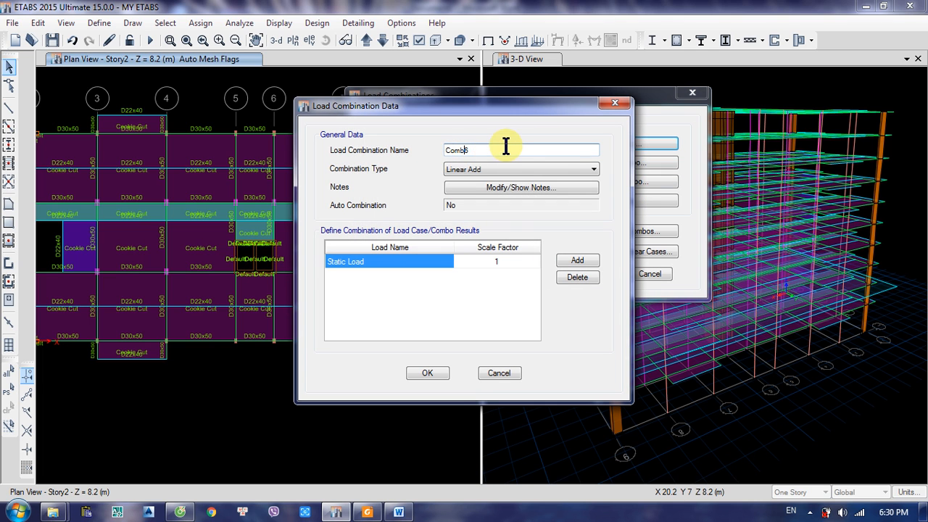
{"action": "type", "text": "o"}
{"action": "left_click", "coordinate": [518, 171]}
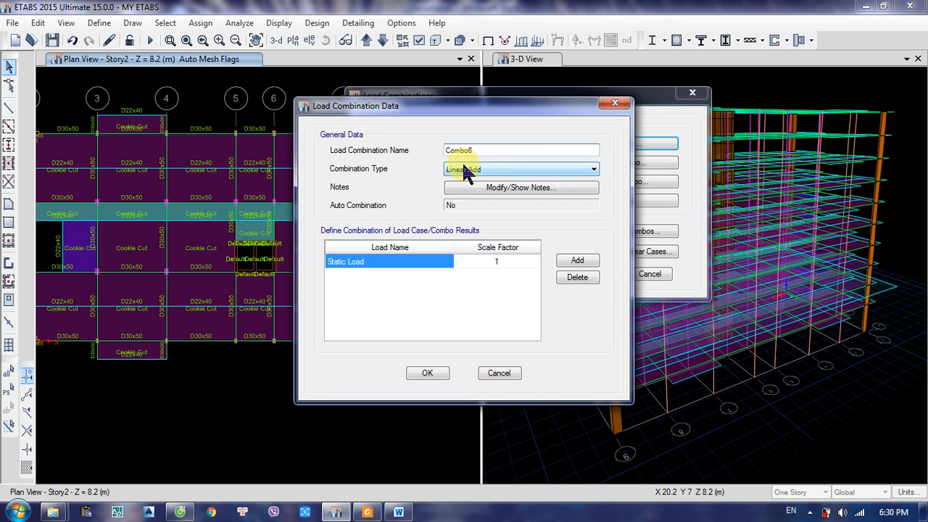
{"action": "left_click", "coordinate": [503, 169]}
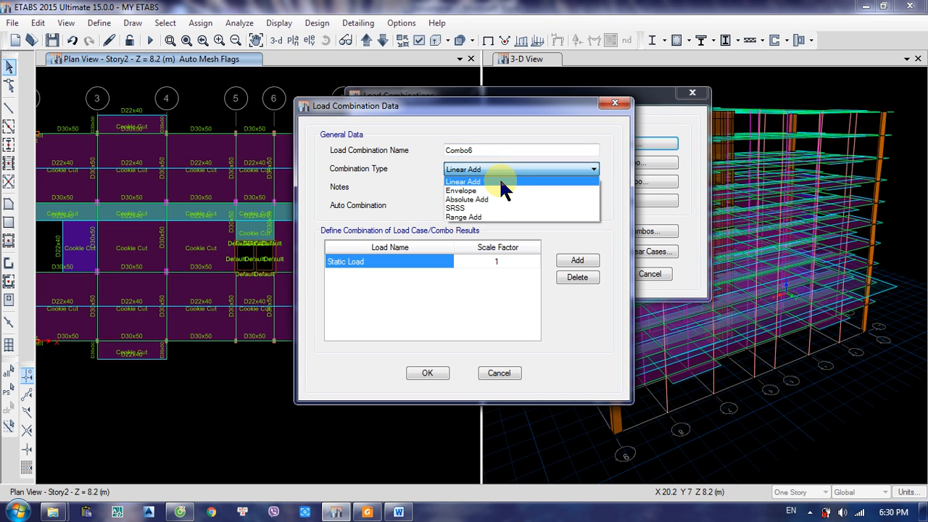
{"action": "left_click", "coordinate": [498, 187]}
Step: Set the first load of Combo6 to Combo1 with scale factor 1 and add a second load row
{"action": "left_click", "coordinate": [420, 254]}
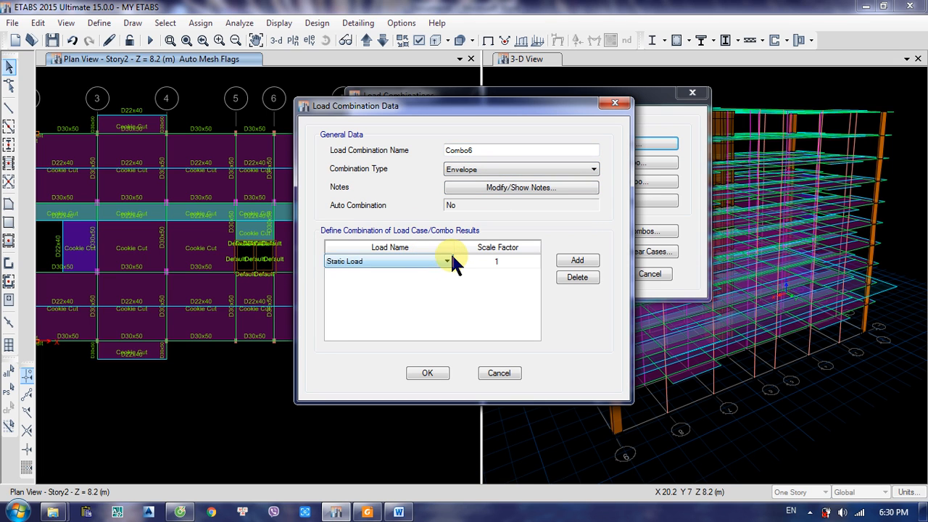
{"action": "left_click", "coordinate": [448, 259]}
{"action": "left_click", "coordinate": [390, 274]}
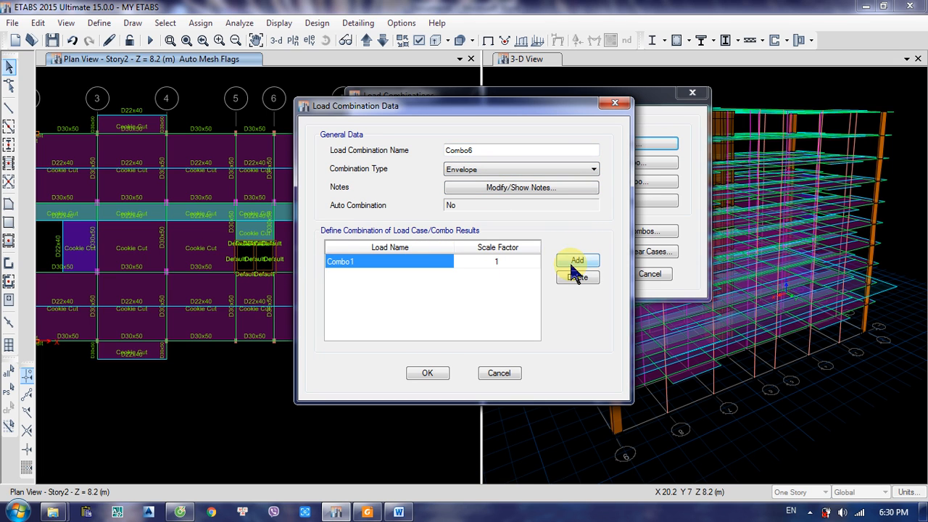
{"action": "left_click", "coordinate": [571, 260]}
{"action": "left_click", "coordinate": [438, 261]}
{"action": "left_click", "coordinate": [446, 261]}
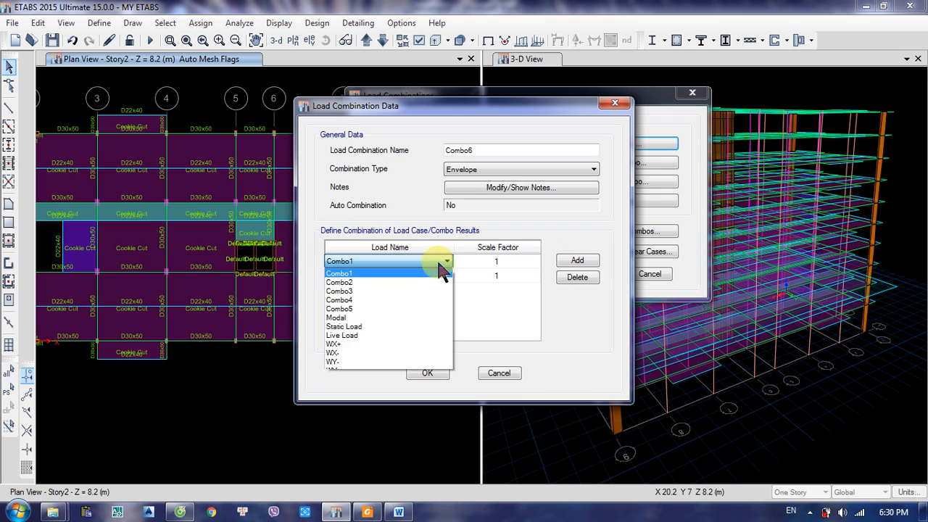
{"action": "left_click", "coordinate": [412, 274]}
{"action": "left_click", "coordinate": [420, 261]}
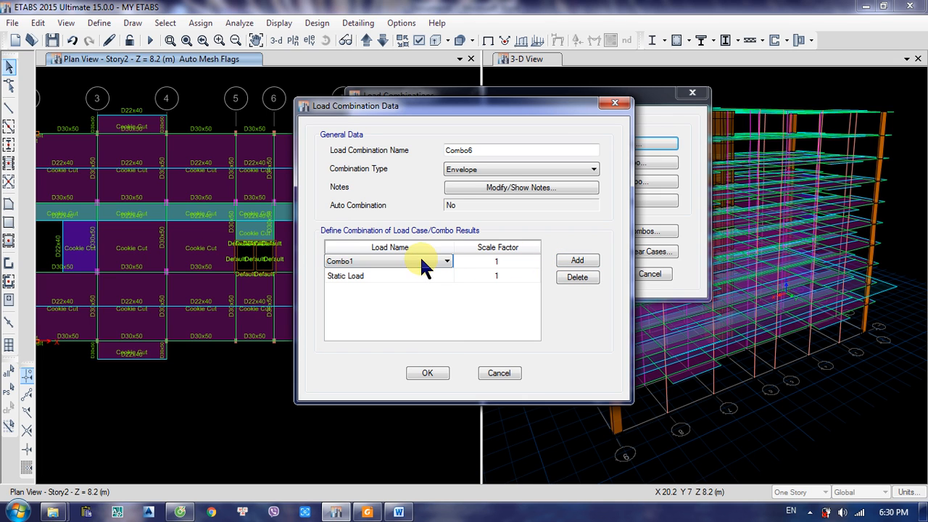
Step: Set the second load of Combo6 to Combo2 and add Combo3 as the third, both with scale factor 1
{"action": "left_click", "coordinate": [430, 275]}
{"action": "left_click", "coordinate": [444, 276]}
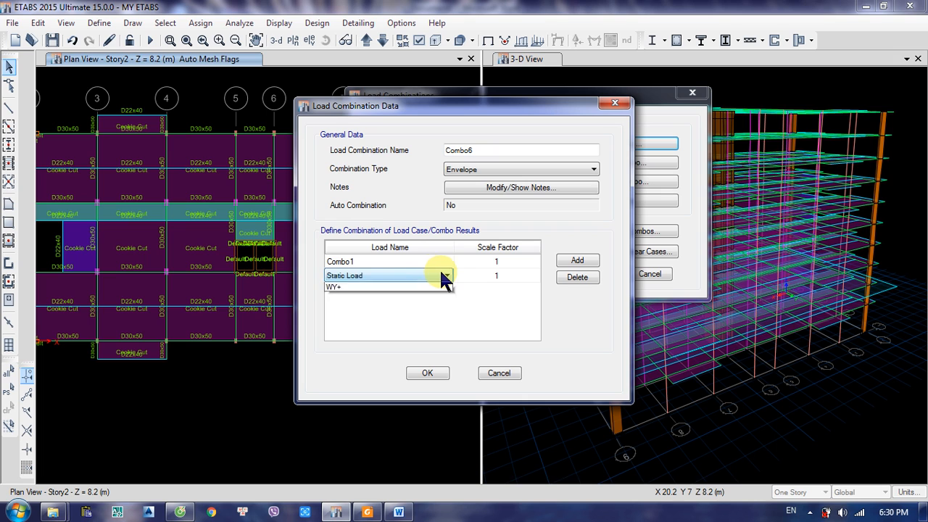
{"action": "left_click", "coordinate": [411, 297]}
{"action": "left_click", "coordinate": [559, 259]}
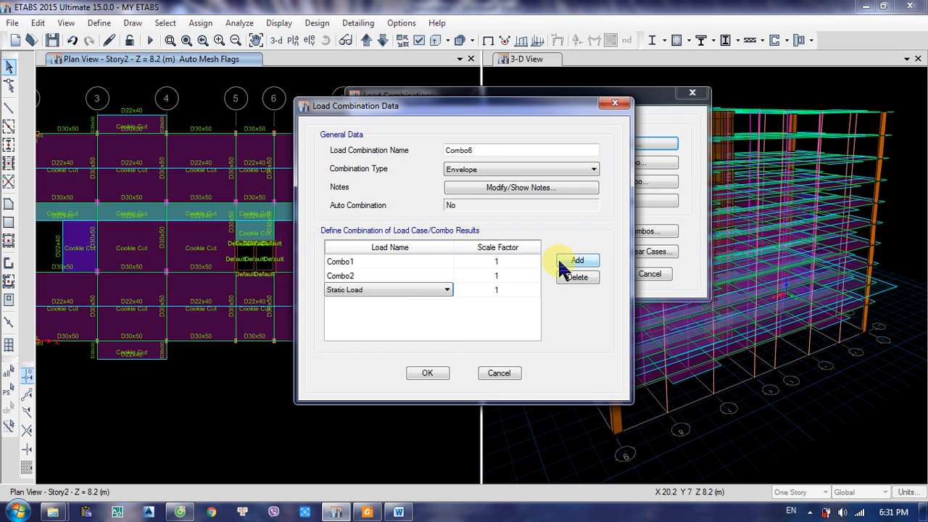
{"action": "left_click", "coordinate": [416, 290]}
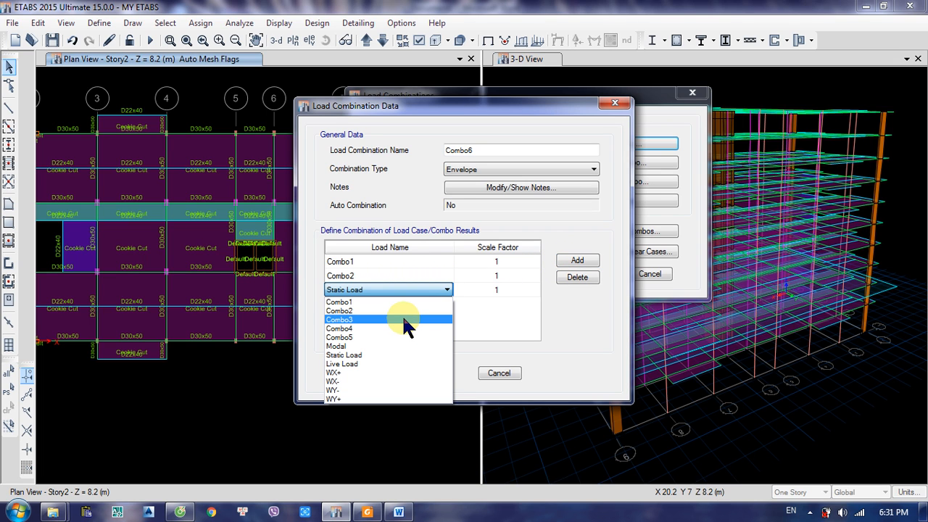
{"action": "left_click", "coordinate": [406, 323]}
Step: Add Combo4 and Combo5 with scale factor 1 to Combo6, then accept the combination and the list of load combinations
{"action": "left_click", "coordinate": [570, 261]}
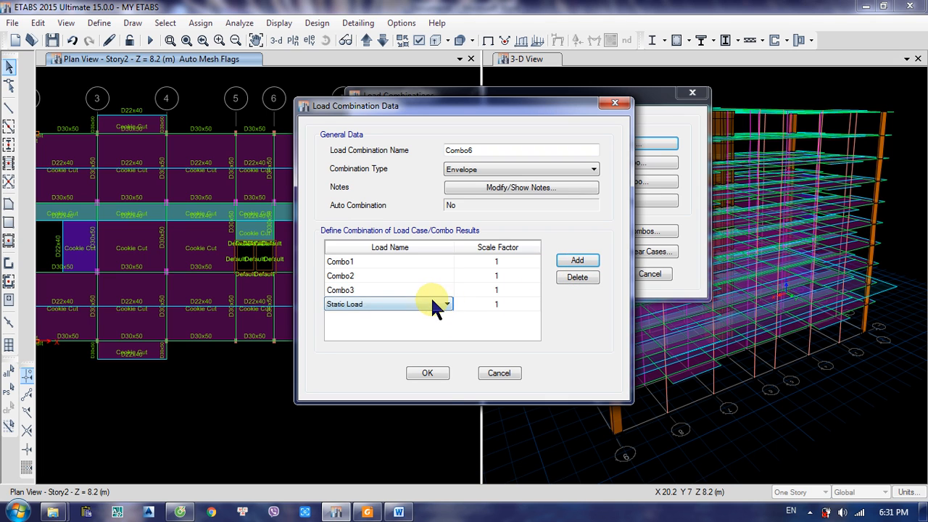
{"action": "left_click", "coordinate": [429, 305]}
{"action": "left_click", "coordinate": [399, 342]}
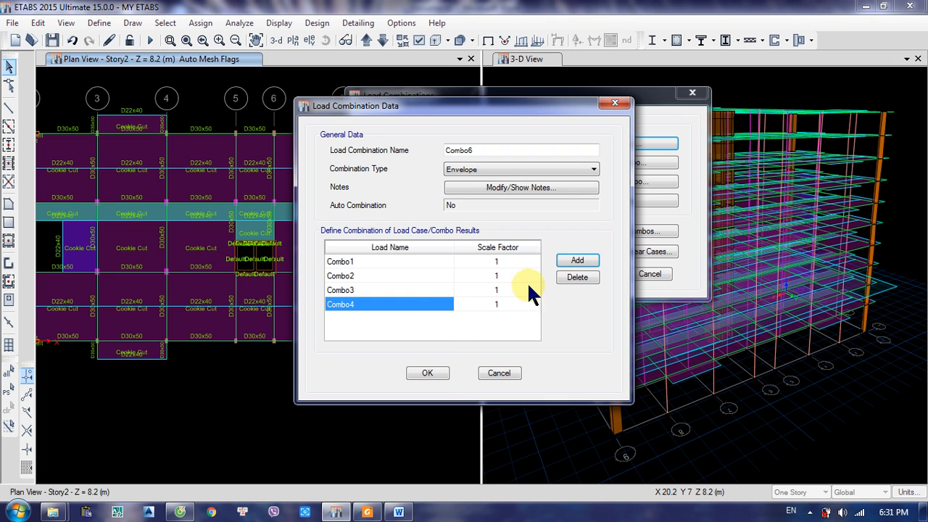
{"action": "left_click", "coordinate": [577, 261]}
{"action": "left_click", "coordinate": [410, 323]}
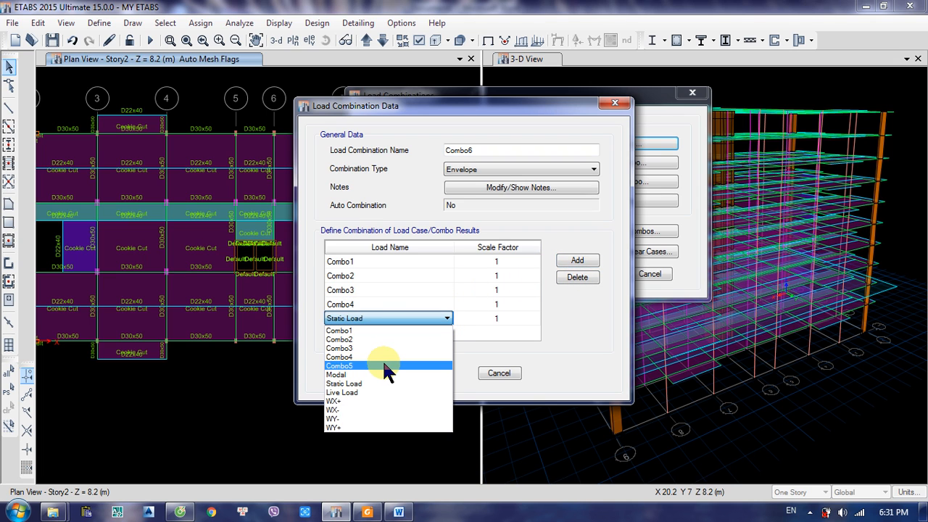
{"action": "left_click", "coordinate": [382, 357]}
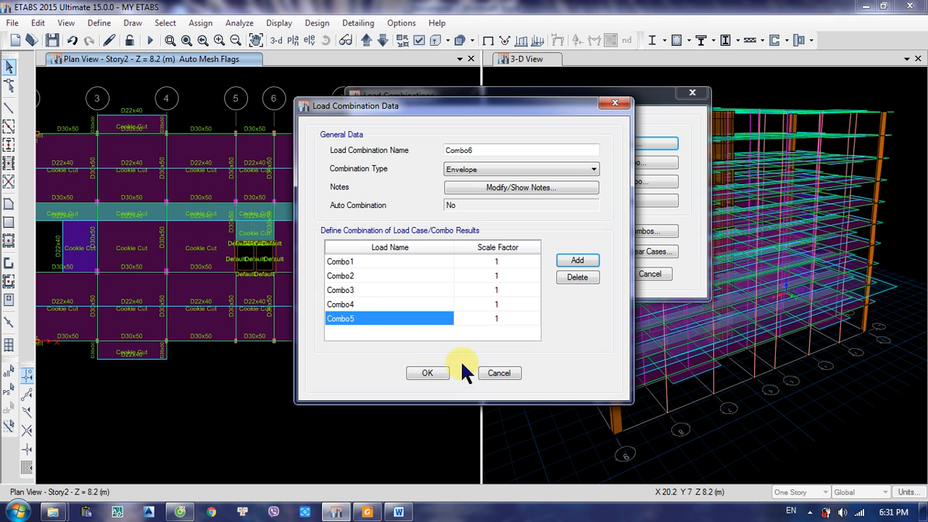
{"action": "left_click", "coordinate": [410, 374]}
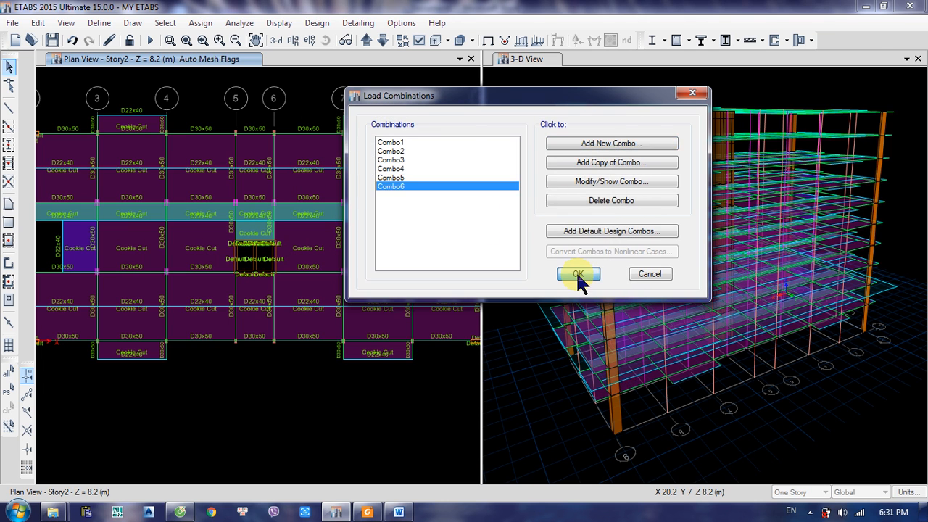
{"action": "left_click", "coordinate": [579, 275]}
Step: Save the model with the redefined load combinations
{"action": "scroll", "coordinate": [269, 195], "scroll_direction": "down", "scroll_amount": 3}
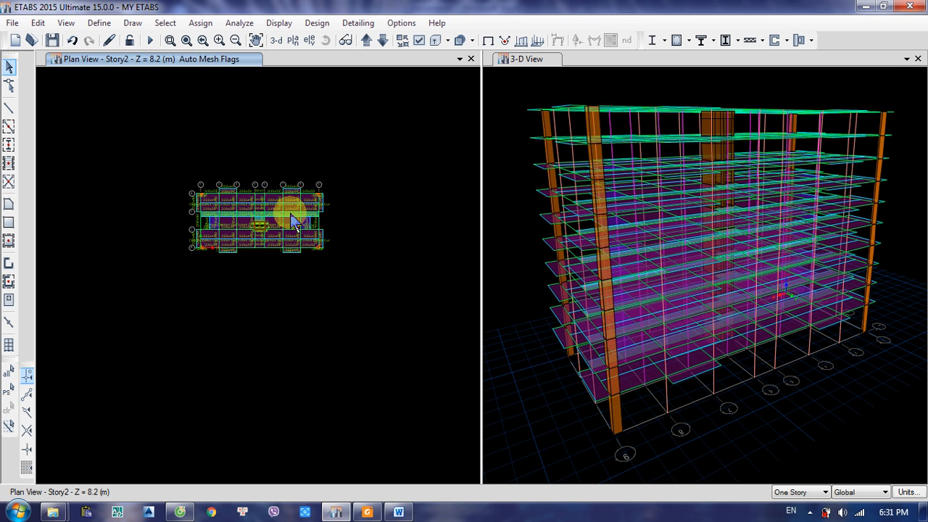
{"action": "scroll", "coordinate": [224, 197], "scroll_direction": "up", "scroll_amount": 2}
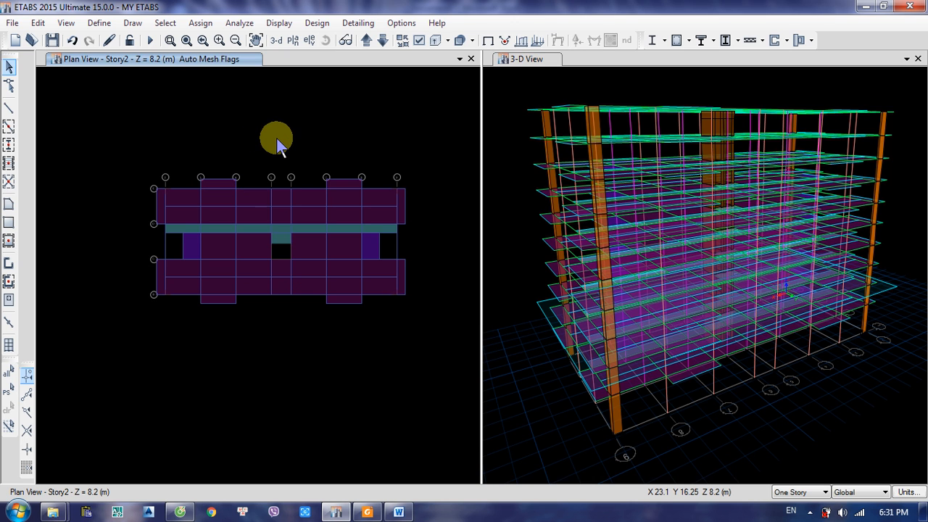
{"action": "left_click", "coordinate": [54, 40]}
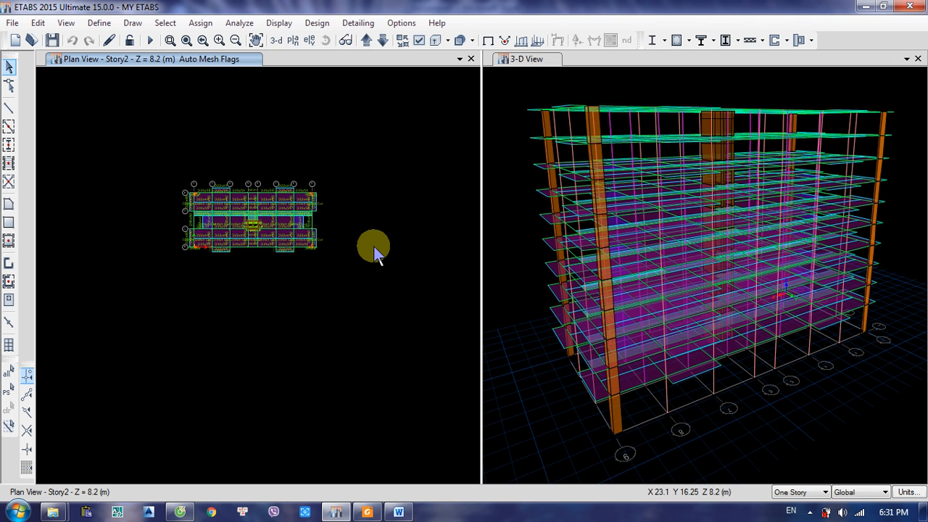
Step: Switch the story option for plan editing from a single story to All Stories
{"action": "scroll", "coordinate": [306, 176], "scroll_direction": "up", "scroll_amount": 3}
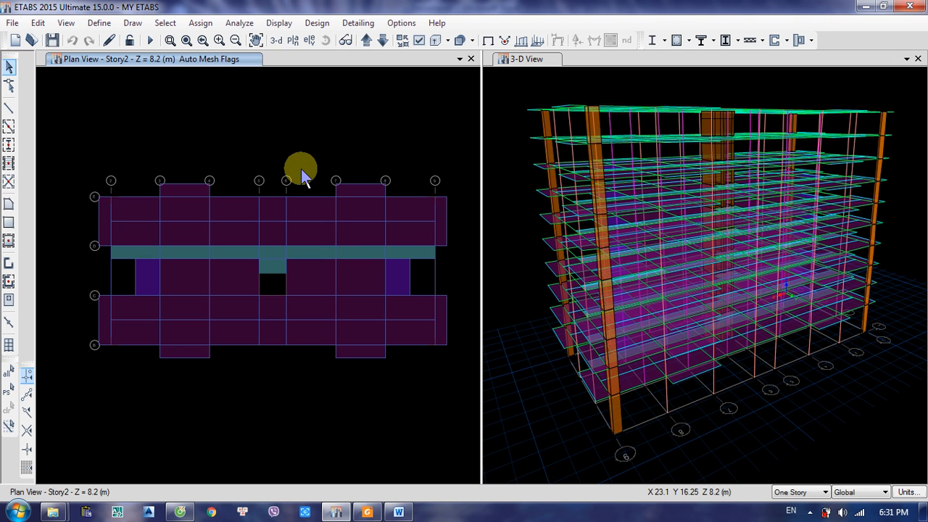
{"action": "left_click", "coordinate": [794, 492]}
{"action": "left_click", "coordinate": [791, 471]}
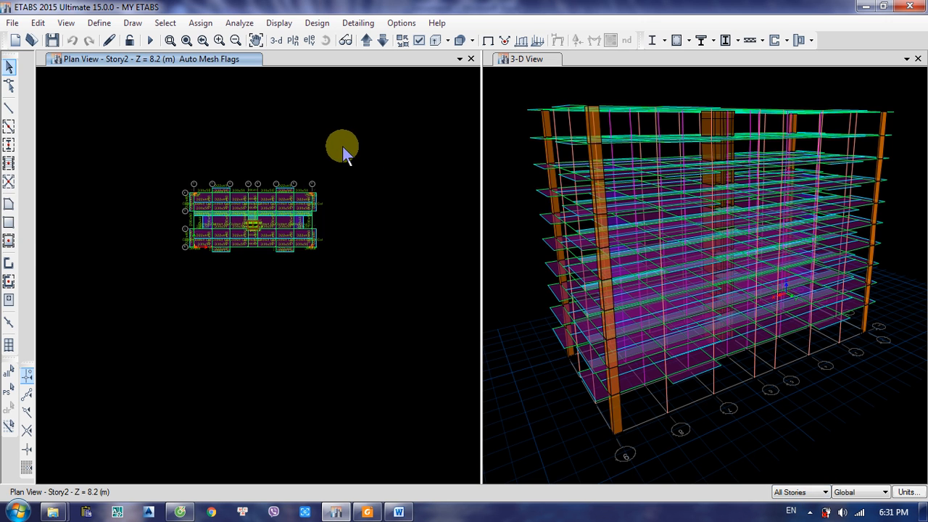
Step: Save the model again with All Stories active
{"action": "scroll", "coordinate": [205, 198], "scroll_direction": "up", "scroll_amount": 2}
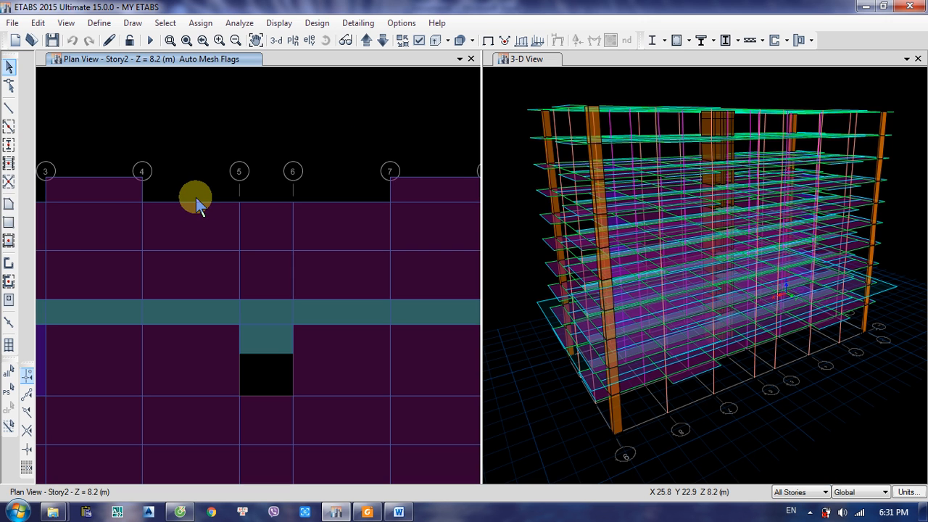
{"action": "scroll", "coordinate": [196, 205], "scroll_direction": "down", "scroll_amount": 2}
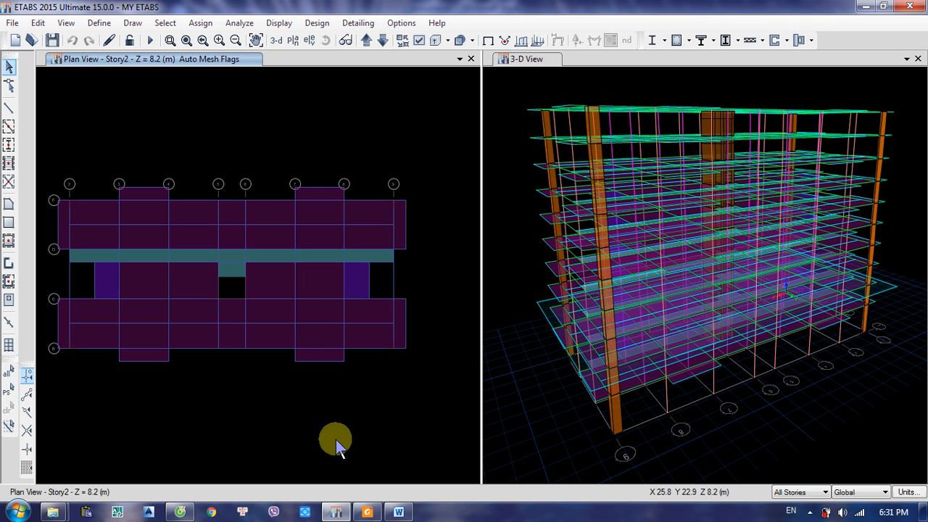
{"action": "left_click", "coordinate": [53, 40]}
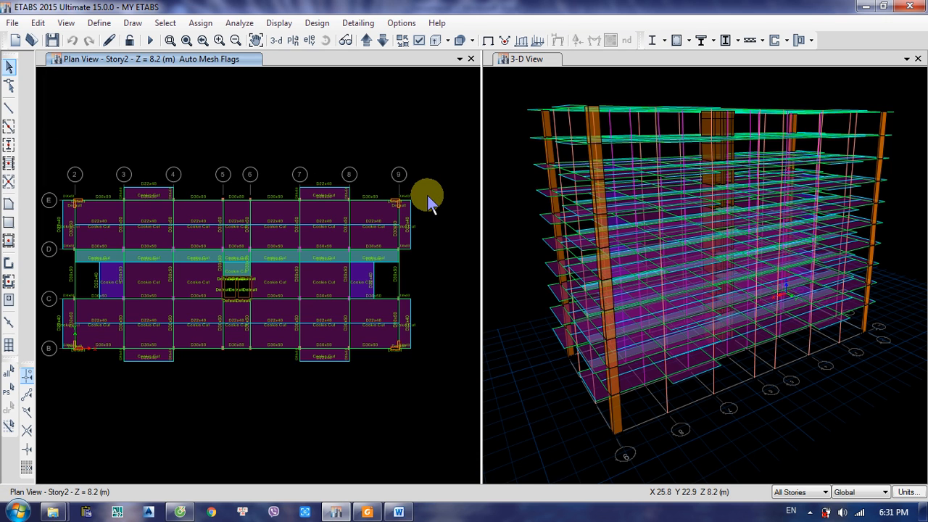
{"action": "scroll", "coordinate": [428, 203], "scroll_direction": "up", "scroll_amount": 1}
{"action": "scroll", "coordinate": [427, 203], "scroll_direction": "up", "scroll_amount": 2}
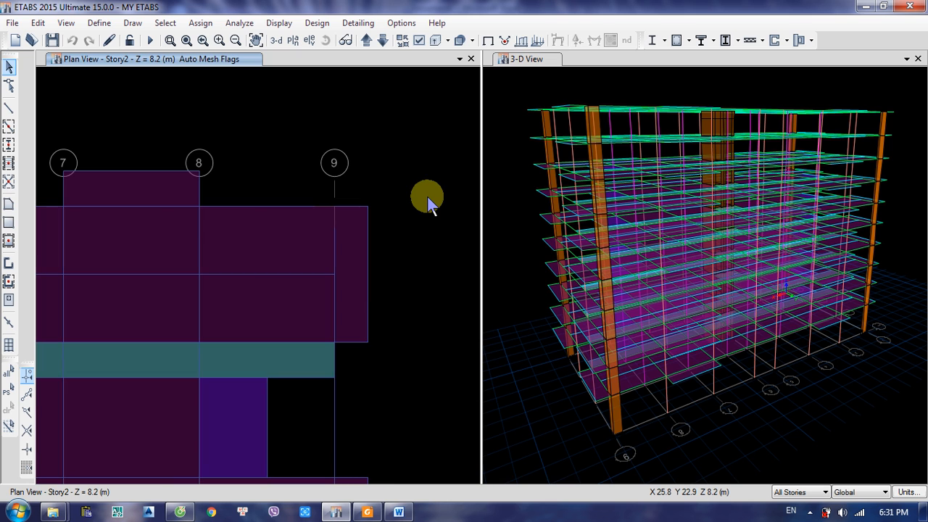
{"action": "scroll", "coordinate": [363, 236], "scroll_direction": "down", "scroll_amount": 3}
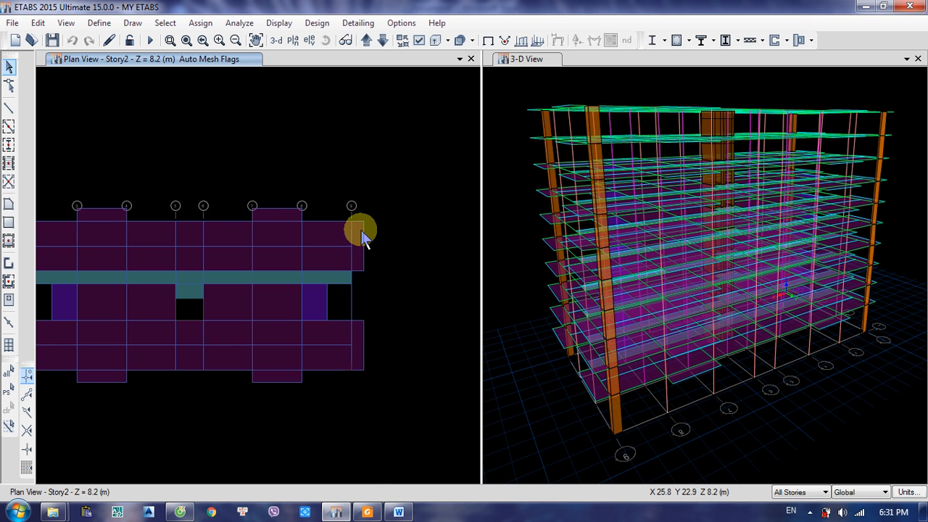
Step: Review the load cases to run and keep the Modal case set to Do Not Run
{"action": "middle_click_drag", "start_coordinate": [156, 172], "coordinate": [248, 140]}
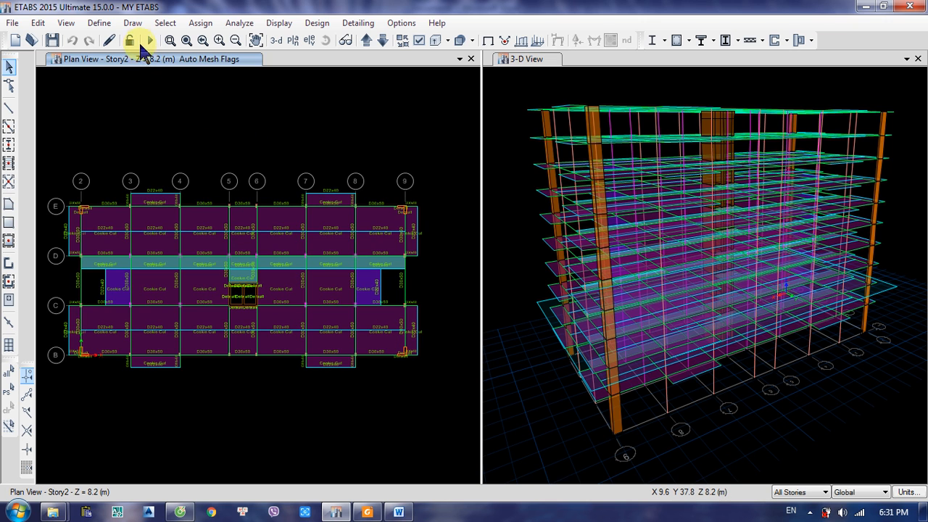
{"action": "left_click", "coordinate": [245, 24]}
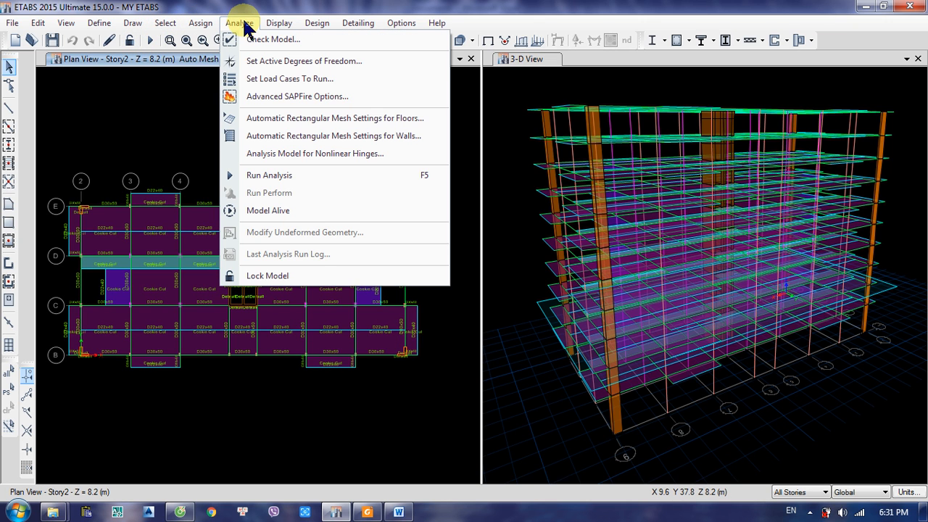
{"action": "left_click", "coordinate": [270, 80]}
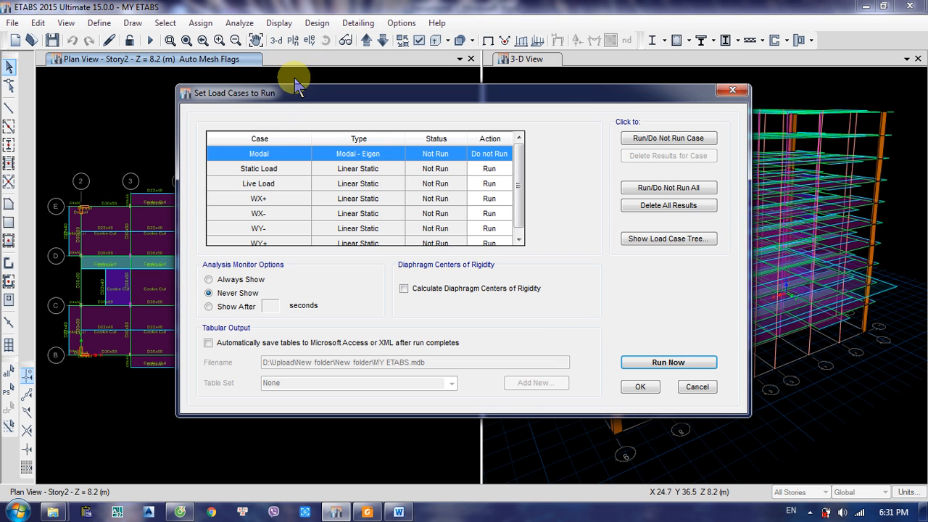
{"action": "left_click_drag", "start_coordinate": [515, 172], "coordinate": [516, 148]}
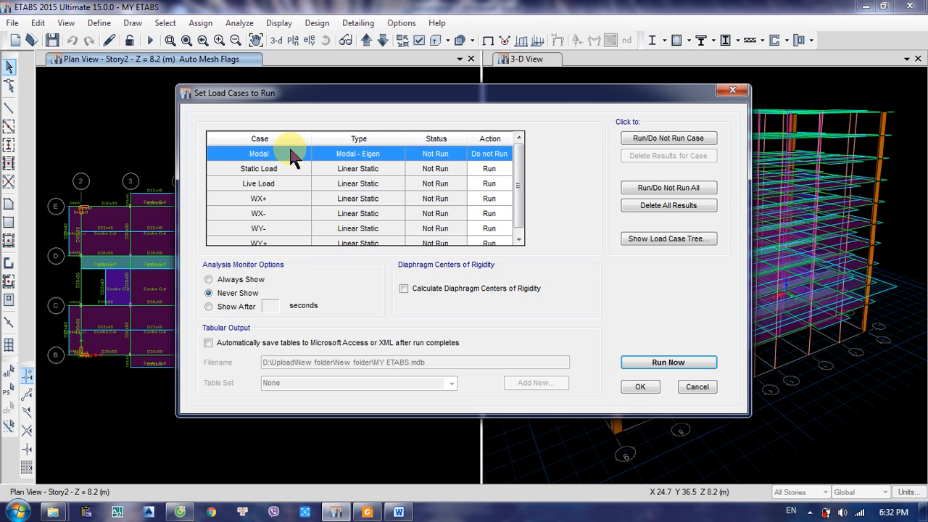
{"action": "left_click", "coordinate": [685, 138]}
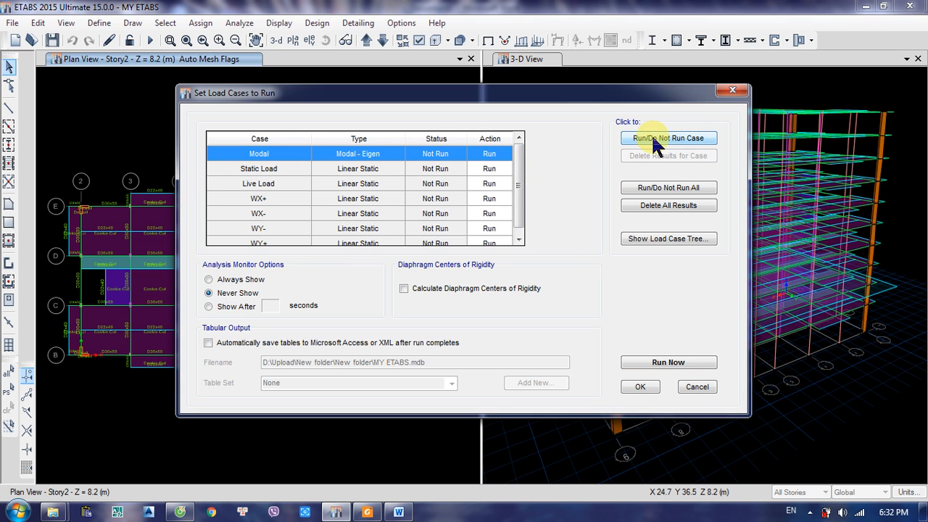
{"action": "left_click", "coordinate": [495, 155]}
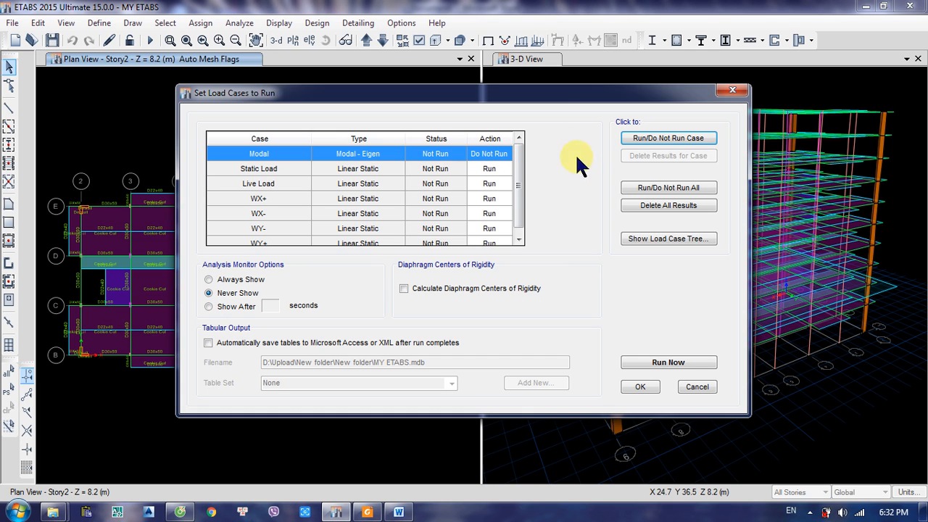
Step: Run the analysis for the Static Load, Live Load, WX+, WX-, WY- and WY+ cases
{"action": "left_click_drag", "start_coordinate": [518, 185], "coordinate": [521, 162]}
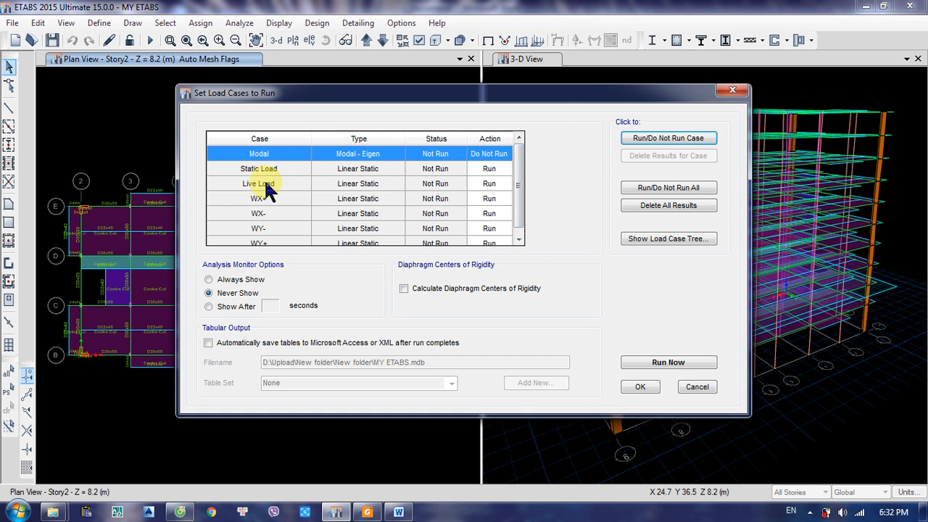
{"action": "left_click_drag", "start_coordinate": [518, 199], "coordinate": [522, 218]}
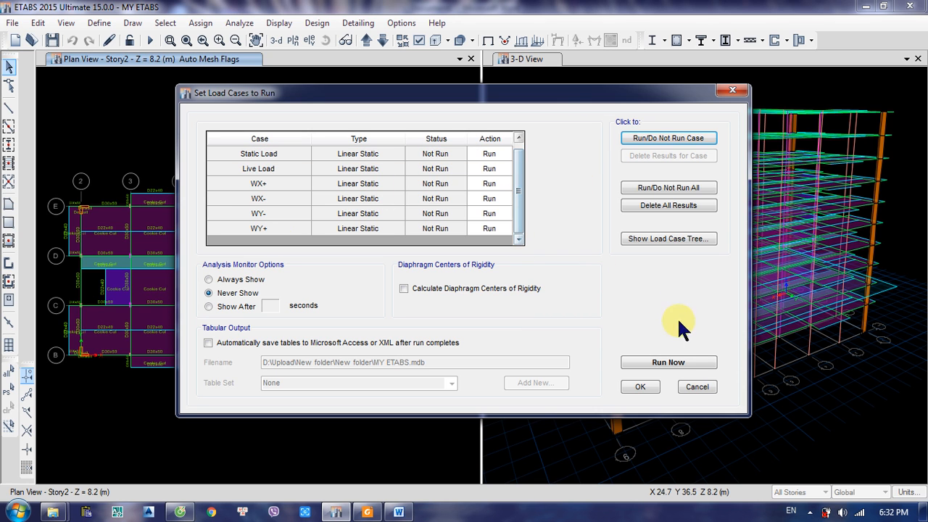
{"action": "left_click", "coordinate": [681, 364]}
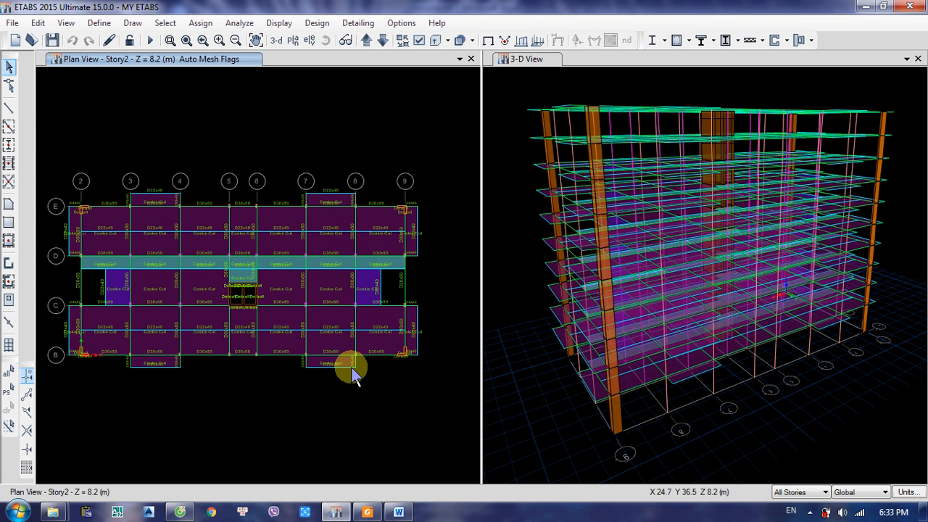
{"action": "key", "text": "F5"}
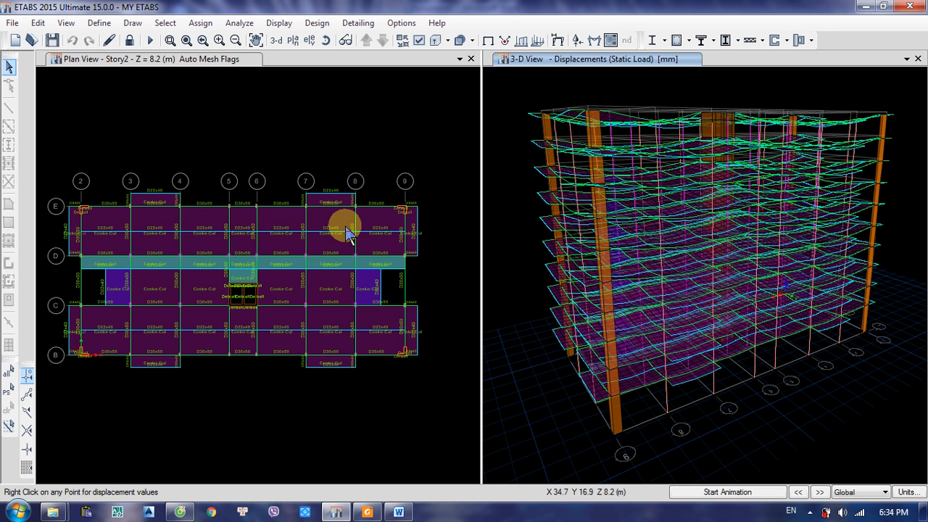
Step: Animate the static load deformed shape in the 3-D view and inspect a joint's displacements on the front corner column
{"action": "left_click", "coordinate": [367, 160]}
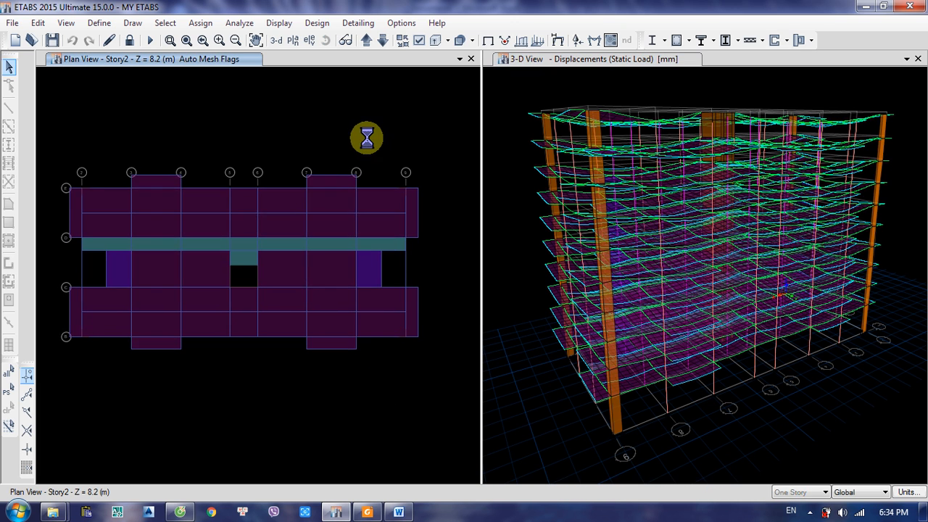
{"action": "left_click", "coordinate": [540, 272]}
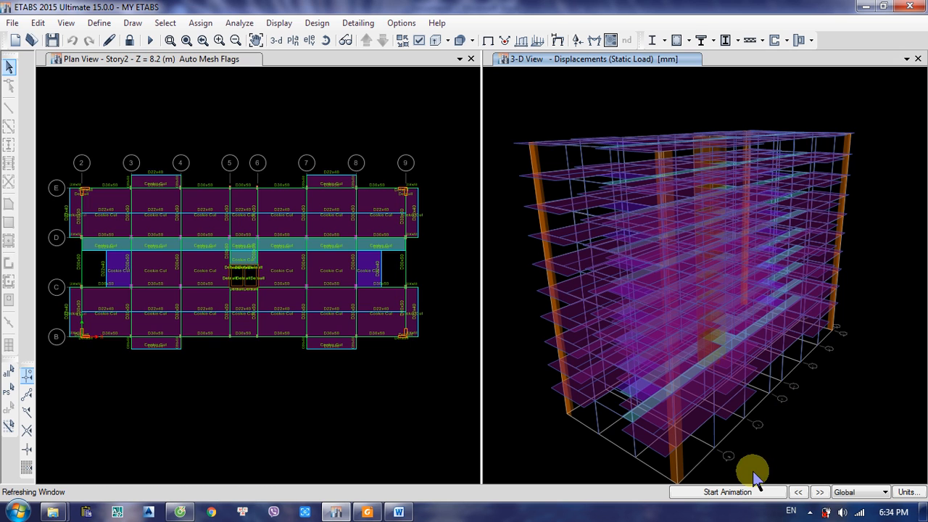
{"action": "left_click", "coordinate": [722, 490]}
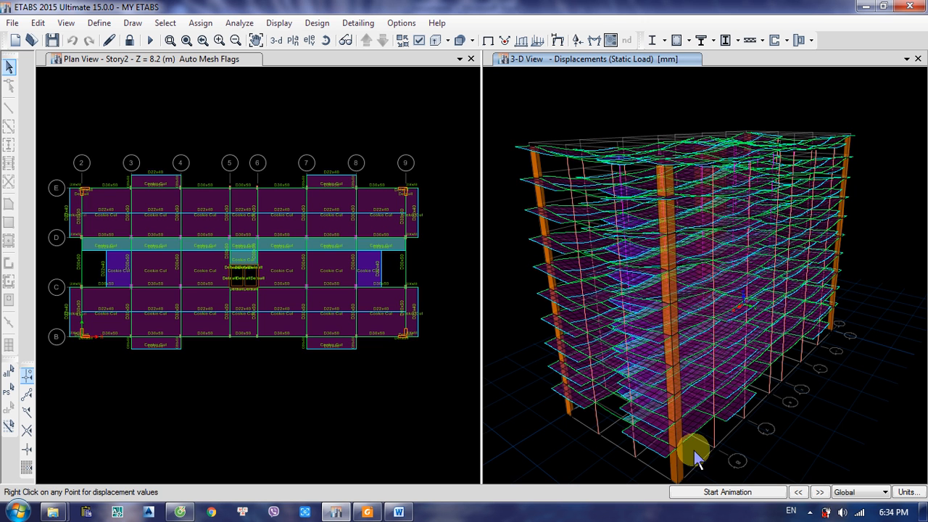
{"action": "mouse_move", "coordinate": [669, 296]}
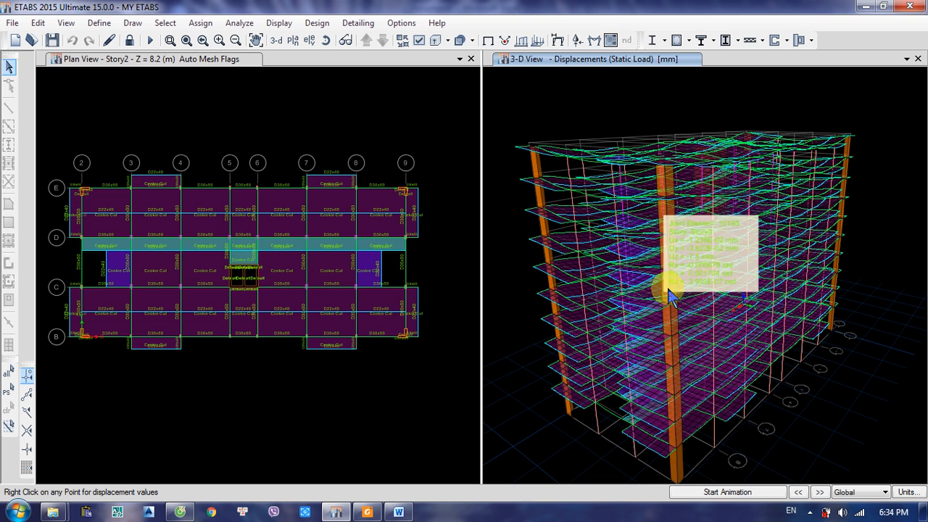
Step: Change the display colour of text to red (255, 0, 0) for the screen and accept the display colours
{"action": "left_click", "coordinate": [401, 22]}
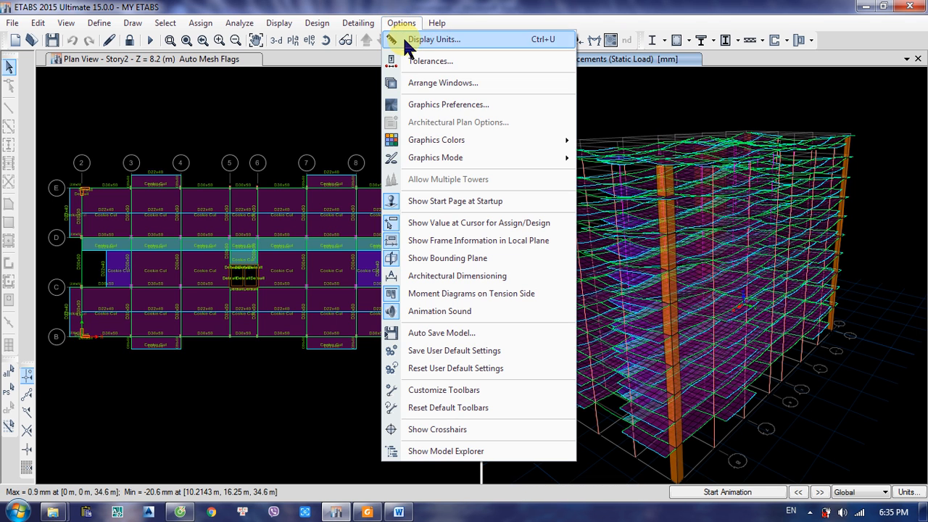
{"action": "mouse_move", "coordinate": [439, 140]}
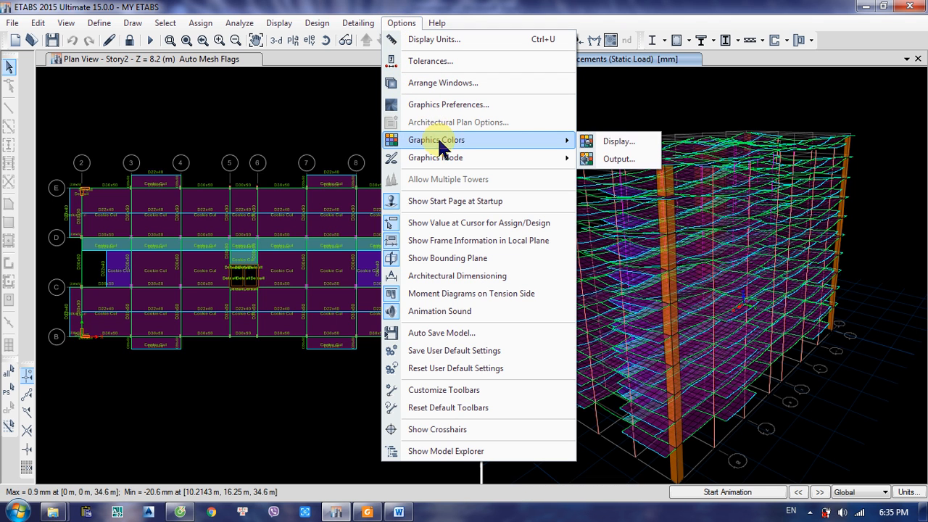
{"action": "left_click", "coordinate": [586, 141]}
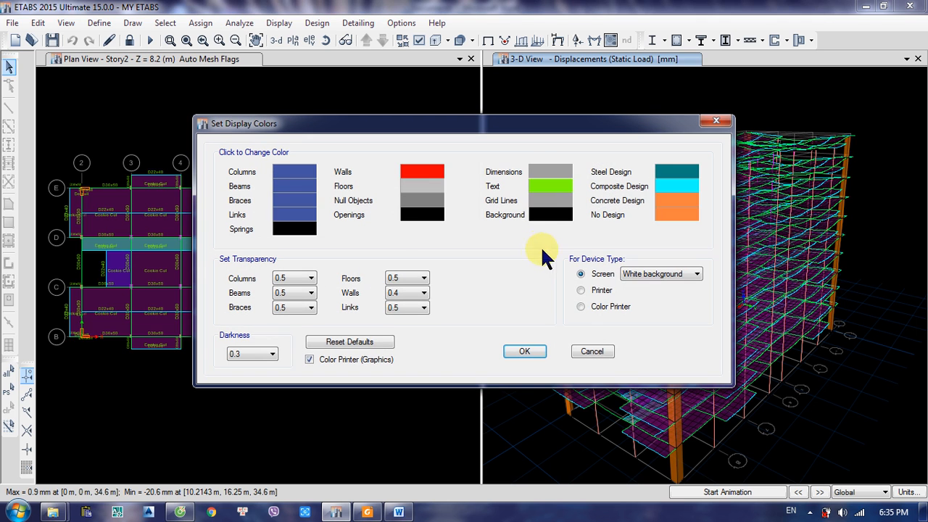
{"action": "left_click", "coordinate": [549, 187]}
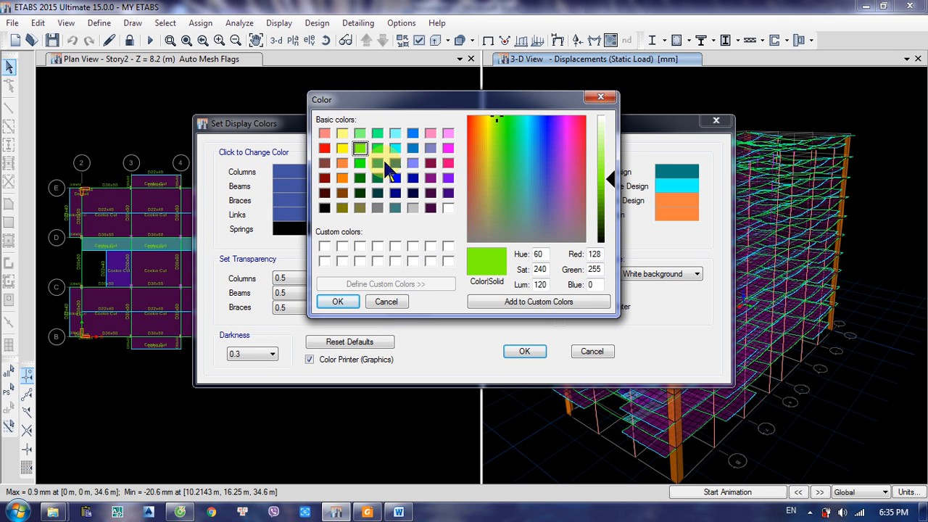
{"action": "left_click", "coordinate": [326, 149]}
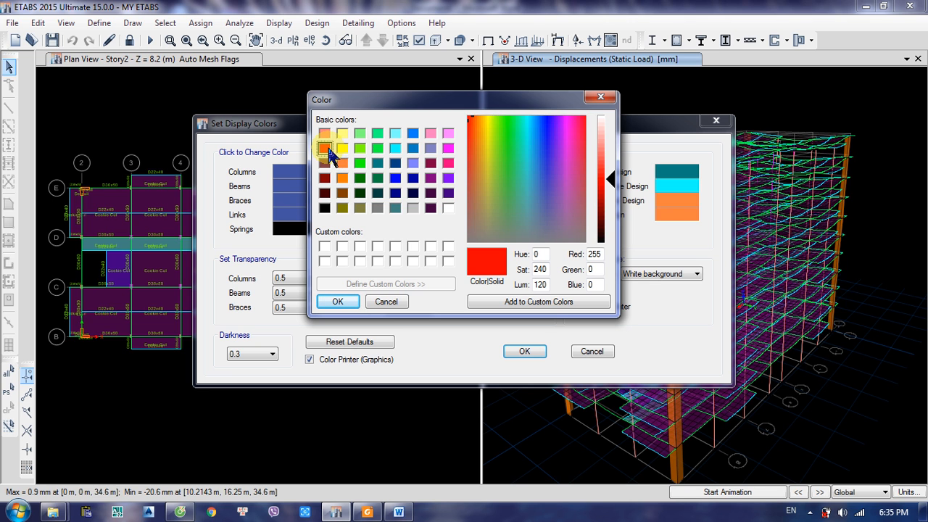
{"action": "left_click", "coordinate": [350, 303]}
{"action": "left_click", "coordinate": [529, 352]}
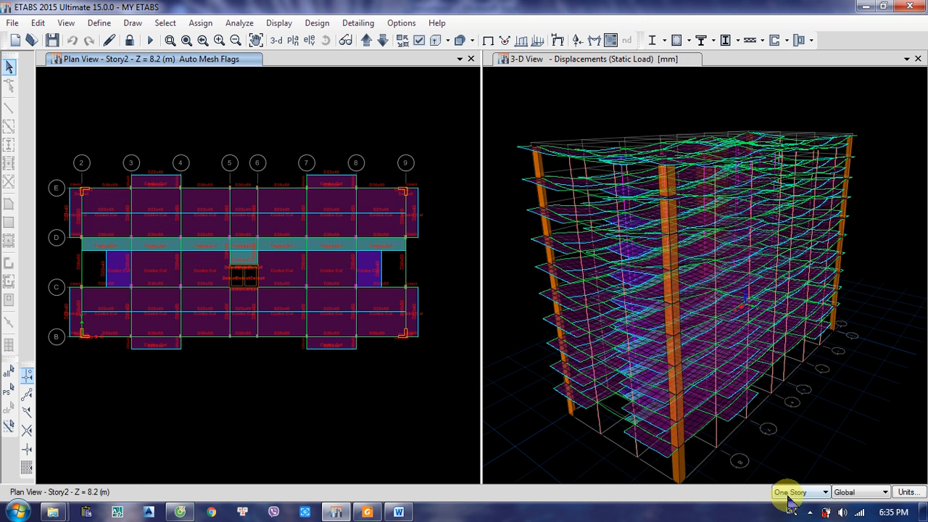
Step: Check joint displacement values on the 3-D deformed shape and start animating the static load displacements
{"action": "left_click", "coordinate": [513, 269]}
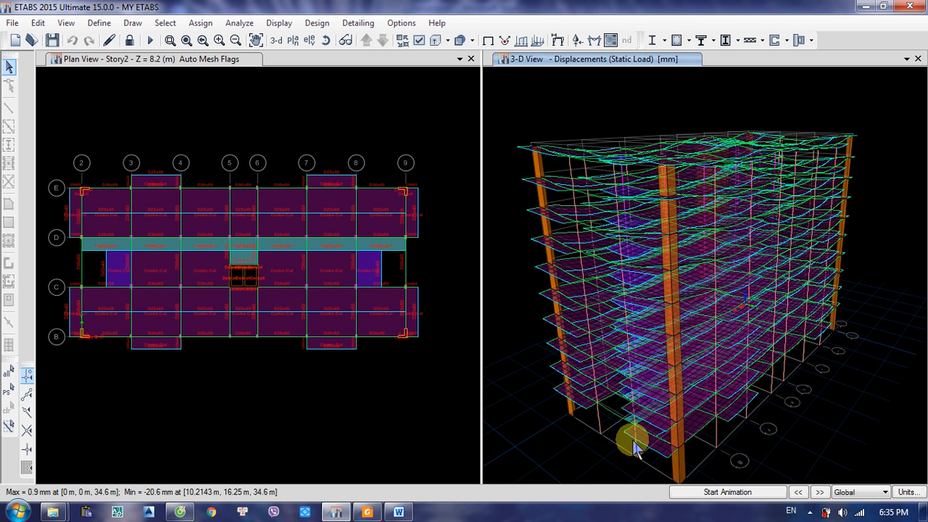
{"action": "mouse_move", "coordinate": [651, 392]}
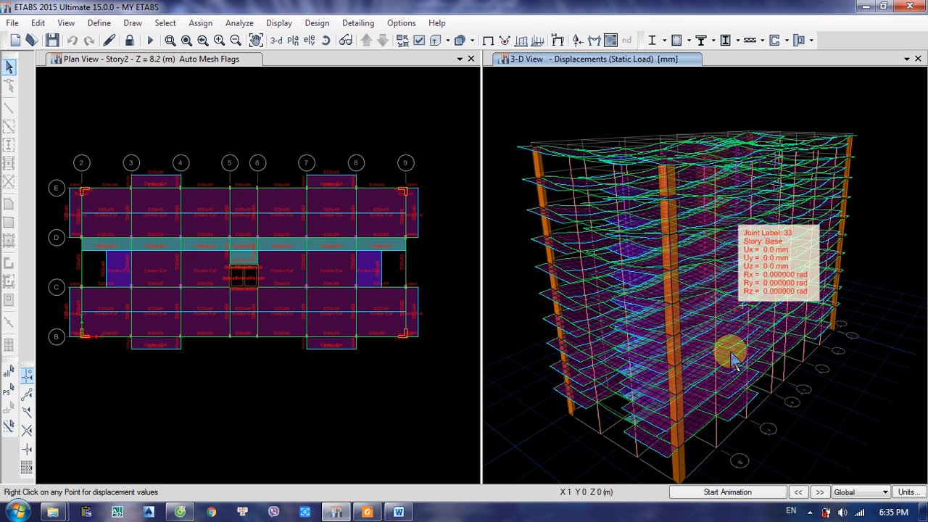
{"action": "left_click", "coordinate": [728, 492]}
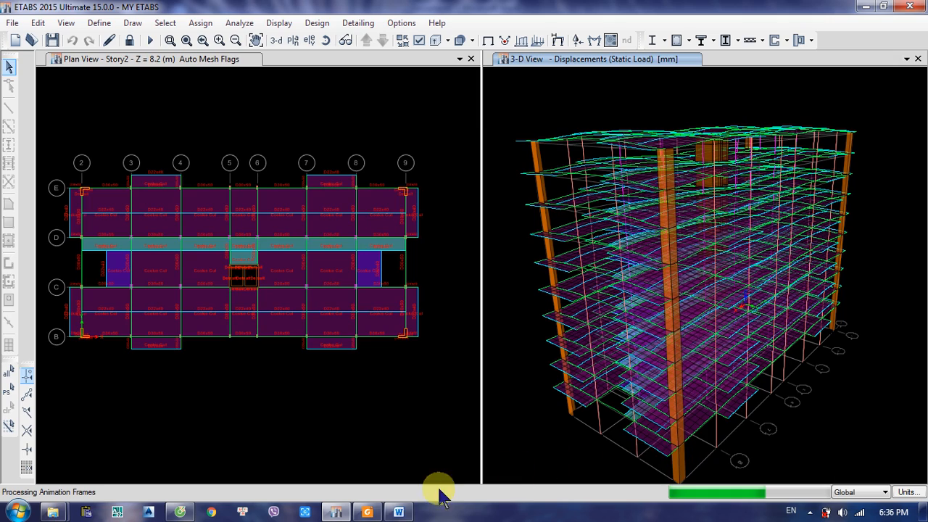
Step: Read the calculation and design tasks on page 2 of the Foxit Reader PDF, return to ETABS and stop the displacement animation
{"action": "left_click", "coordinate": [367, 513]}
{"action": "scroll", "coordinate": [507, 250], "scroll_direction": "down", "scroll_amount": 10}
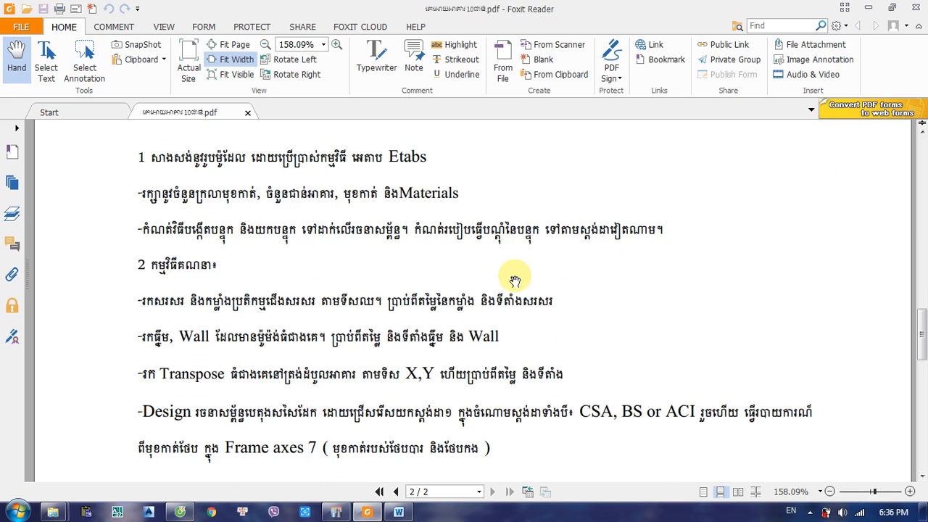
{"action": "scroll", "coordinate": [375, 375], "scroll_direction": "down", "scroll_amount": 3}
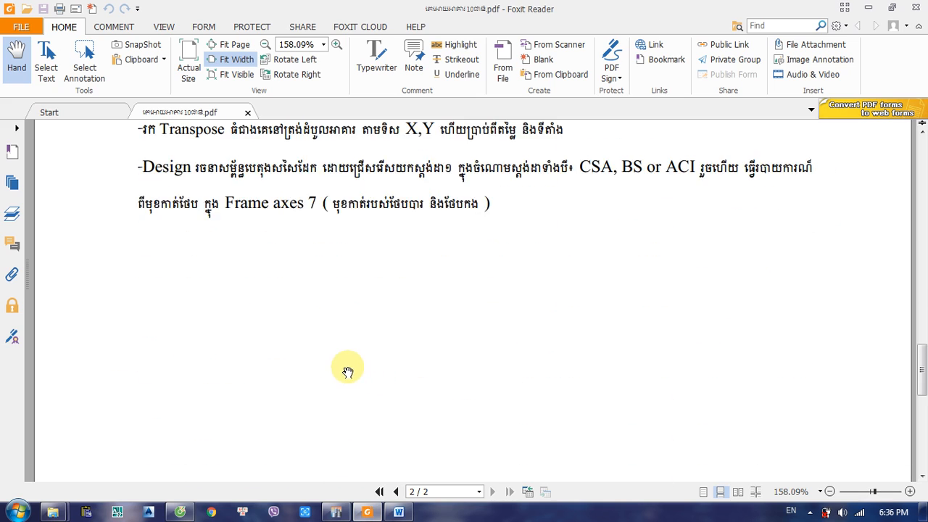
{"action": "scroll", "coordinate": [346, 368], "scroll_direction": "up", "scroll_amount": 4}
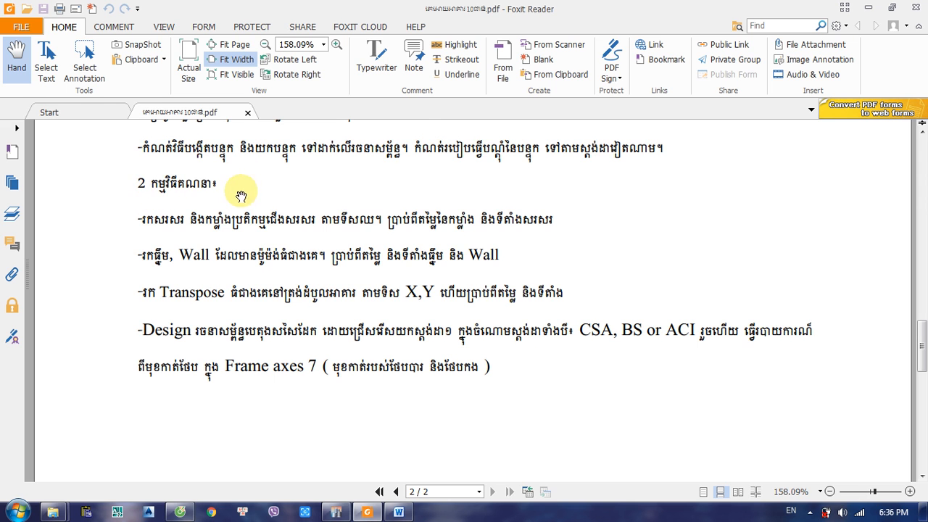
{"action": "scroll", "coordinate": [244, 191], "scroll_direction": "up", "scroll_amount": 1}
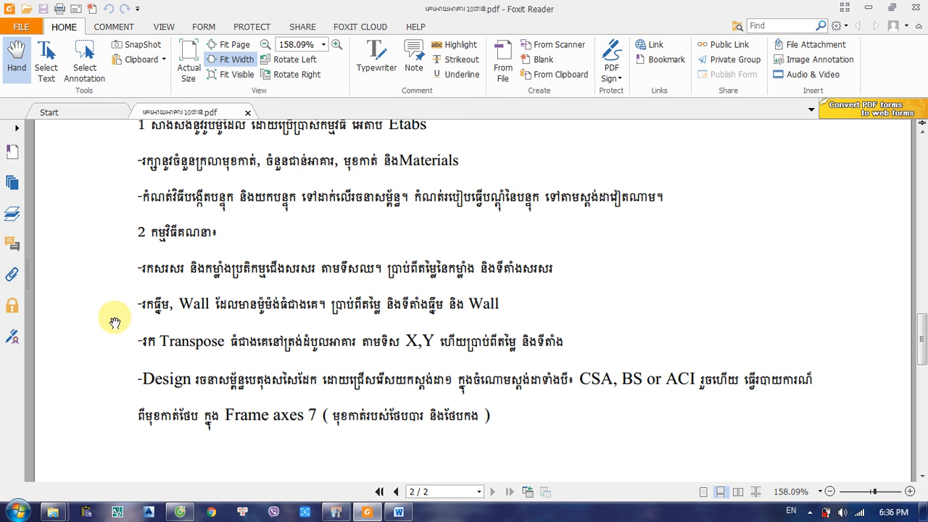
{"action": "scroll", "coordinate": [262, 273], "scroll_direction": "up", "scroll_amount": 3}
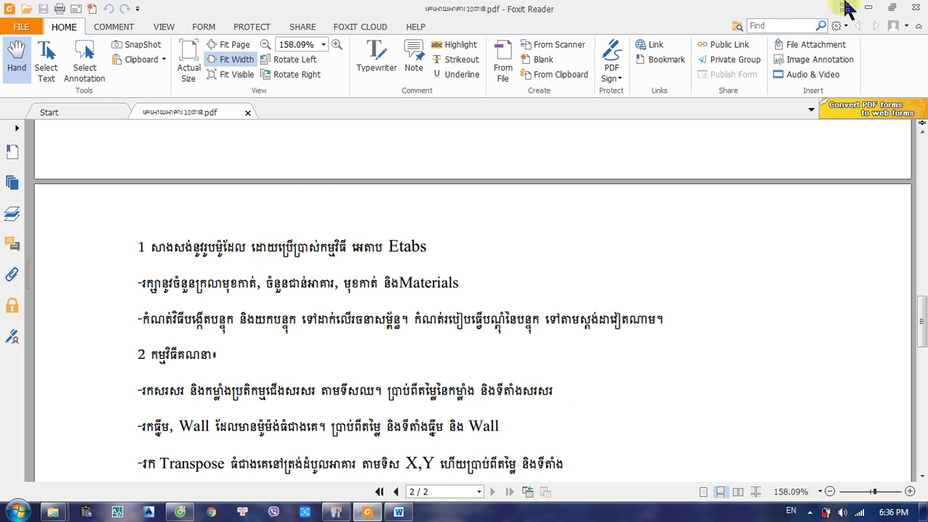
{"action": "left_click", "coordinate": [868, 7]}
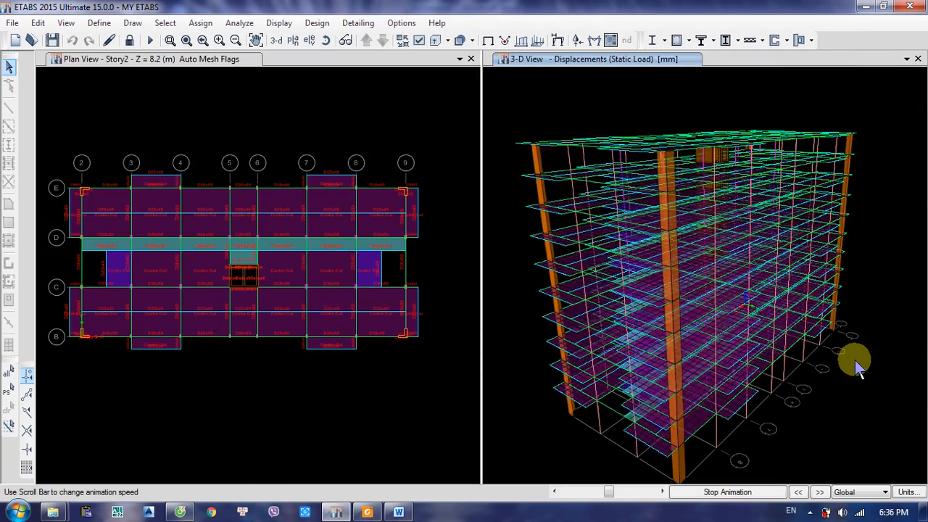
{"action": "left_click", "coordinate": [728, 492]}
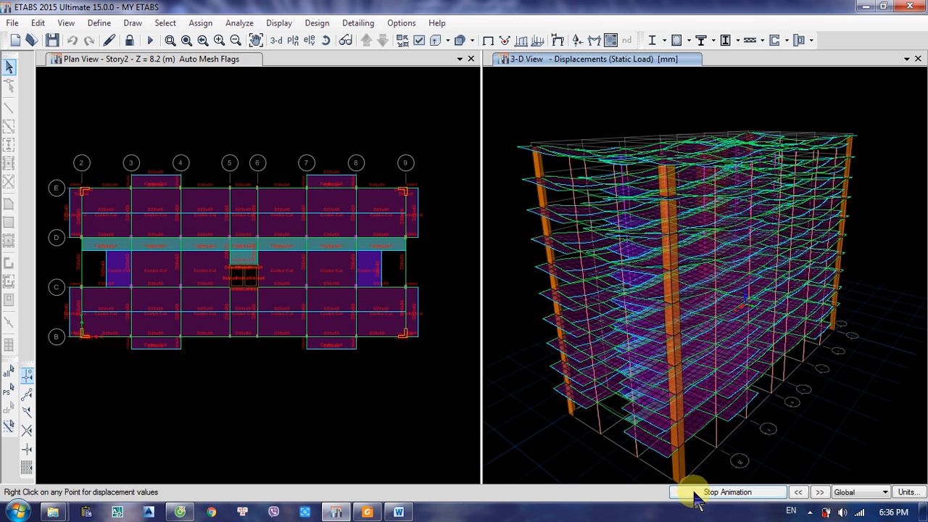